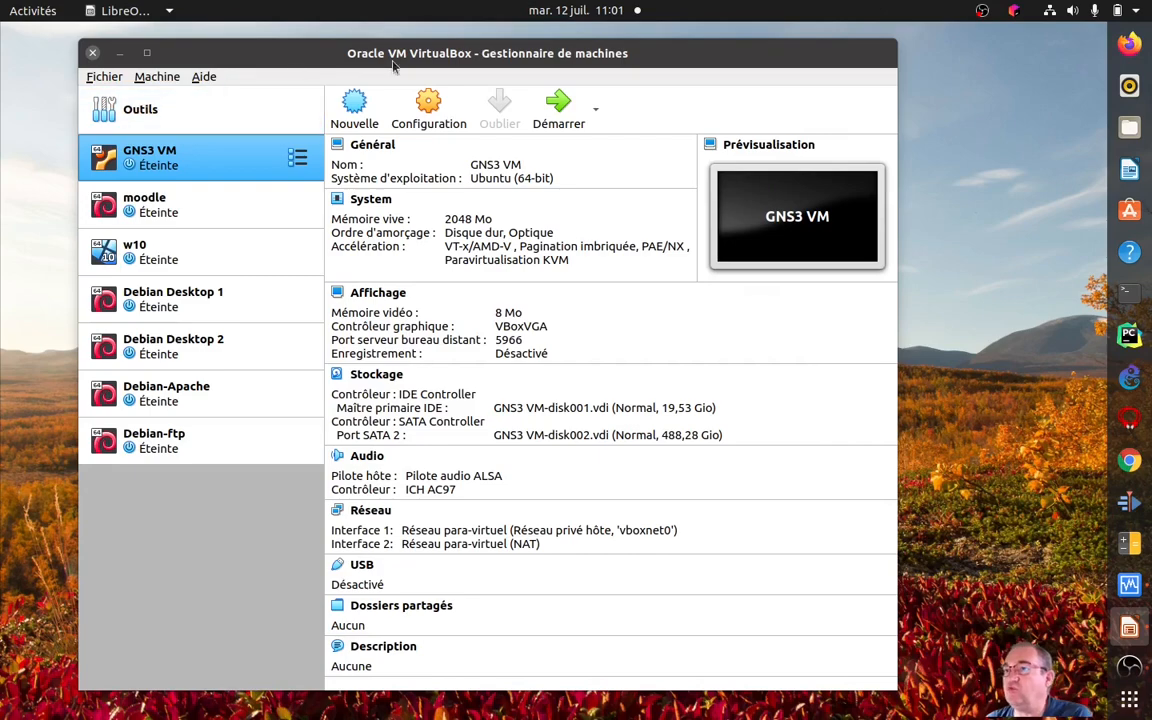
Review the settings summaries of the existing w10, Debian Desktop 1 and Debian Desktop 2 virtual machines.
{"action": "left_click_drag", "start_coordinate": [408, 60], "coordinate": [438, 55]}
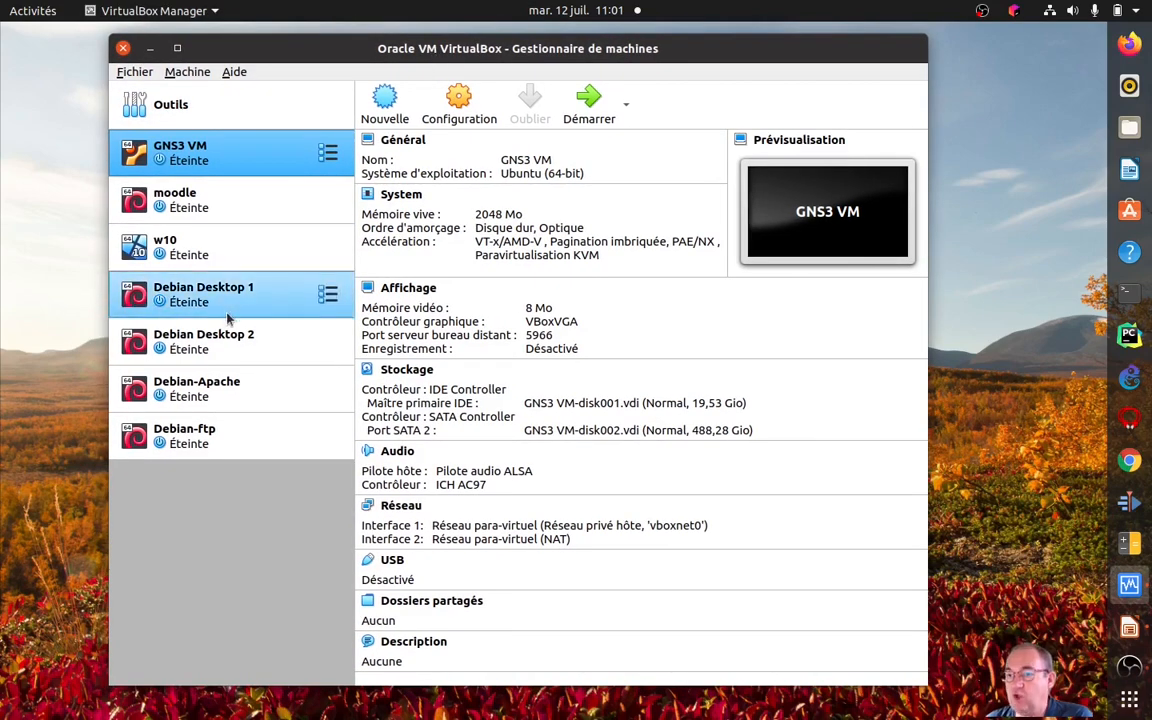
{"action": "left_click", "coordinate": [222, 257]}
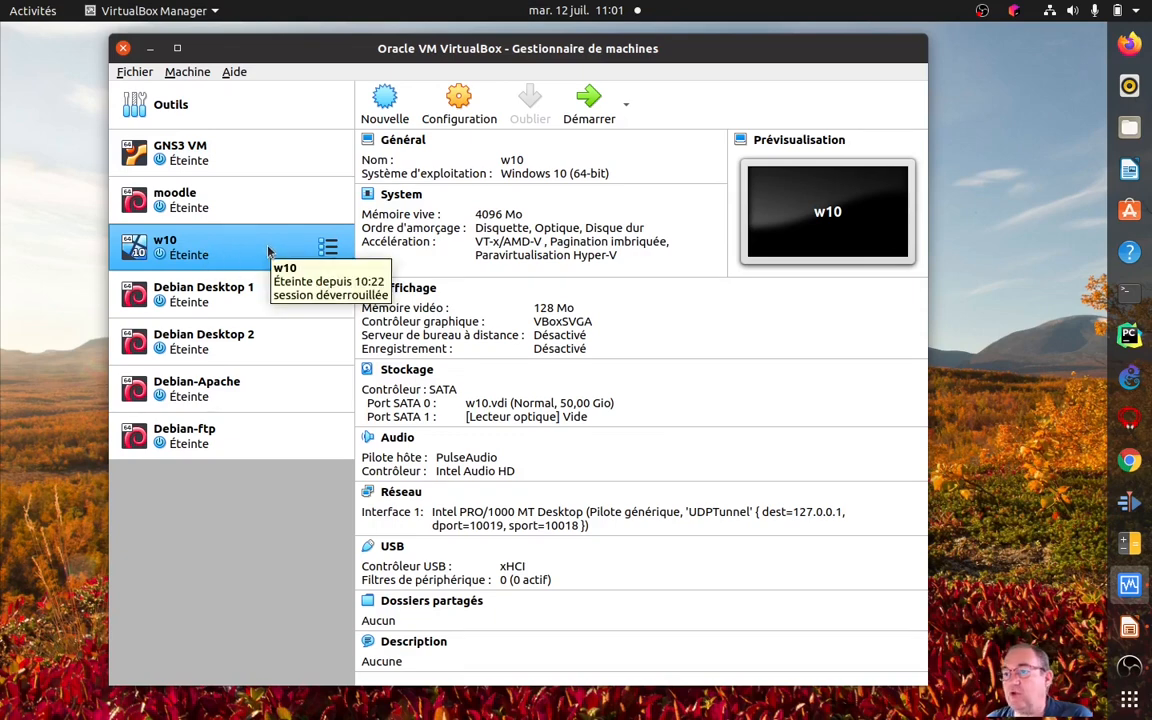
{"action": "left_click", "coordinate": [262, 302]}
{"action": "left_click", "coordinate": [262, 342]}
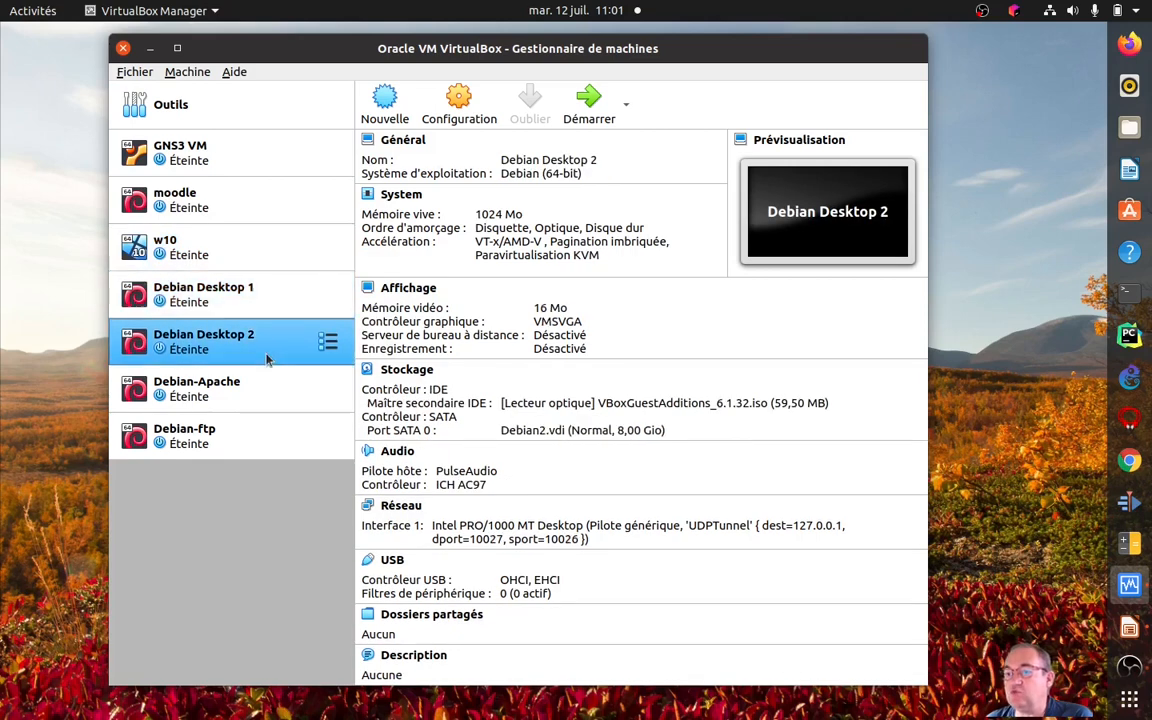
{"action": "left_click", "coordinate": [281, 304]}
{"action": "left_click", "coordinate": [273, 340]}
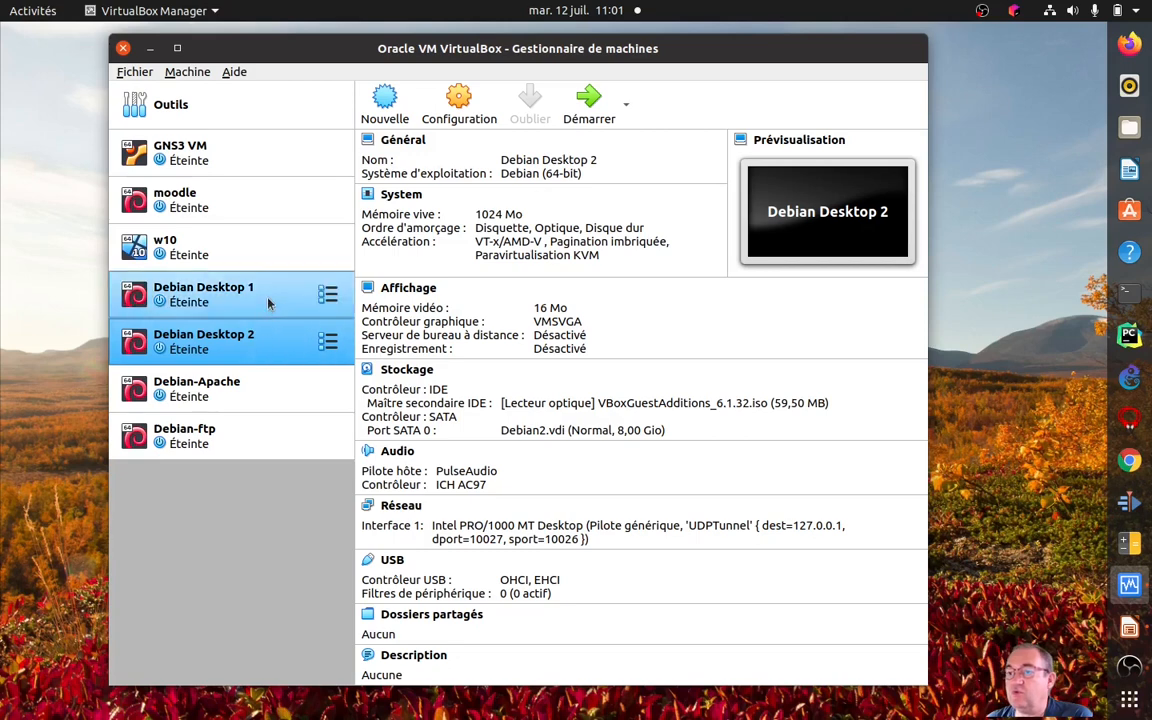
{"action": "left_click", "coordinate": [268, 302]}
{"action": "left_click", "coordinate": [268, 345]}
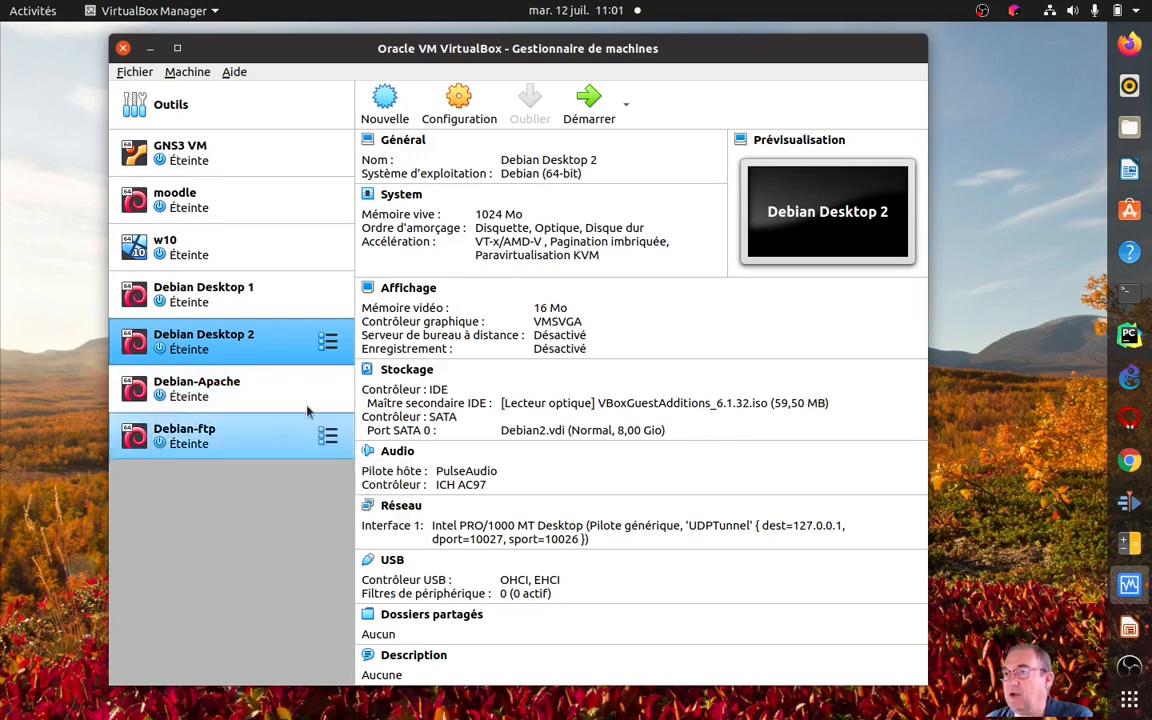
Start creating a virtual machine named opnsense with type BSD and version FreeBSD (64-bit).
{"action": "left_click", "coordinate": [386, 104]}
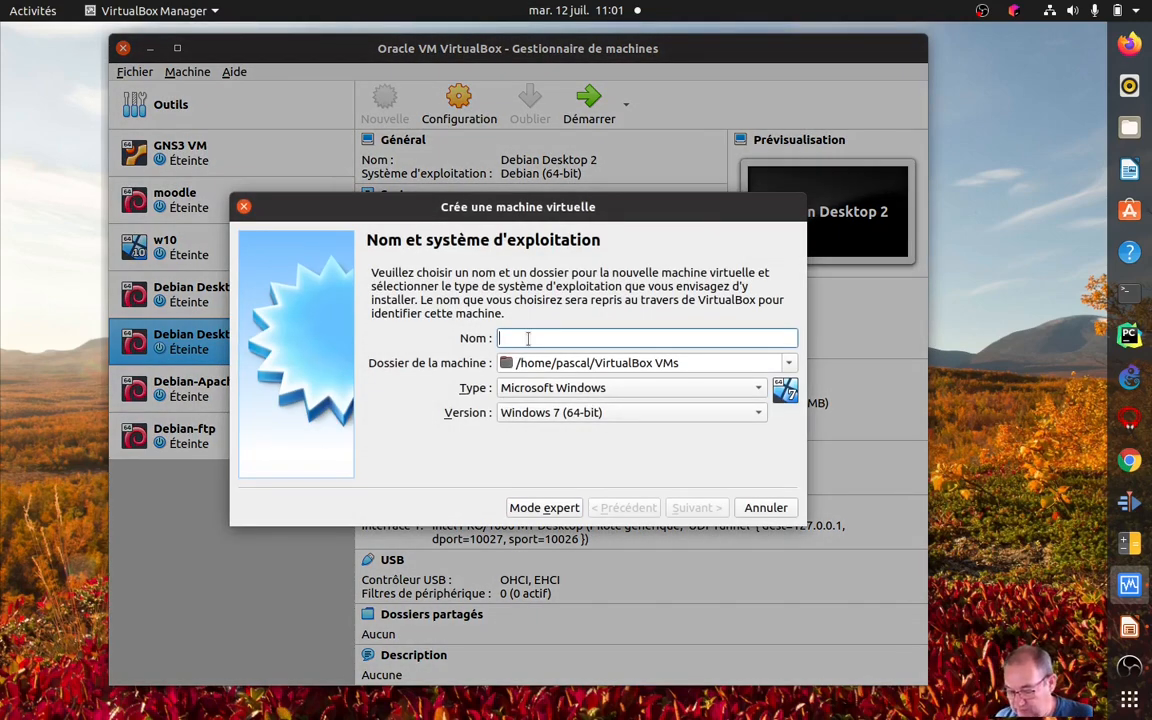
{"action": "type", "text": "opnsense"}
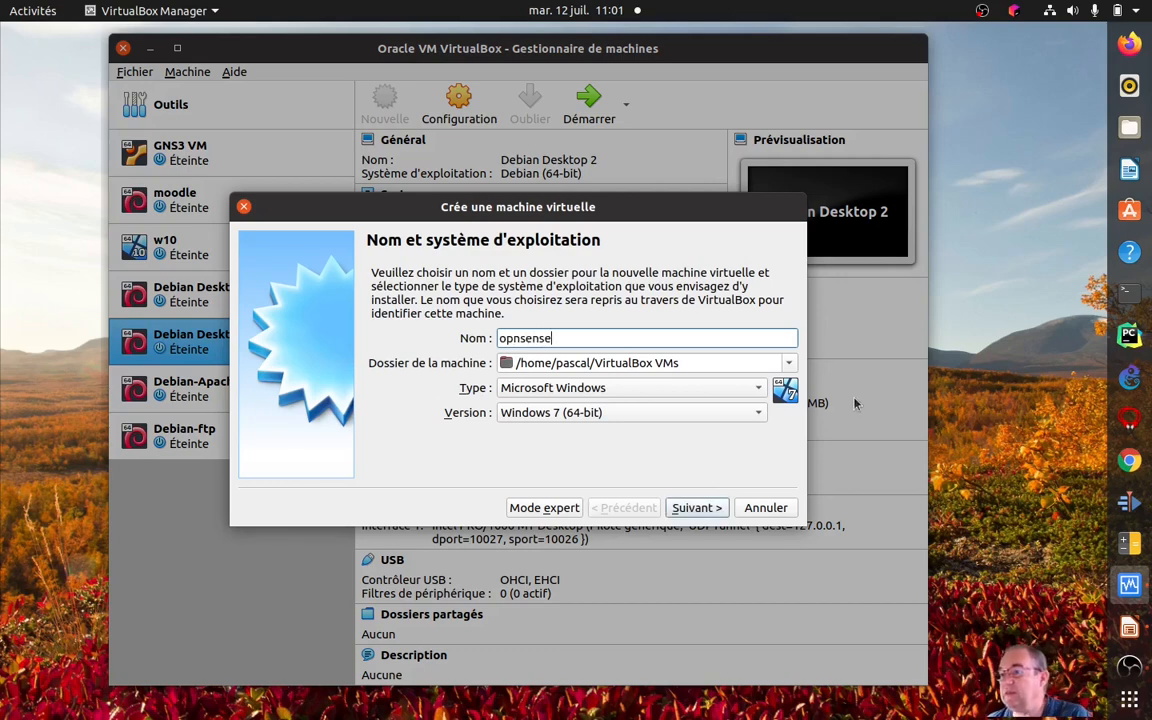
{"action": "left_click", "coordinate": [698, 388]}
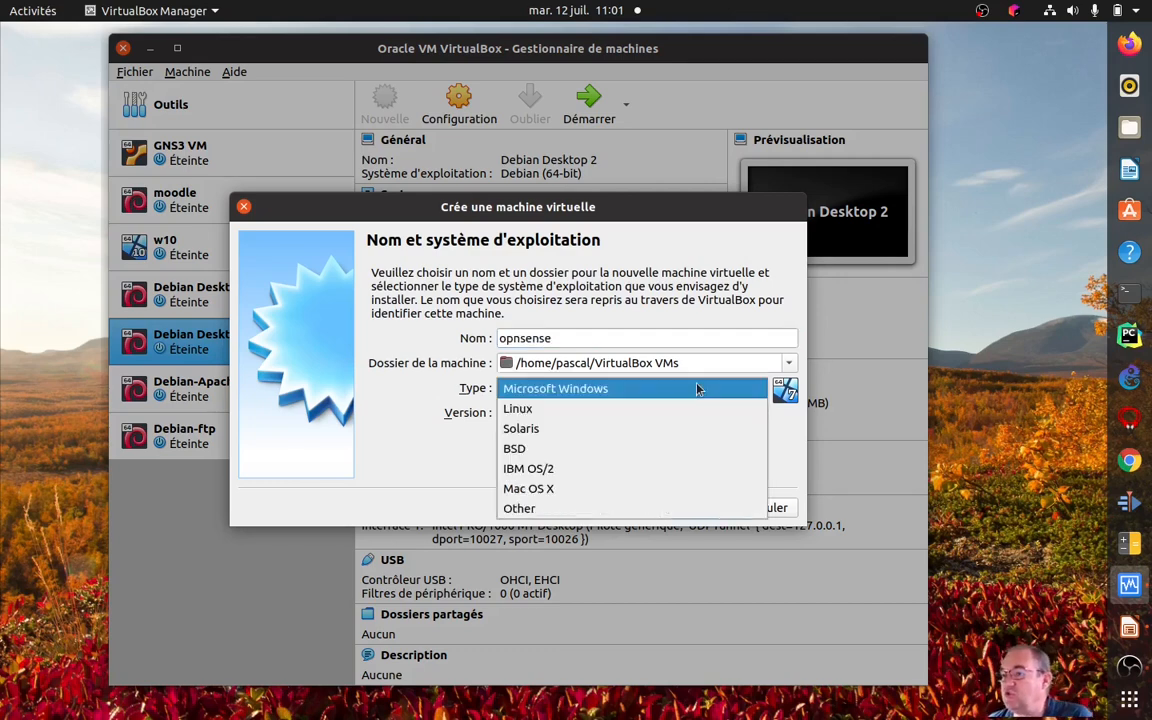
{"action": "left_click", "coordinate": [648, 449]}
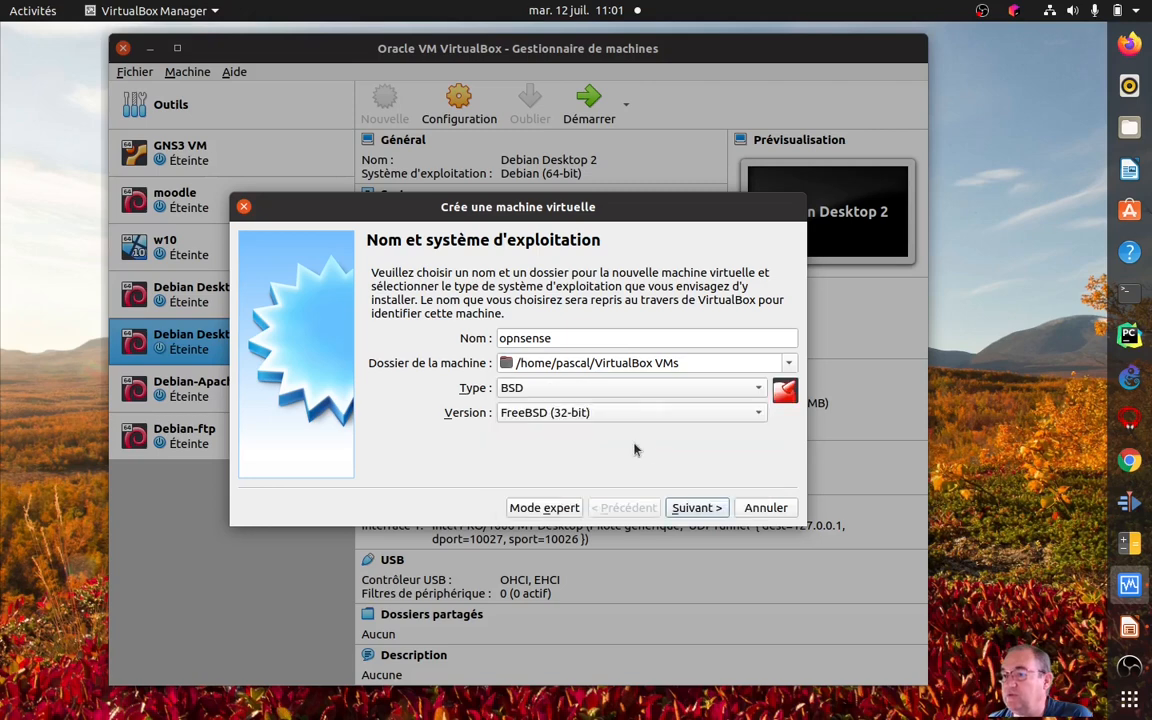
{"action": "left_click", "coordinate": [505, 412]}
{"action": "left_click", "coordinate": [540, 436]}
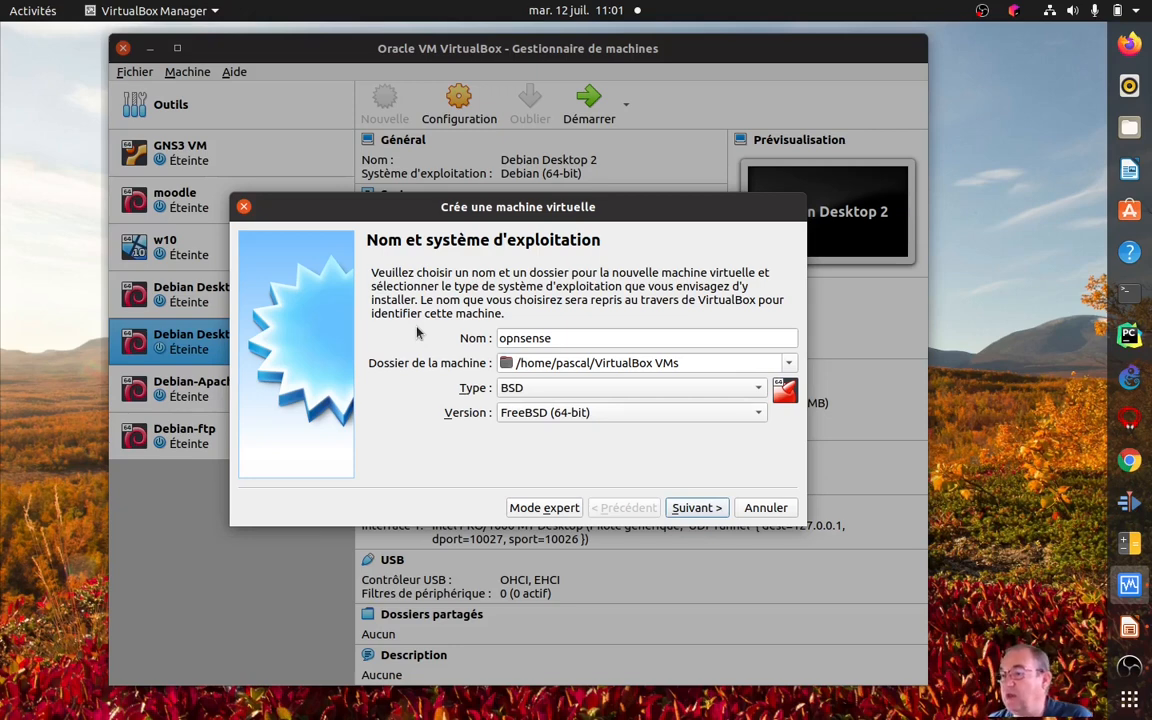
{"action": "left_click", "coordinate": [692, 507]}
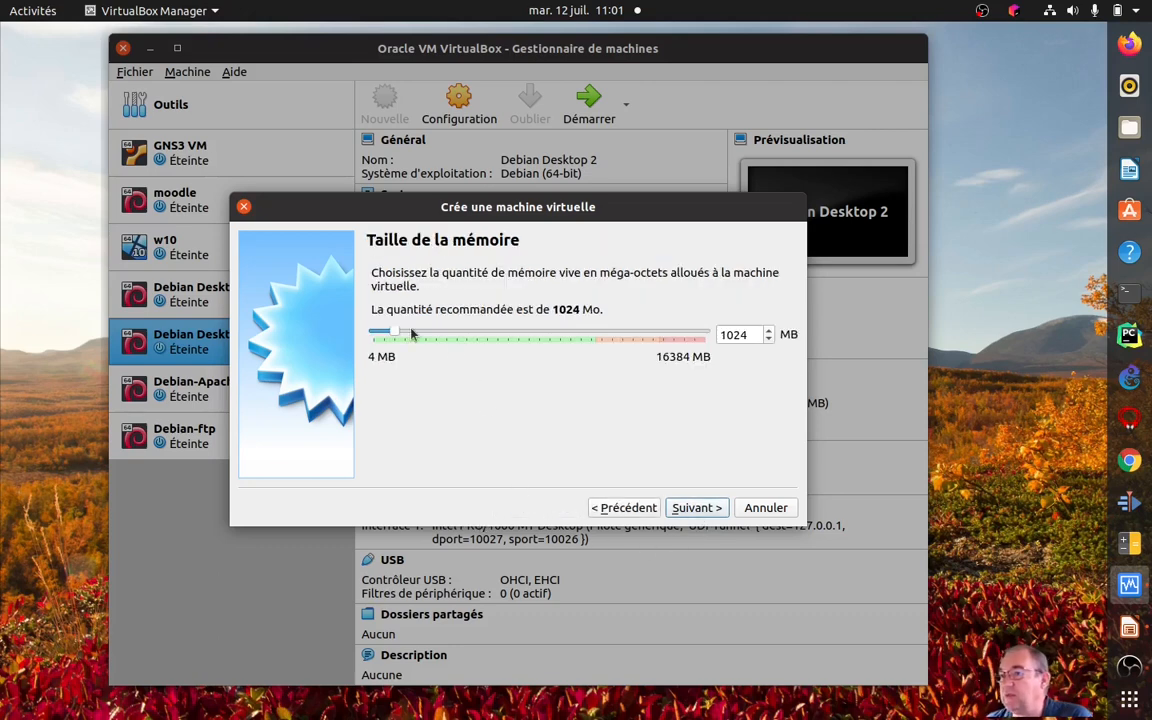
Set the new virtual machine's memory to 2048 MB and continue to the hard disk options.
{"action": "double_click", "coordinate": [731, 338]}
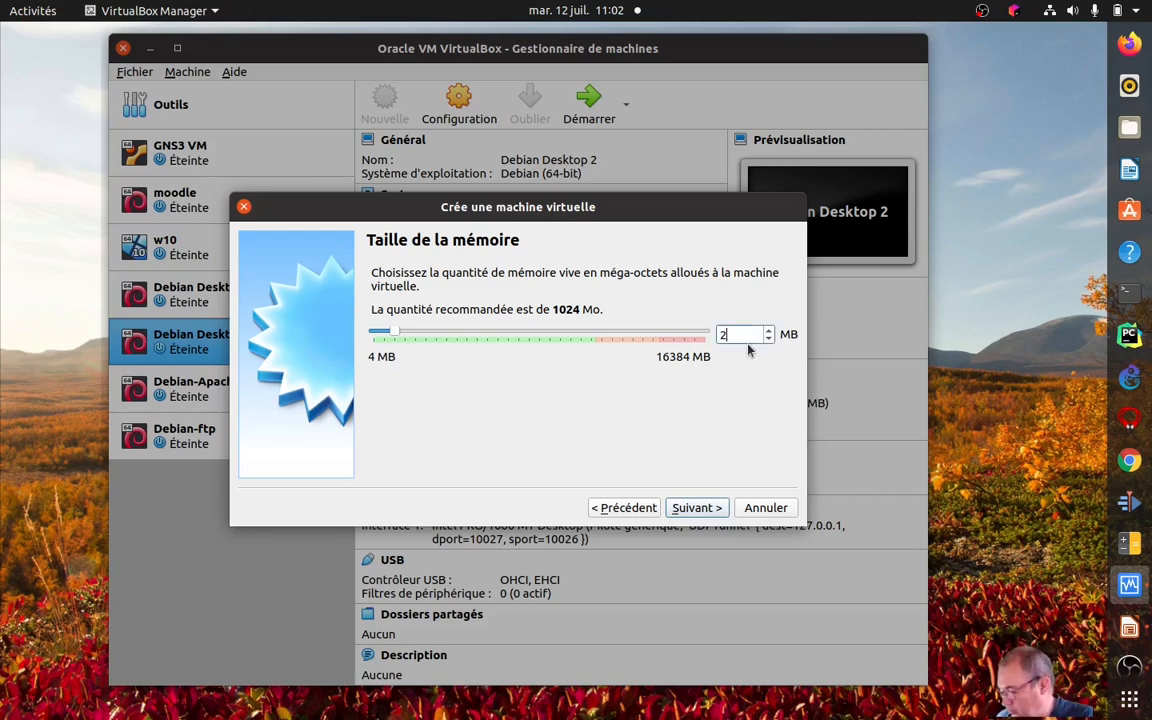
{"action": "type", "text": "20"}
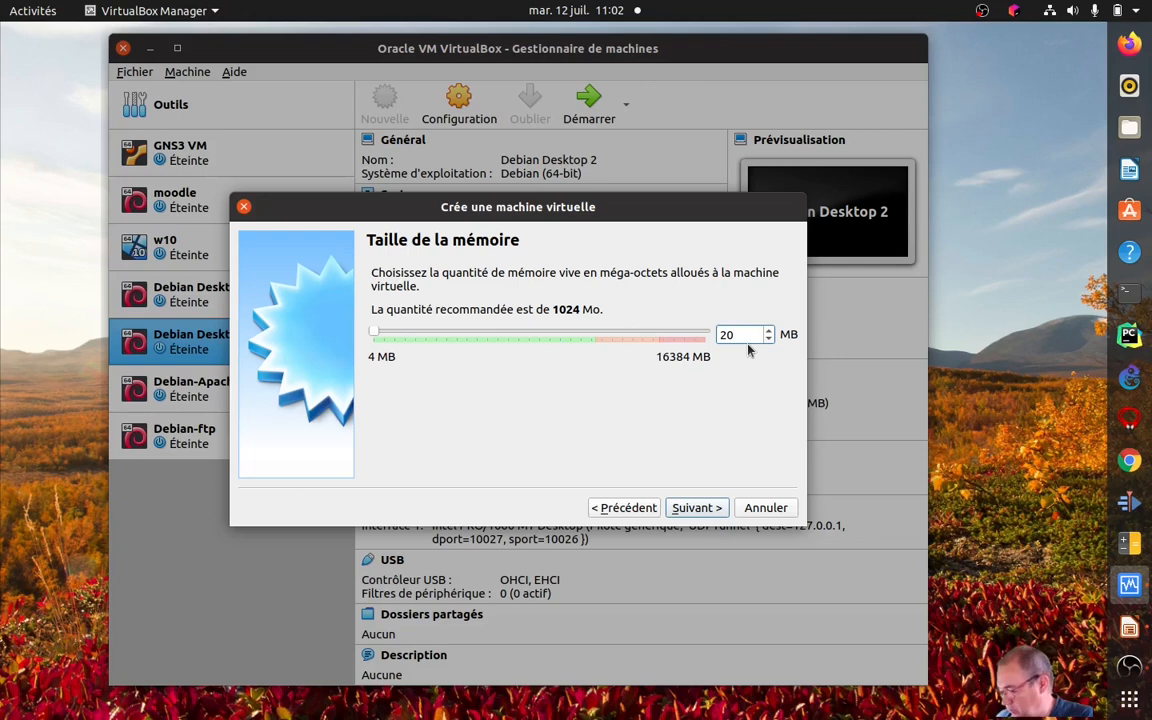
{"action": "type", "text": "48"}
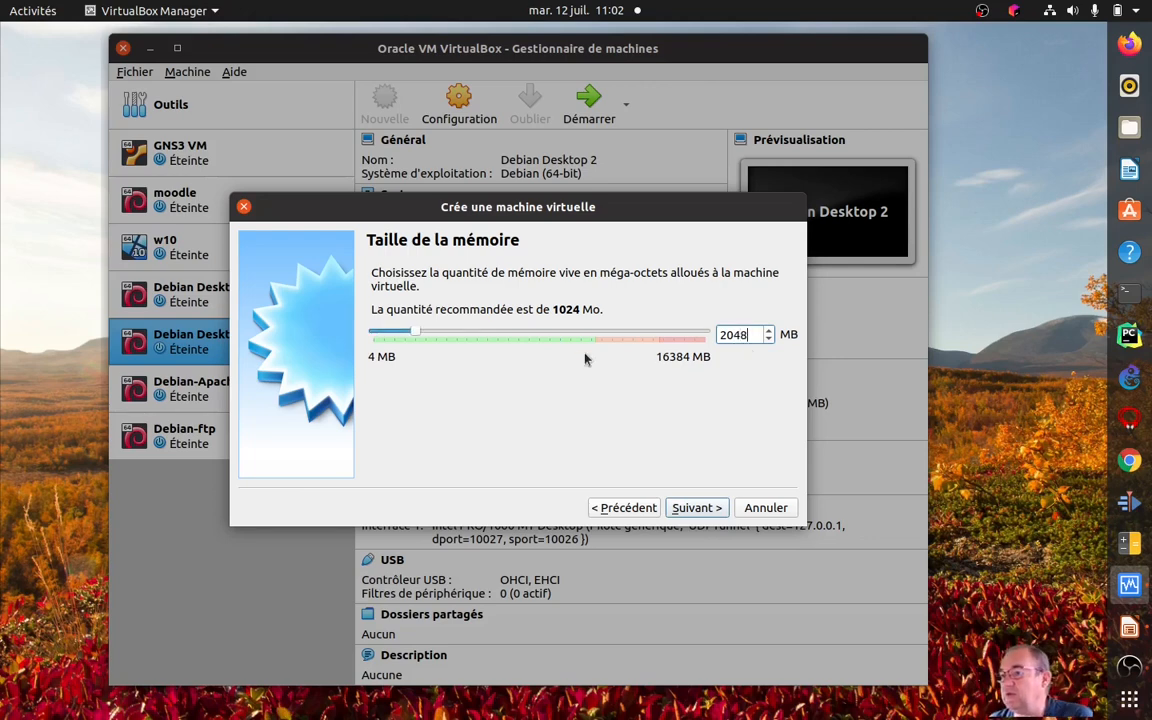
{"action": "left_click", "coordinate": [715, 512]}
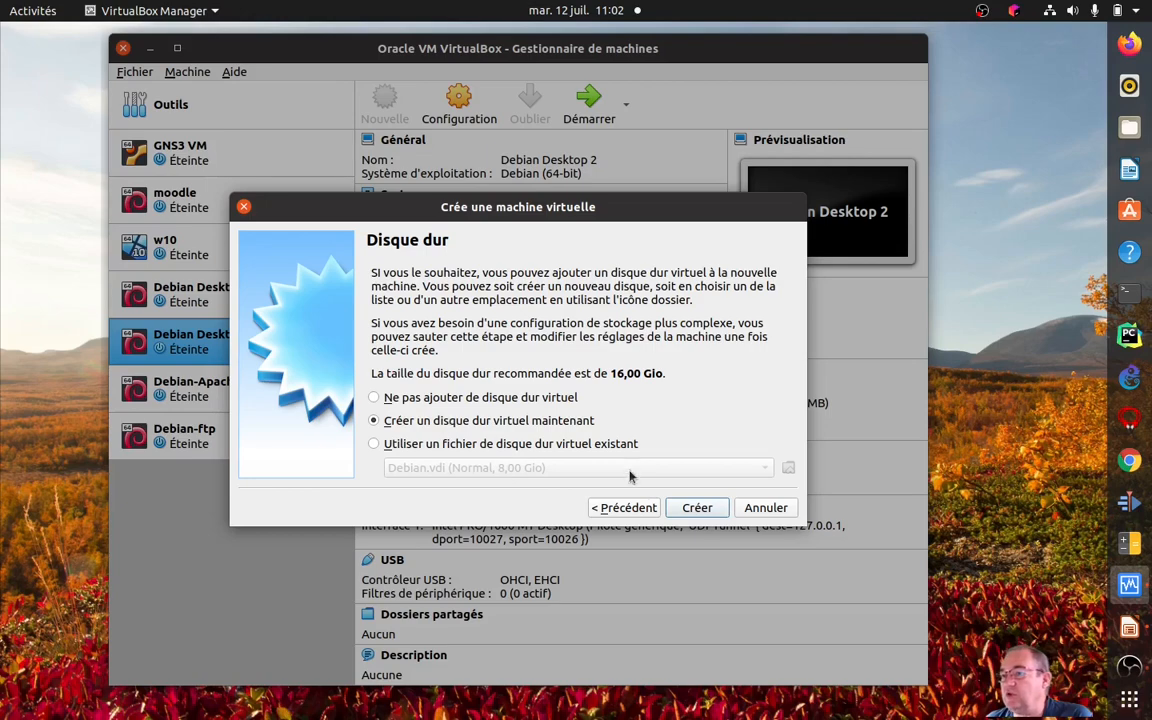
Create a new dynamically allocated VDI virtual hard disk of 8 GiB for the opnsense machine.
{"action": "left_click", "coordinate": [697, 507]}
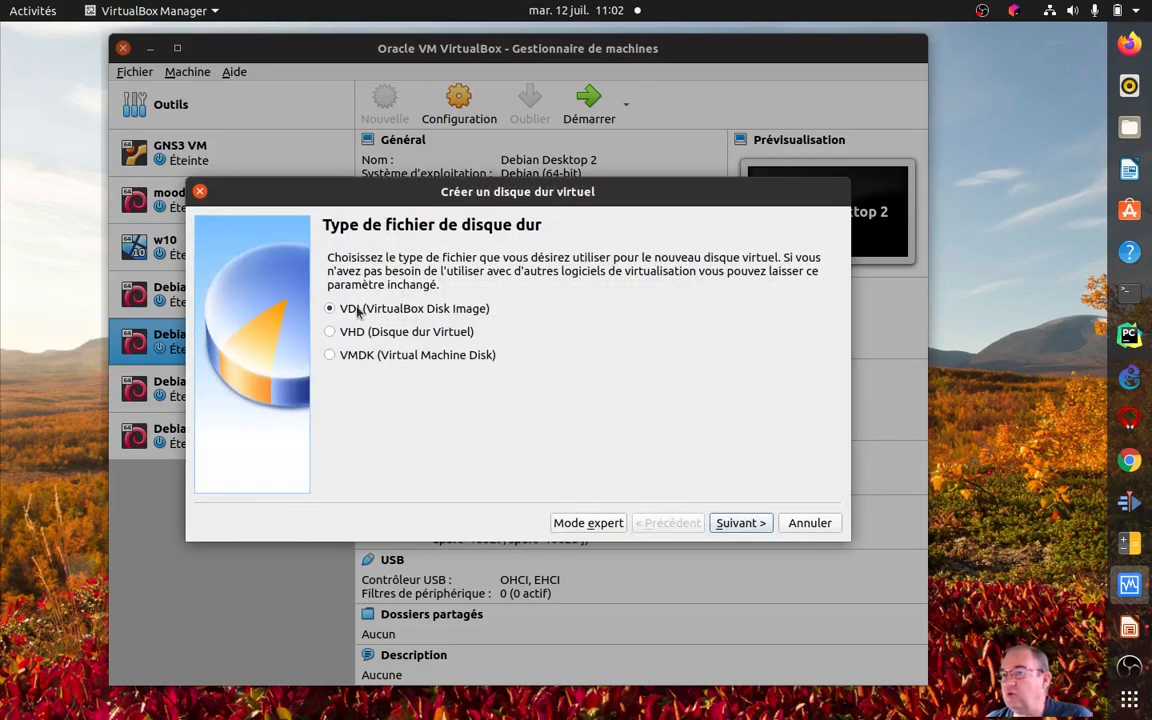
{"action": "left_click", "coordinate": [740, 524]}
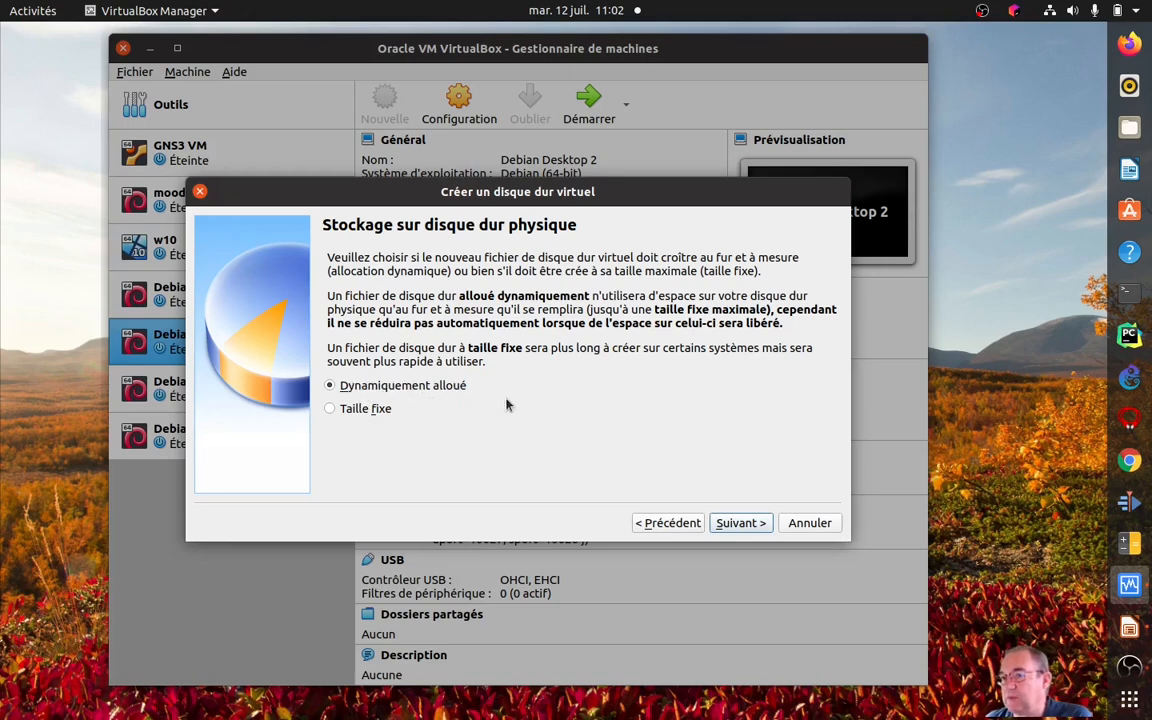
{"action": "left_click", "coordinate": [739, 524]}
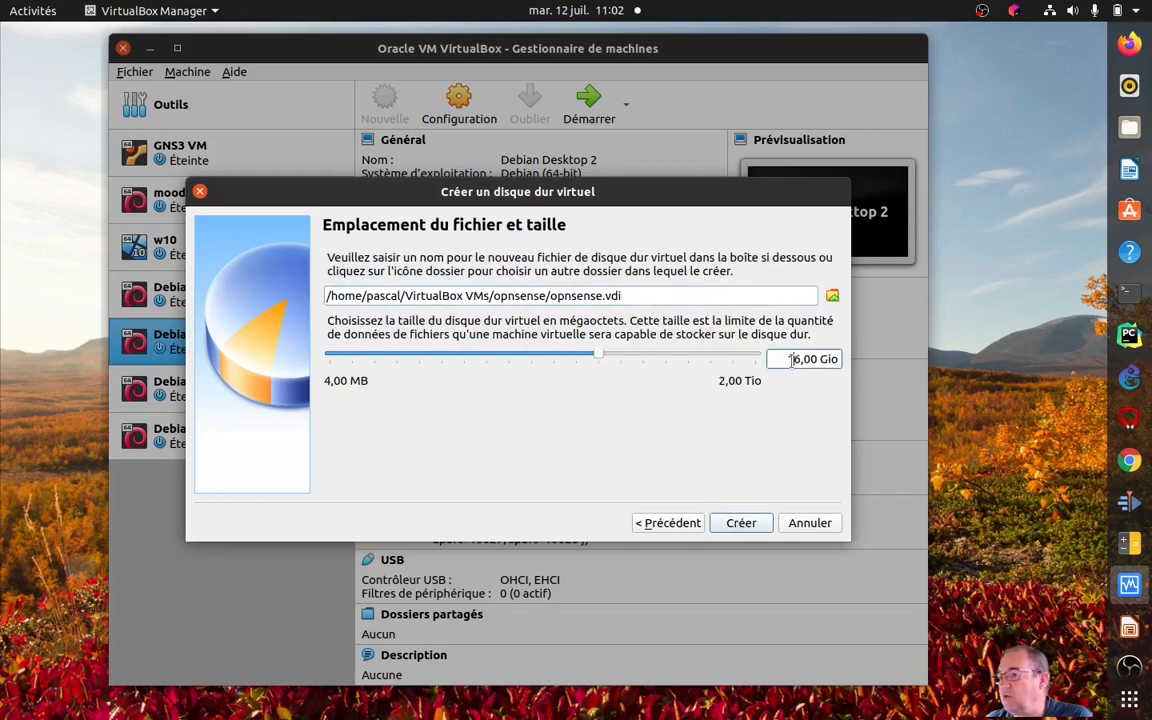
{"action": "key", "text": "Right"}
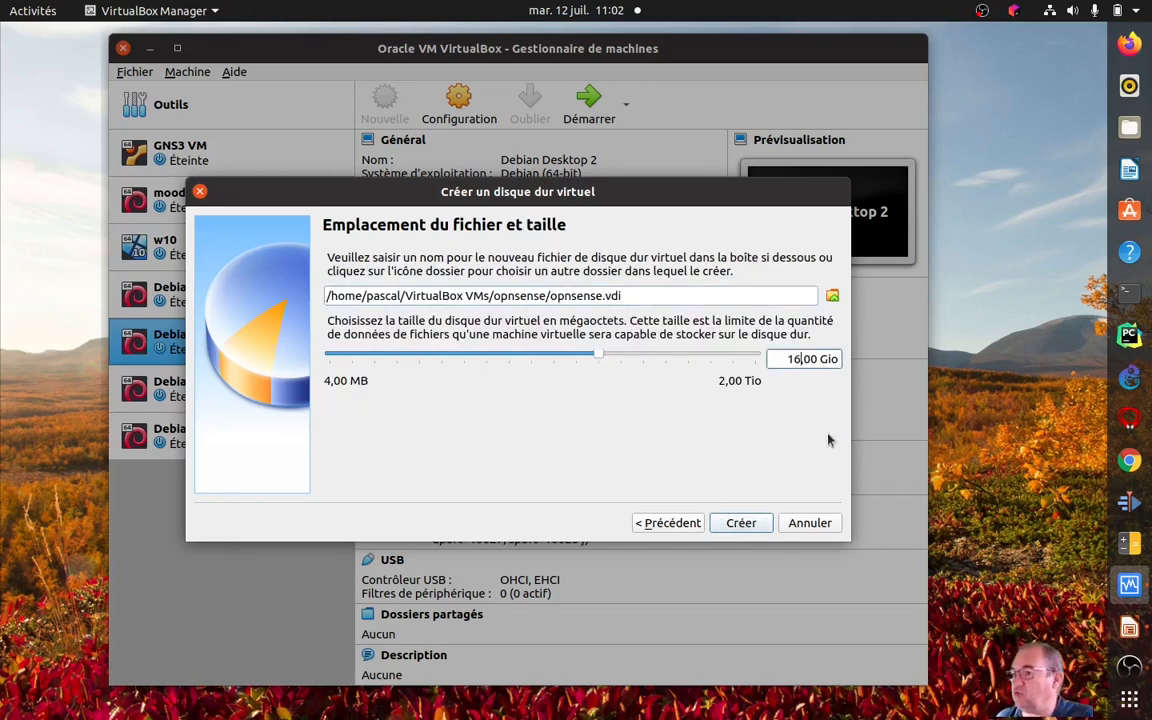
{"action": "key", "text": "BackSpace"}
{"action": "key", "text": "BackSpace"}
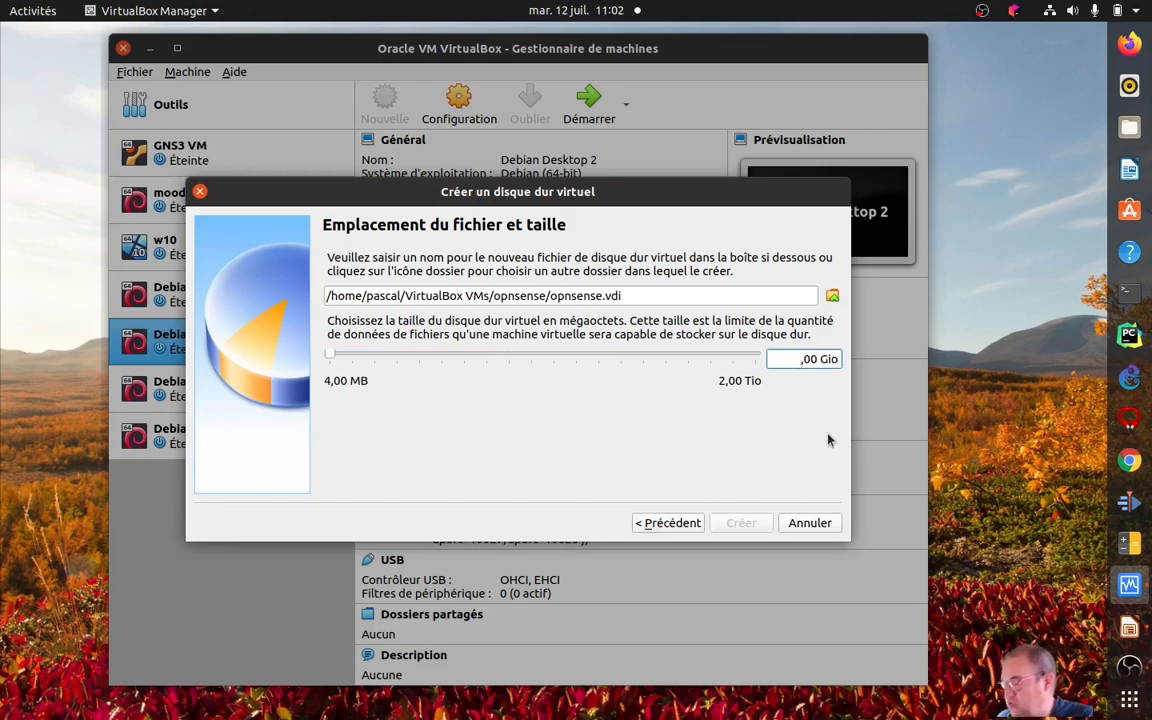
{"action": "type", "text": "8"}
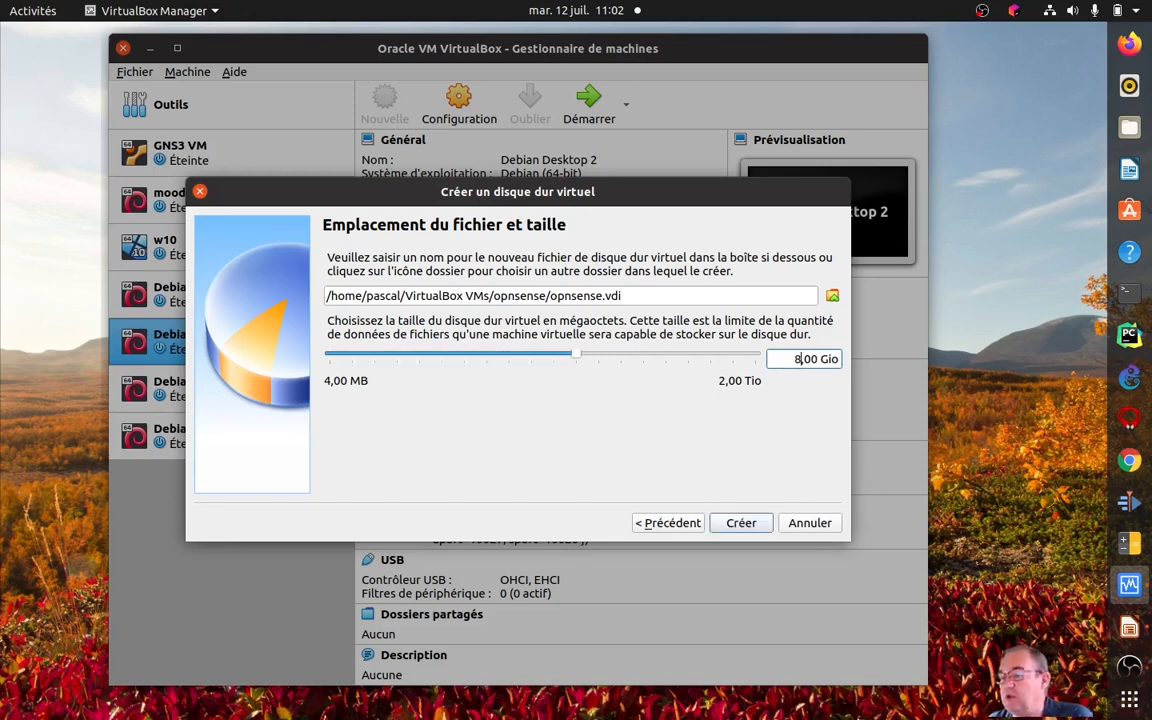
{"action": "left_click", "coordinate": [738, 524]}
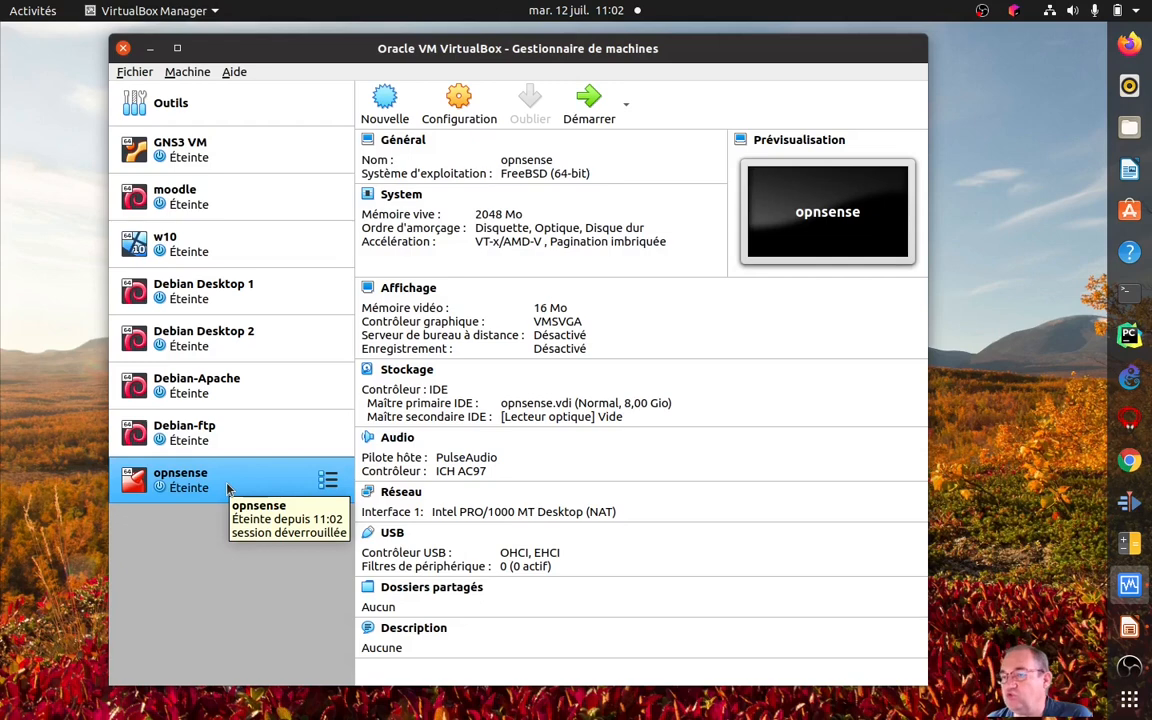
In the opnsense machine's storage settings, load OPNsense-22.1.2-OpenSSL-dvd-amd64.iso from Téléchargements into the empty optical drive.
{"action": "right_click", "coordinate": [226, 487]}
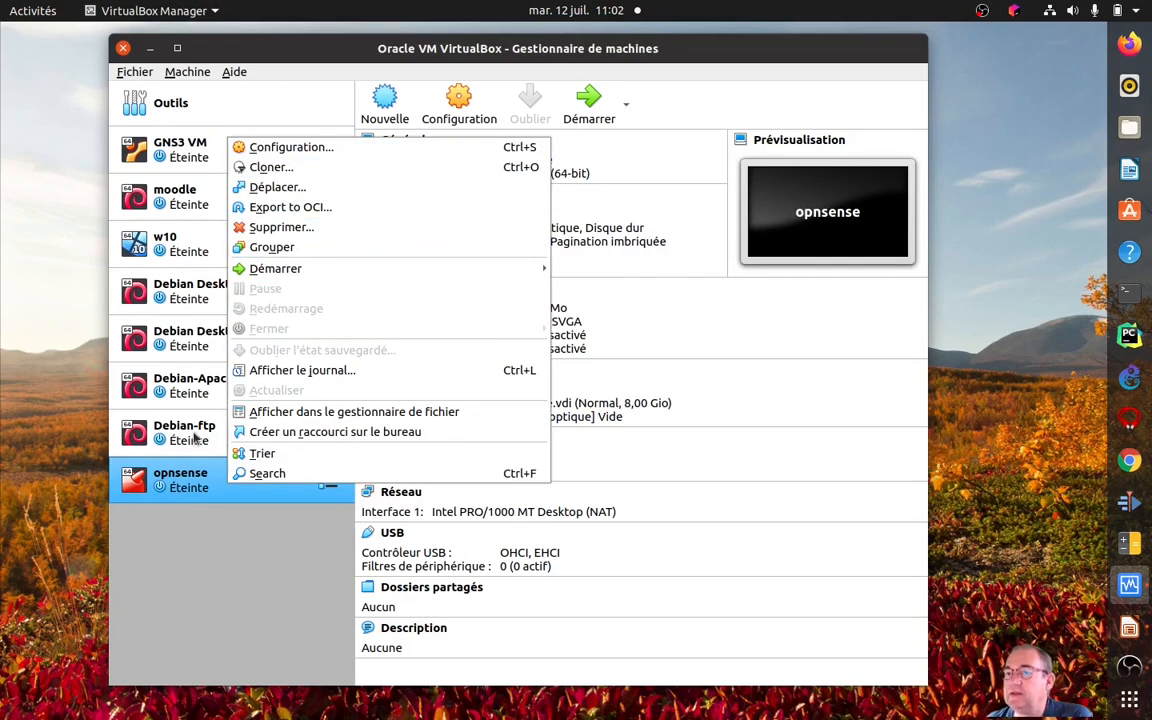
{"action": "left_click", "coordinate": [342, 151]}
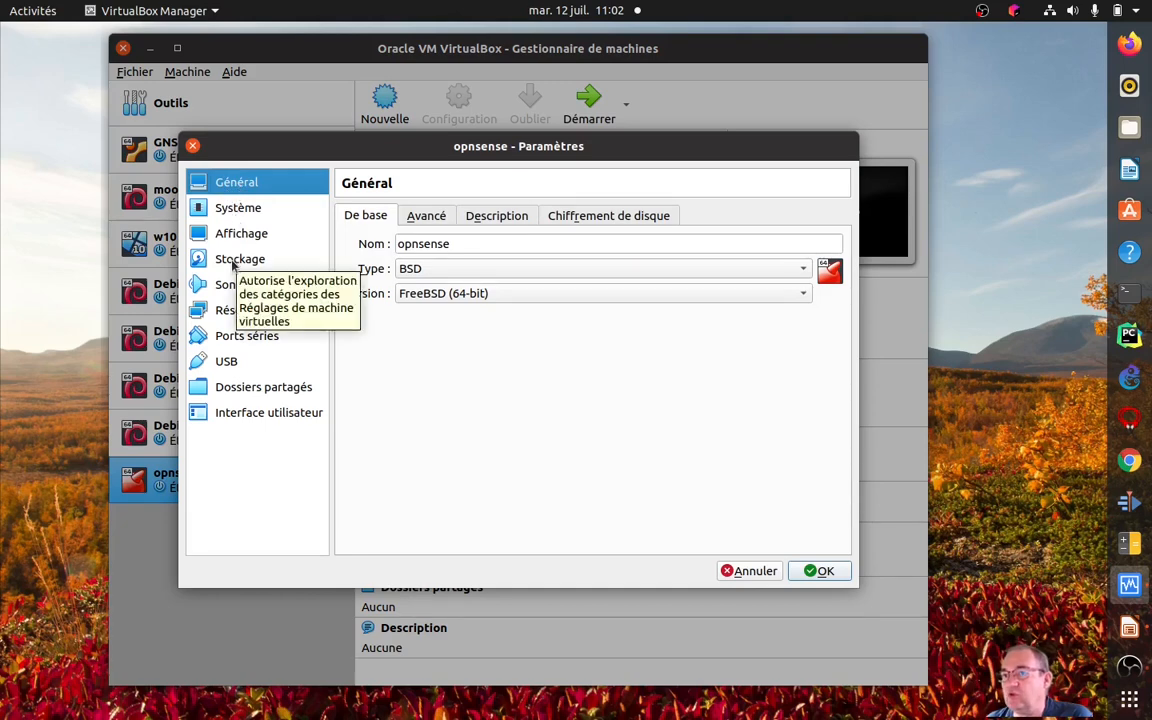
{"action": "left_click", "coordinate": [240, 259]}
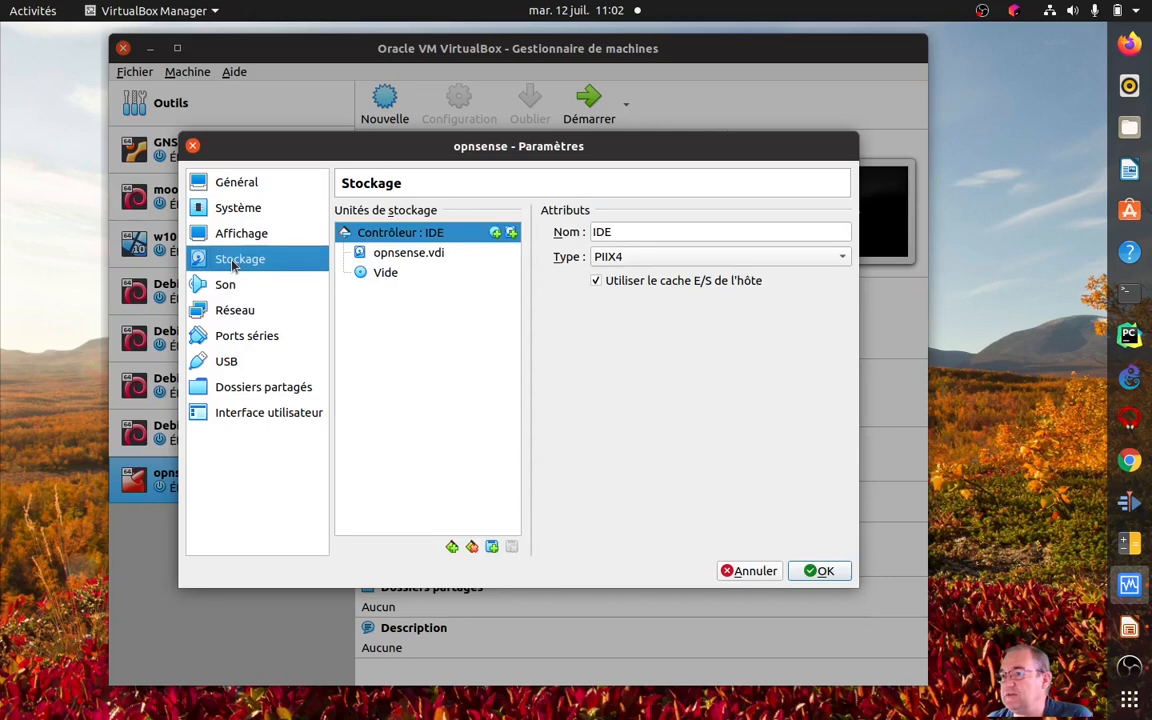
{"action": "left_click", "coordinate": [405, 272]}
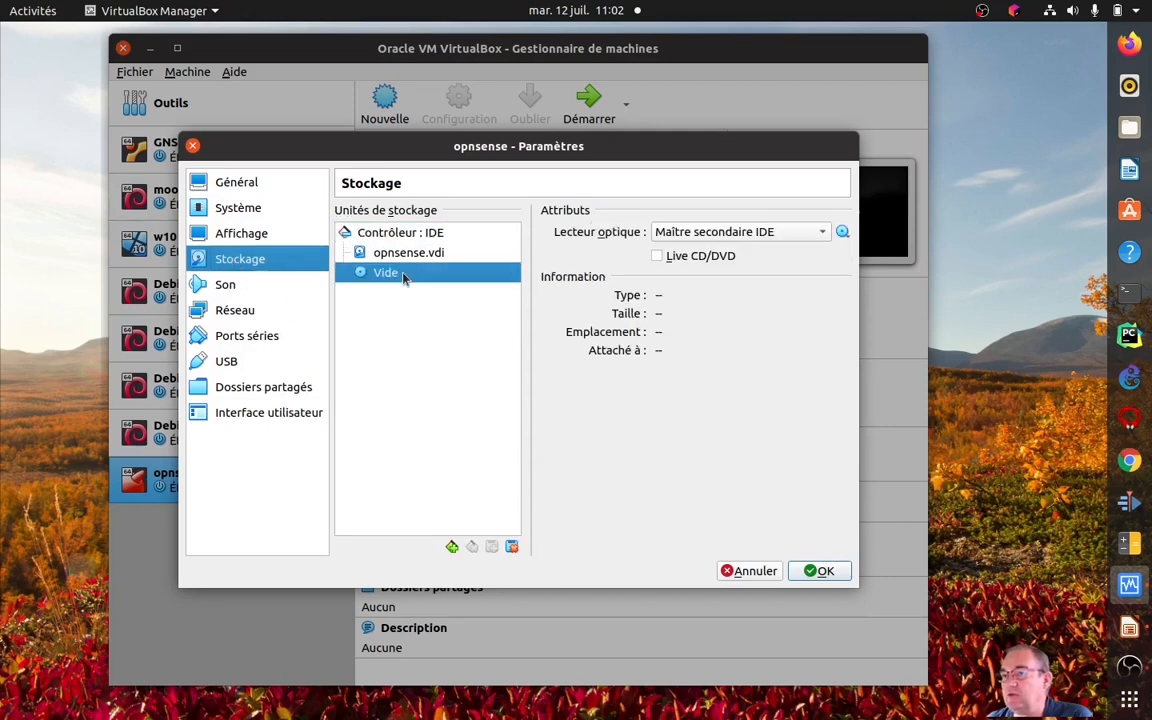
{"action": "left_click", "coordinate": [843, 233]}
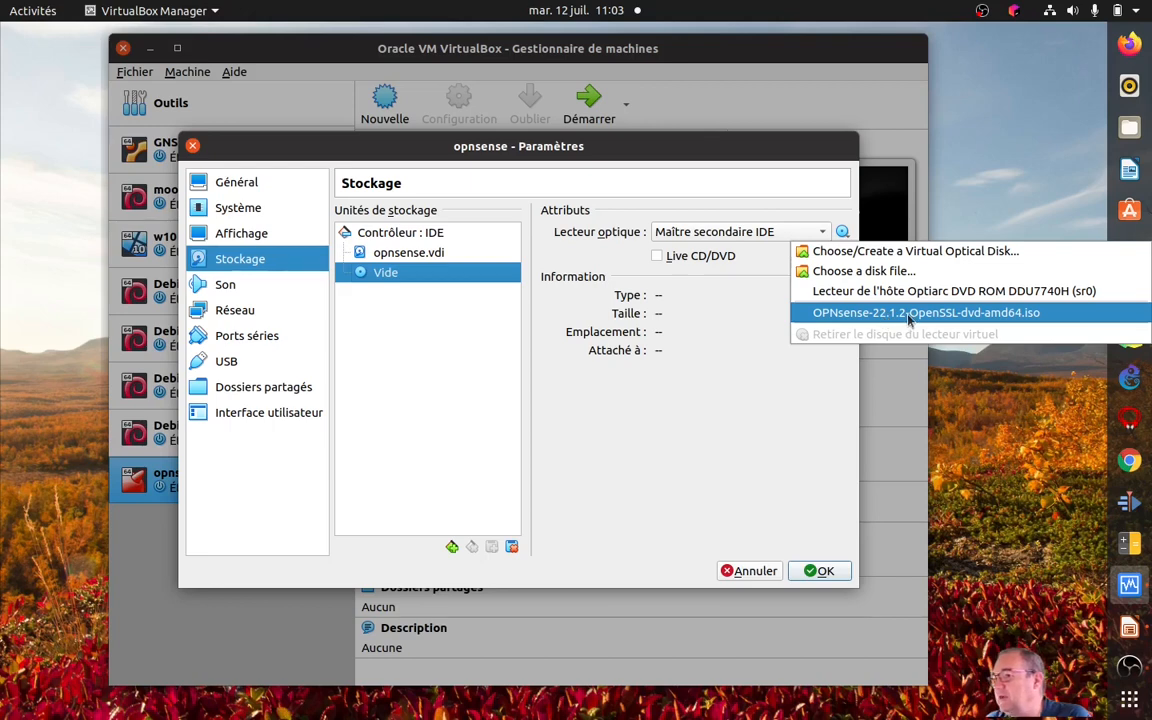
{"action": "left_click", "coordinate": [868, 271]}
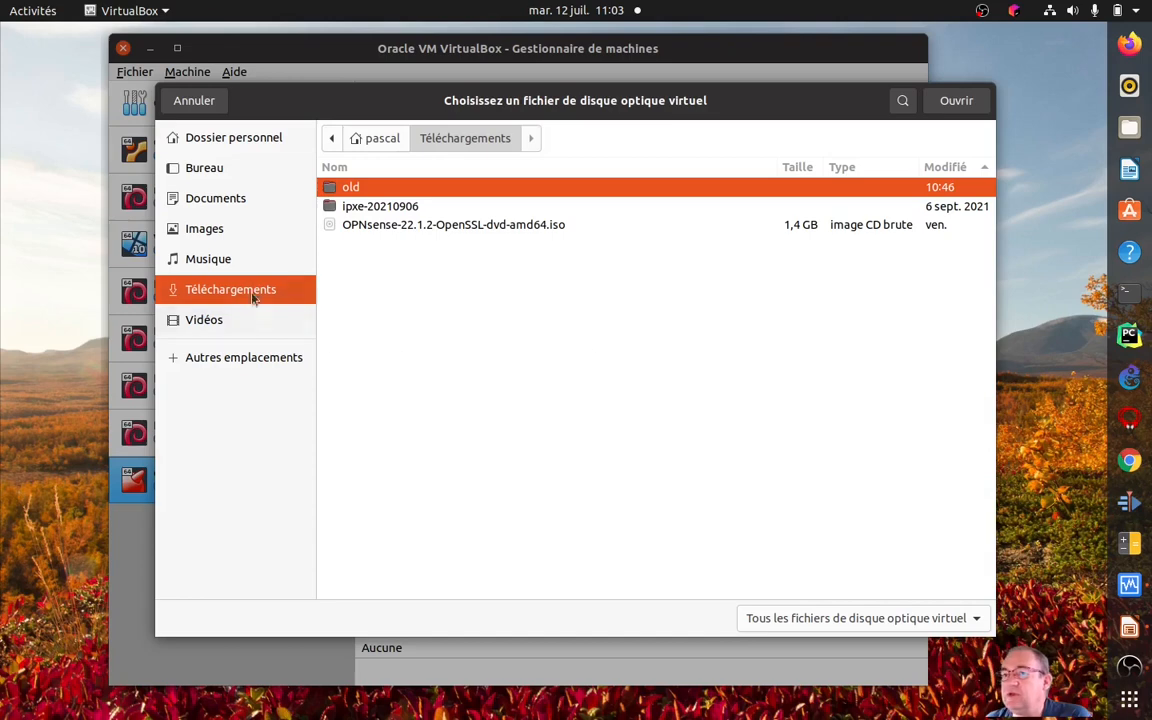
{"action": "left_click", "coordinate": [443, 226]}
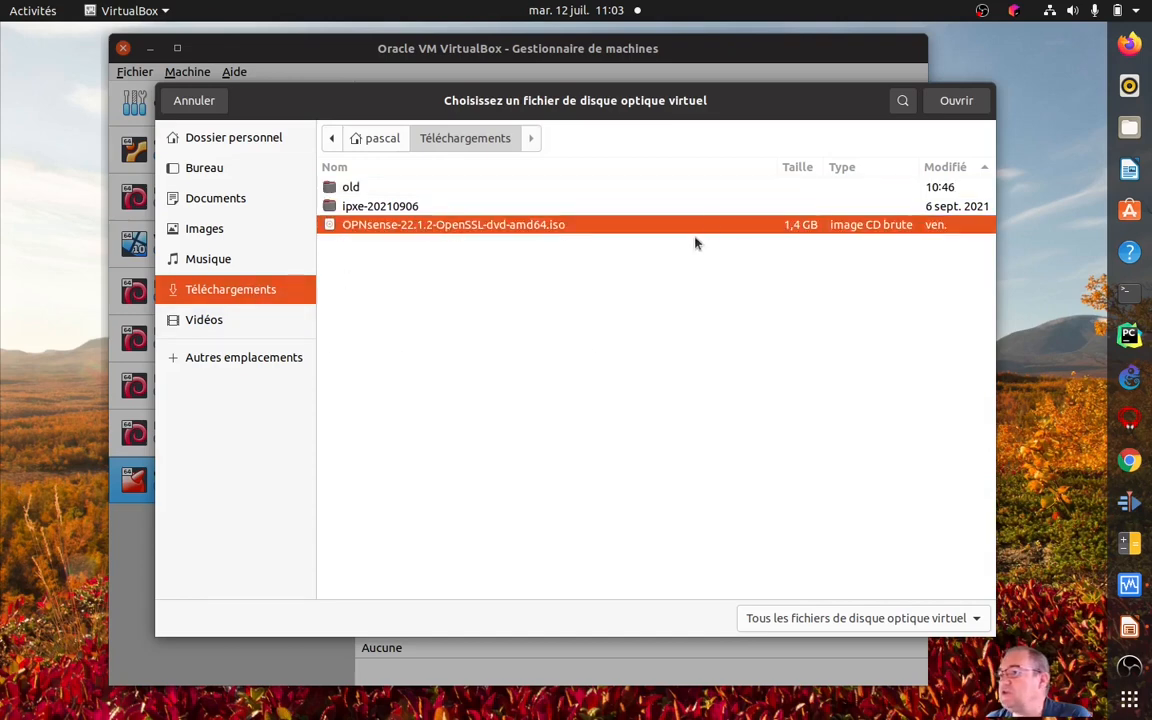
{"action": "left_click", "coordinate": [955, 102]}
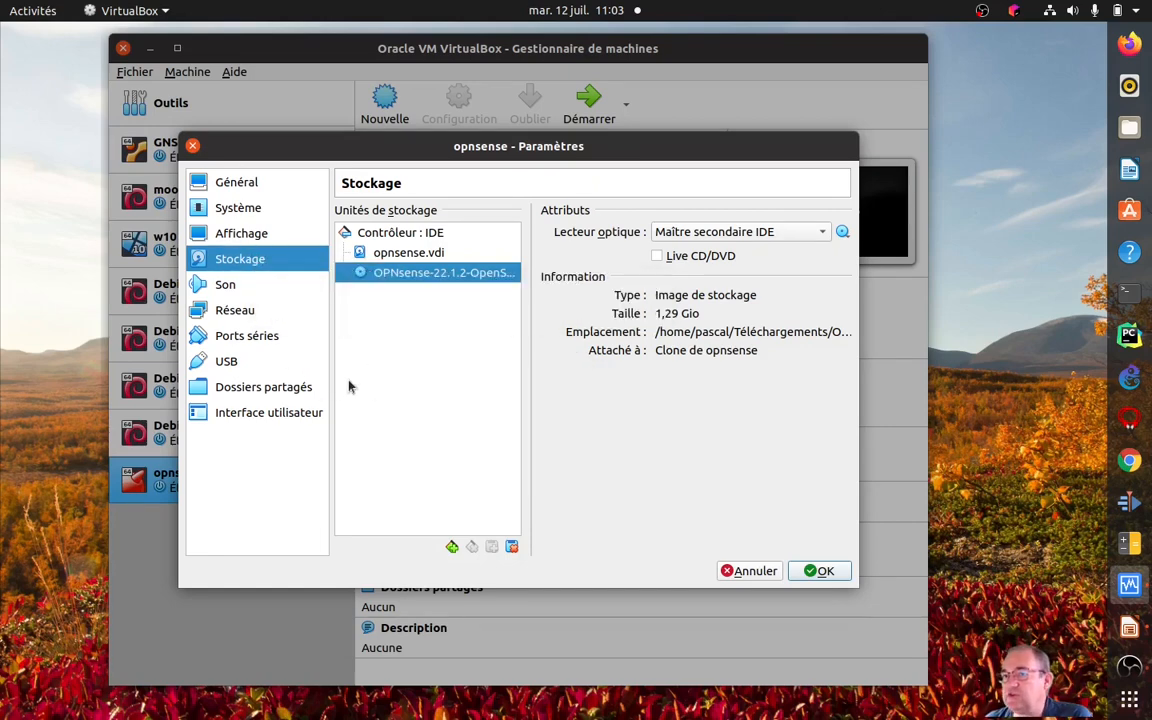
Set the network access mode of the opnsense machine's Adapter 1 to Aucune connexion, with its advanced options expanded.
{"action": "left_click", "coordinate": [236, 315]}
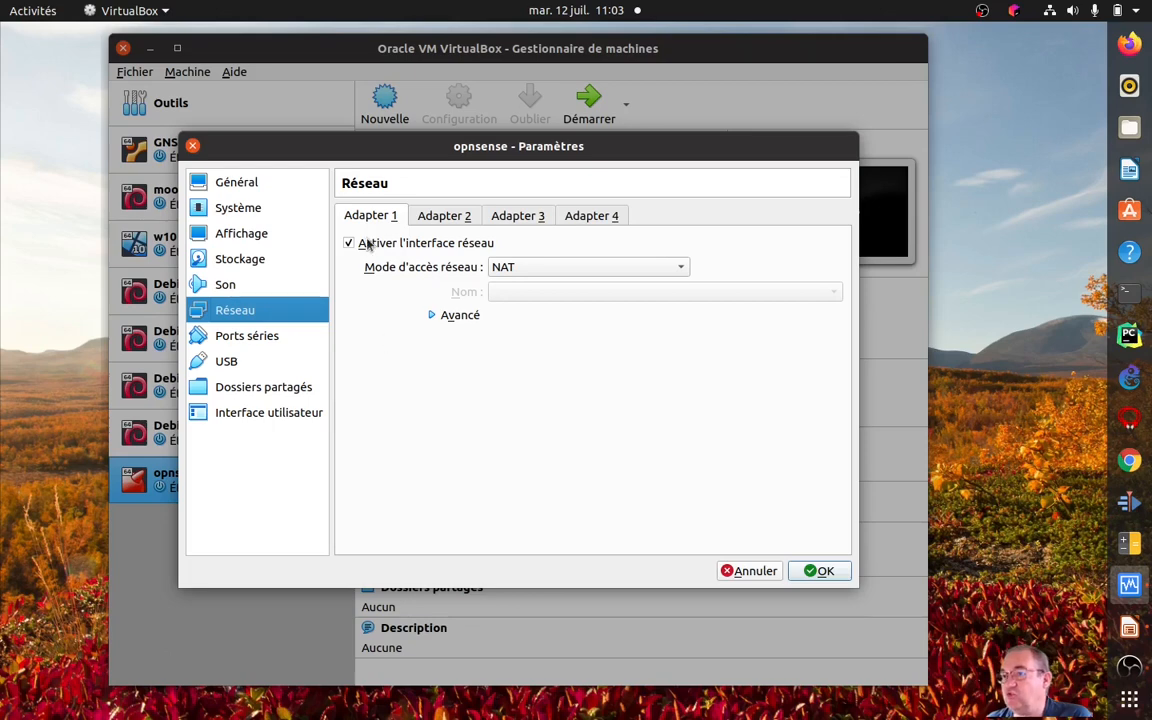
{"action": "left_click", "coordinate": [431, 316]}
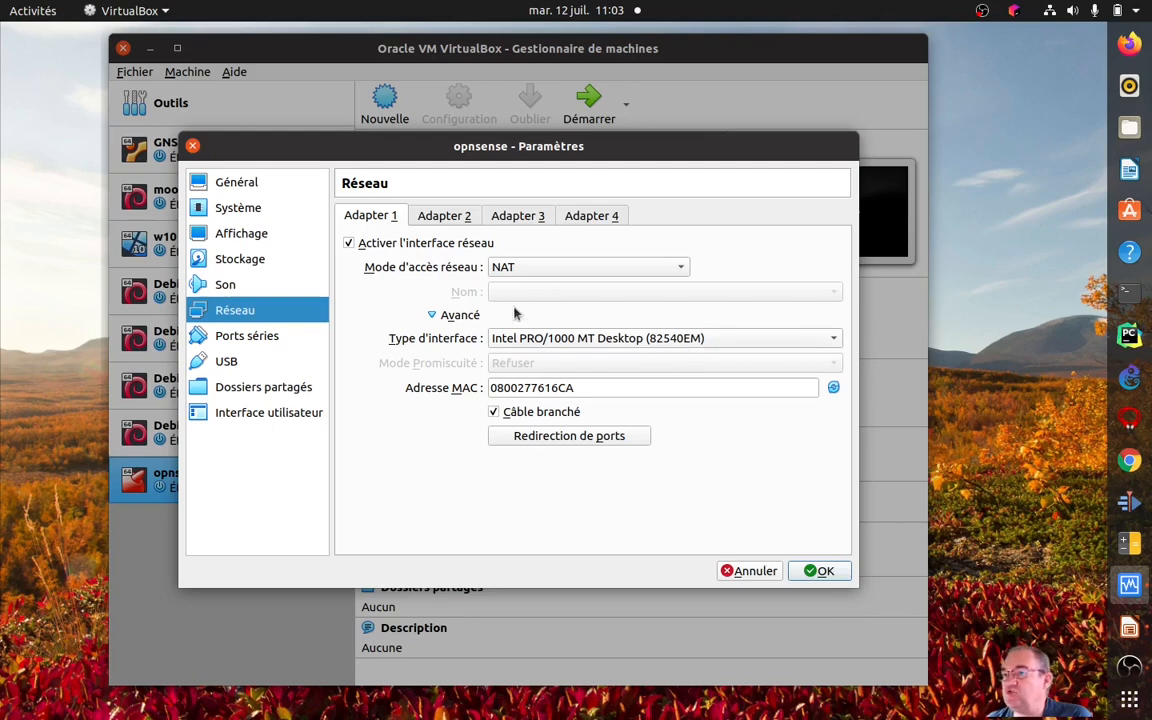
{"action": "left_click", "coordinate": [575, 268]}
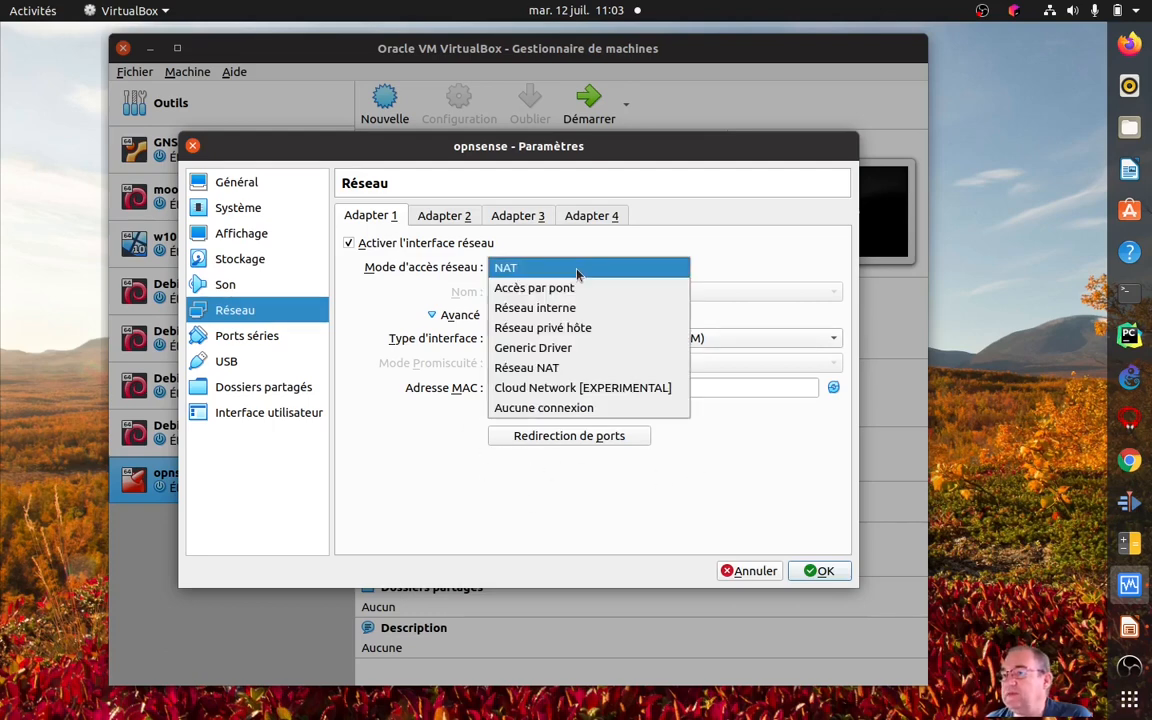
{"action": "left_click", "coordinate": [548, 408]}
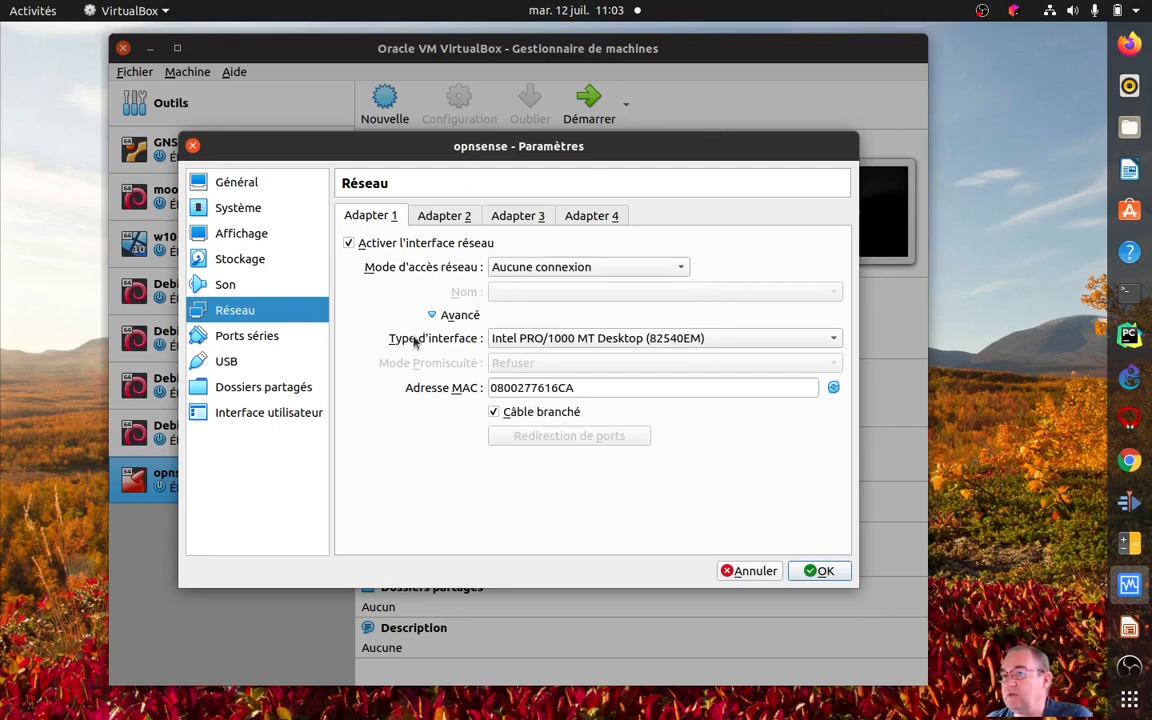
Enable the opnsense machine's Adapter 2 with access mode Aucune connexion and save the settings.
{"action": "left_click", "coordinate": [441, 217]}
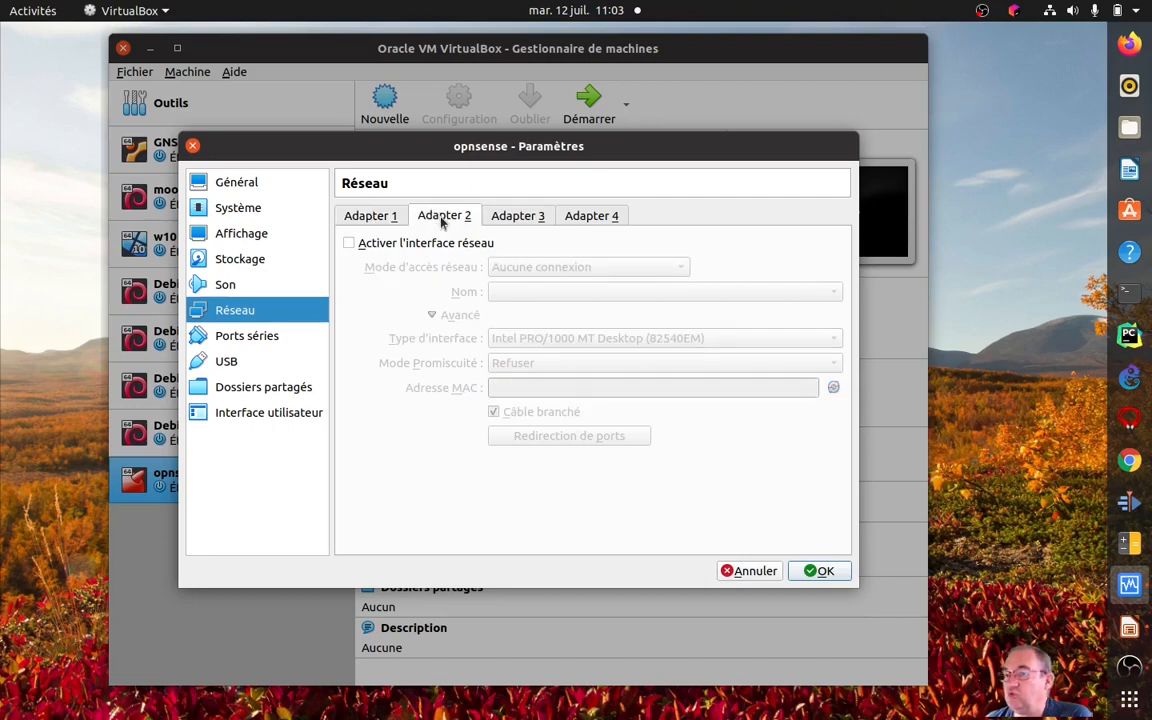
{"action": "left_click", "coordinate": [349, 244]}
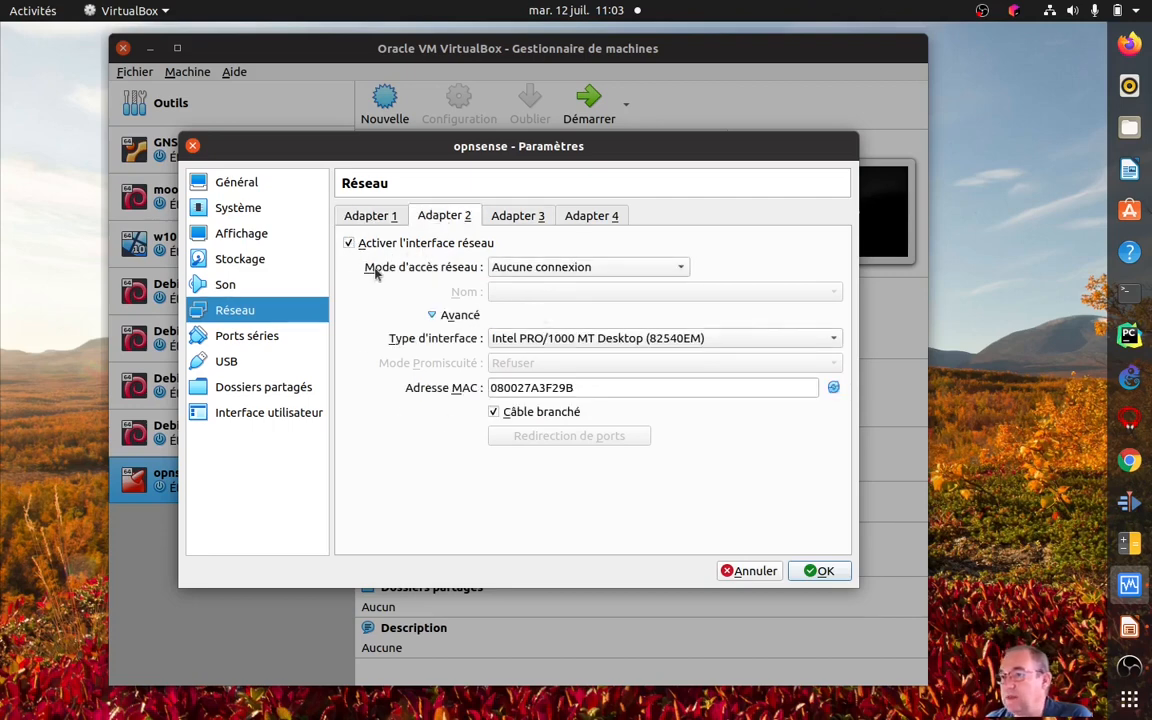
{"action": "left_click", "coordinate": [372, 218]}
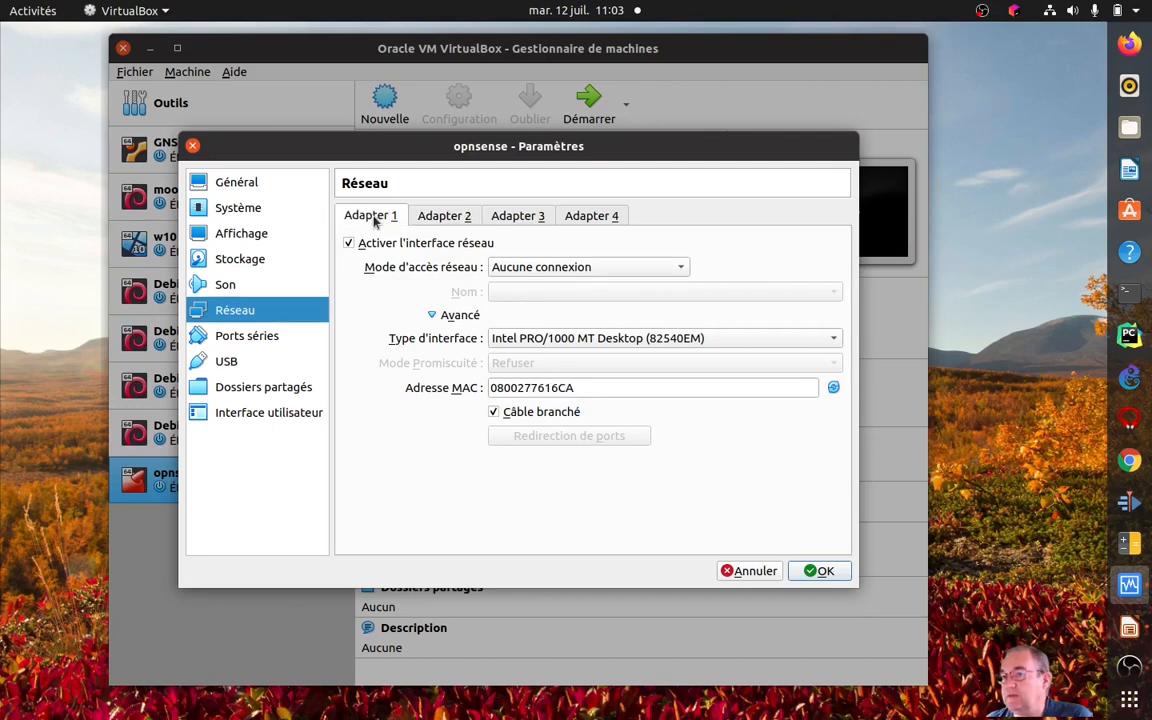
{"action": "left_click", "coordinate": [451, 224]}
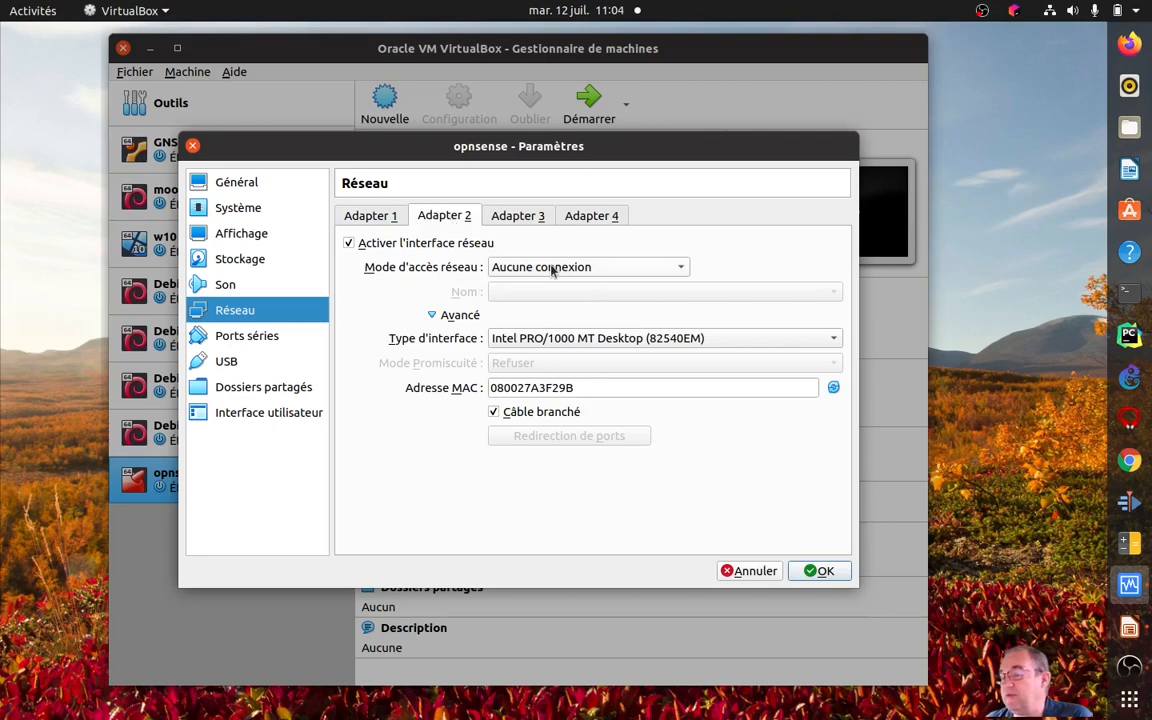
{"action": "left_click", "coordinate": [828, 571]}
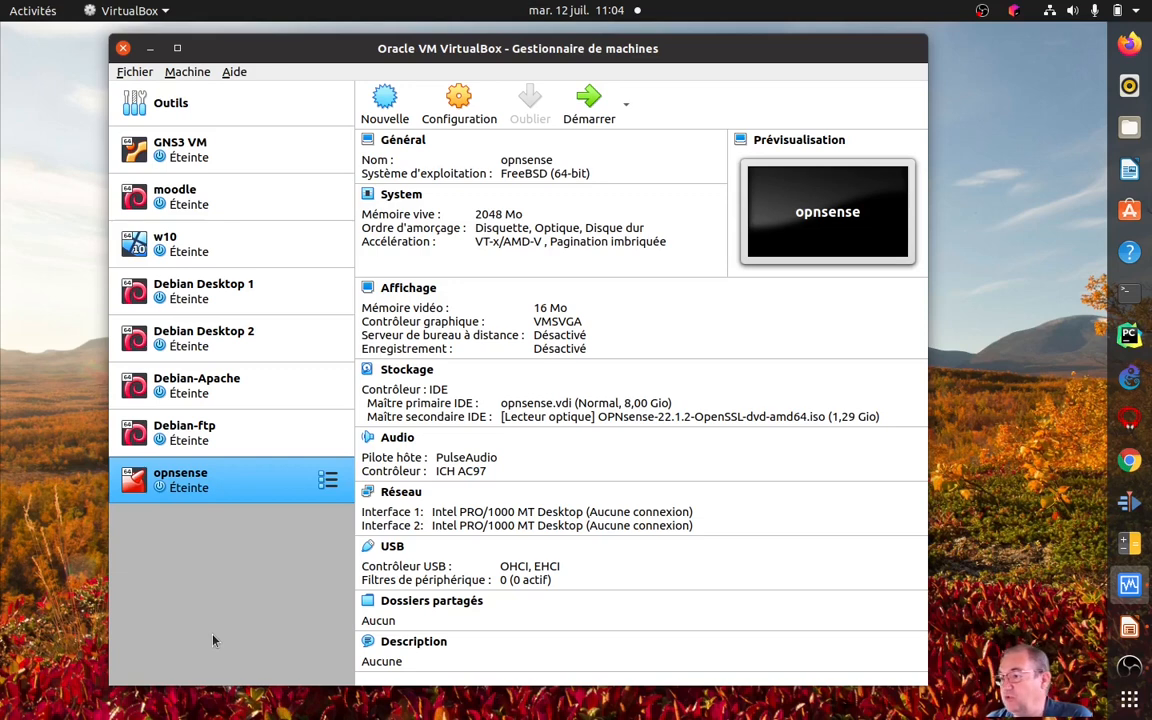
Switch to GNS3 and create a new project named InstallationOpnsense.
{"action": "left_click", "coordinate": [1131, 380]}
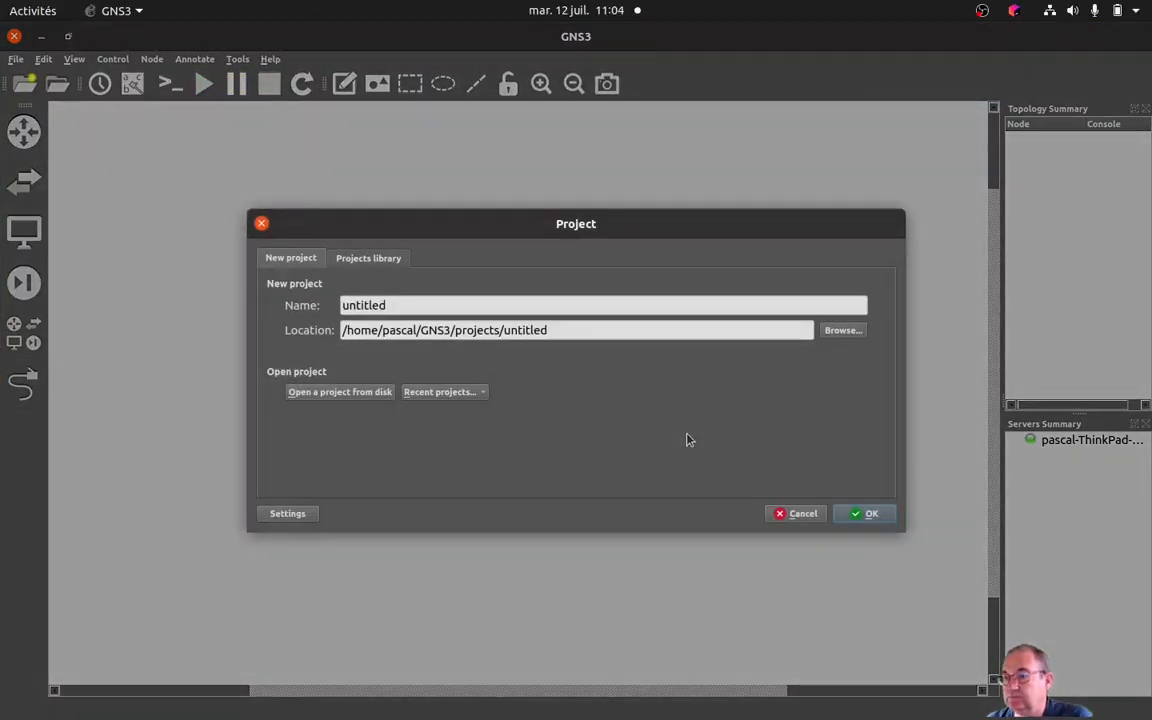
{"action": "double_click", "coordinate": [408, 307]}
{"action": "type", "text": "Installation"}
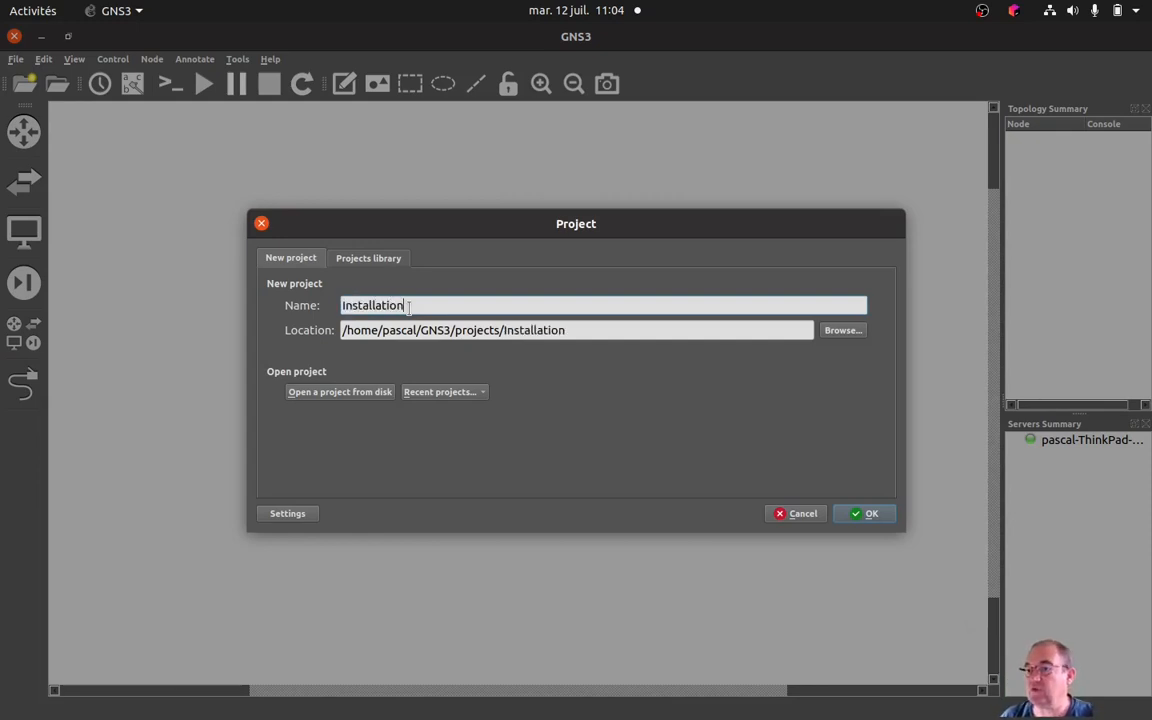
{"action": "type", "text": "Op"}
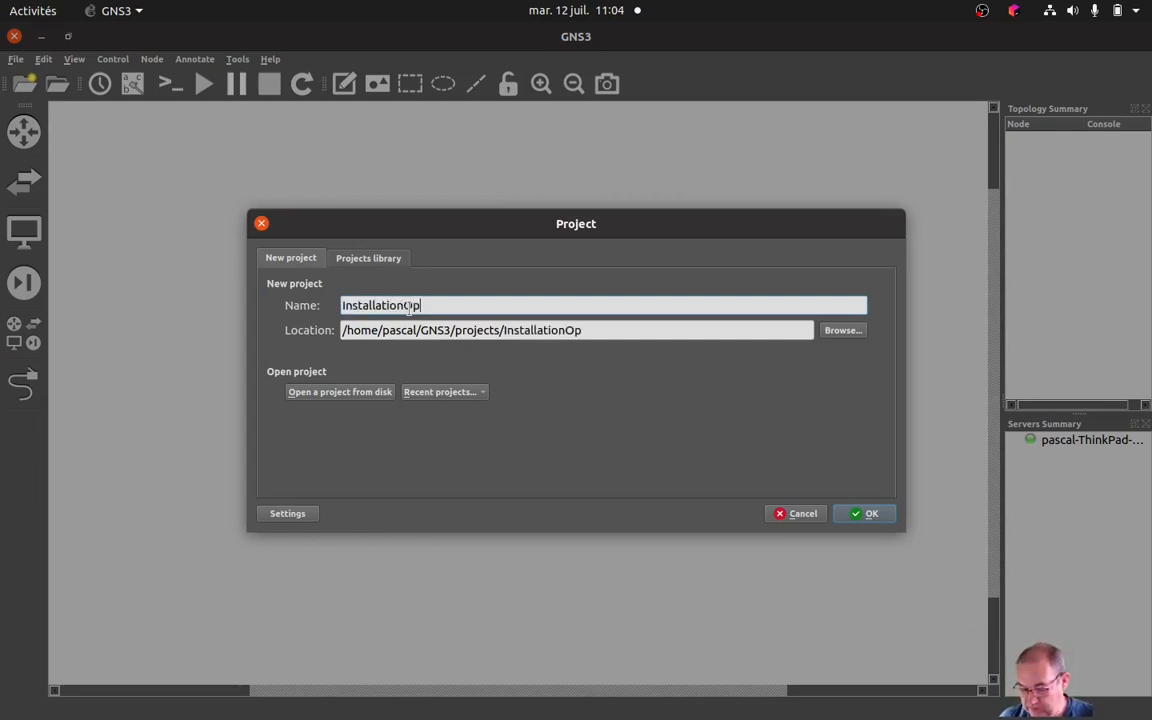
{"action": "type", "text": "nsense"}
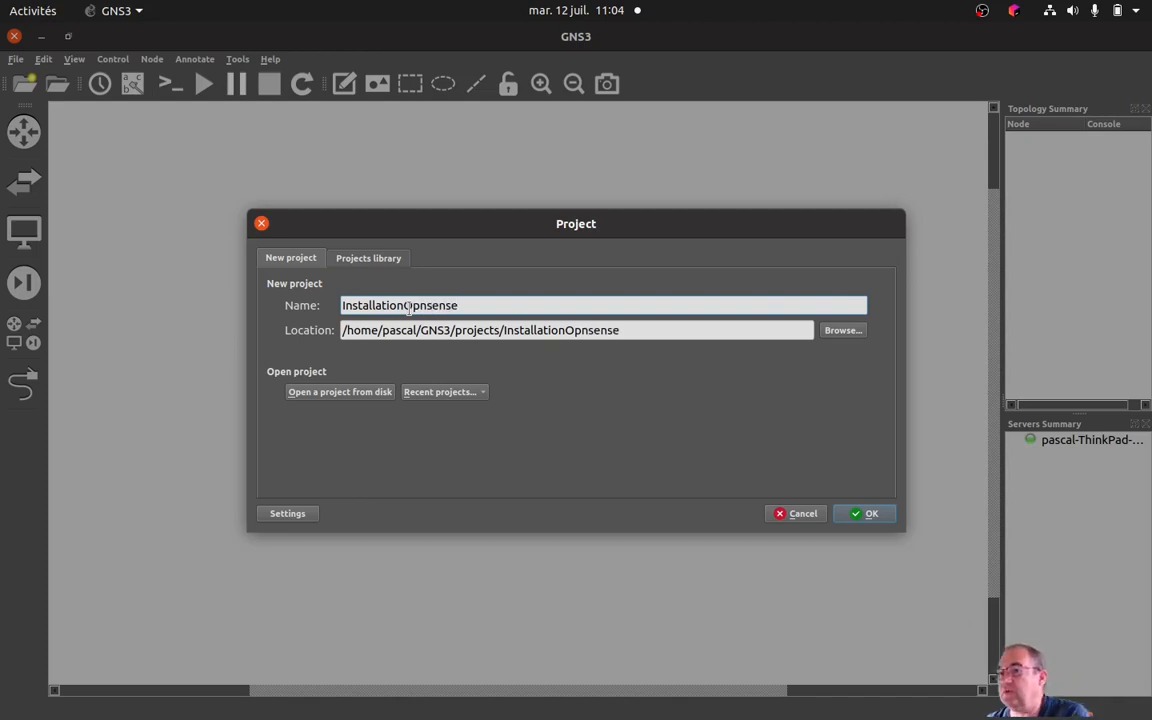
{"action": "left_click", "coordinate": [866, 513]}
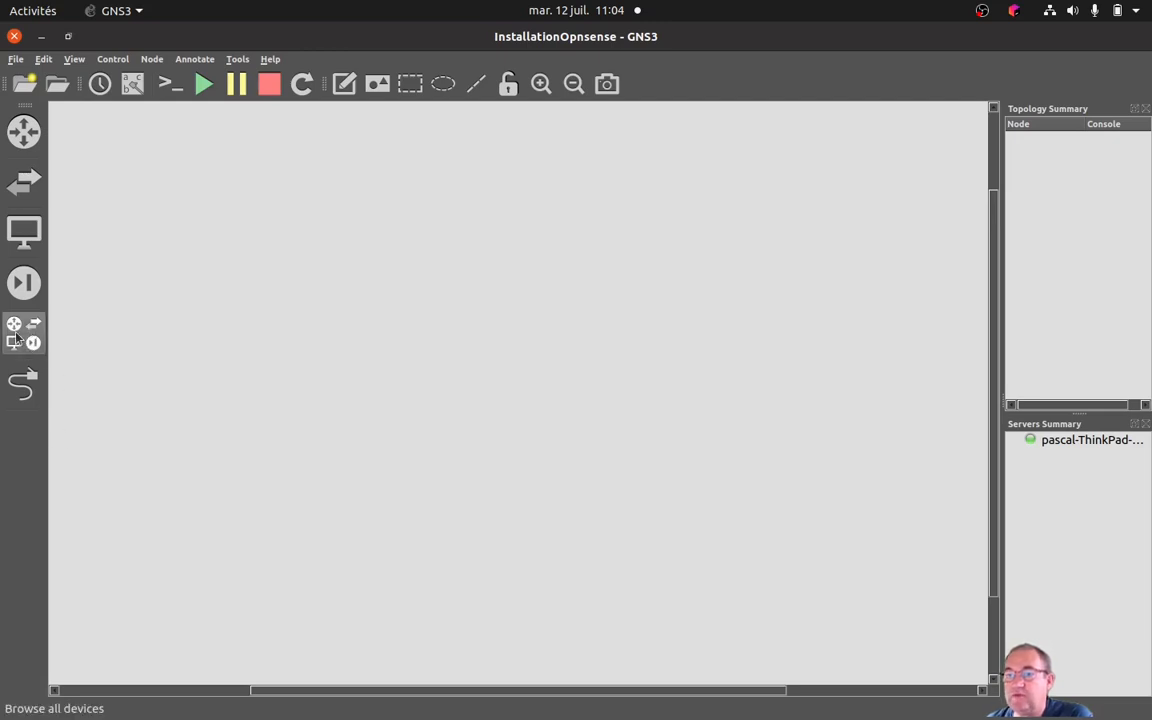
Place a Debian Desktop 1, a w10 and a Cloud node from the end devices in the workspace.
{"action": "left_click", "coordinate": [24, 230]}
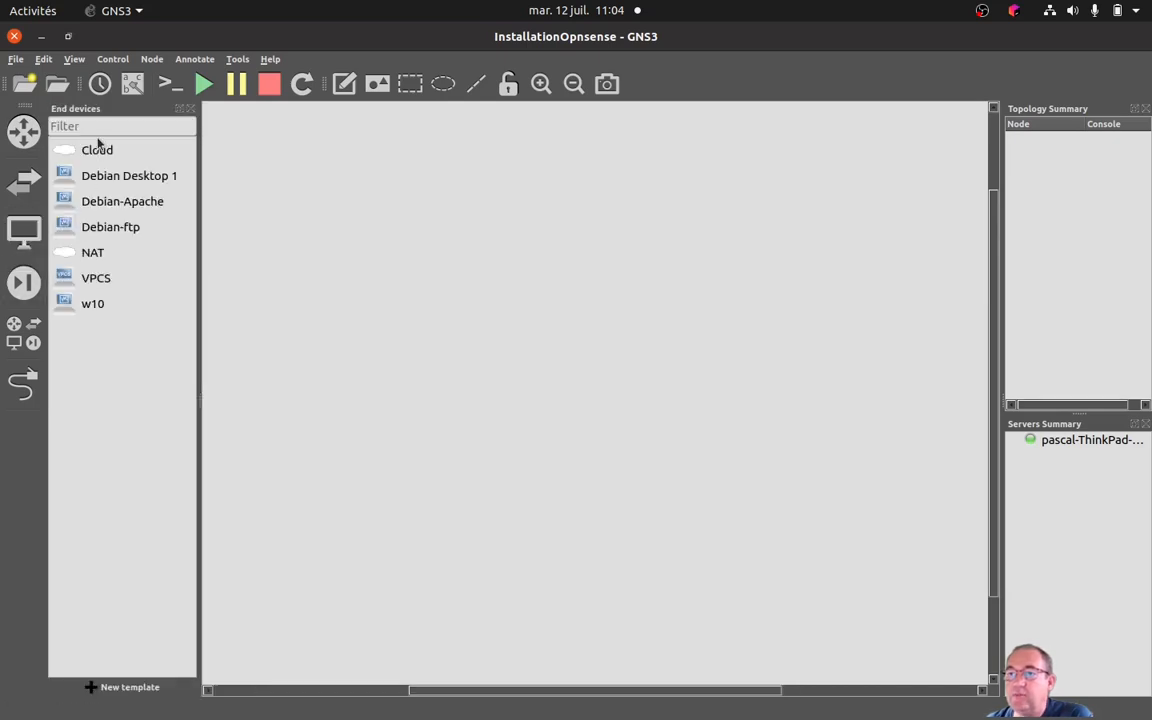
{"action": "left_click", "coordinate": [95, 172]}
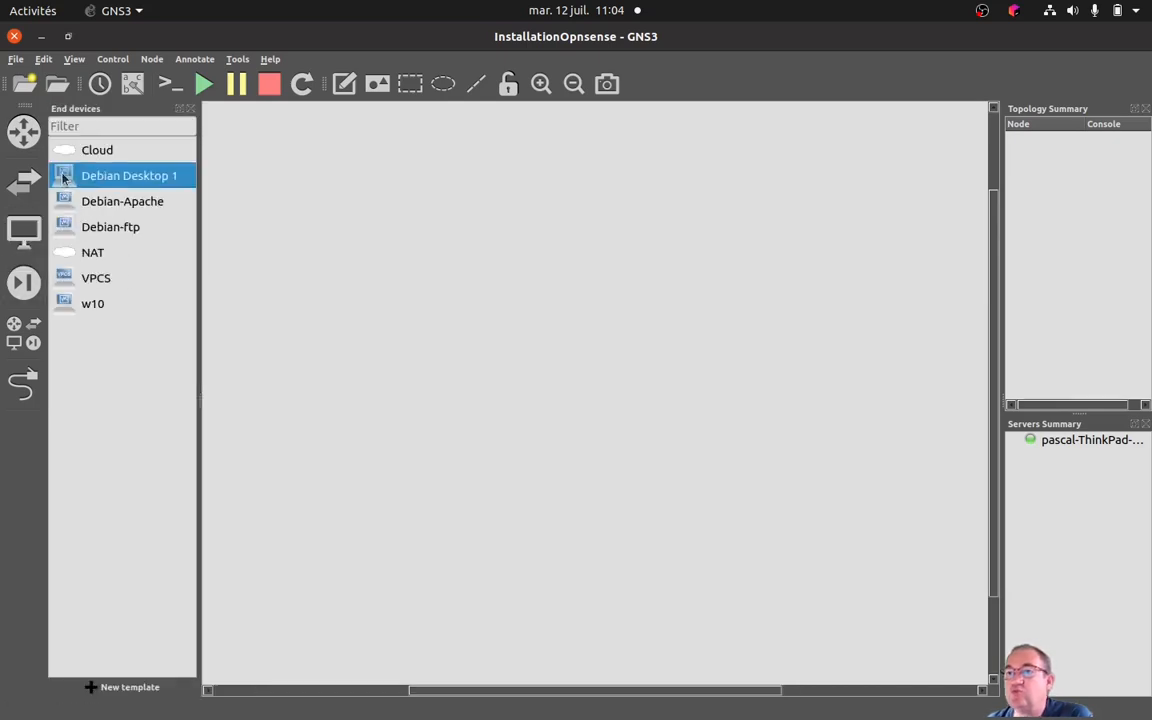
{"action": "left_click_drag", "start_coordinate": [101, 171], "coordinate": [374, 298]}
{"action": "left_click", "coordinate": [84, 305]}
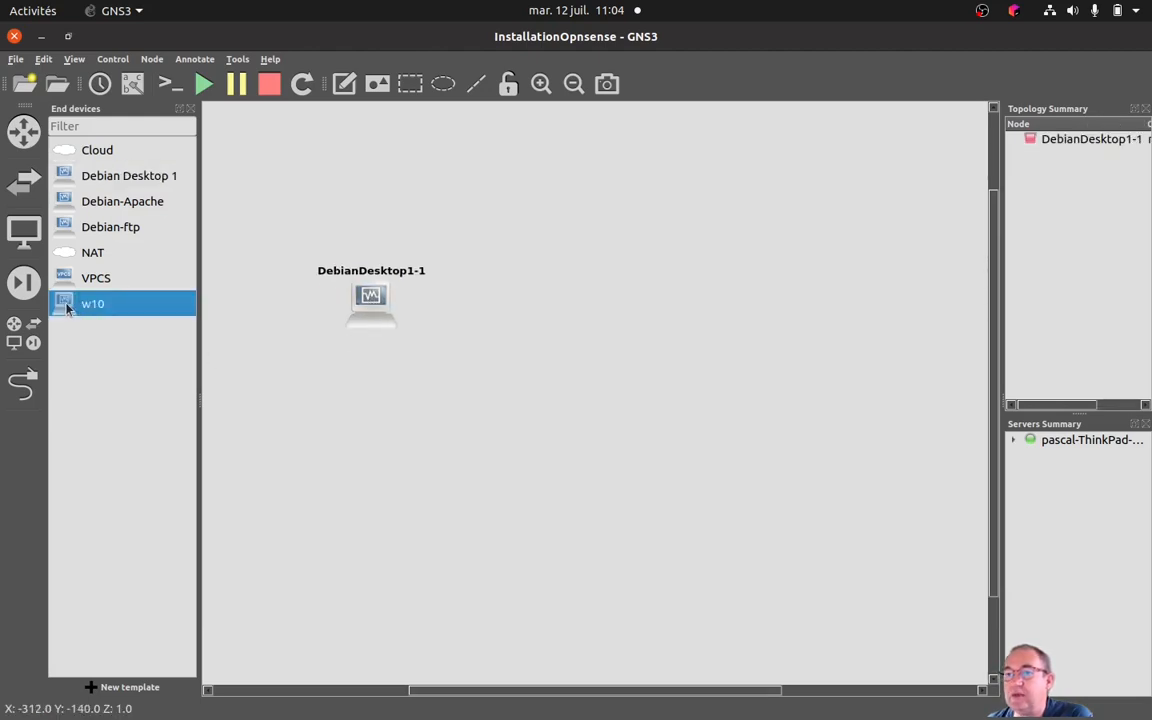
{"action": "left_click_drag", "start_coordinate": [67, 310], "coordinate": [555, 416]}
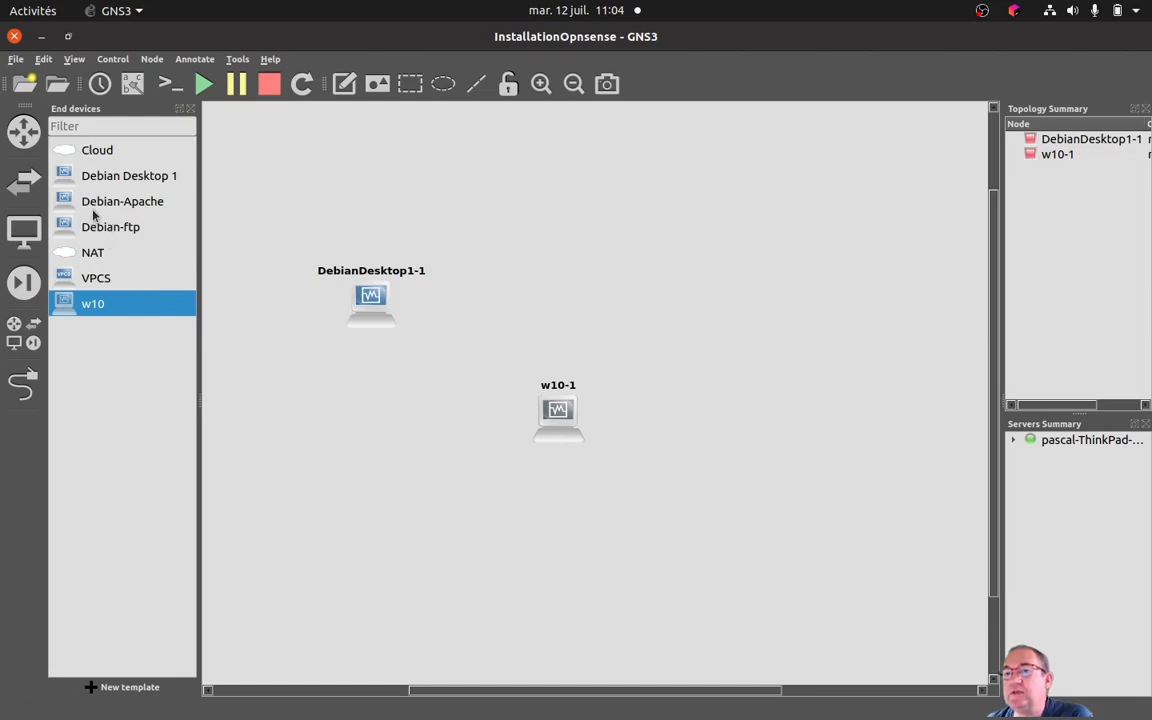
{"action": "left_click", "coordinate": [78, 149]}
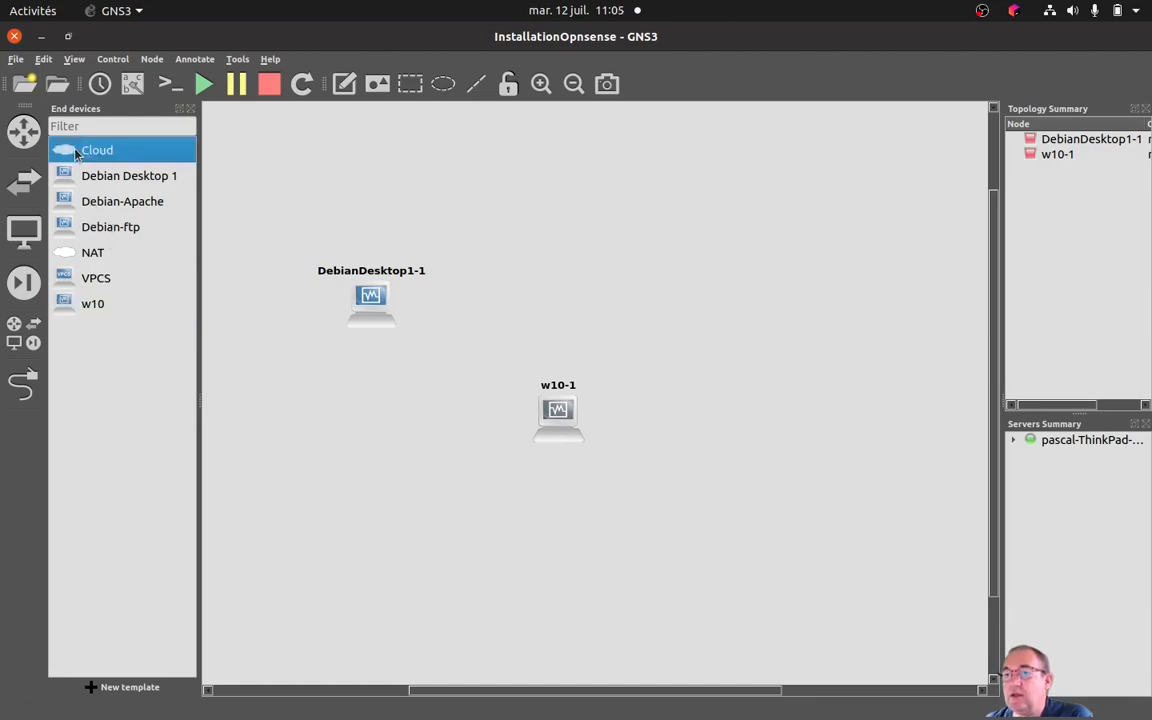
{"action": "left_click_drag", "start_coordinate": [66, 153], "coordinate": [769, 302]}
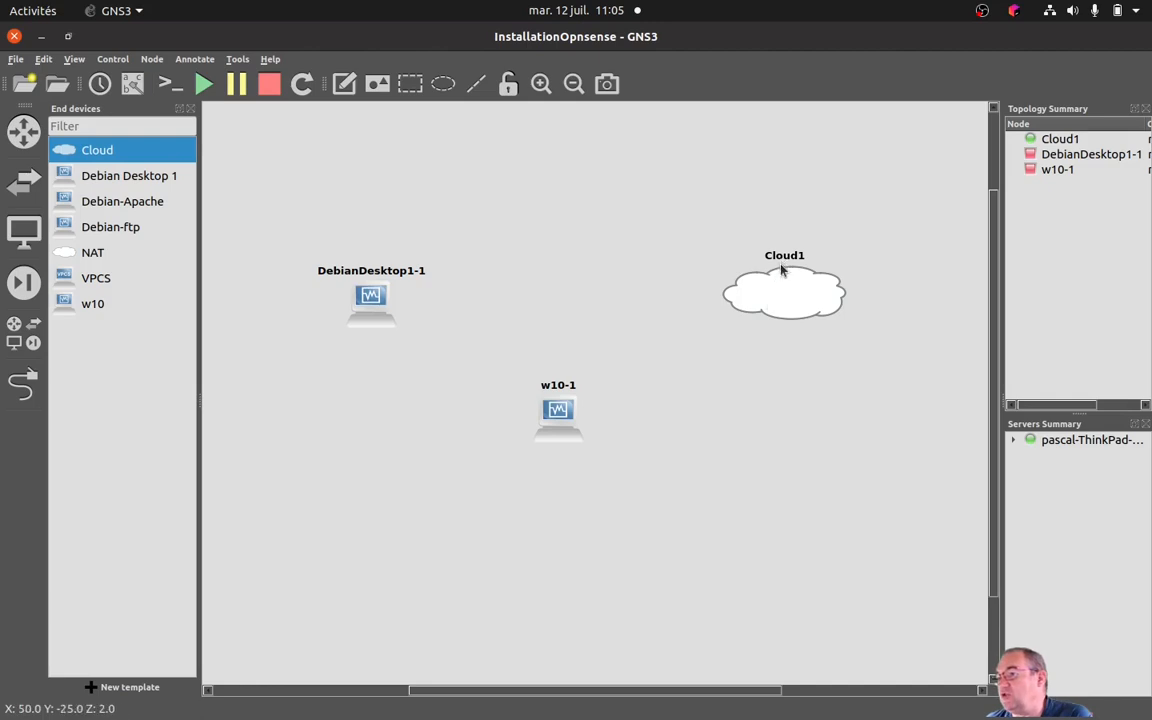
Rename the cloud node to Internet and shift the DebianDesktop1-1 node slightly upward.
{"action": "double_click", "coordinate": [784, 258]}
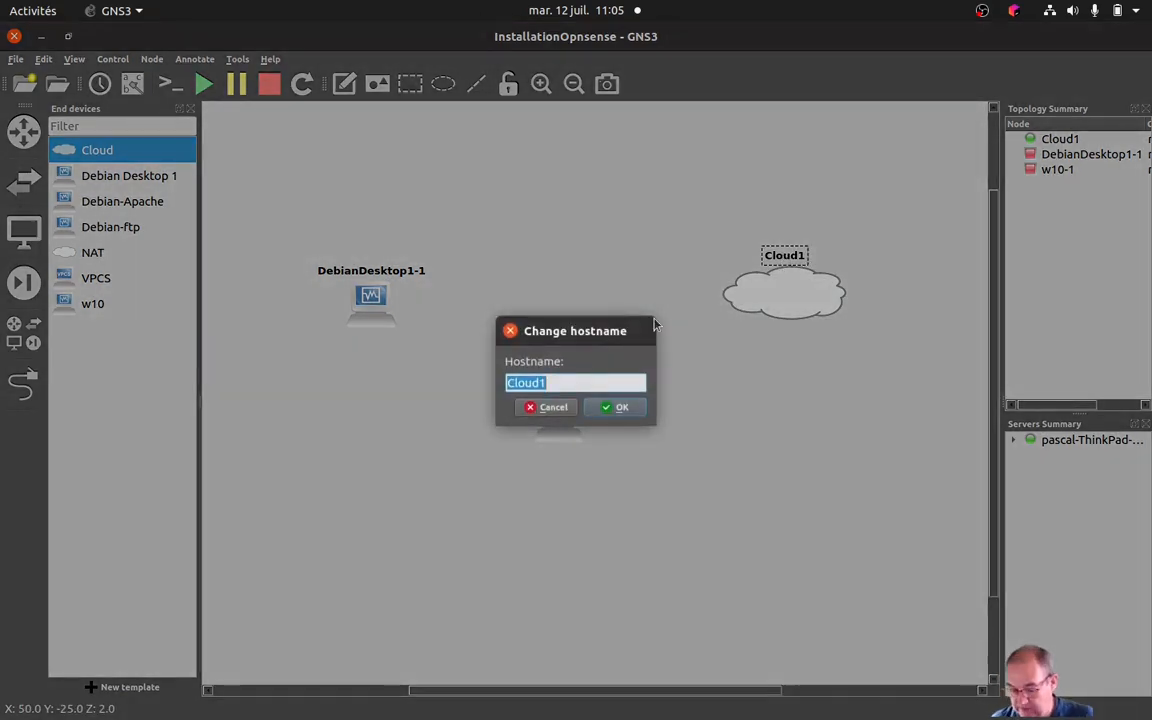
{"action": "key", "text": "BackSpace"}
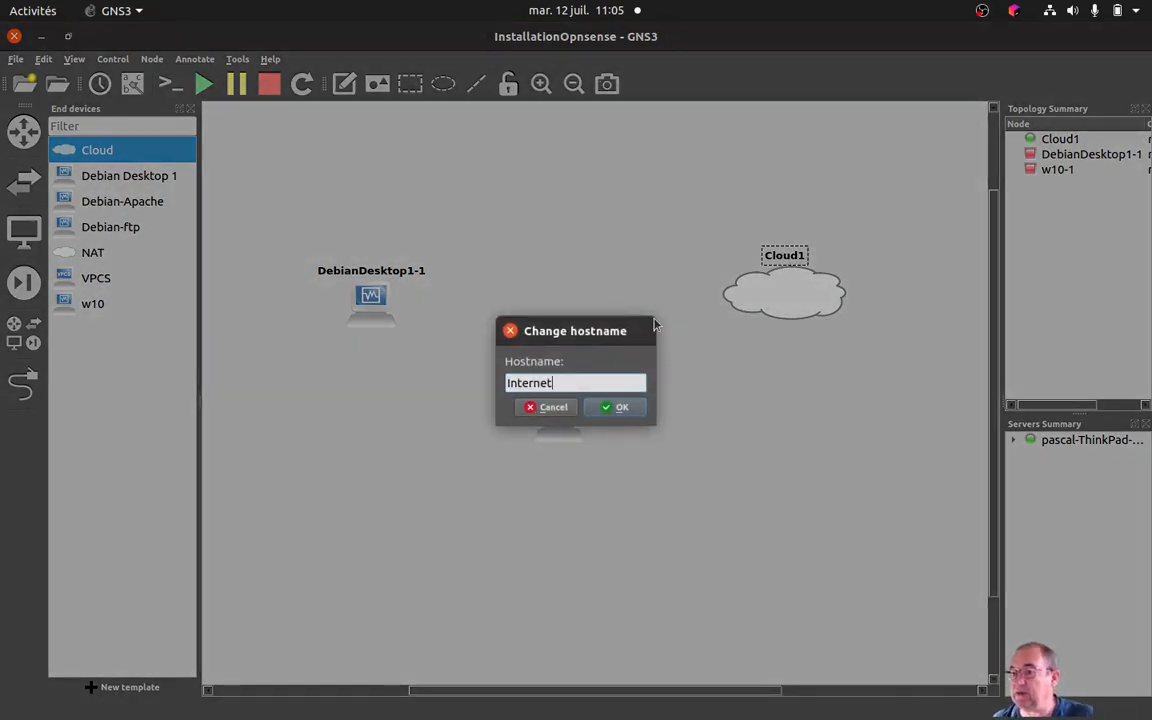
{"action": "left_click", "coordinate": [617, 407]}
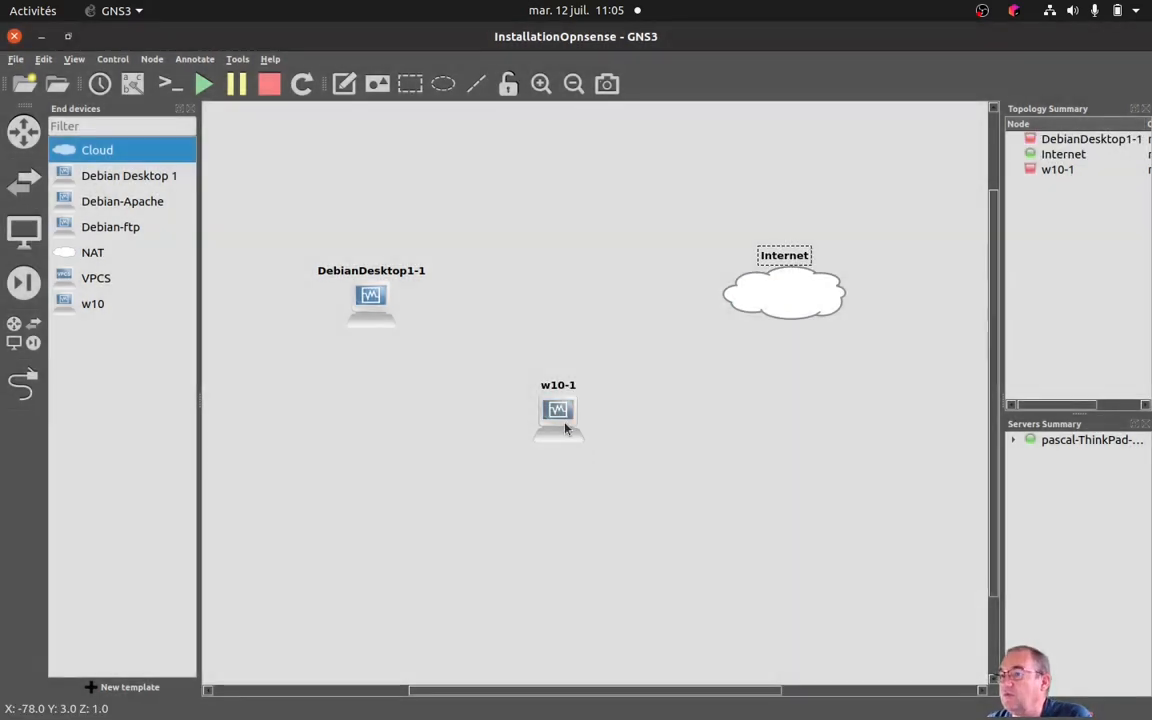
{"action": "left_click_drag", "start_coordinate": [375, 302], "coordinate": [378, 289]}
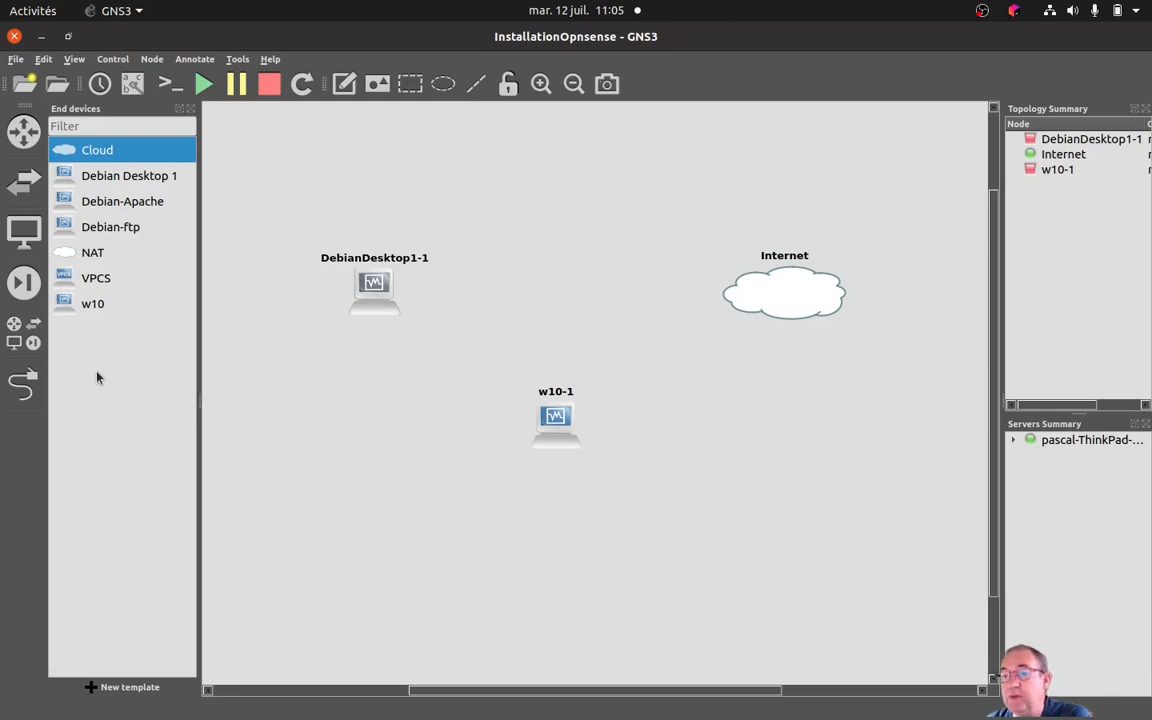
Manually create a VirtualBox VM template from the opnsense virtual machine and save it in the preferences.
{"action": "left_click", "coordinate": [95, 688]}
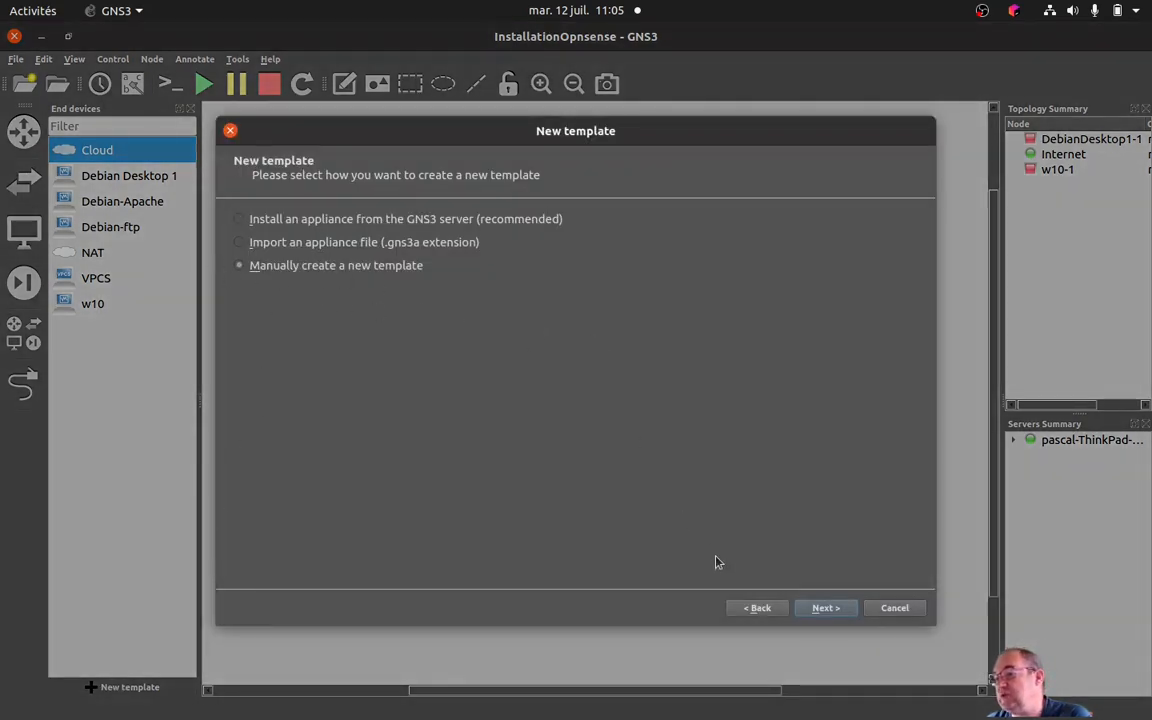
{"action": "left_click", "coordinate": [825, 608]}
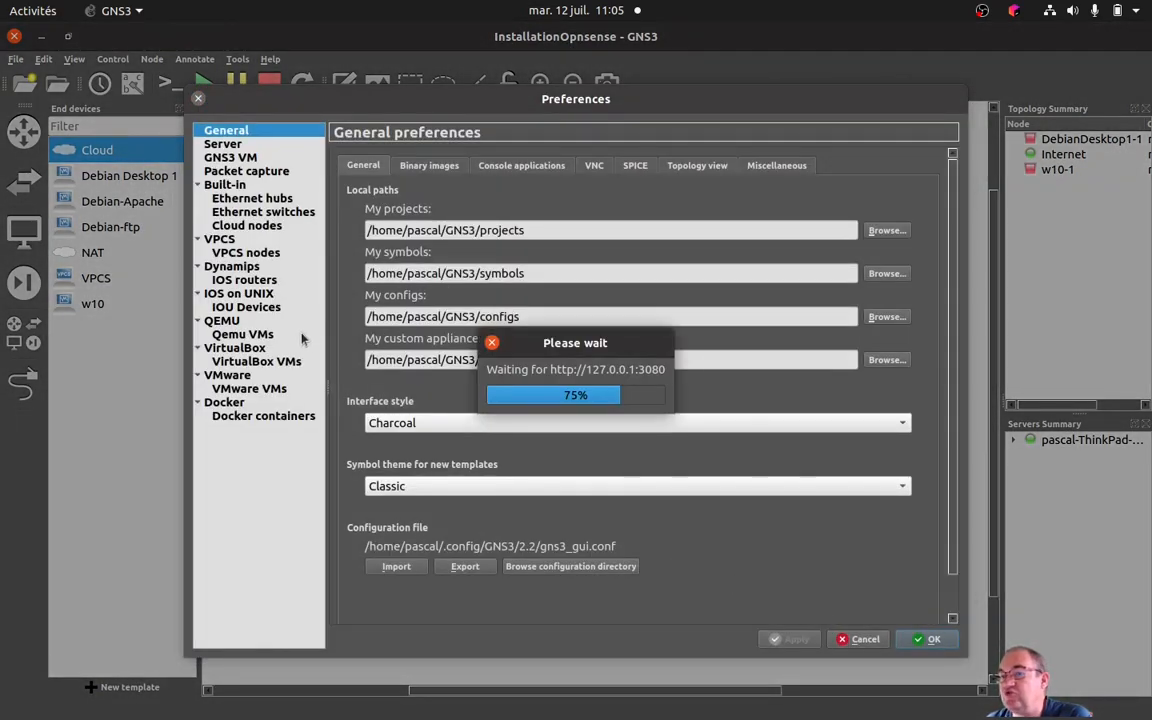
{"action": "left_click", "coordinate": [257, 363]}
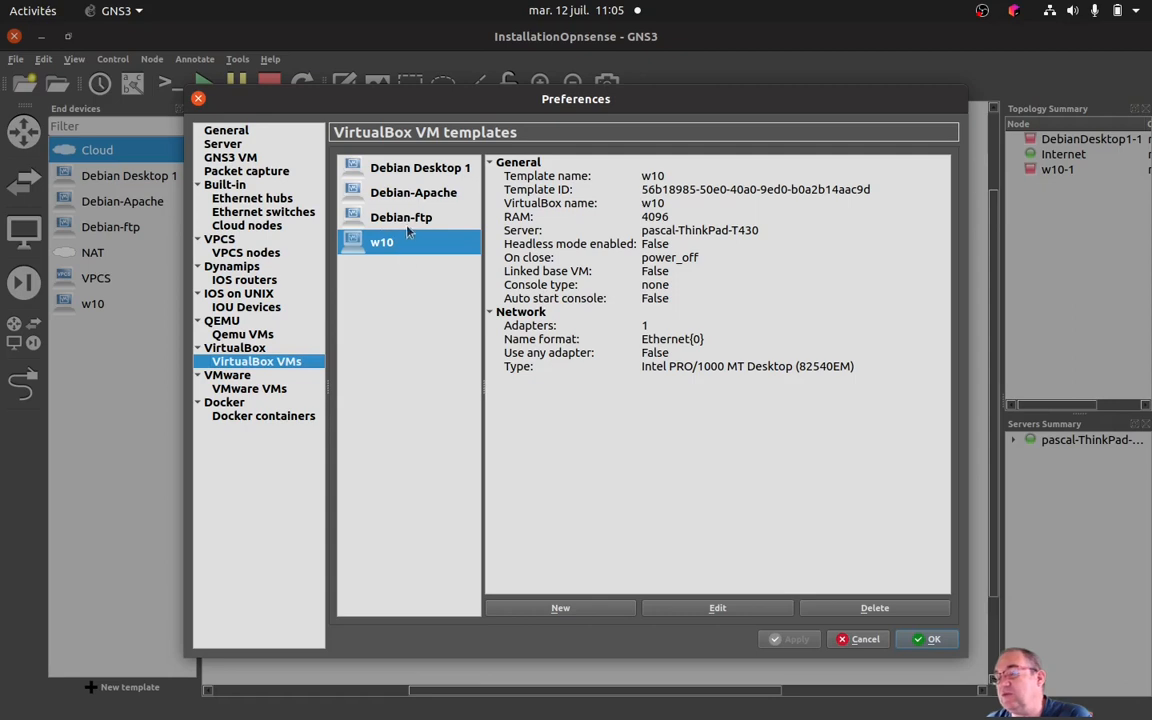
{"action": "left_click", "coordinate": [562, 609]}
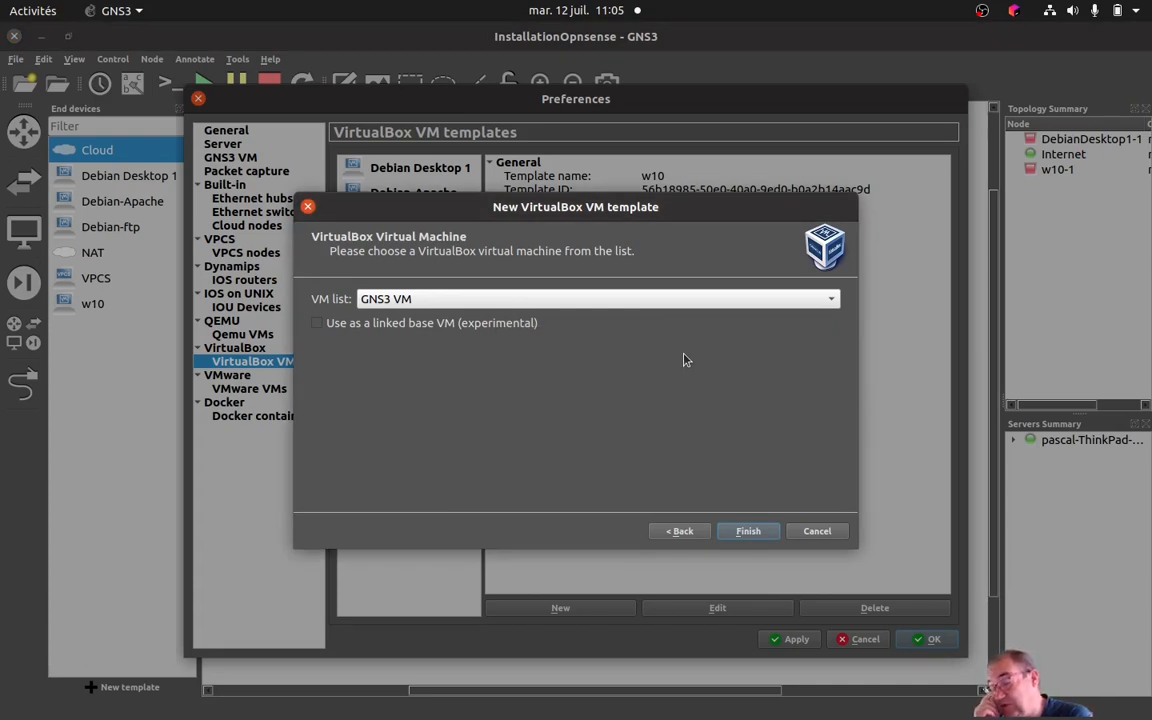
{"action": "left_click", "coordinate": [829, 299]}
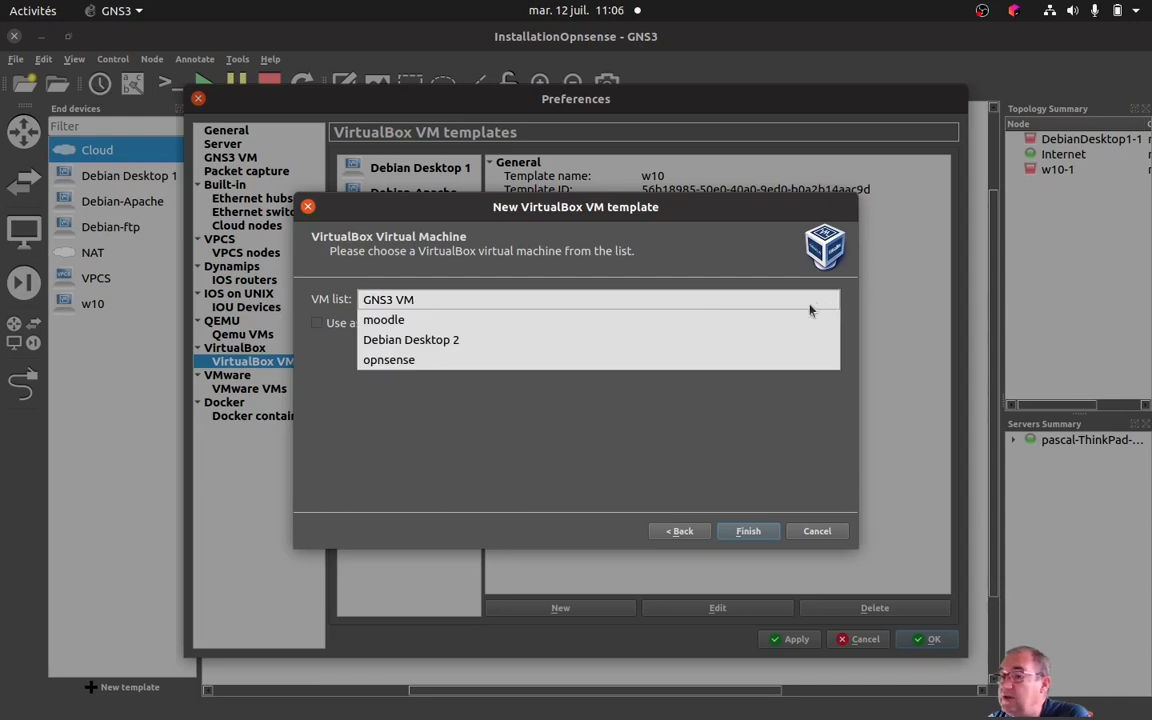
{"action": "left_click", "coordinate": [416, 362]}
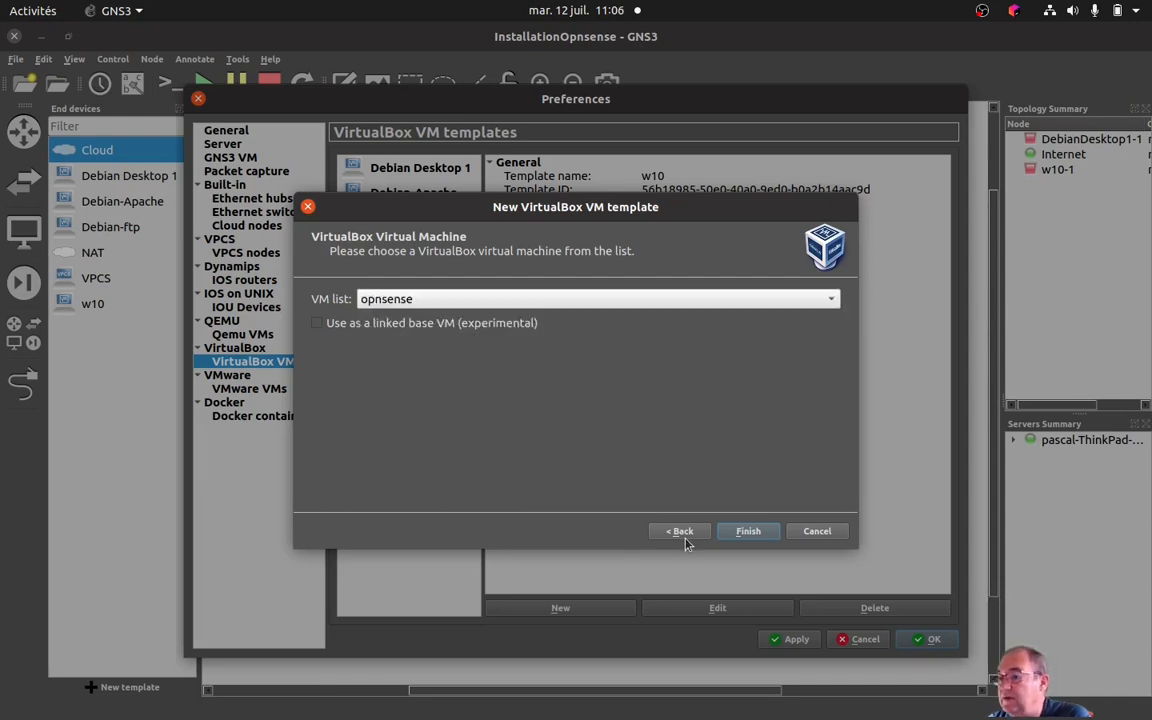
{"action": "left_click", "coordinate": [744, 534]}
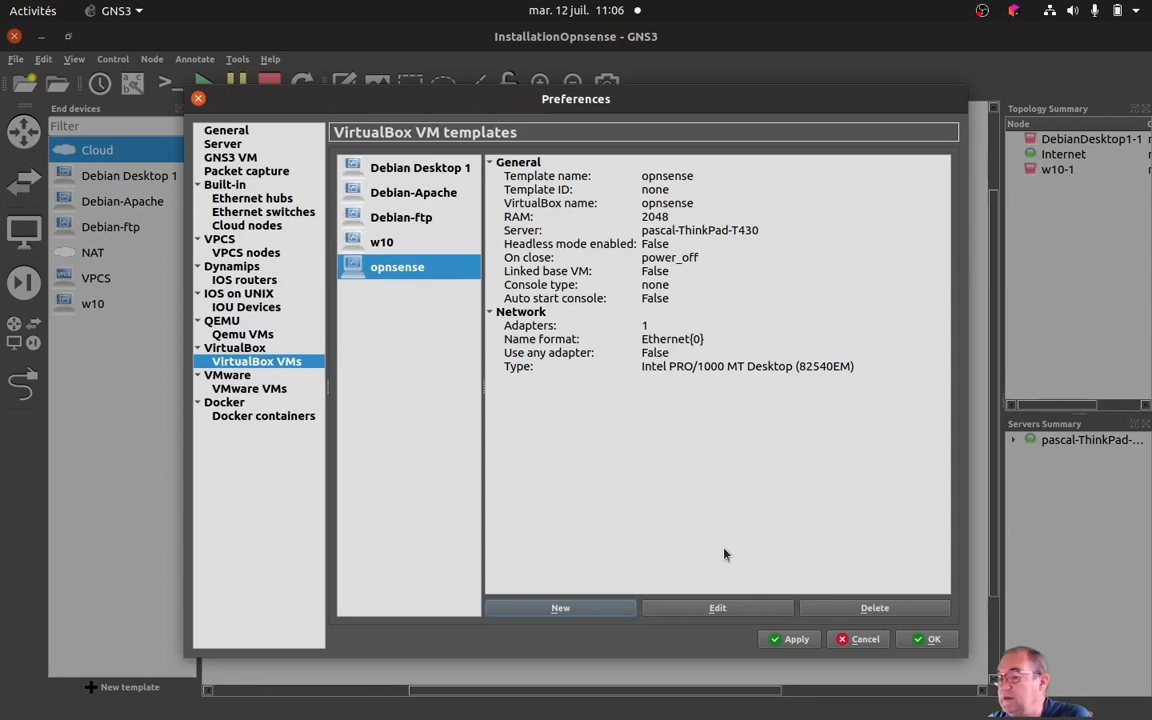
{"action": "left_click", "coordinate": [789, 642]}
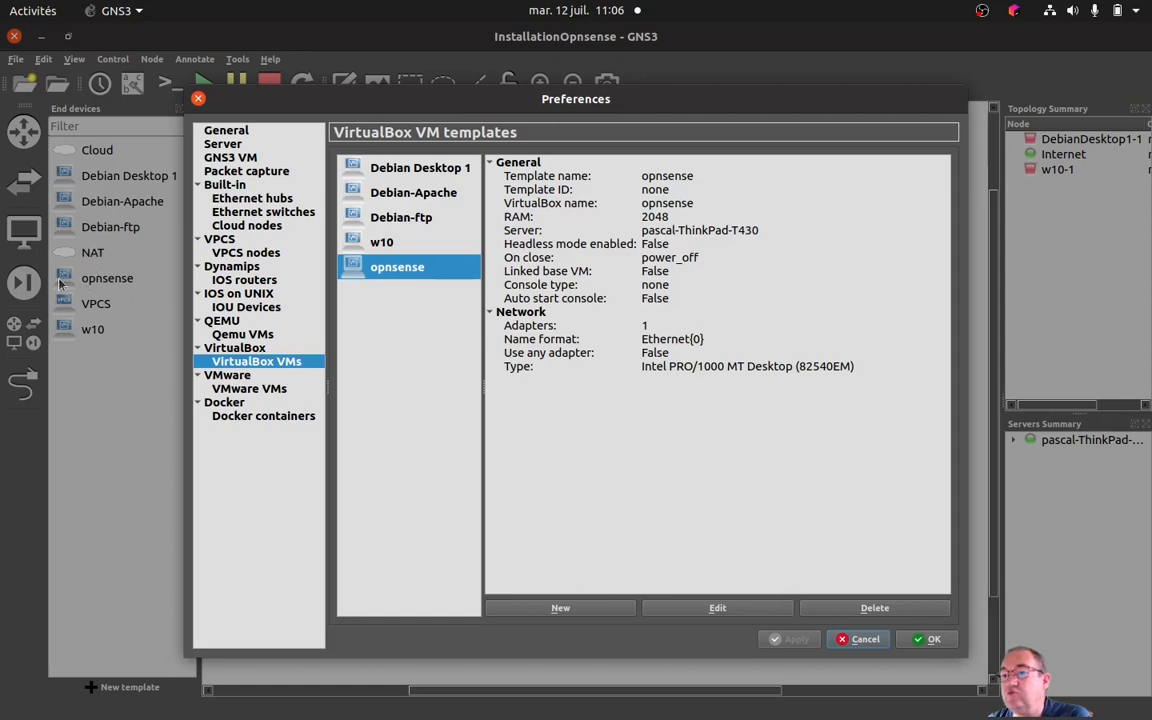
{"action": "left_click", "coordinate": [928, 640]}
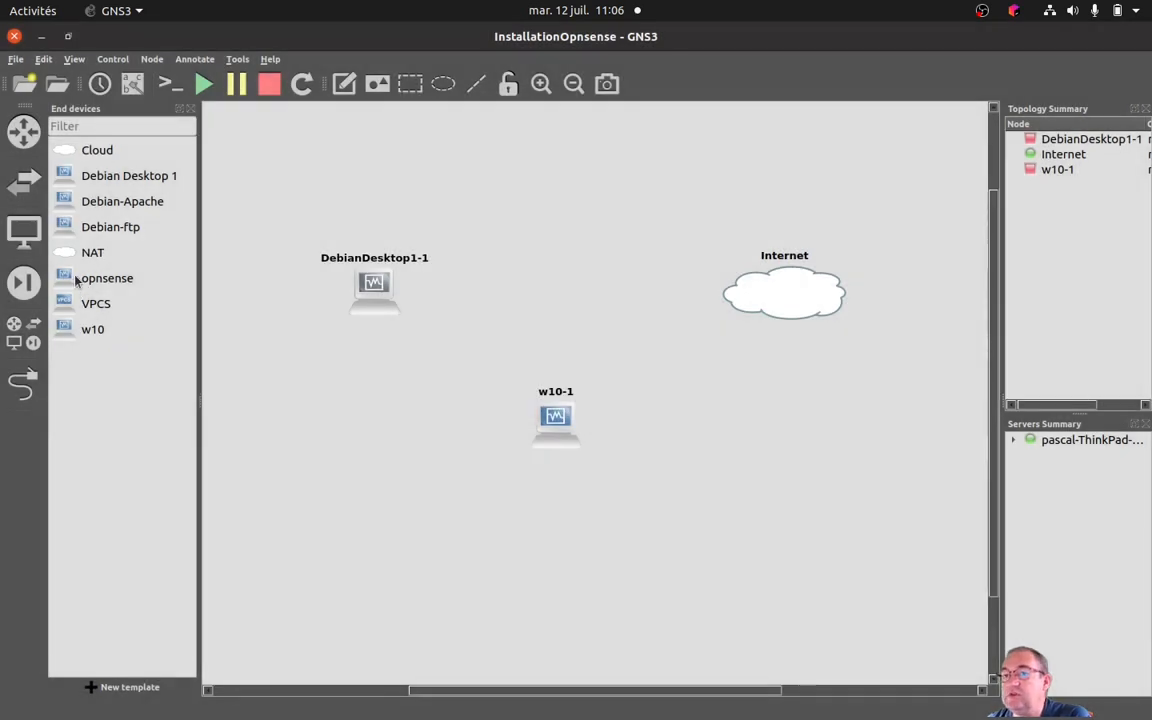
Change the opnsense template's symbol to router_firewall from the Classic symbols library and save the template configuration.
{"action": "left_click_drag", "start_coordinate": [76, 280], "coordinate": [139, 303]}
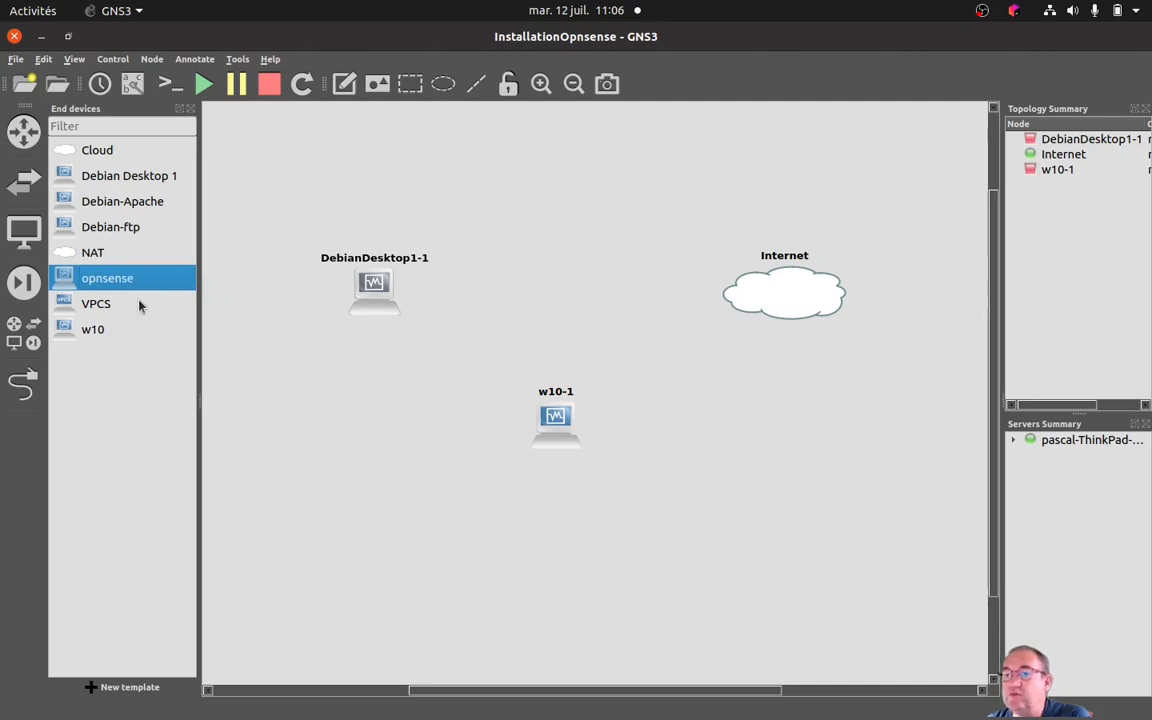
{"action": "right_click", "coordinate": [84, 284]}
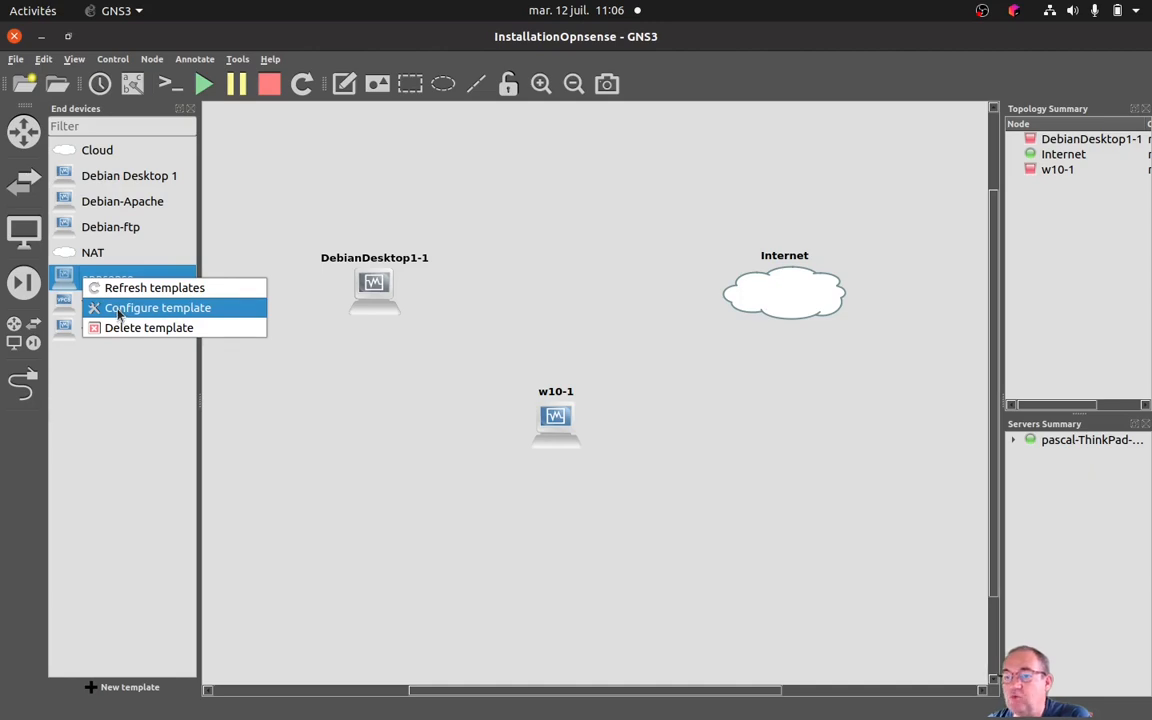
{"action": "left_click", "coordinate": [117, 310]}
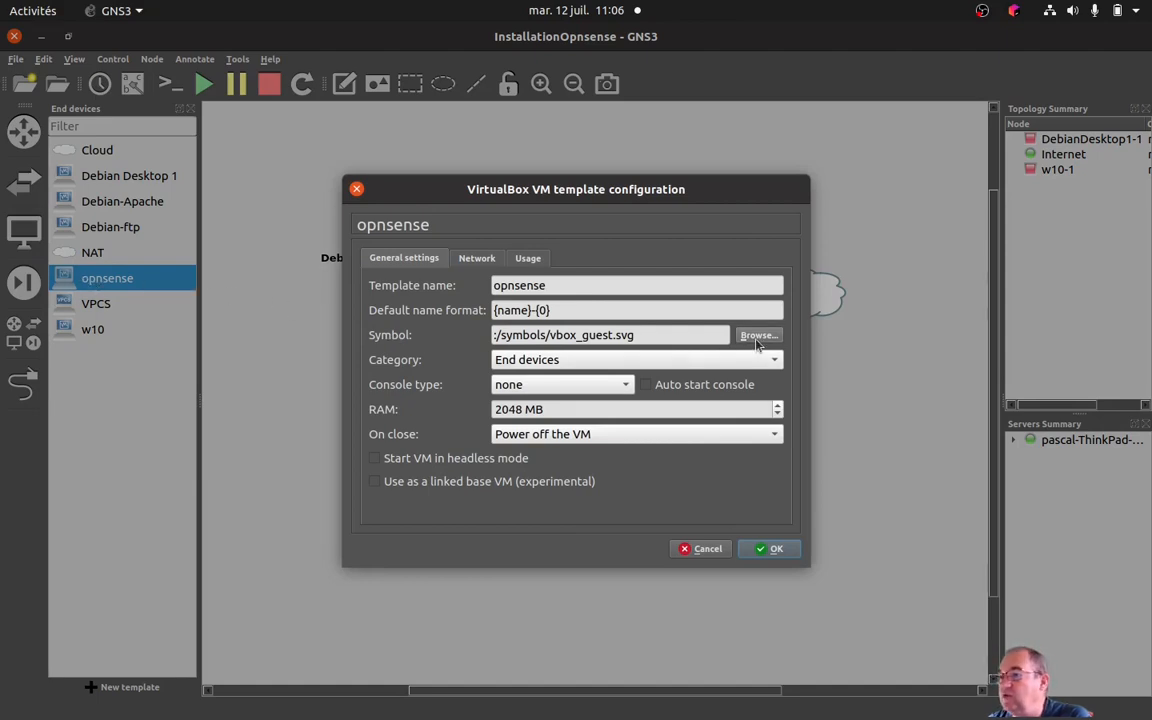
{"action": "left_click", "coordinate": [757, 336]}
{"action": "left_click", "coordinate": [462, 397]}
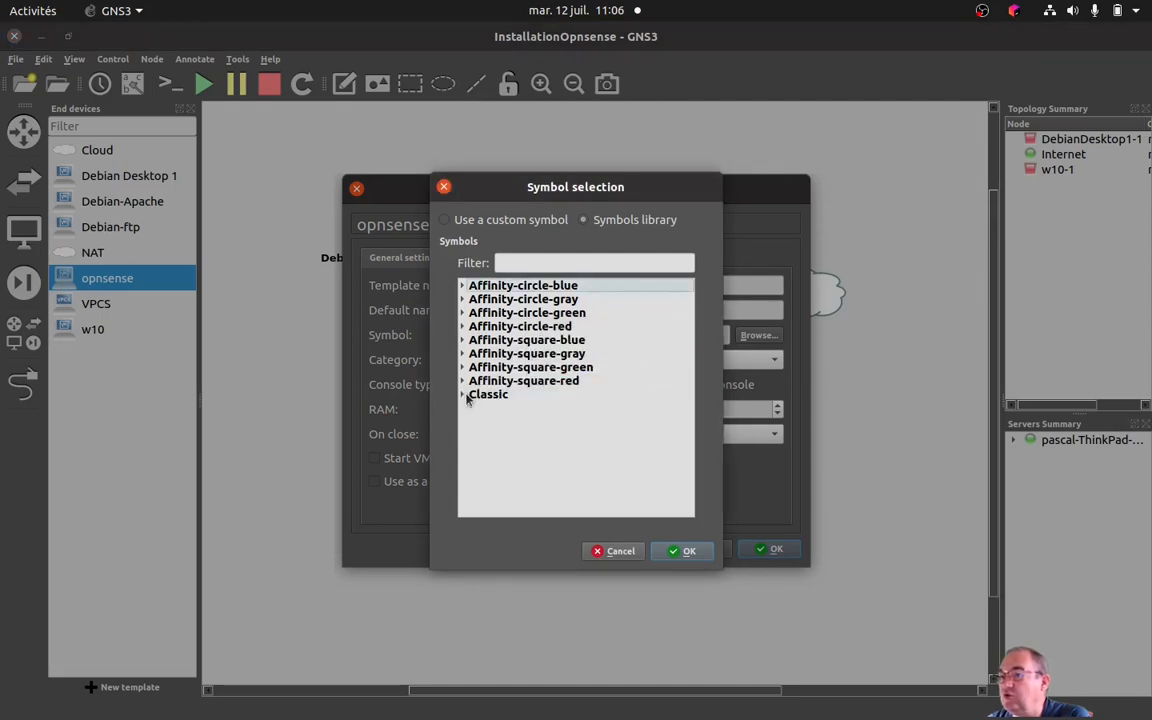
{"action": "scroll", "coordinate": [605, 450], "scroll_direction": "down", "scroll_amount": 10}
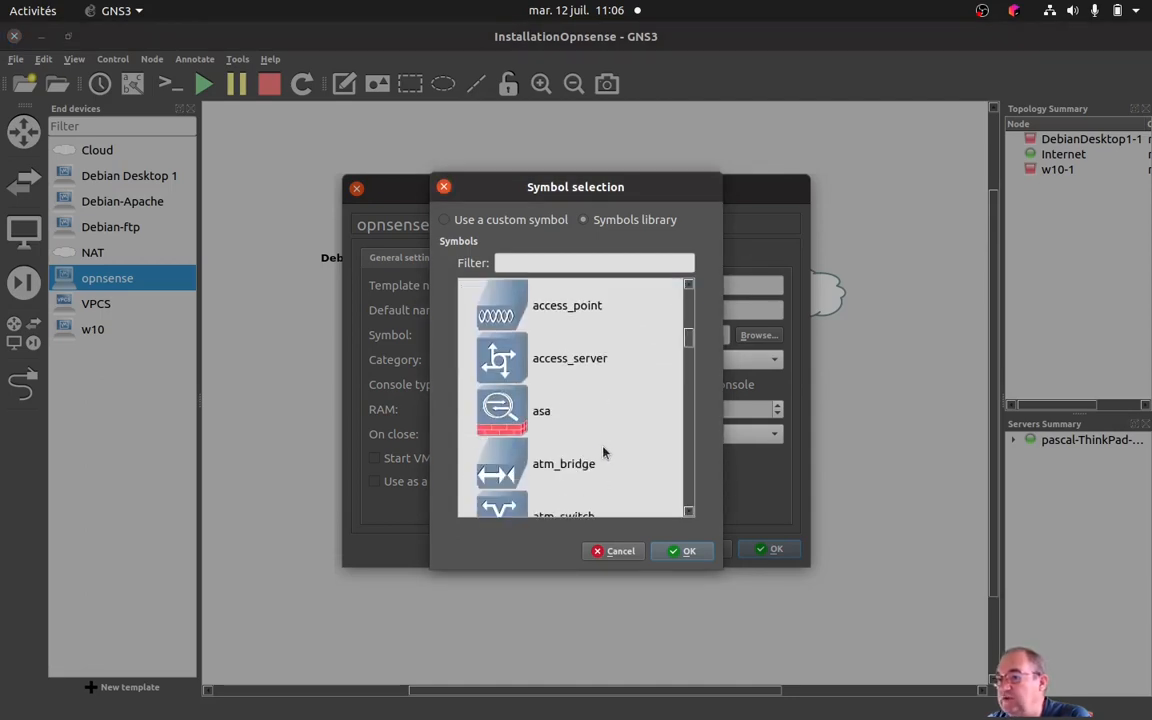
{"action": "scroll", "coordinate": [603, 453], "scroll_direction": "down", "scroll_amount": 3}
{"action": "scroll", "coordinate": [603, 453], "scroll_direction": "down", "scroll_amount": 6}
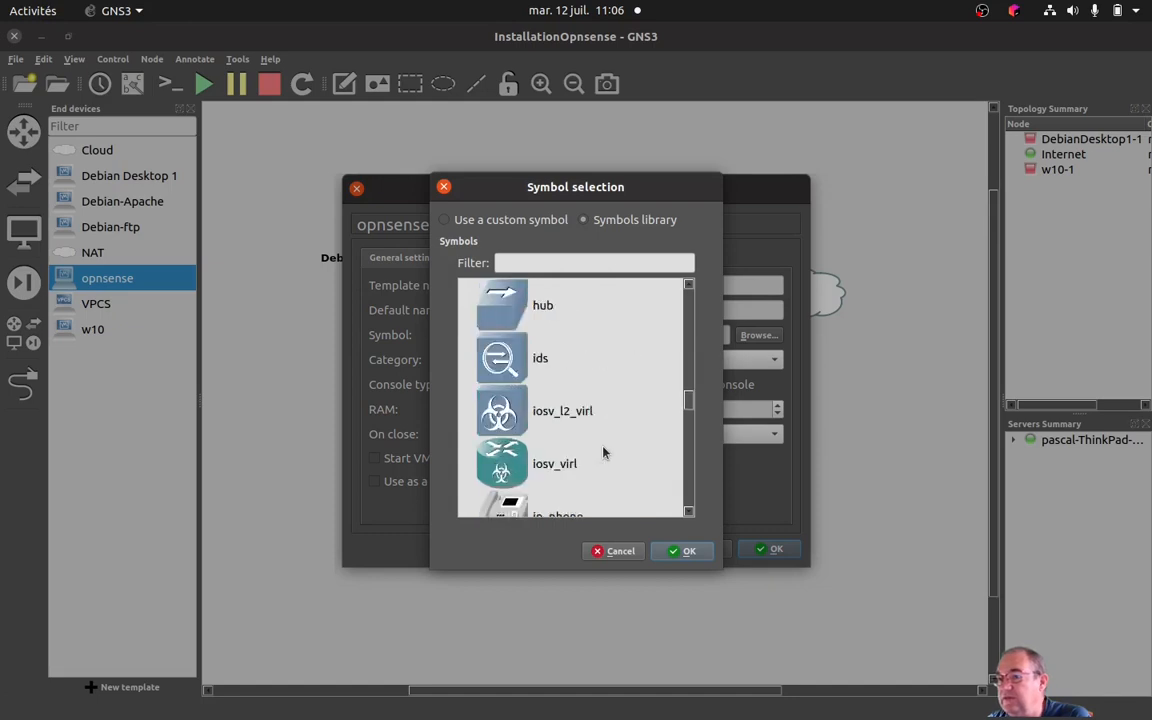
{"action": "scroll", "coordinate": [603, 453], "scroll_direction": "down", "scroll_amount": 8}
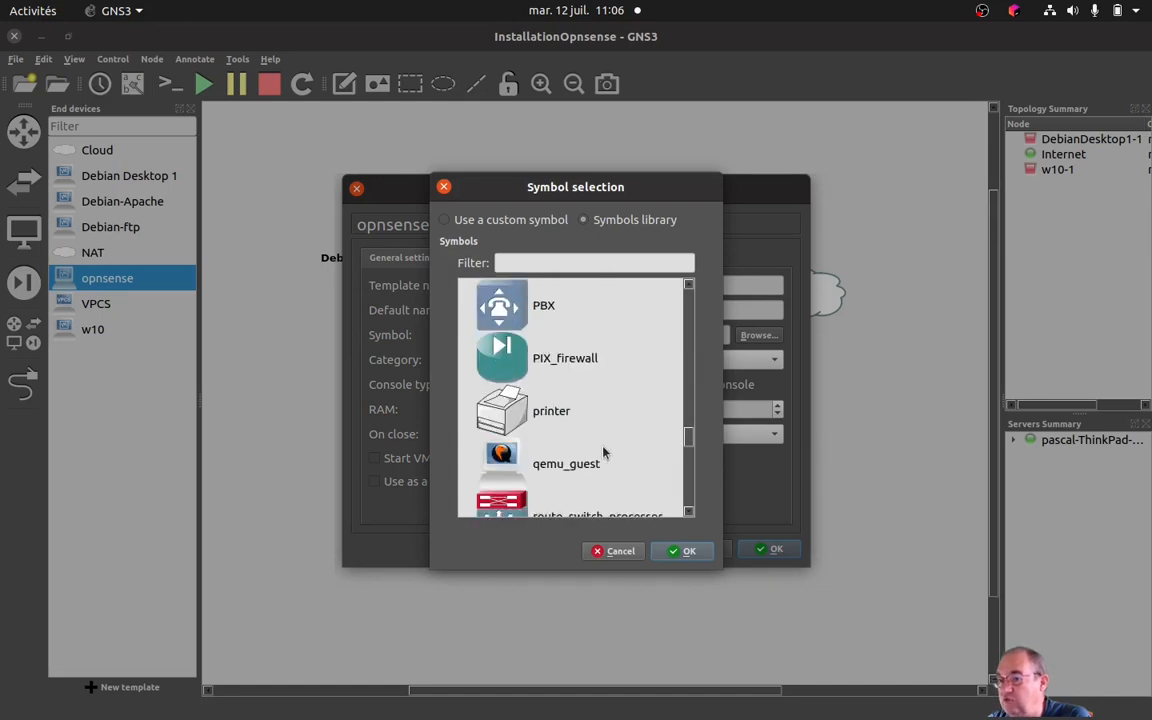
{"action": "left_click", "coordinate": [493, 290]}
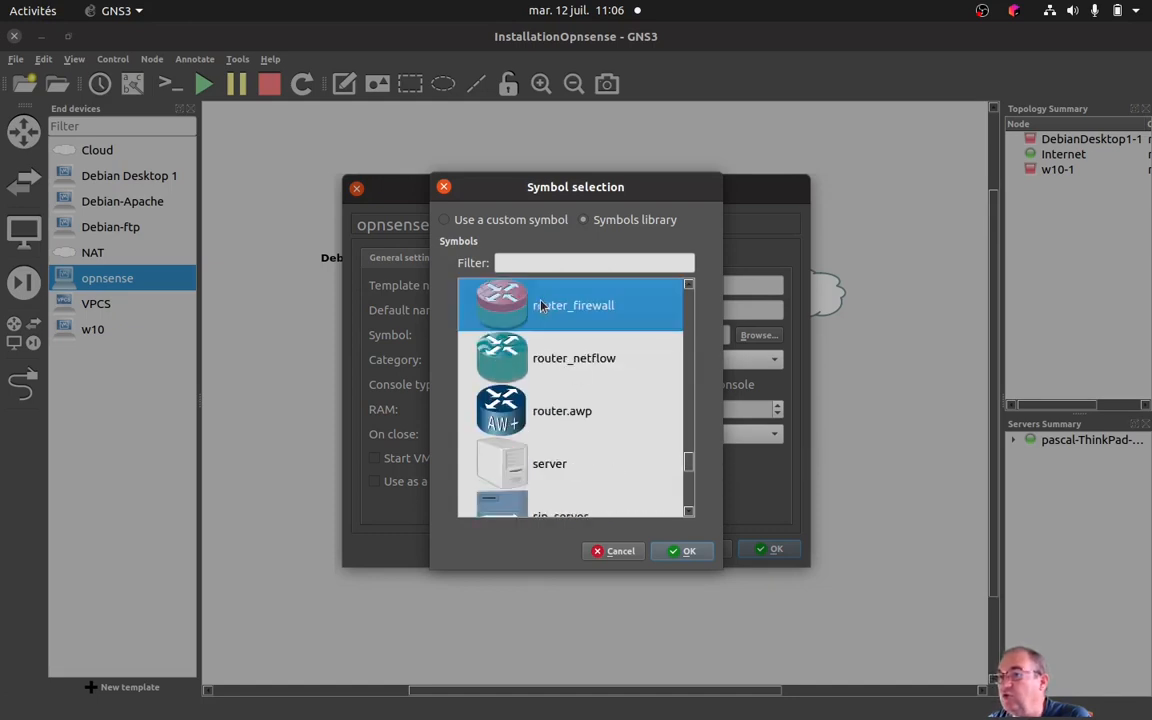
{"action": "left_click", "coordinate": [684, 551]}
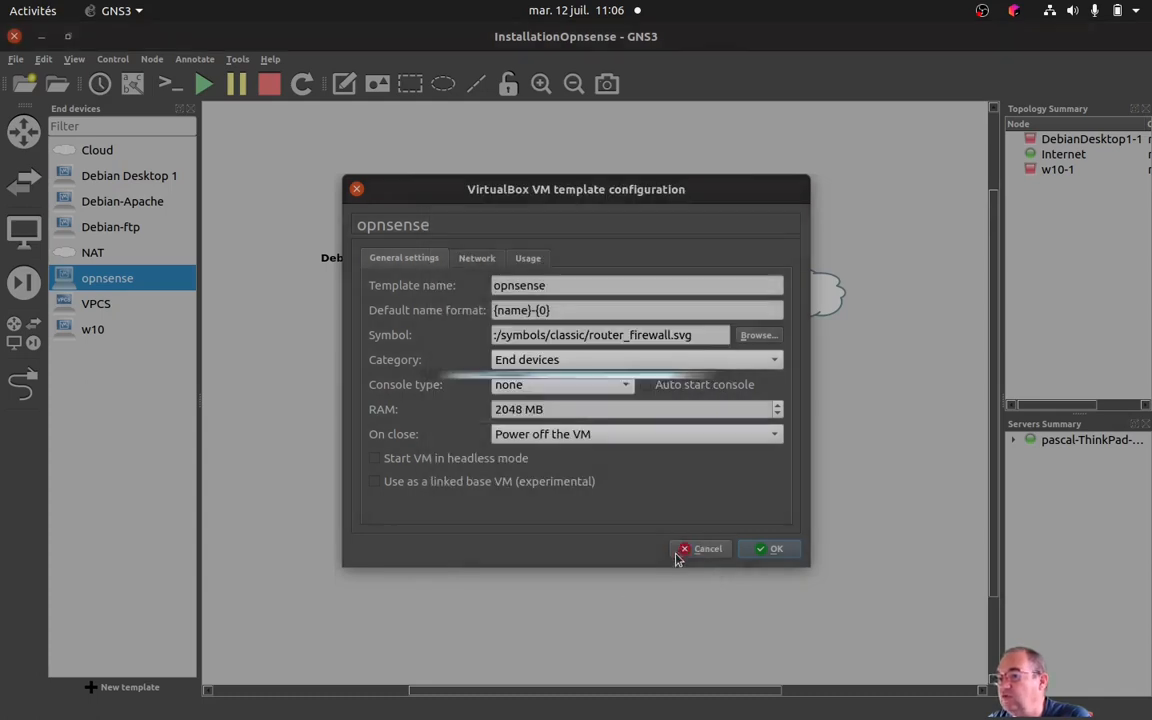
{"action": "left_click", "coordinate": [770, 550]}
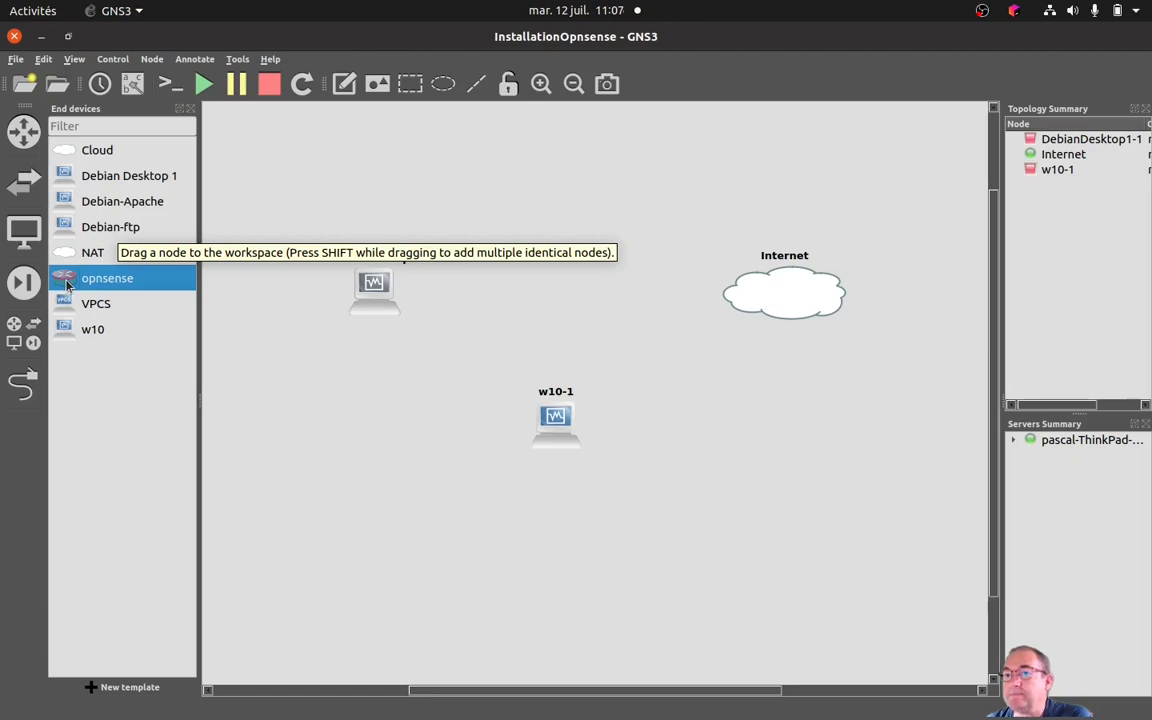
Place an opnsense node between DebianDesktop1-1 and Internet and set its number of network adapters to 2.
{"action": "left_click_drag", "start_coordinate": [66, 285], "coordinate": [543, 304]}
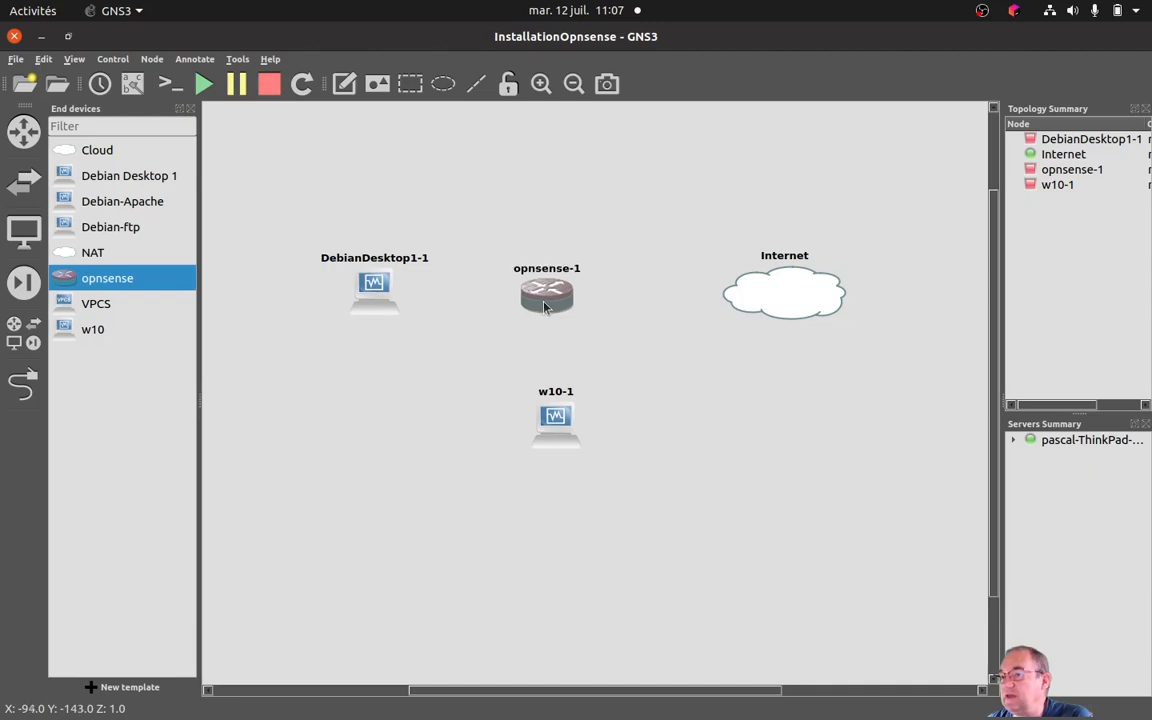
{"action": "left_click_drag", "start_coordinate": [541, 307], "coordinate": [549, 308]}
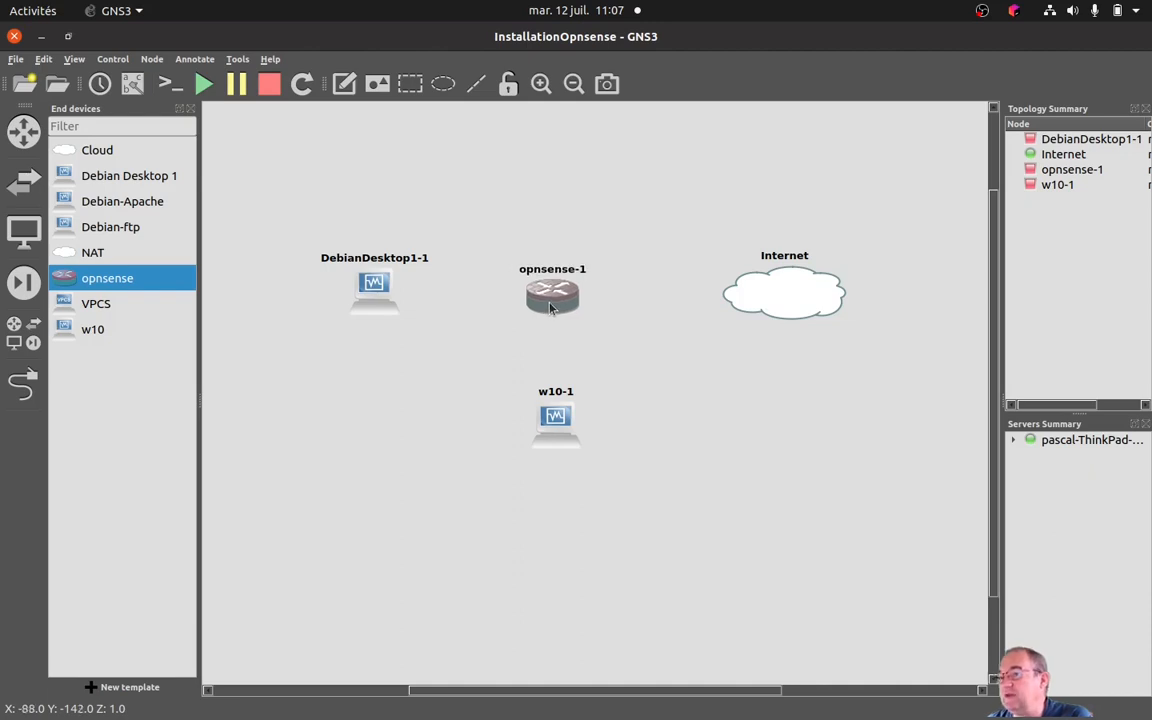
{"action": "right_click", "coordinate": [549, 308]}
{"action": "left_click", "coordinate": [578, 312]}
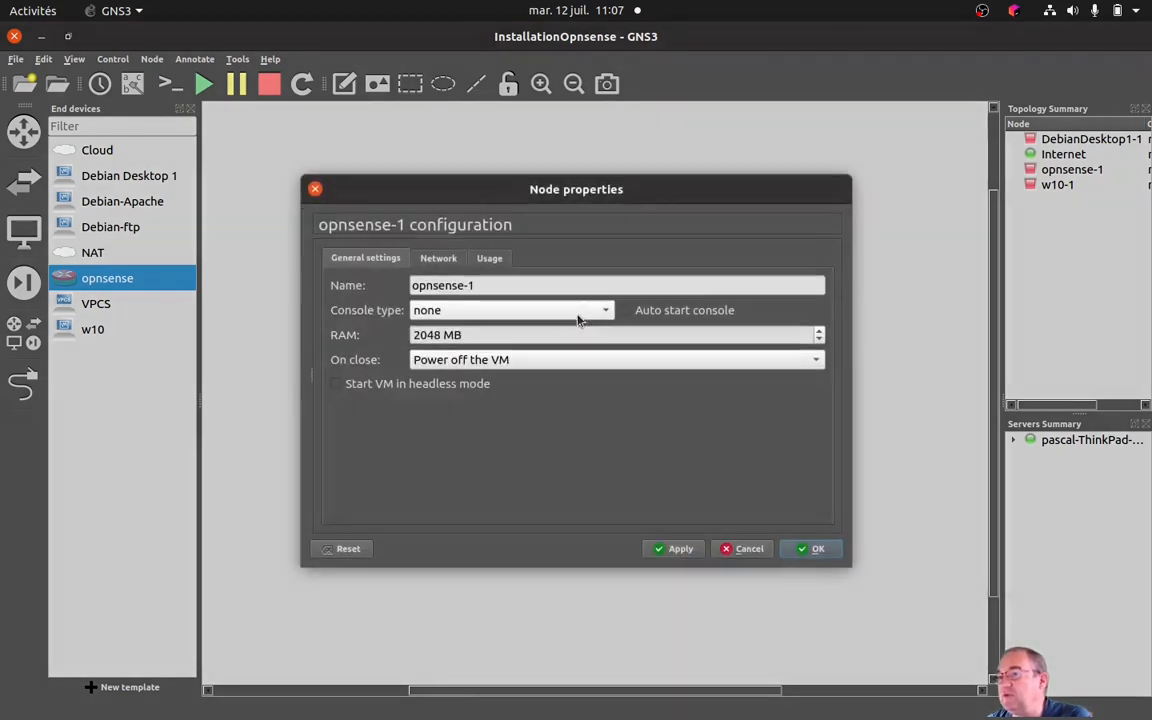
{"action": "left_click", "coordinate": [434, 258]}
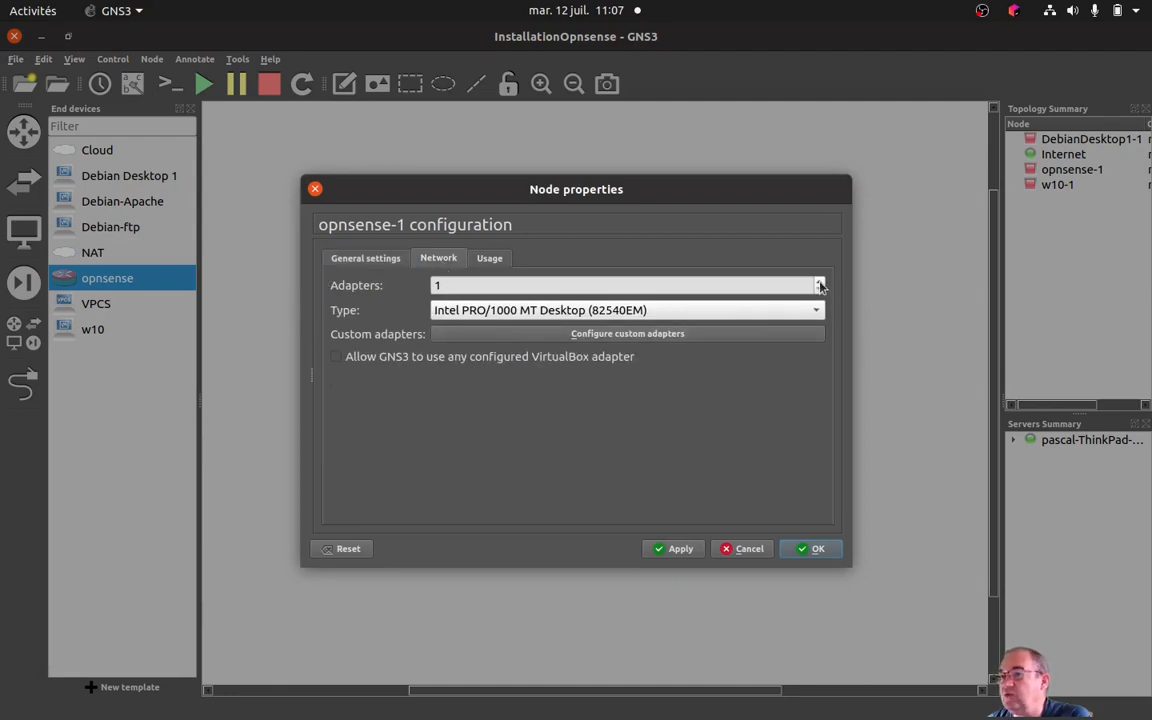
{"action": "left_click", "coordinate": [819, 283]}
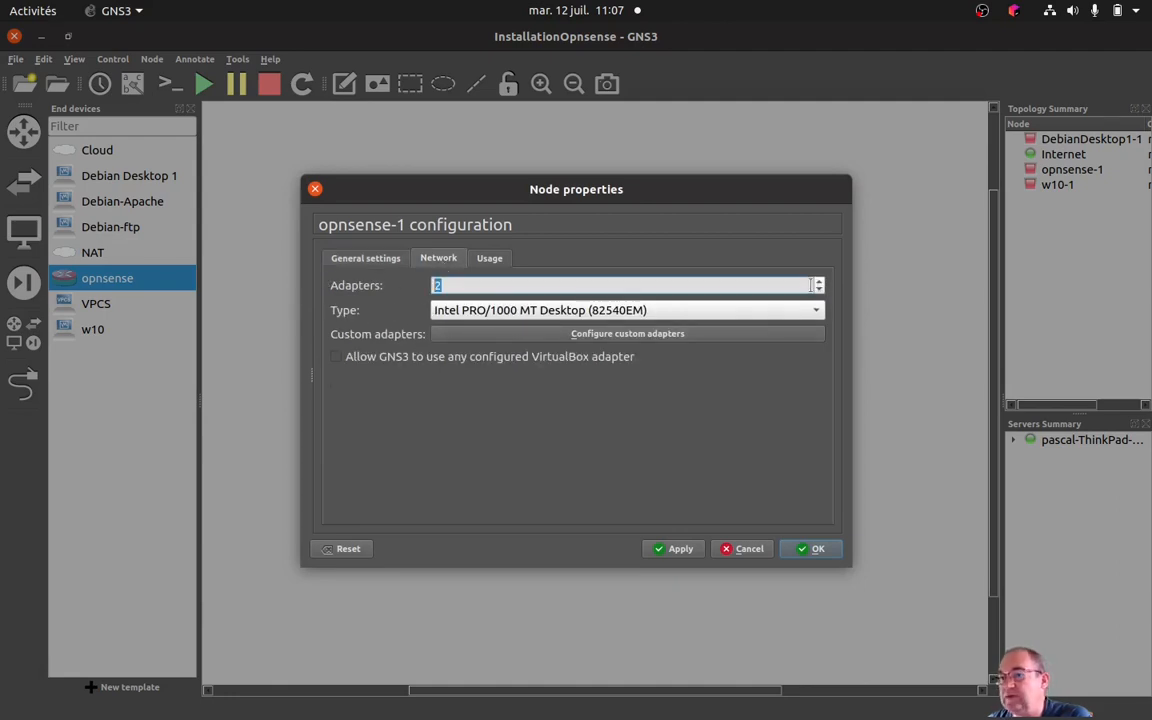
{"action": "left_click", "coordinate": [670, 549]}
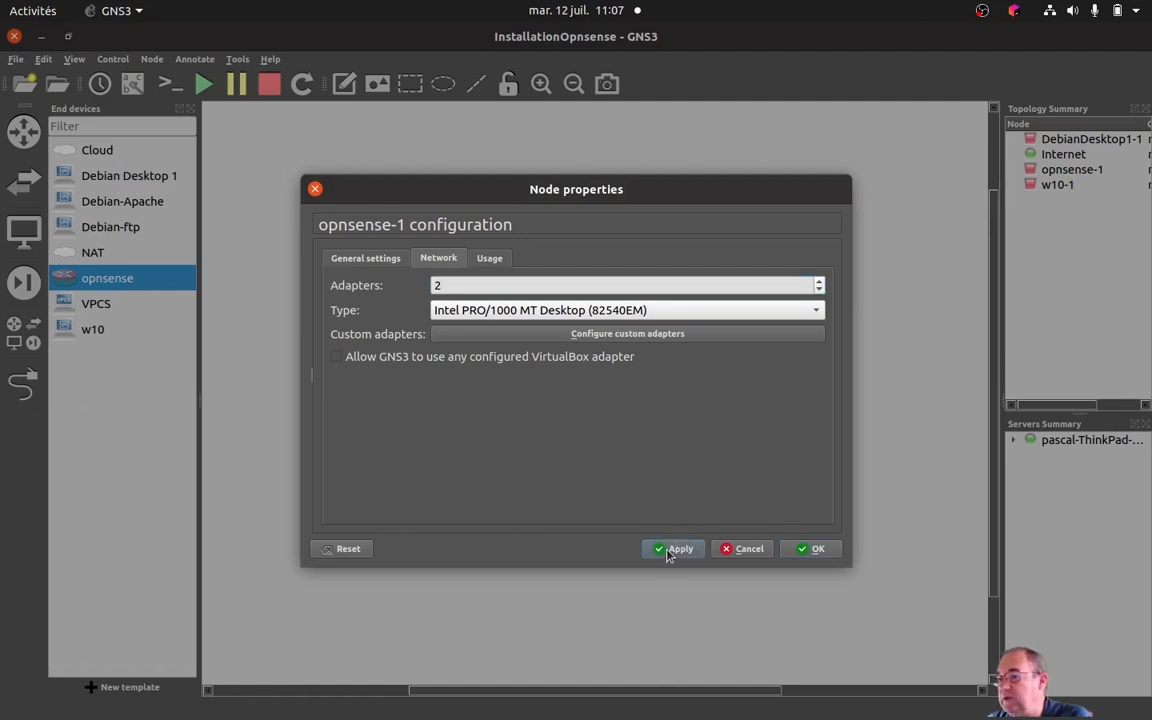
{"action": "left_click", "coordinate": [812, 549]}
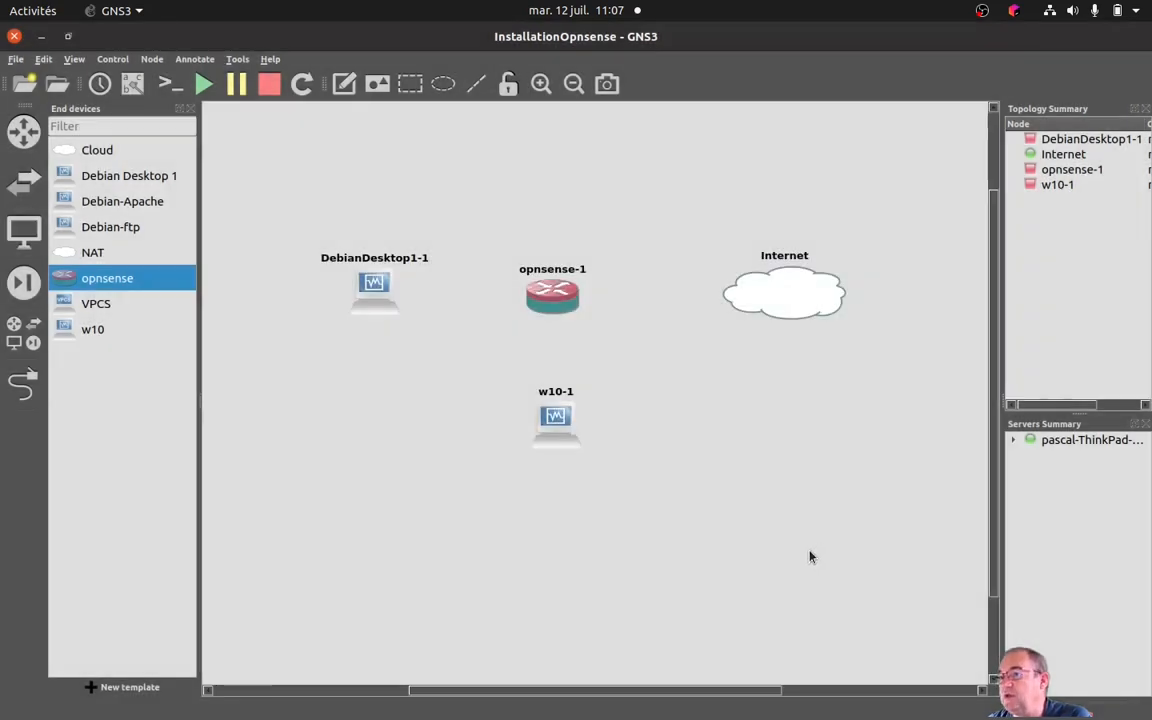
Move the opnsense-1 node closer to the Internet cloud and shift w10-1 slightly down and to the left.
{"action": "left_click_drag", "start_coordinate": [559, 305], "coordinate": [643, 302]}
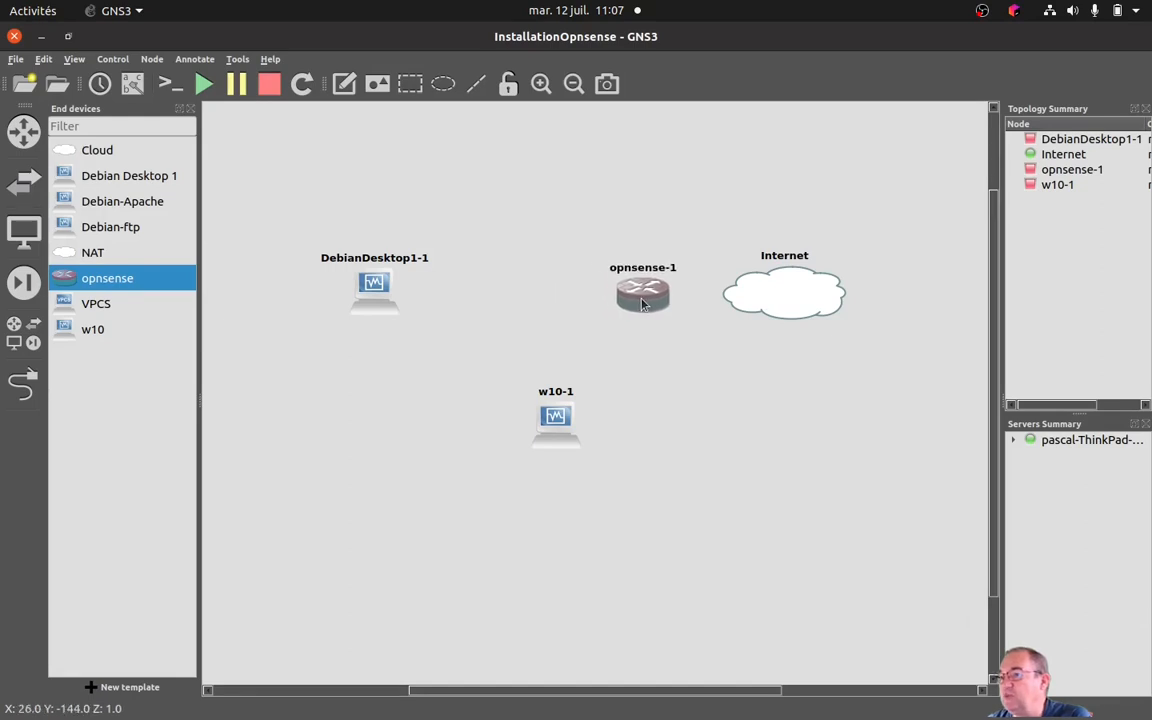
{"action": "left_click_drag", "start_coordinate": [553, 428], "coordinate": [528, 436]}
{"action": "left_click_drag", "start_coordinate": [643, 302], "coordinate": [632, 303]}
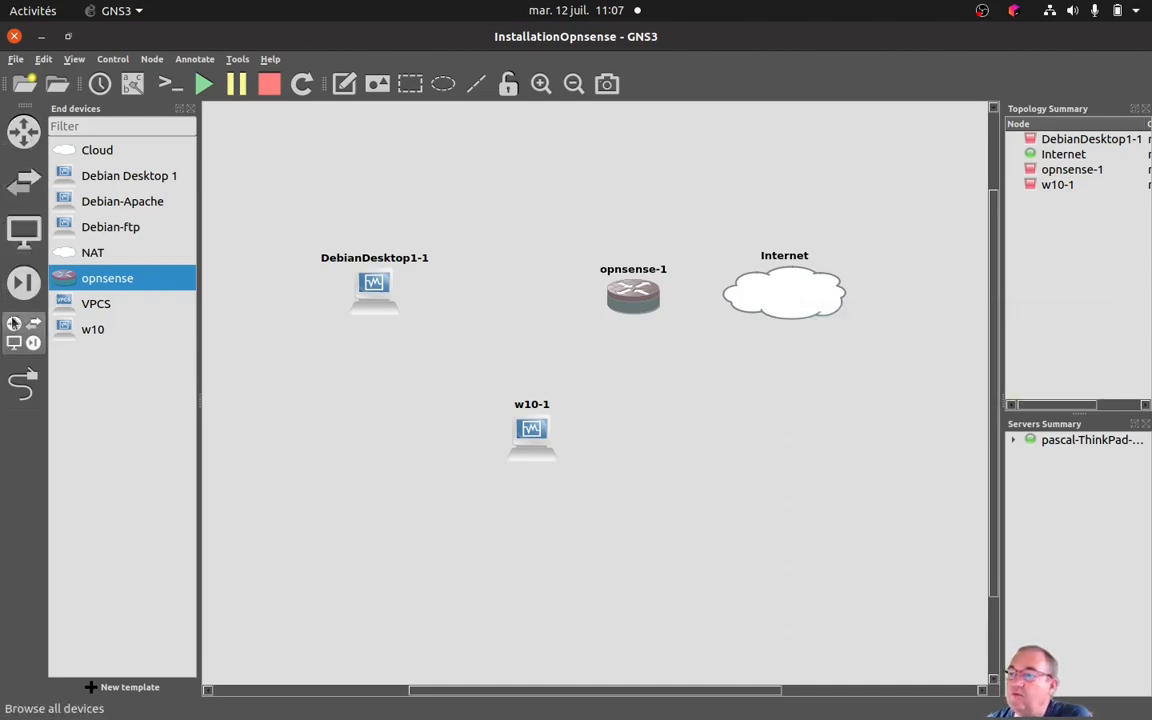
Place an Ethernet switch between DebianDesktop1-1 and opnsense-1.
{"action": "left_click", "coordinate": [25, 150]}
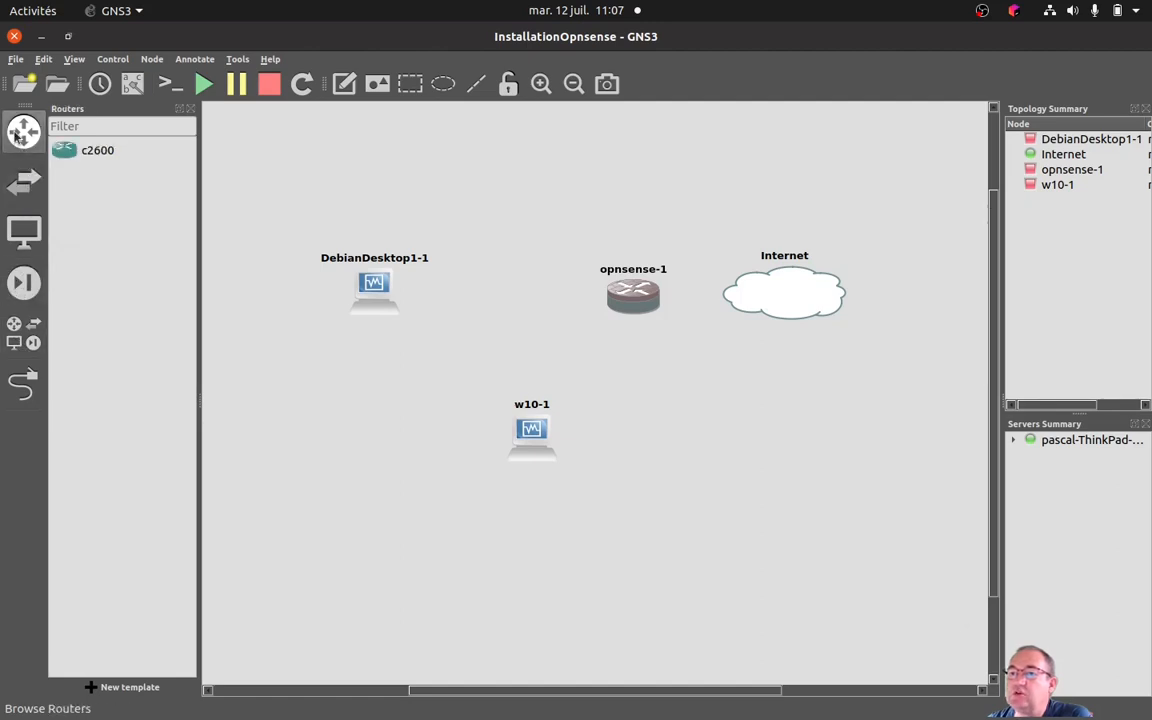
{"action": "left_click", "coordinate": [24, 183]}
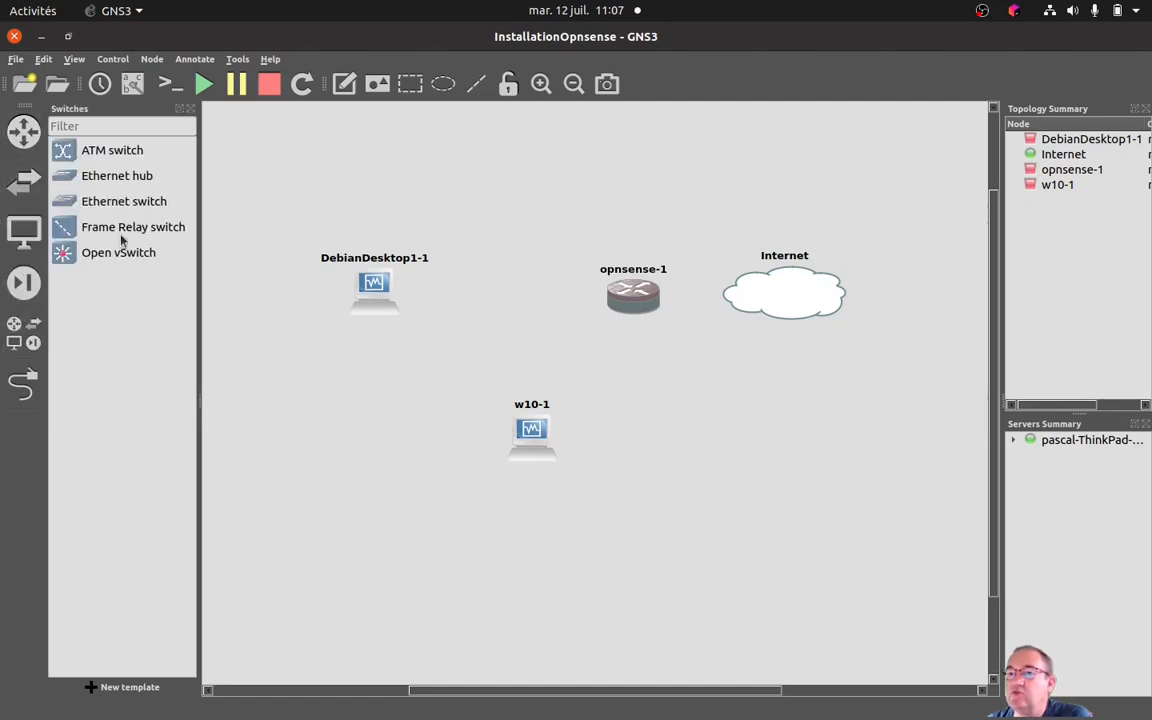
{"action": "left_click", "coordinate": [116, 200]}
{"action": "left_click_drag", "start_coordinate": [60, 205], "coordinate": [510, 307]}
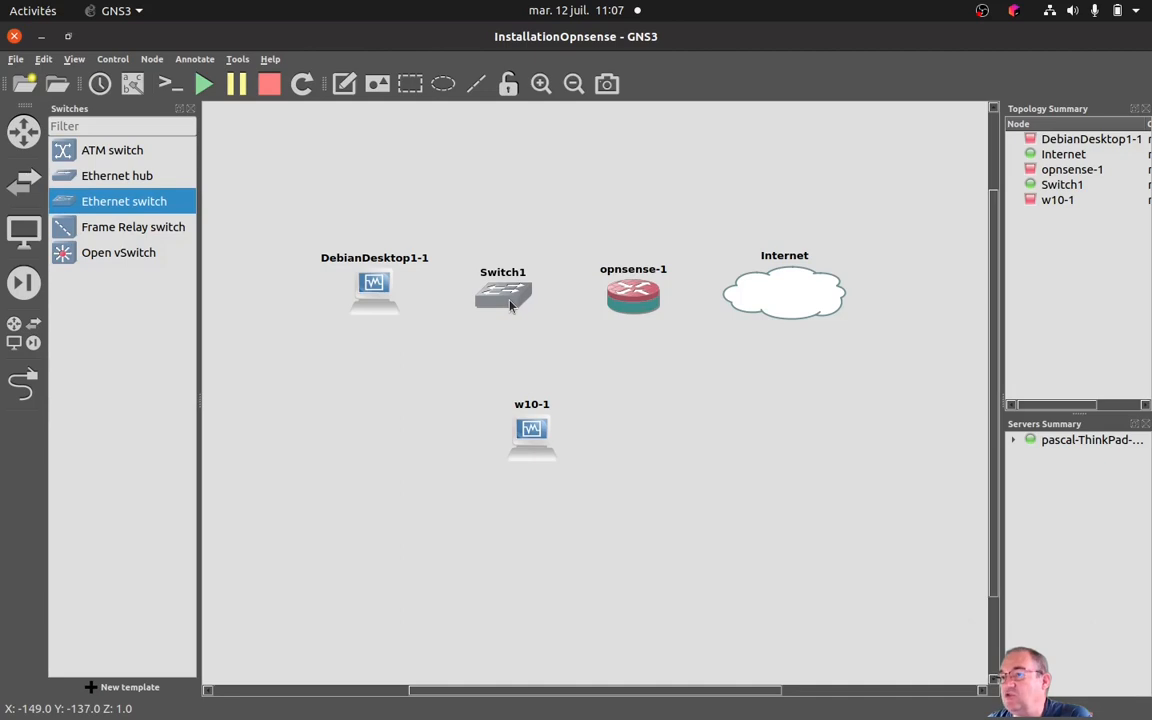
Link Ethernet0 of DebianDesktop1-1 to Ethernet0 of Switch1.
{"action": "left_click", "coordinate": [22, 382]}
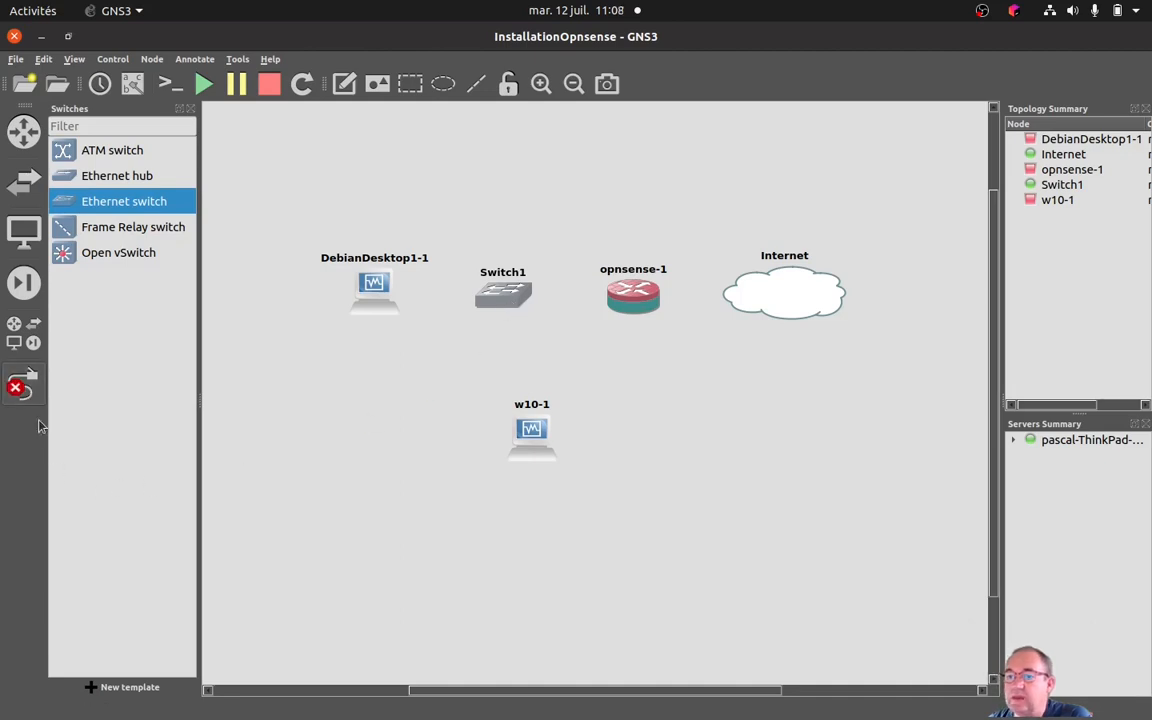
{"action": "left_click", "coordinate": [375, 300]}
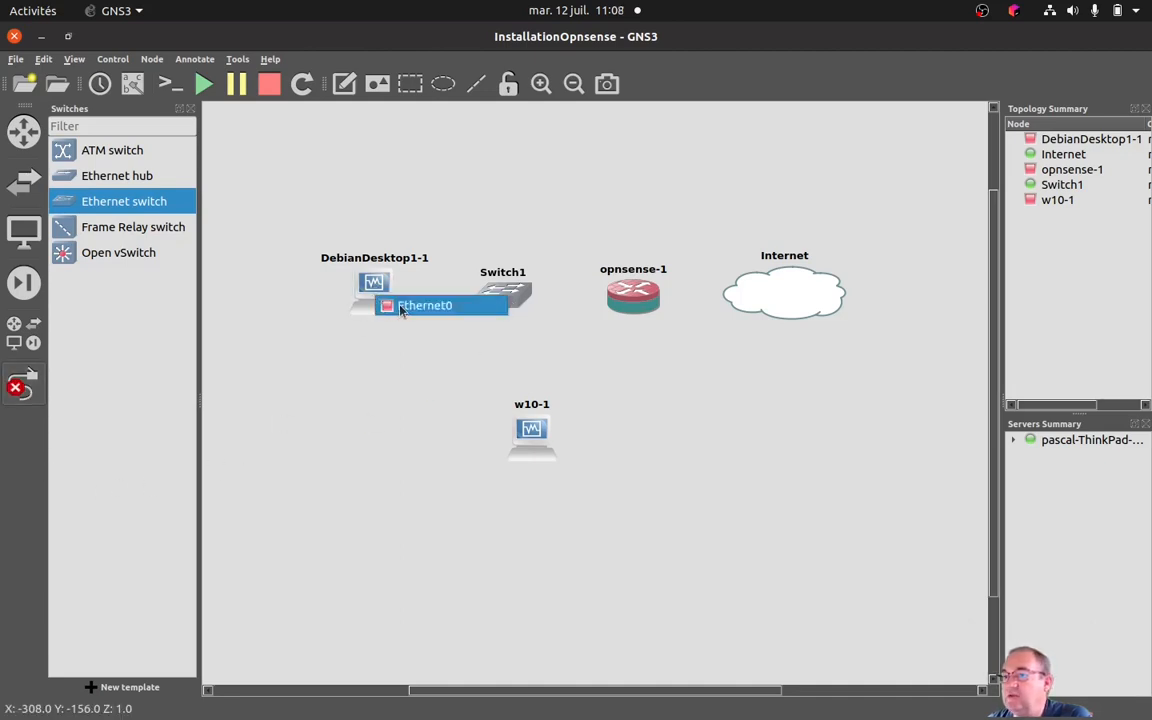
{"action": "left_click", "coordinate": [397, 313]}
{"action": "left_click", "coordinate": [500, 297]}
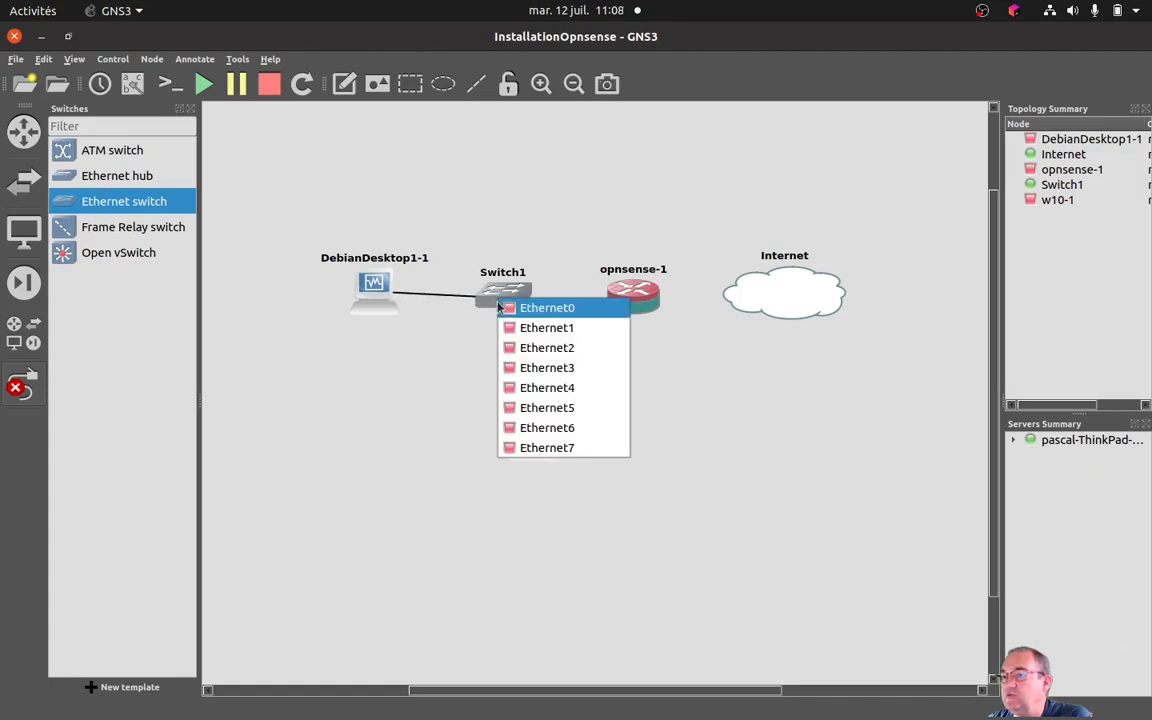
{"action": "left_click", "coordinate": [551, 311]}
Link Ethernet0 of w10-1 to Ethernet1 of Switch1.
{"action": "left_click", "coordinate": [22, 387]}
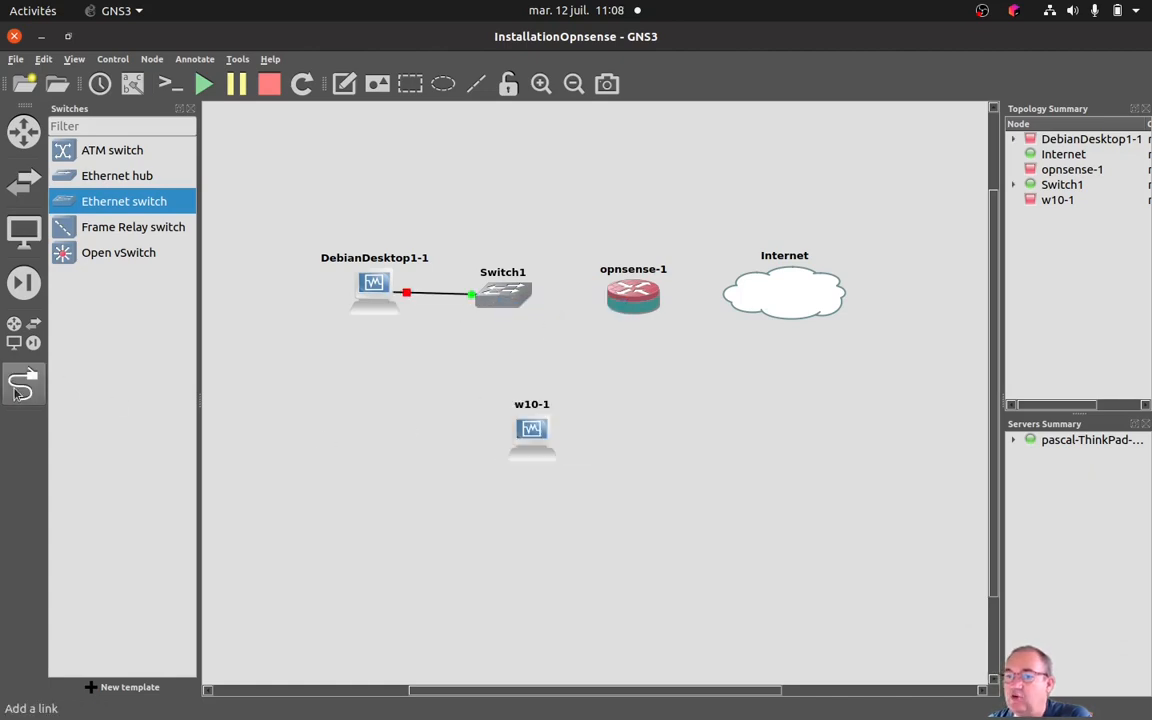
{"action": "left_click", "coordinate": [30, 398]}
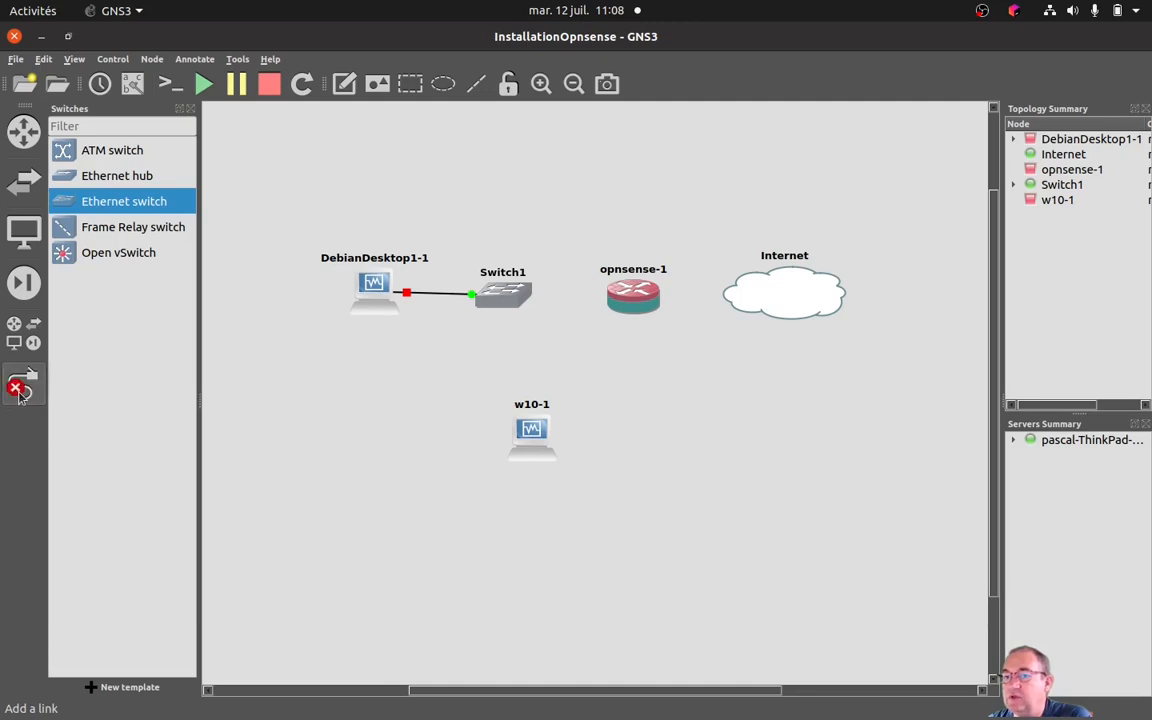
{"action": "left_click", "coordinate": [531, 432]}
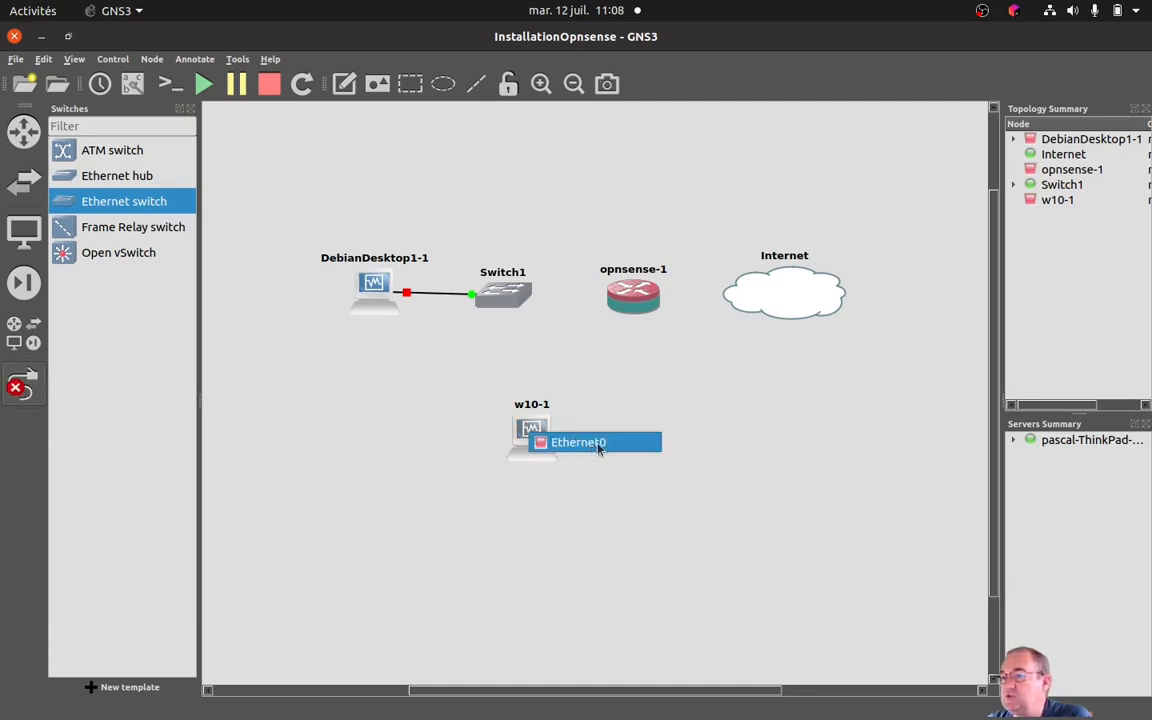
{"action": "left_click", "coordinate": [596, 443]}
{"action": "left_click", "coordinate": [503, 300]}
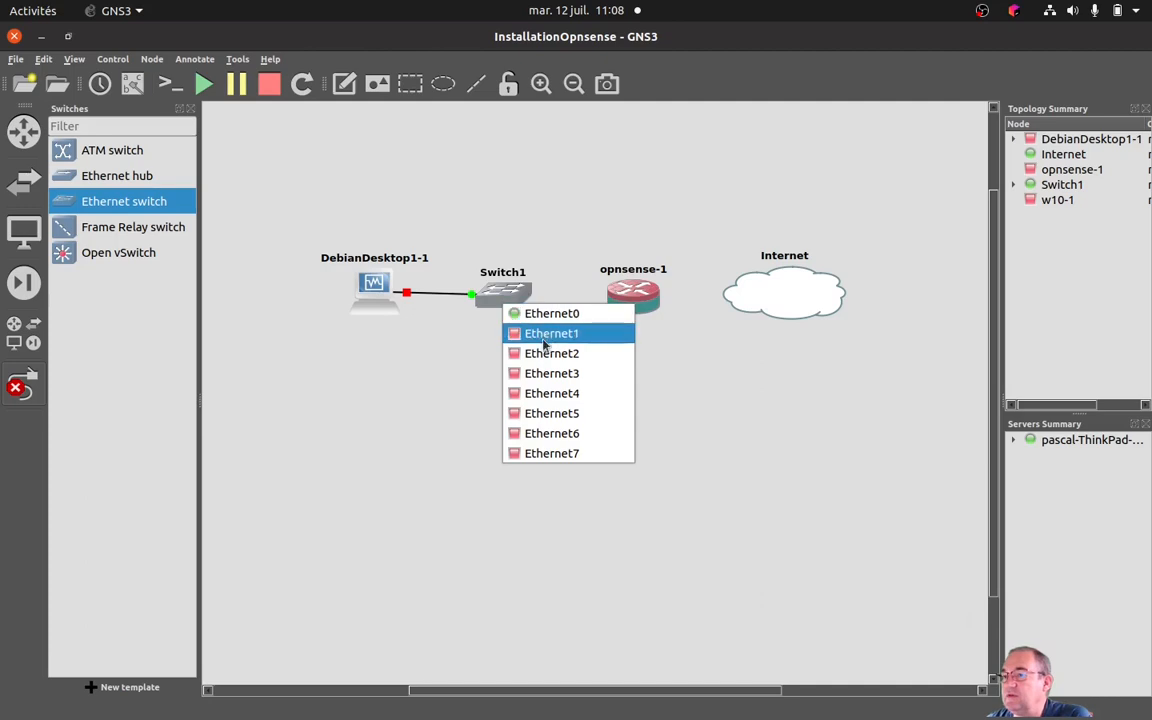
{"action": "left_click", "coordinate": [540, 332]}
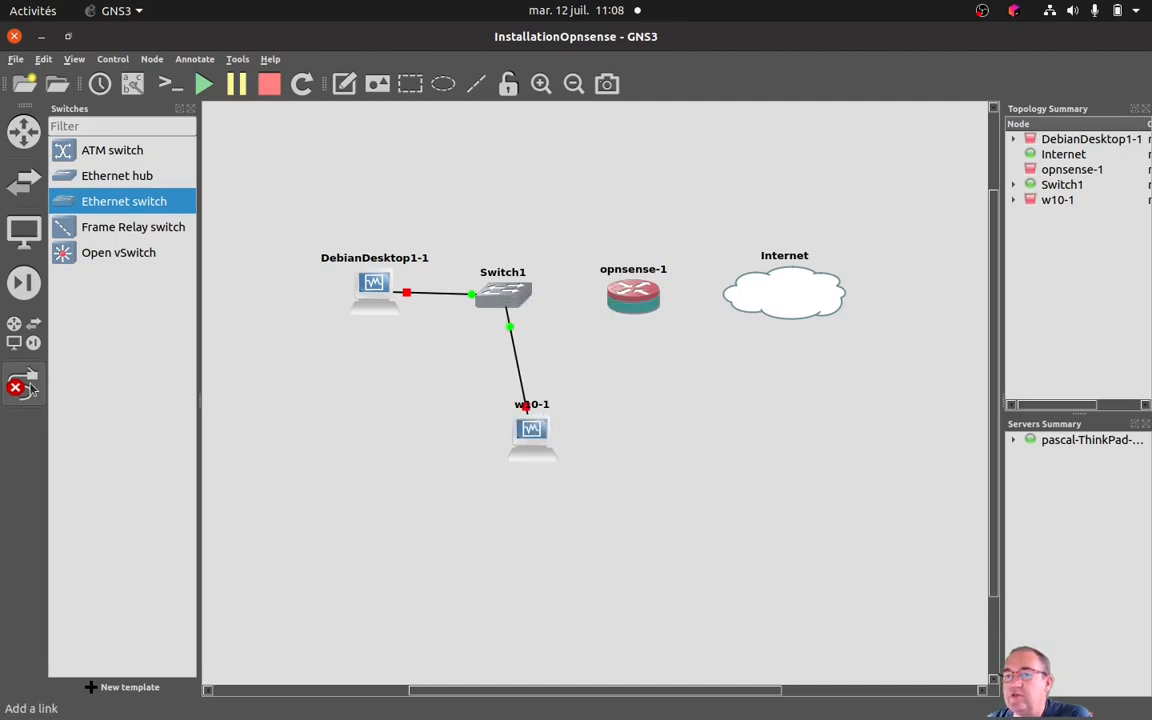
Link Ethernet2 of Switch1 to Ethernet0 of opnsense-1.
{"action": "left_click", "coordinate": [516, 295]}
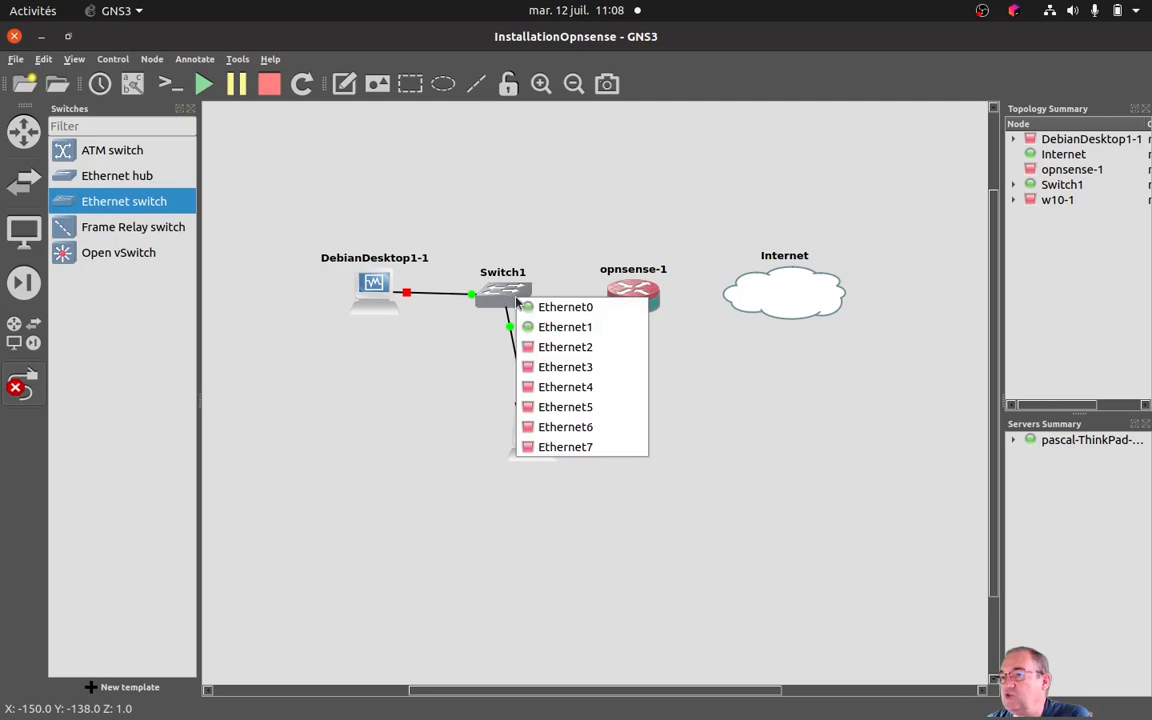
{"action": "left_click", "coordinate": [537, 344]}
{"action": "left_click", "coordinate": [628, 302]}
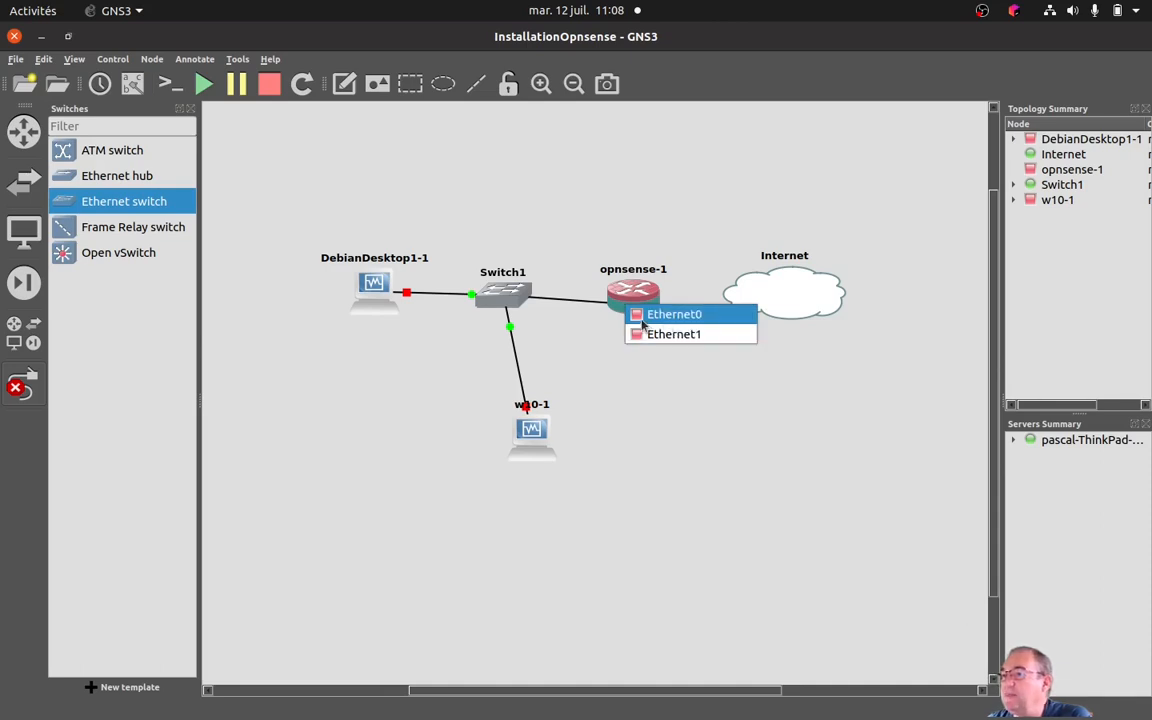
{"action": "left_click", "coordinate": [704, 318]}
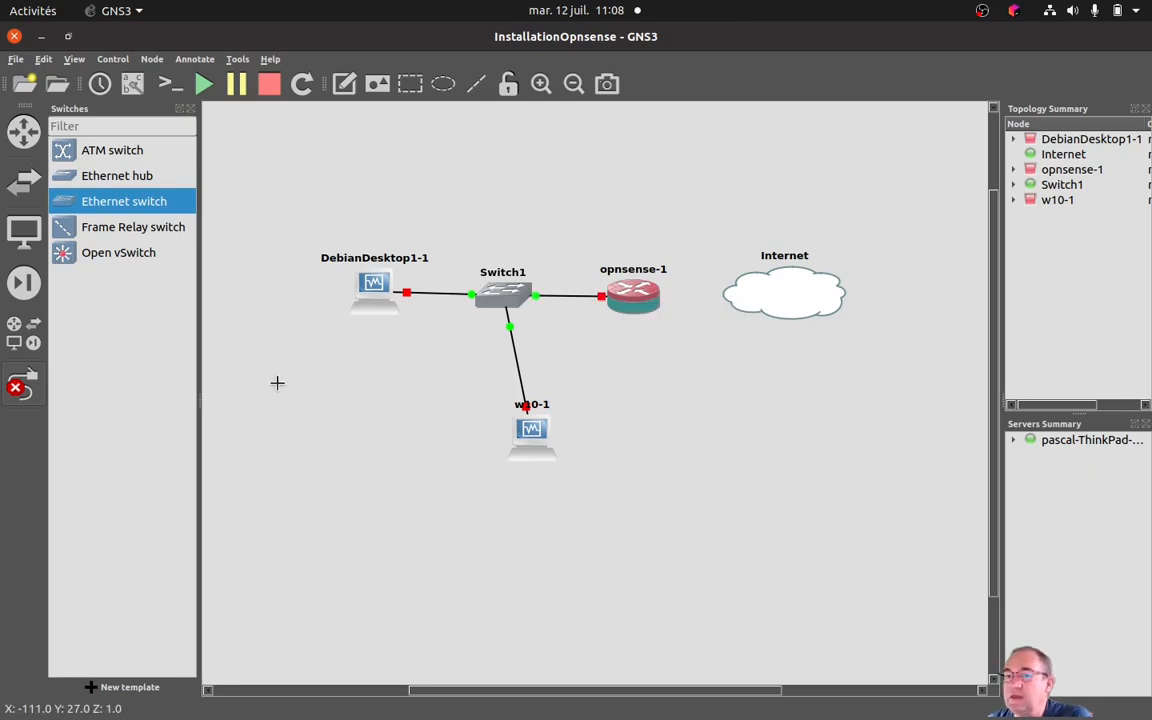
Link Ethernet1 of opnsense-1 to the enp0s25 interface of the Internet cloud and leave link mode.
{"action": "left_click", "coordinate": [646, 302]}
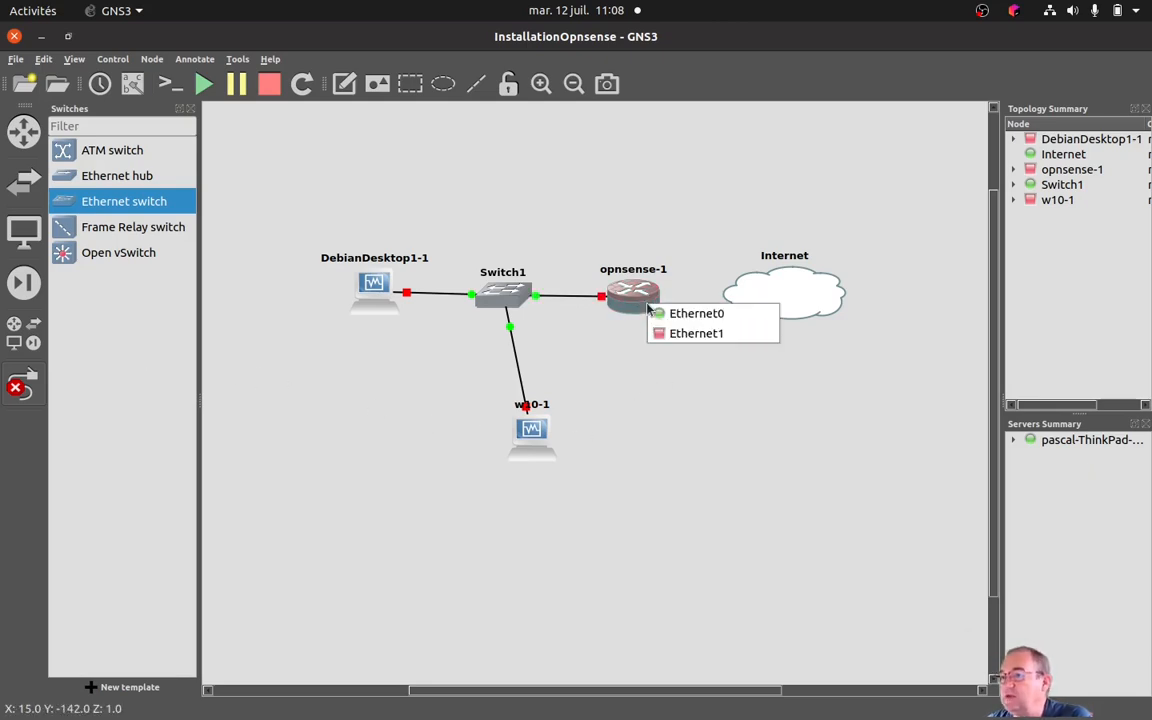
{"action": "left_click", "coordinate": [690, 333]}
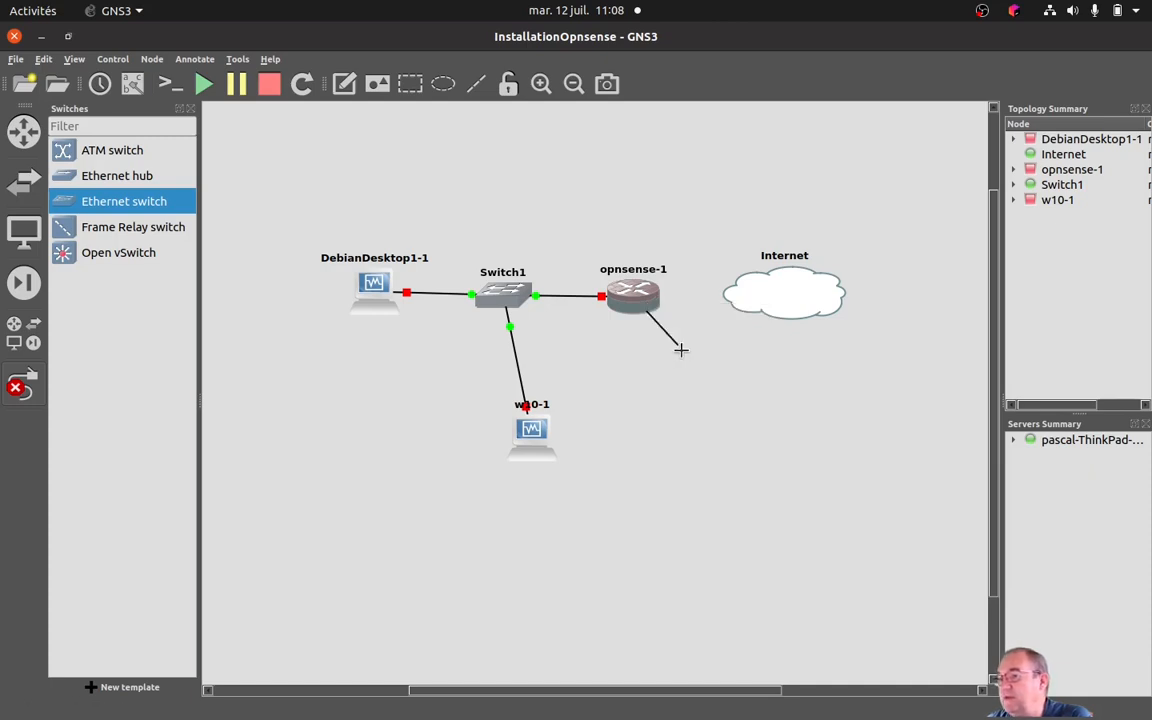
{"action": "left_click", "coordinate": [776, 299]}
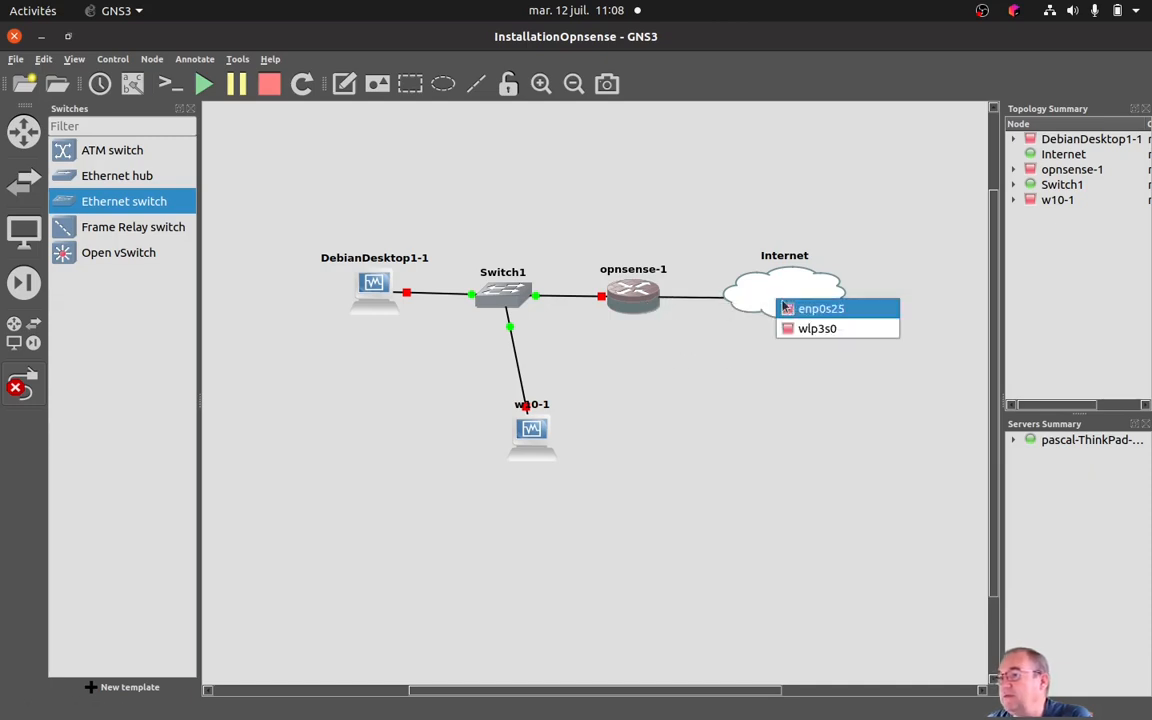
{"action": "left_click", "coordinate": [849, 316]}
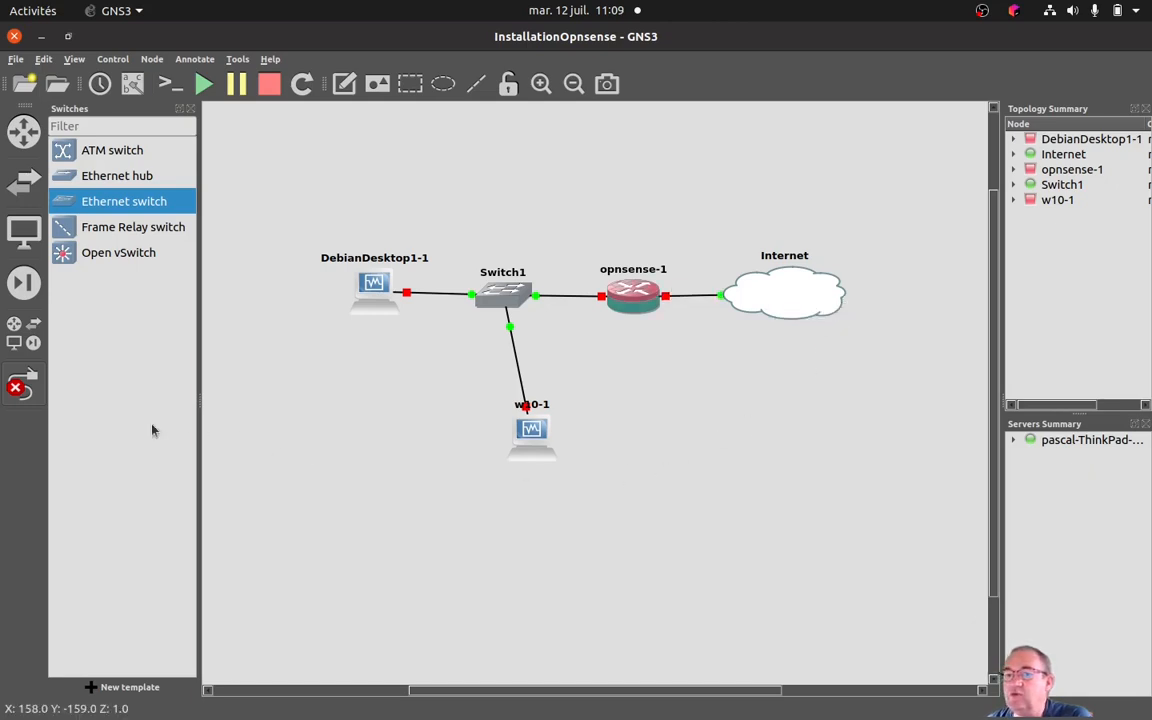
{"action": "left_click", "coordinate": [22, 383]}
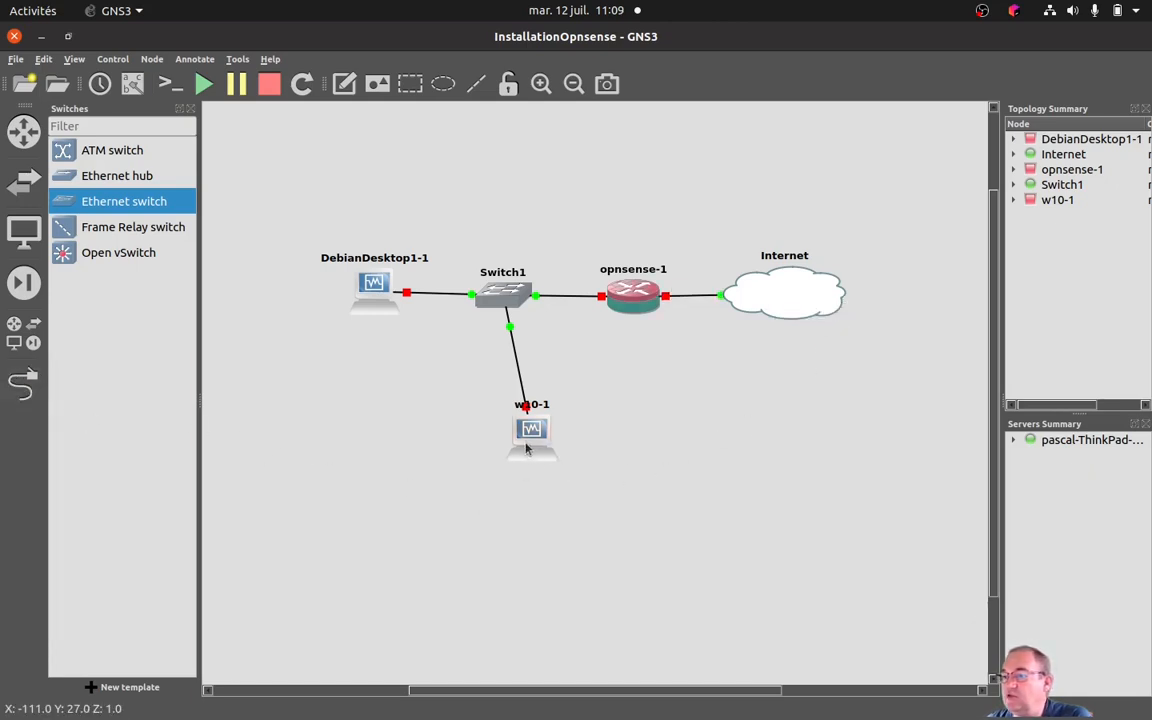
Align the topology with w10-1 directly below Switch1 and the other nodes in one row, and hide the switch device list.
{"action": "left_click_drag", "start_coordinate": [539, 439], "coordinate": [509, 422]}
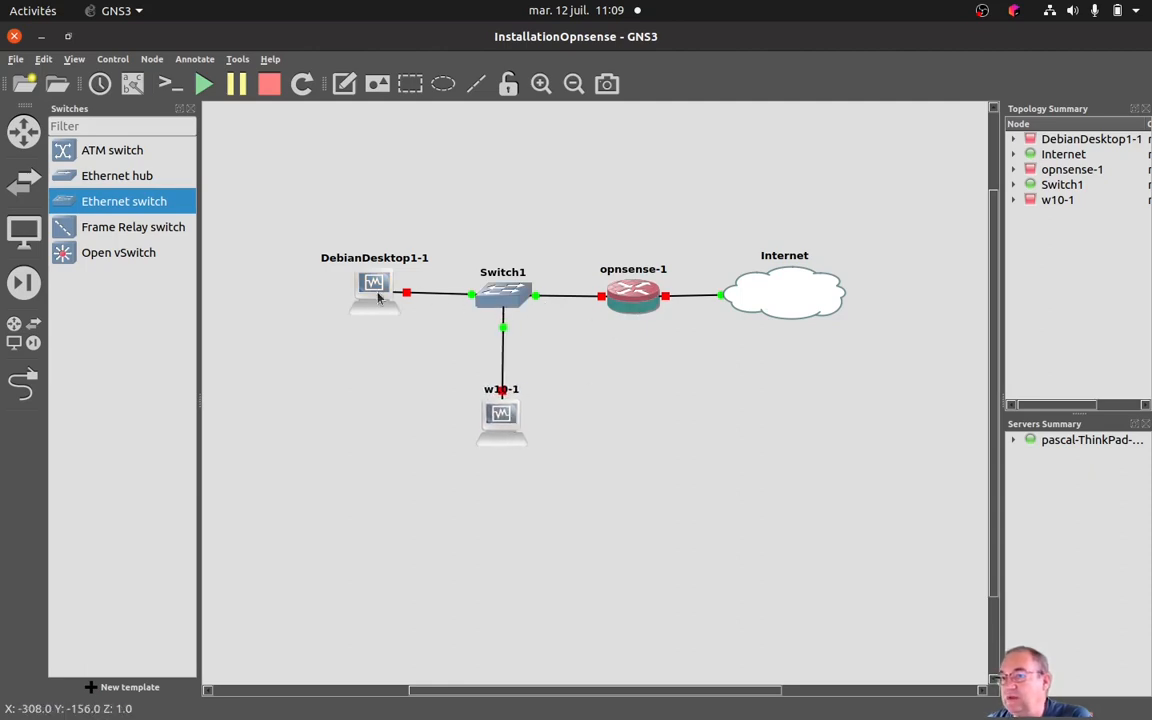
{"action": "left_click_drag", "start_coordinate": [343, 272], "coordinate": [342, 277]}
{"action": "left_click_drag", "start_coordinate": [503, 297], "coordinate": [506, 297]}
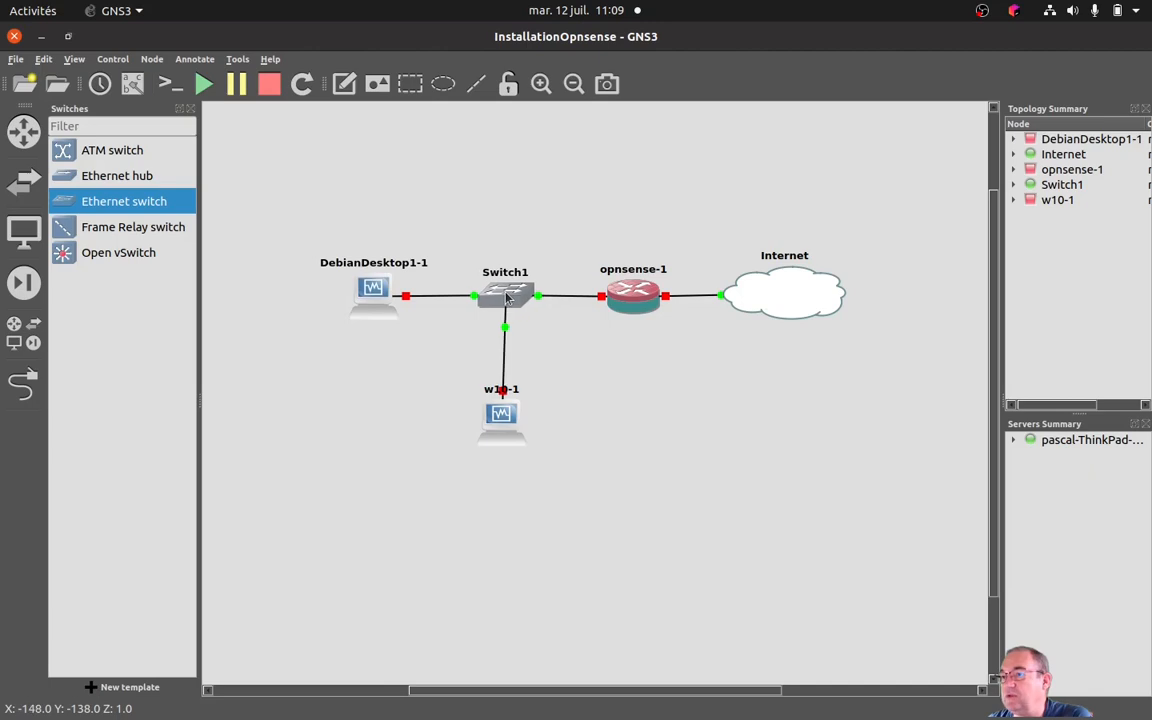
{"action": "left_click_drag", "start_coordinate": [634, 307], "coordinate": [636, 308]}
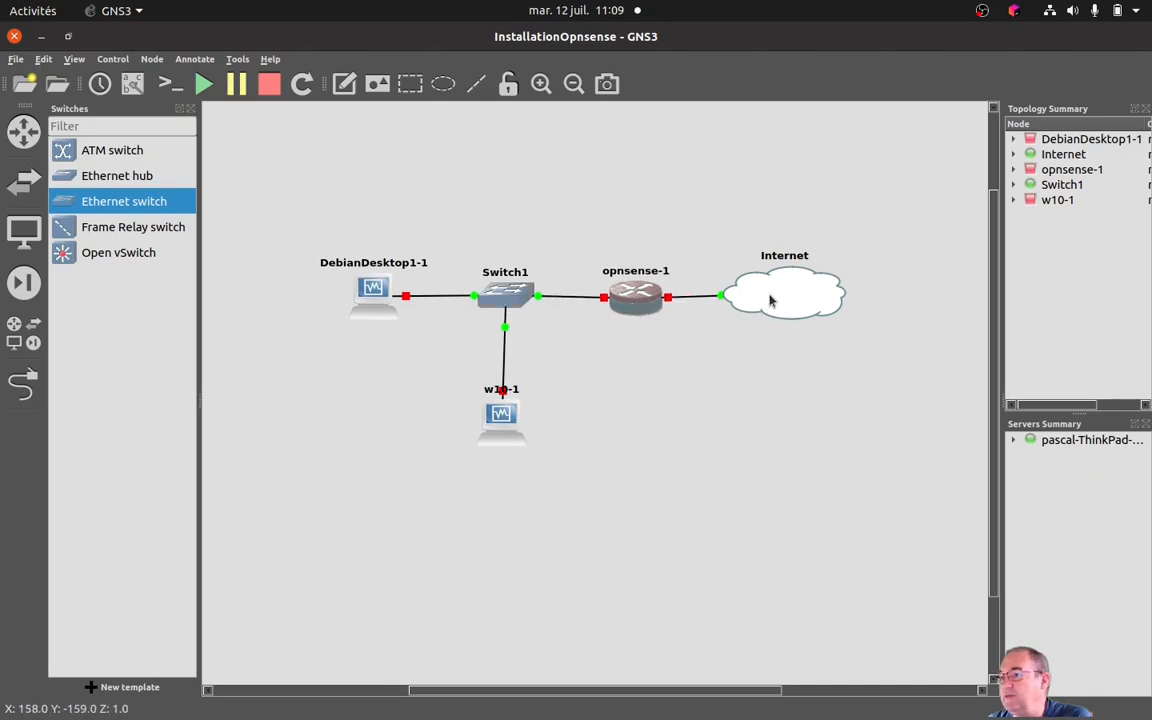
{"action": "left_click_drag", "start_coordinate": [782, 302], "coordinate": [782, 304]}
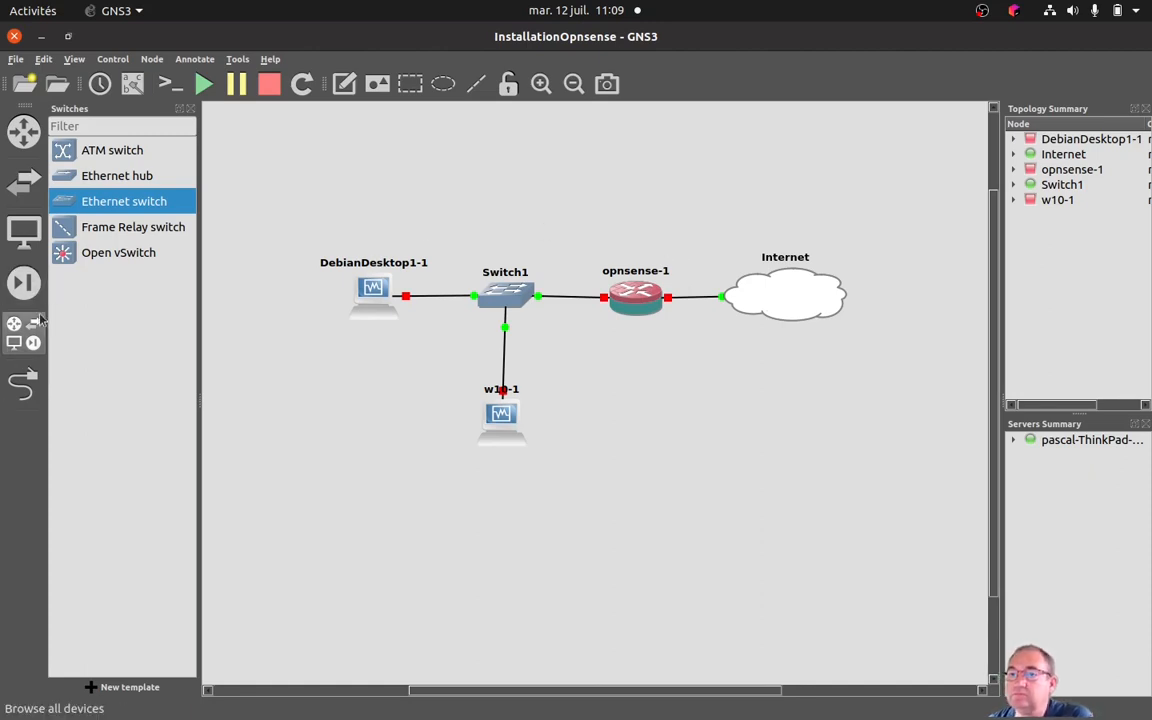
{"action": "left_click", "coordinate": [20, 180]}
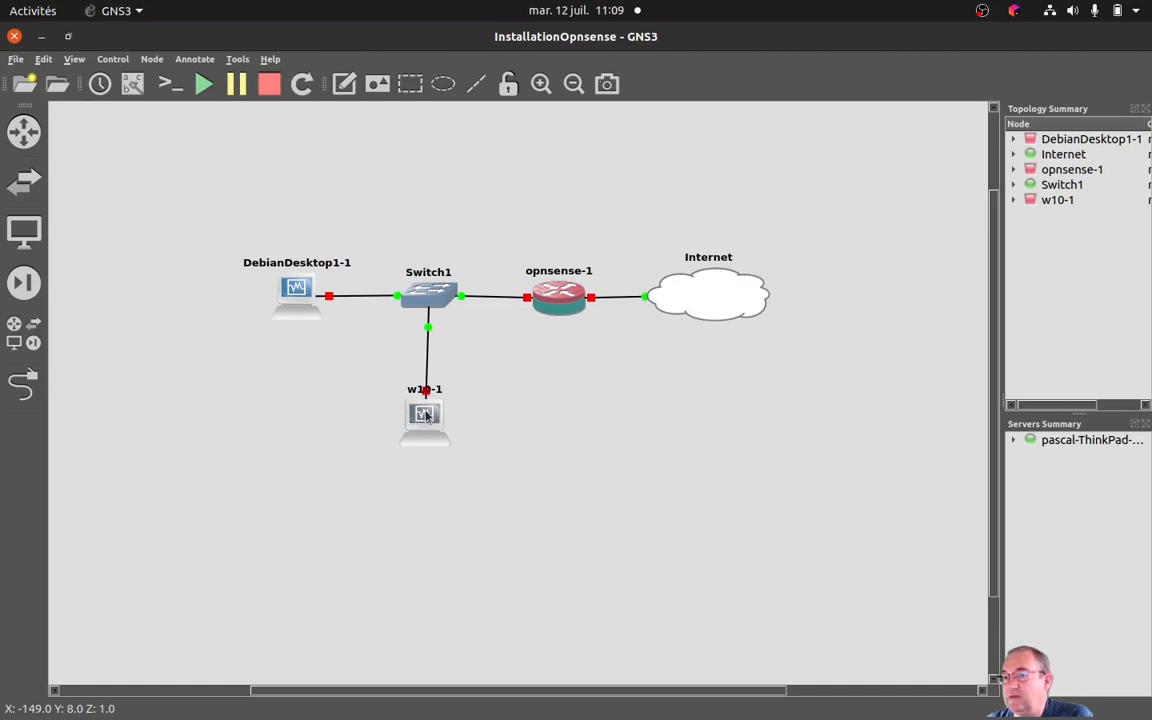
{"action": "left_click_drag", "start_coordinate": [425, 416], "coordinate": [430, 411]}
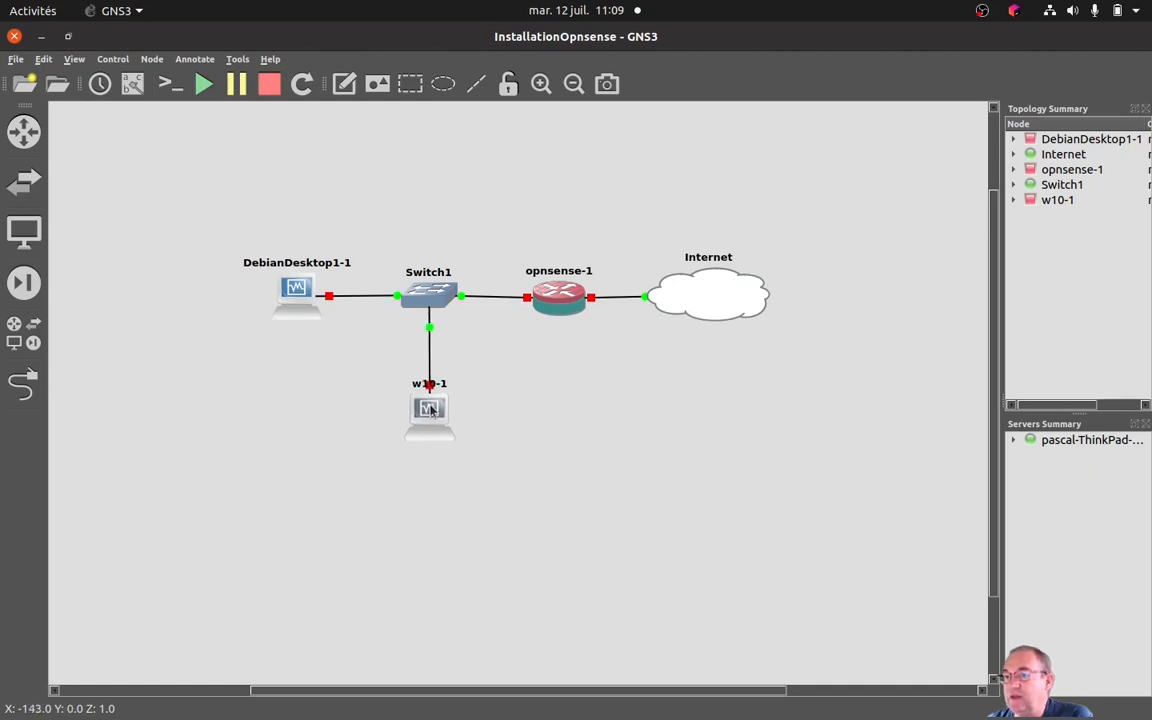
Start the opnsense-1 node, dismiss the keyboard capture notice and shift the virtual machine window slightly upward.
{"action": "right_click", "coordinate": [554, 309]}
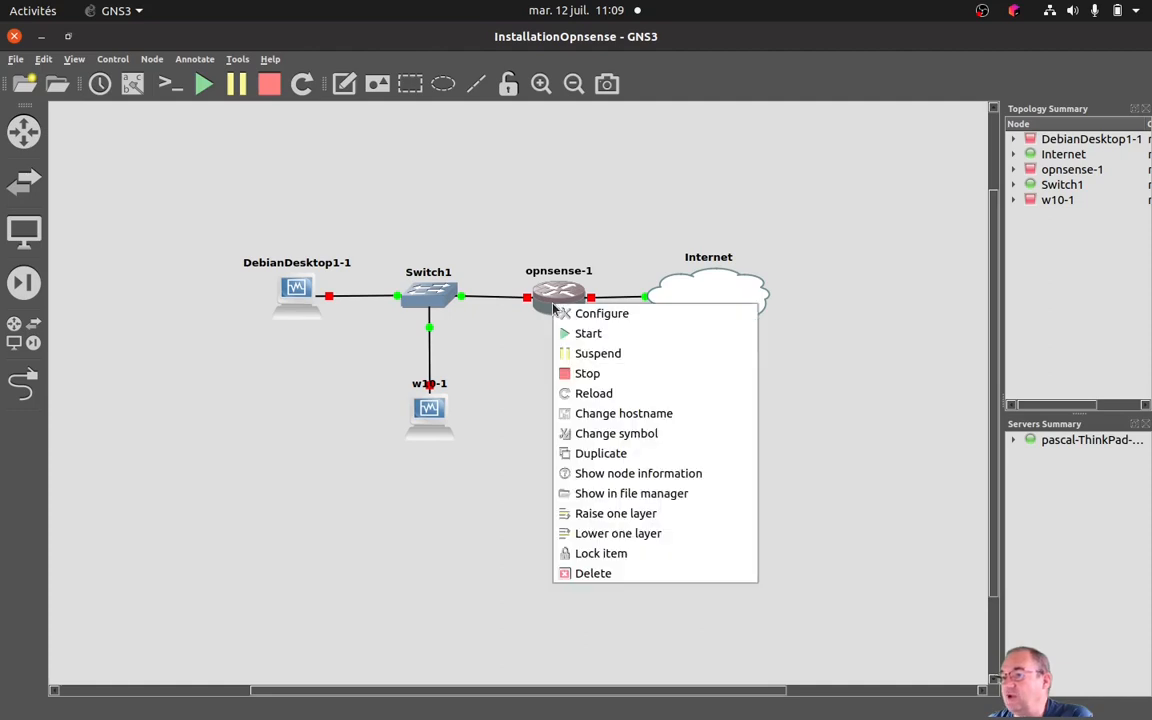
{"action": "left_click", "coordinate": [565, 334]}
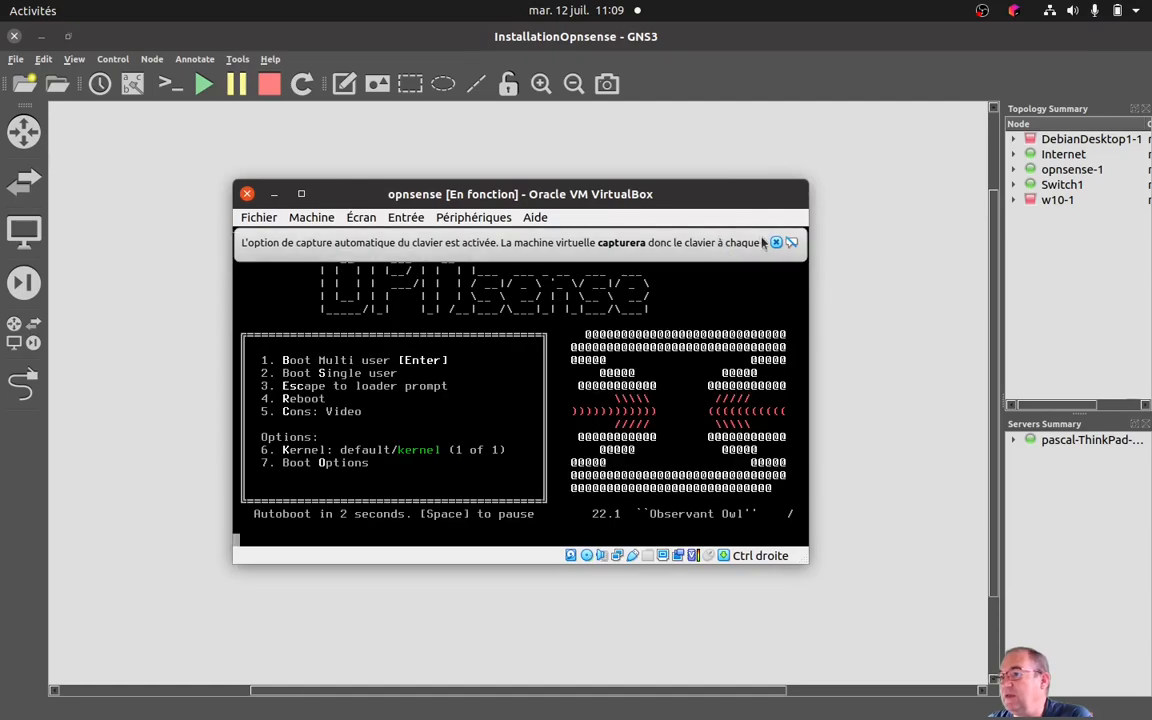
{"action": "left_click", "coordinate": [776, 242]}
{"action": "left_click_drag", "start_coordinate": [733, 195], "coordinate": [724, 175]}
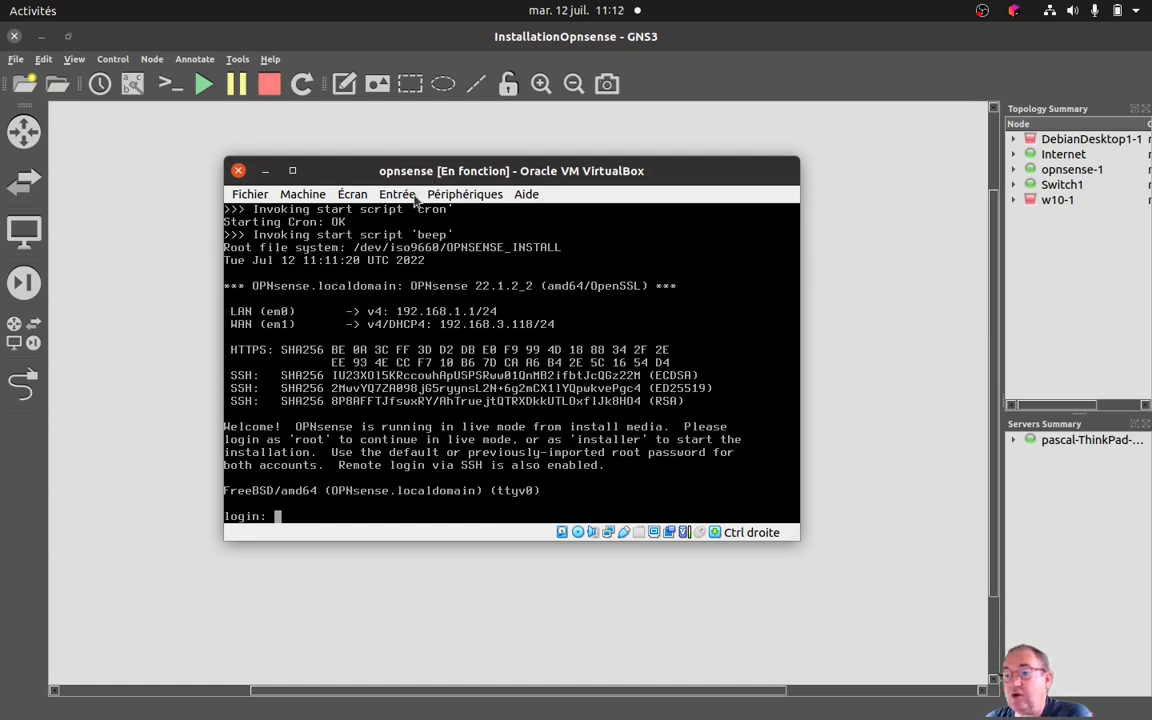
Let the virtual machine capture input, log in to the OPNsense console as root with the account password, and log out with option 0.
{"action": "left_click", "coordinate": [408, 455]}
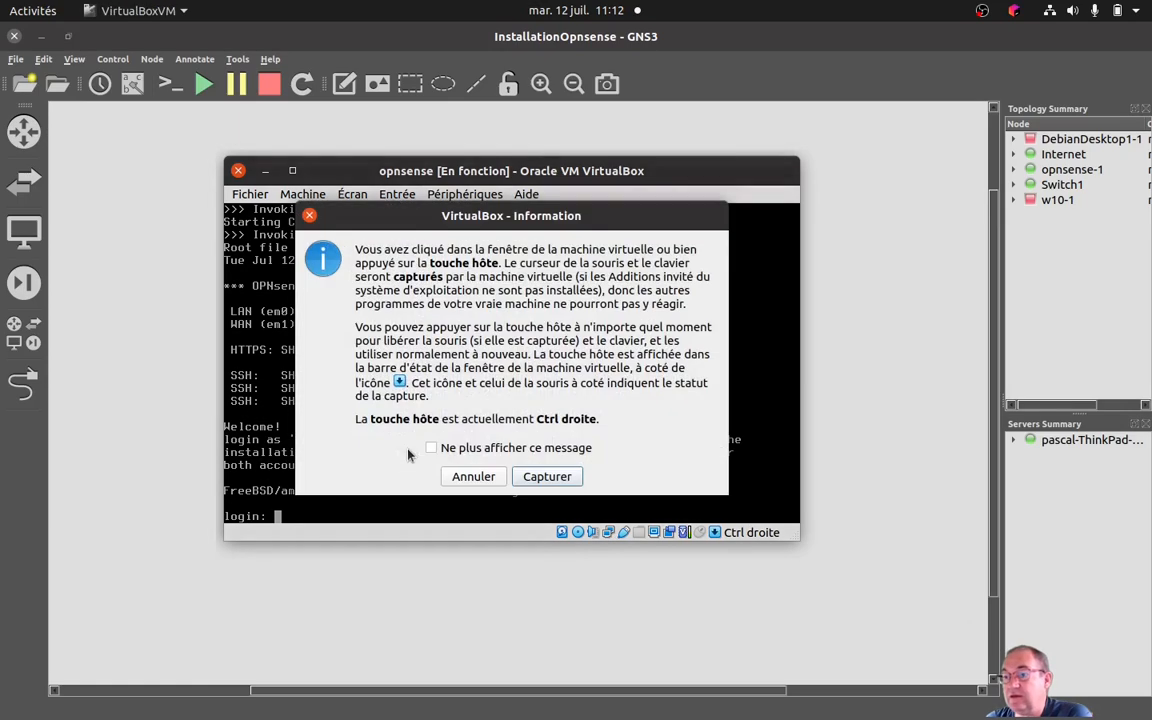
{"action": "left_click", "coordinate": [545, 477]}
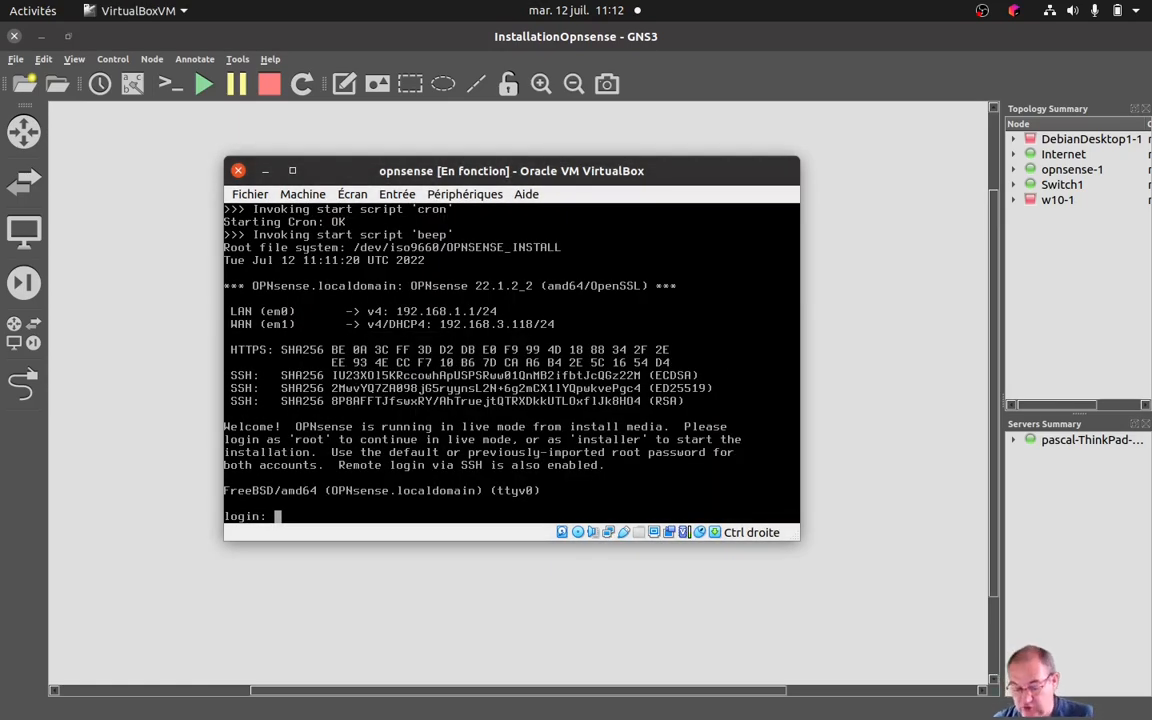
{"action": "type", "text": "roo"}
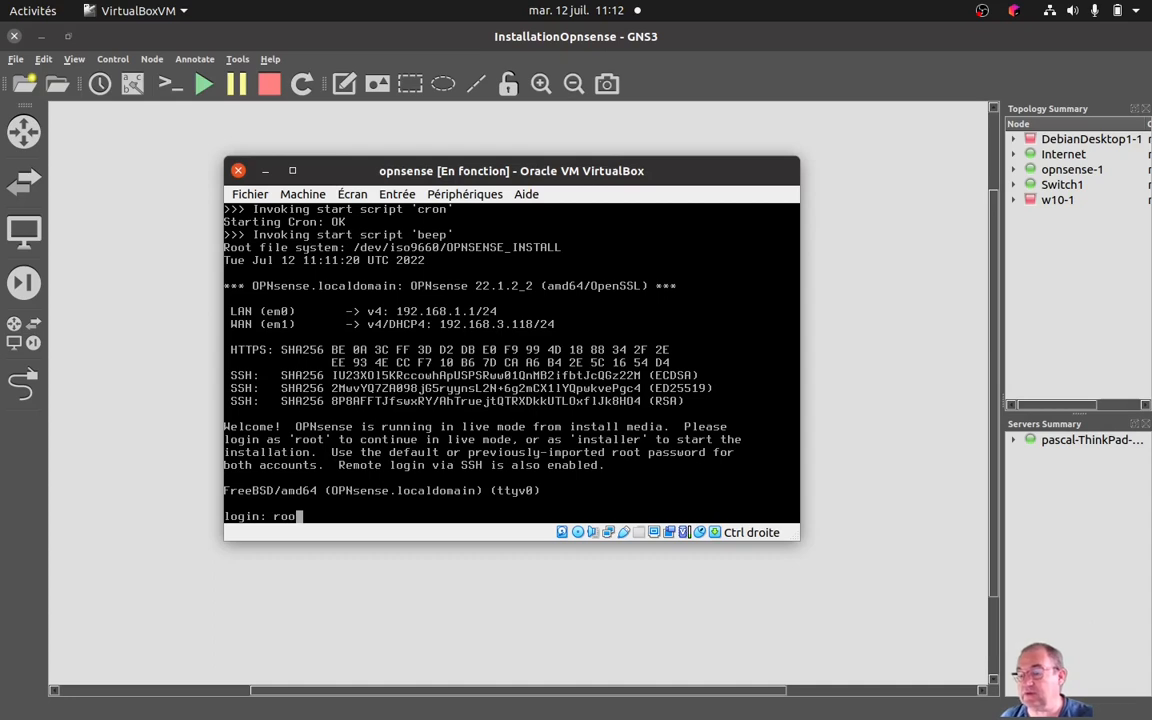
{"action": "type", "text": "t"}
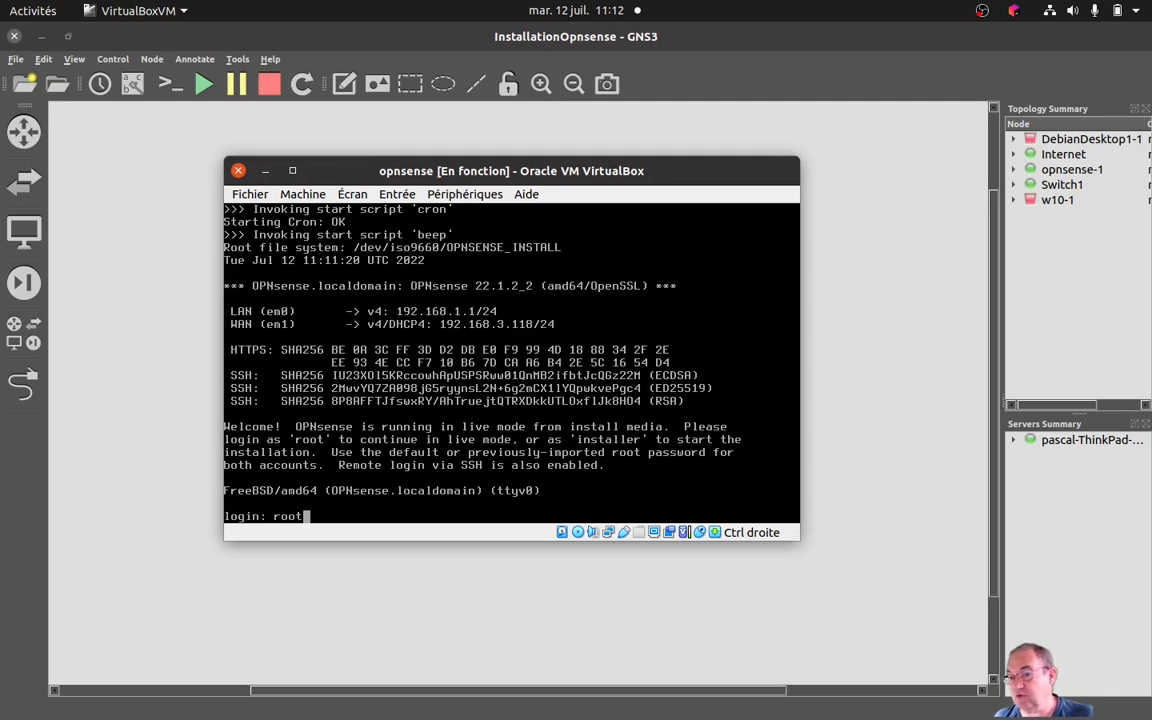
{"action": "key", "text": "Return"}
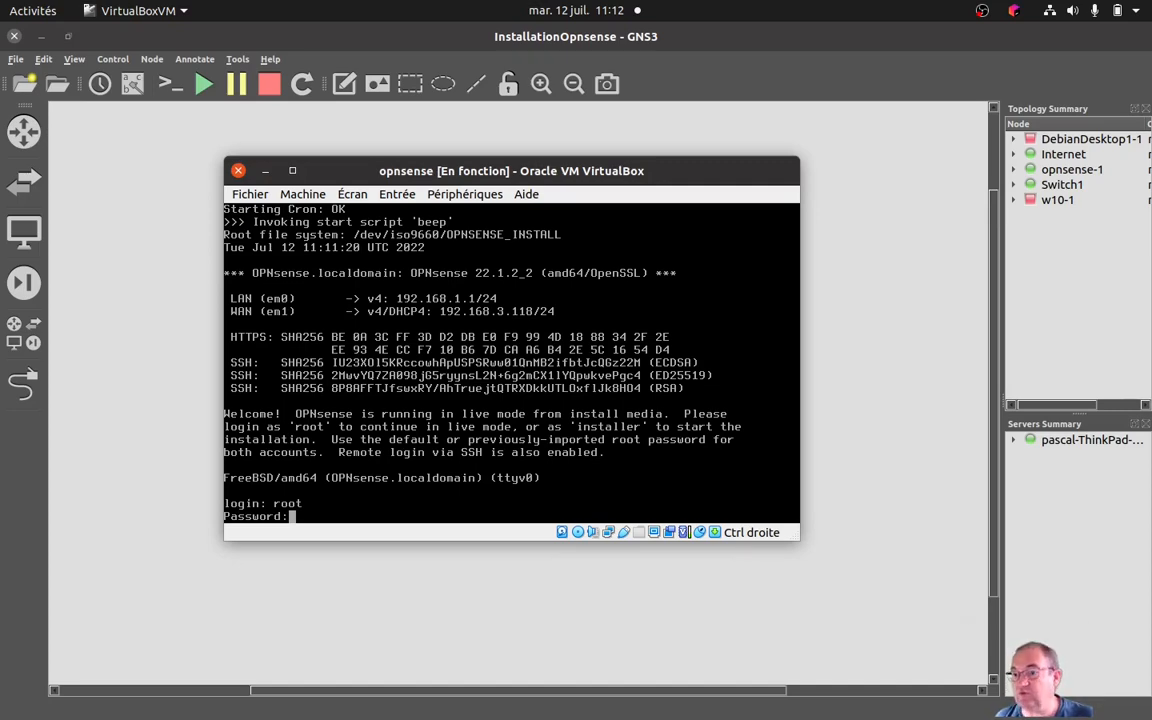
{"action": "key", "text": "Return"}
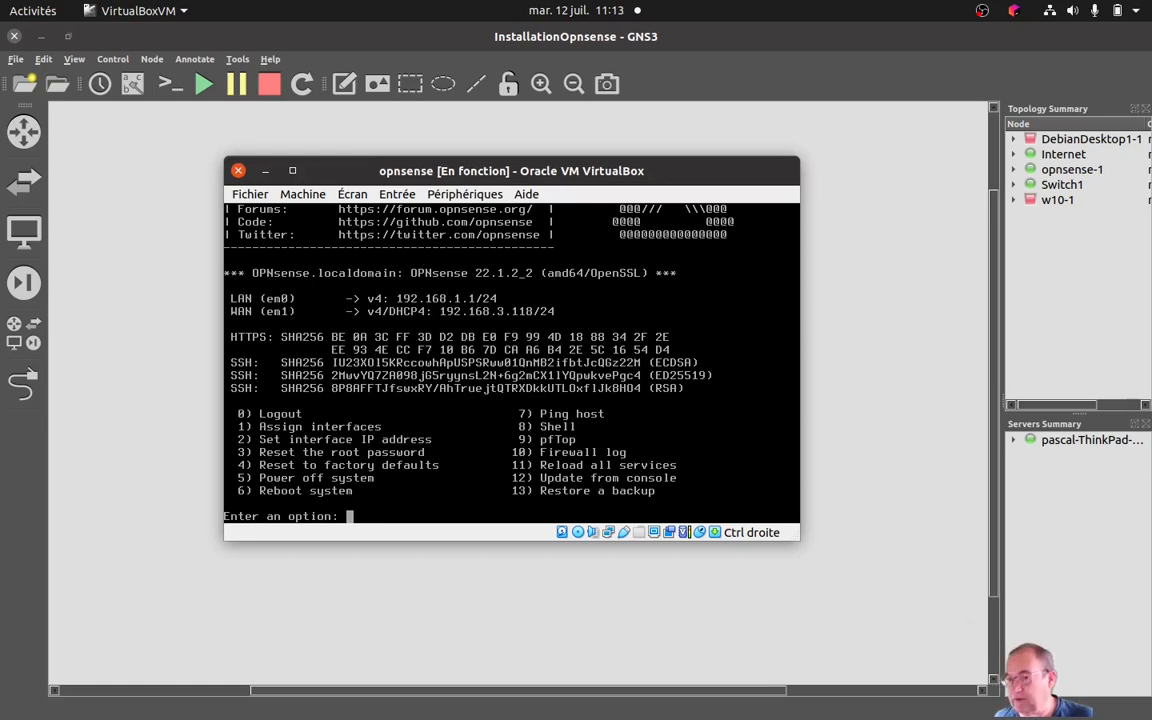
{"action": "type", "text": "0"}
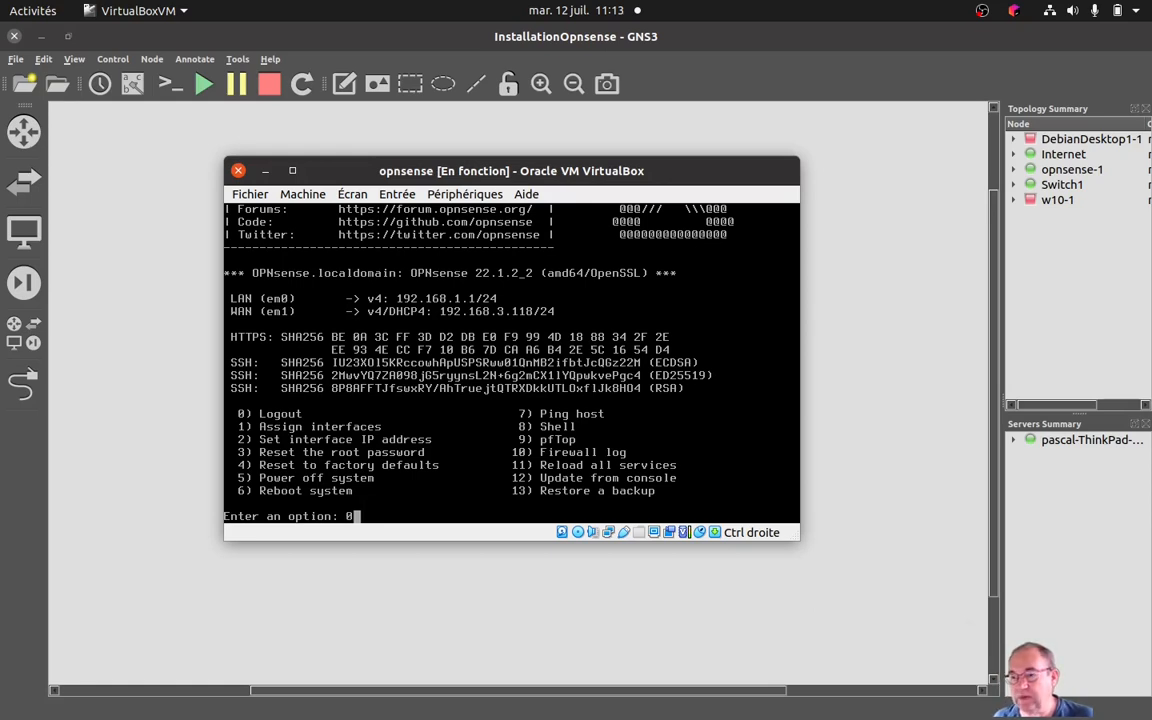
{"action": "key", "text": "Return"}
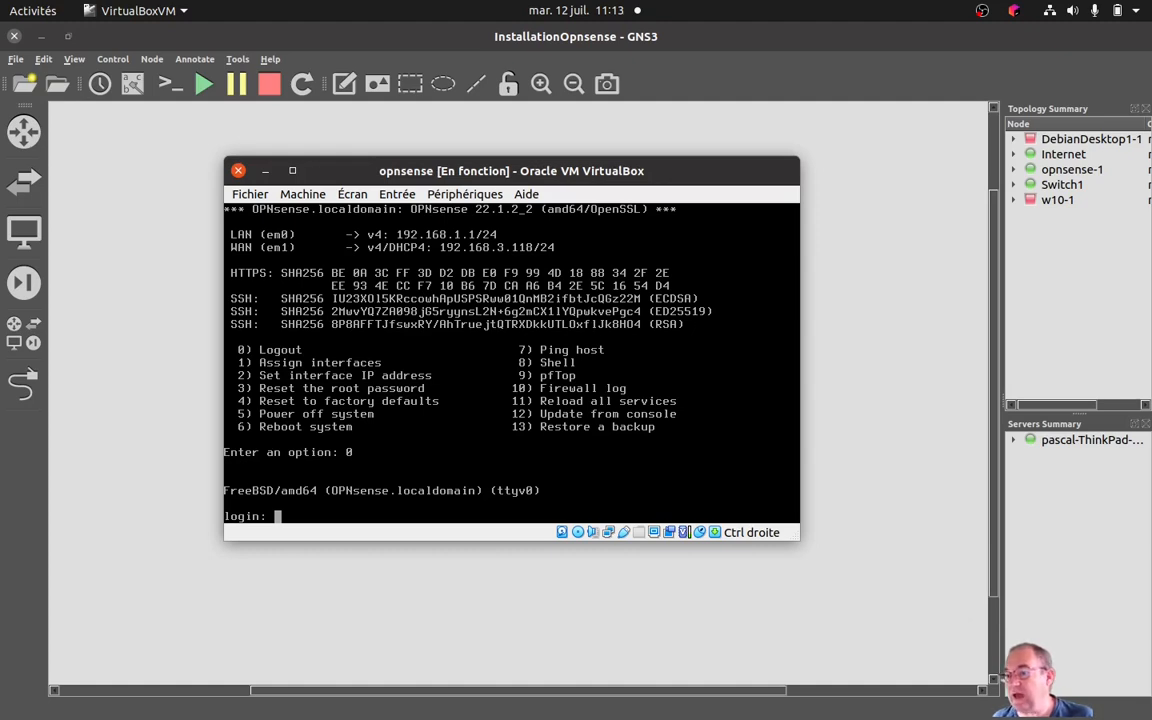
Log in to the OPNsense console as installer with the account password to launch the installer.
{"action": "type", "text": "insta"}
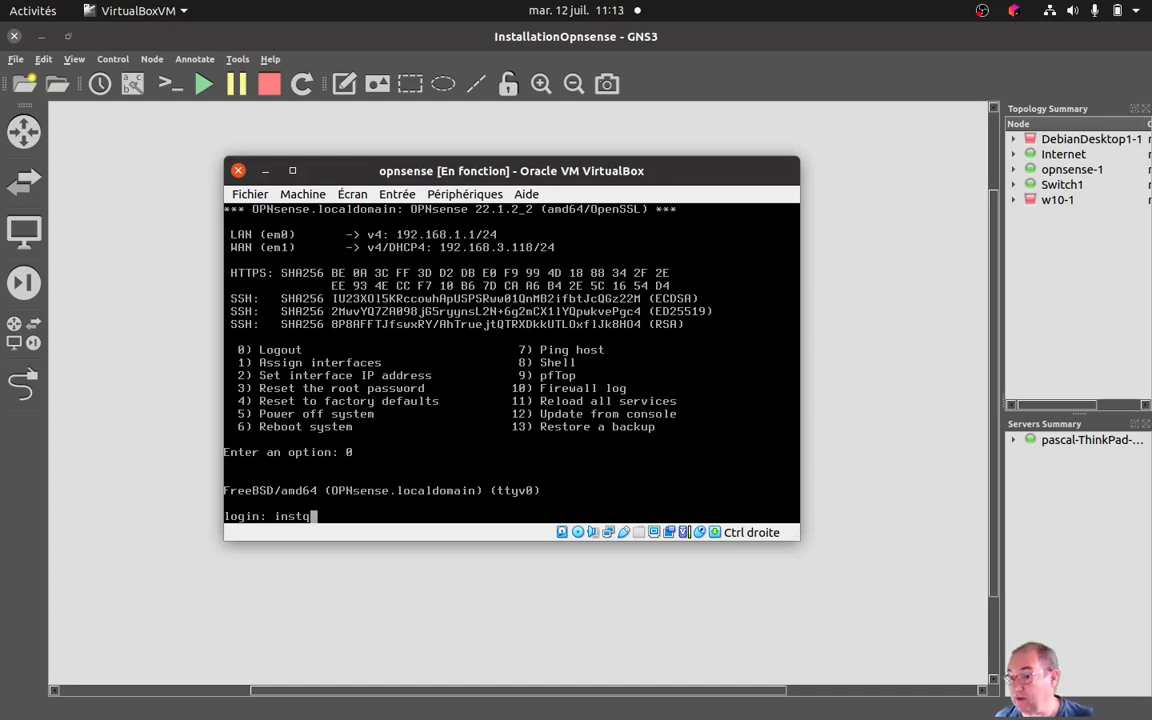
{"action": "key", "text": "BackSpace"}
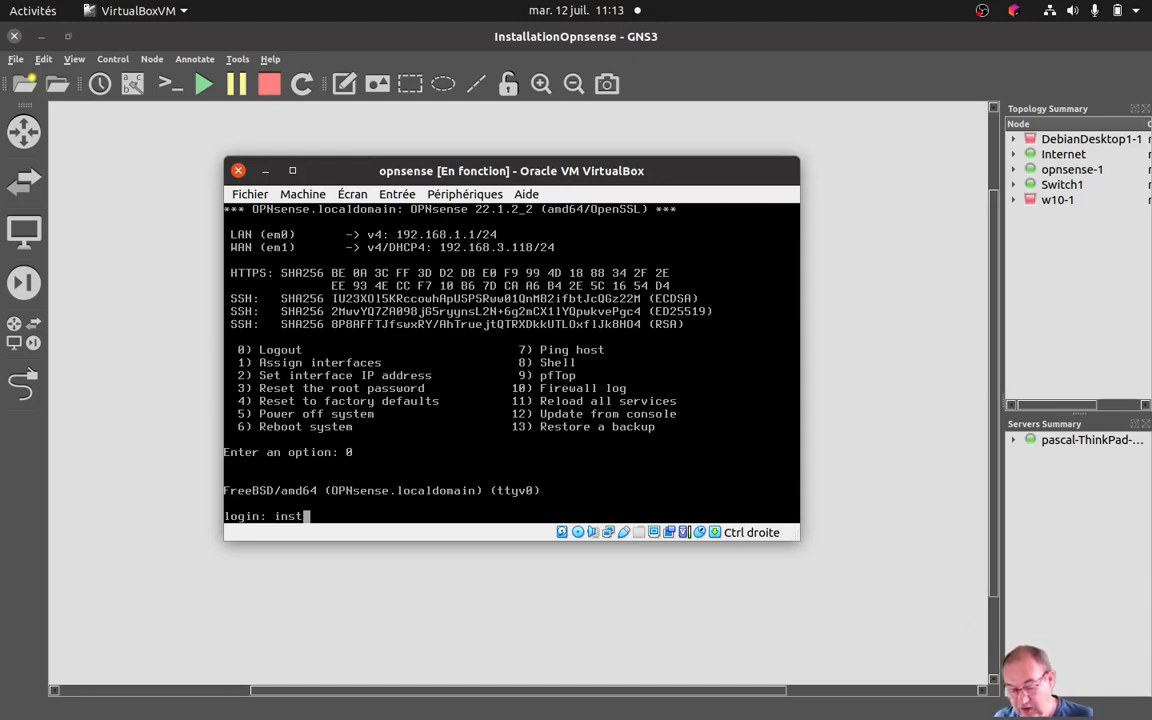
{"action": "type", "text": "aller"}
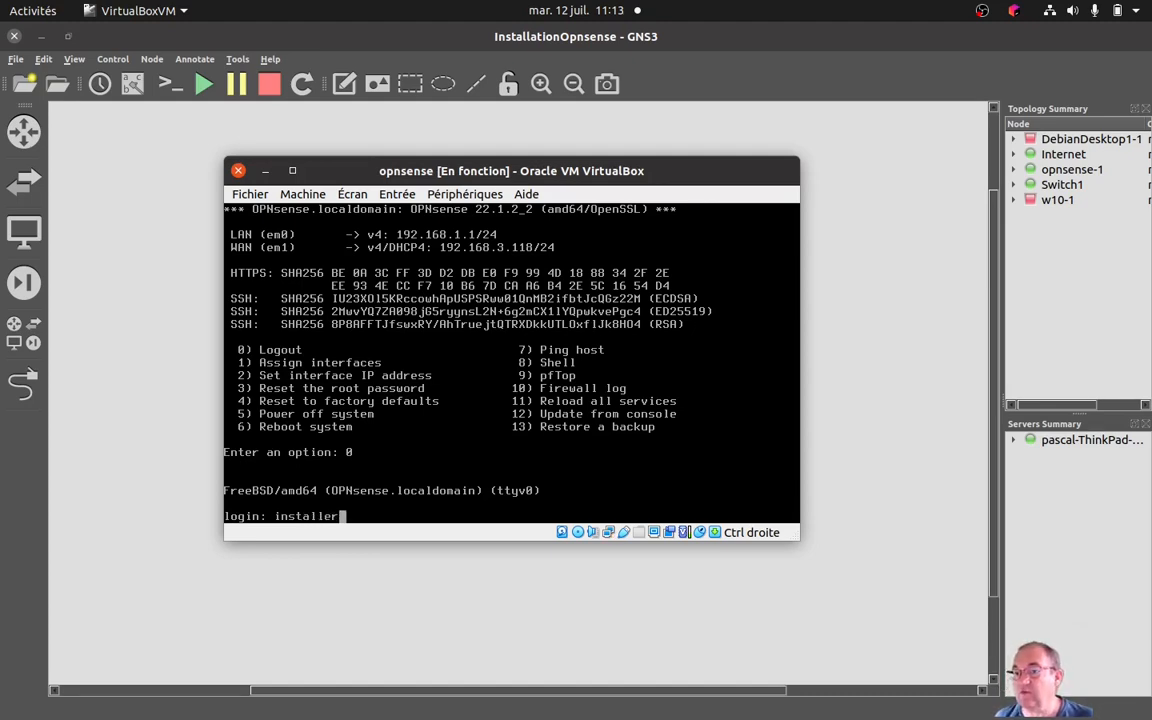
{"action": "key", "text": "Return"}
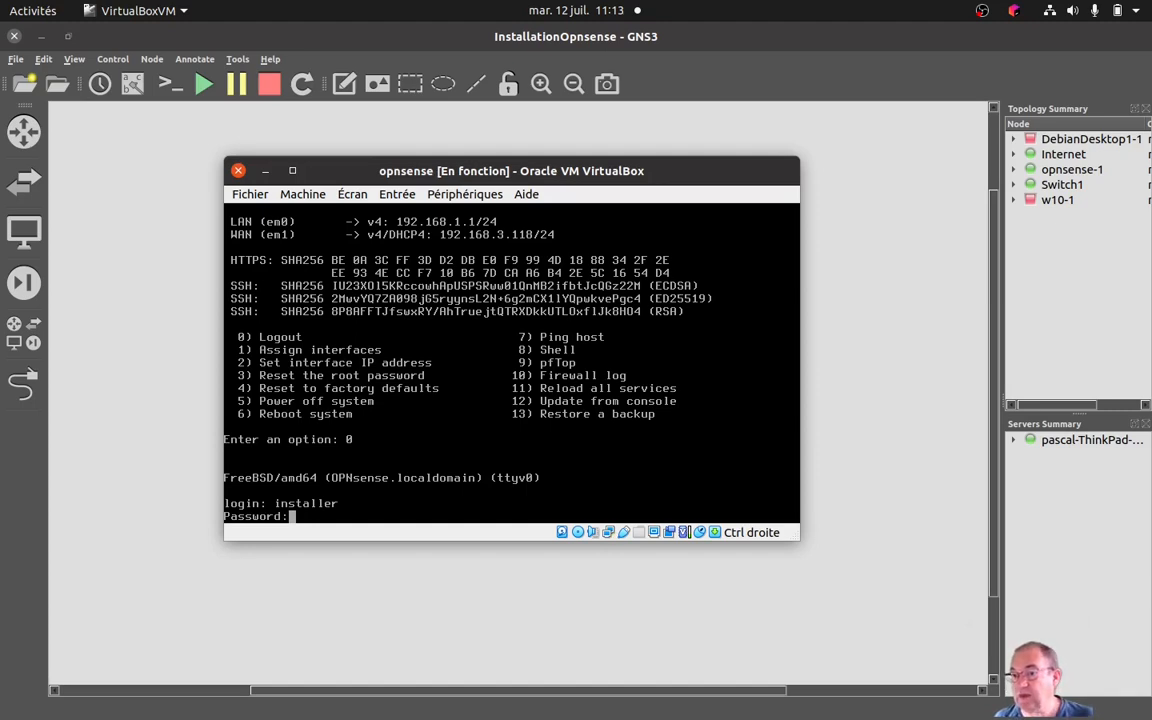
{"action": "key", "text": "Return"}
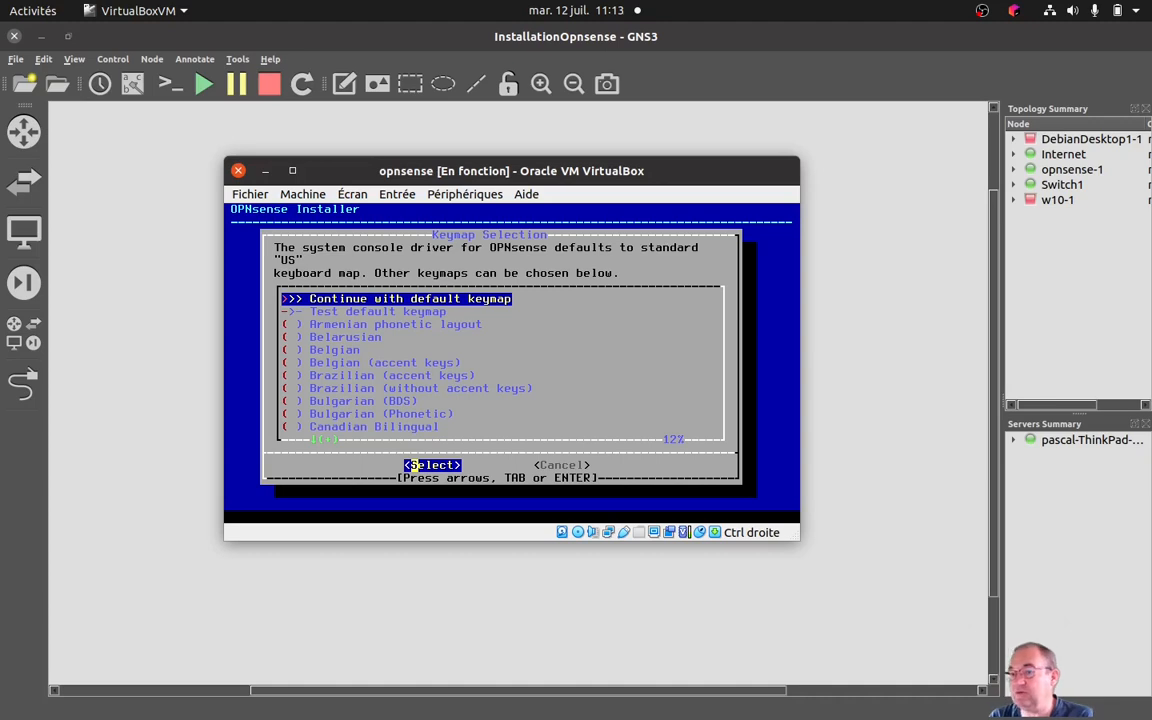
Select the French (accent keys) keymap for the system console.
{"action": "key", "text": "Down"}
{"action": "key", "text": "Down"}
{"action": "key", "text": "Down"}
{"action": "key", "text": "Down"}
{"action": "key", "text": "Down"}
{"action": "key", "text": "Down"}
{"action": "key", "text": "Down"}
{"action": "key", "text": "Down"}
{"action": "key", "text": "Down"}
{"action": "key", "text": "Down"}
{"action": "key", "text": "Down"}
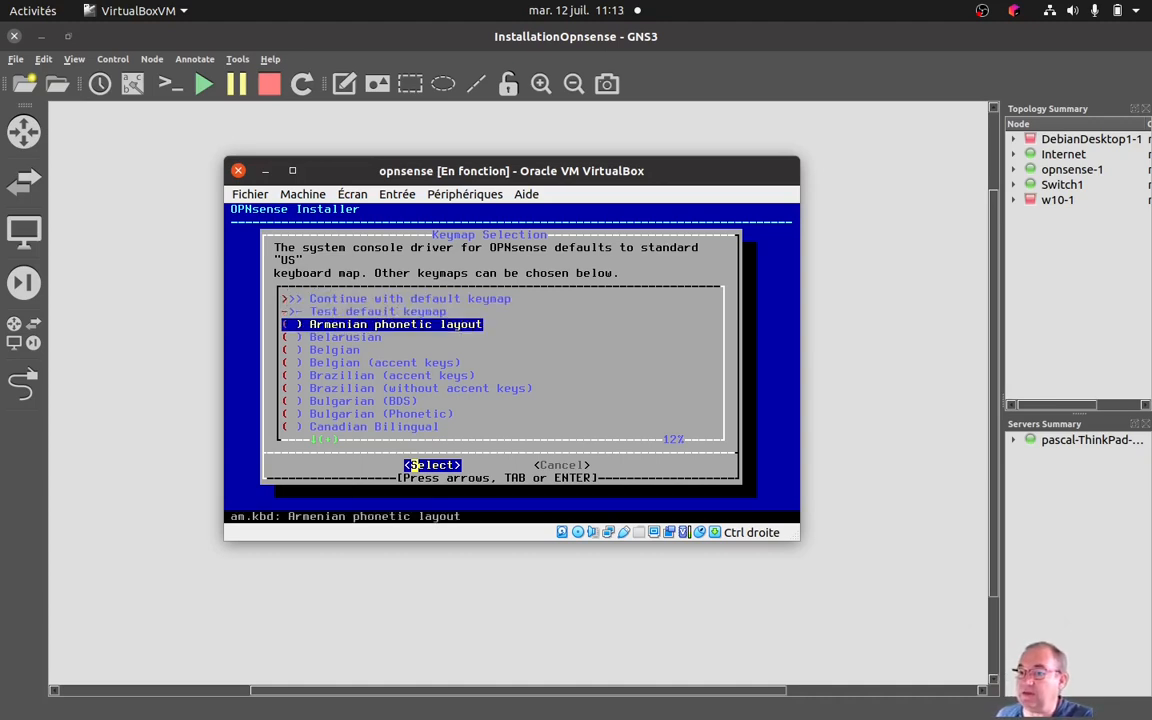
{"action": "key", "text": "Down"}
{"action": "key", "text": "Down"}
{"action": "key", "text": "Down"}
{"action": "key", "text": "Down"}
{"action": "key", "text": "Down"}
{"action": "key", "text": "Down"}
{"action": "key", "text": "Down"}
{"action": "key", "text": "Down"}
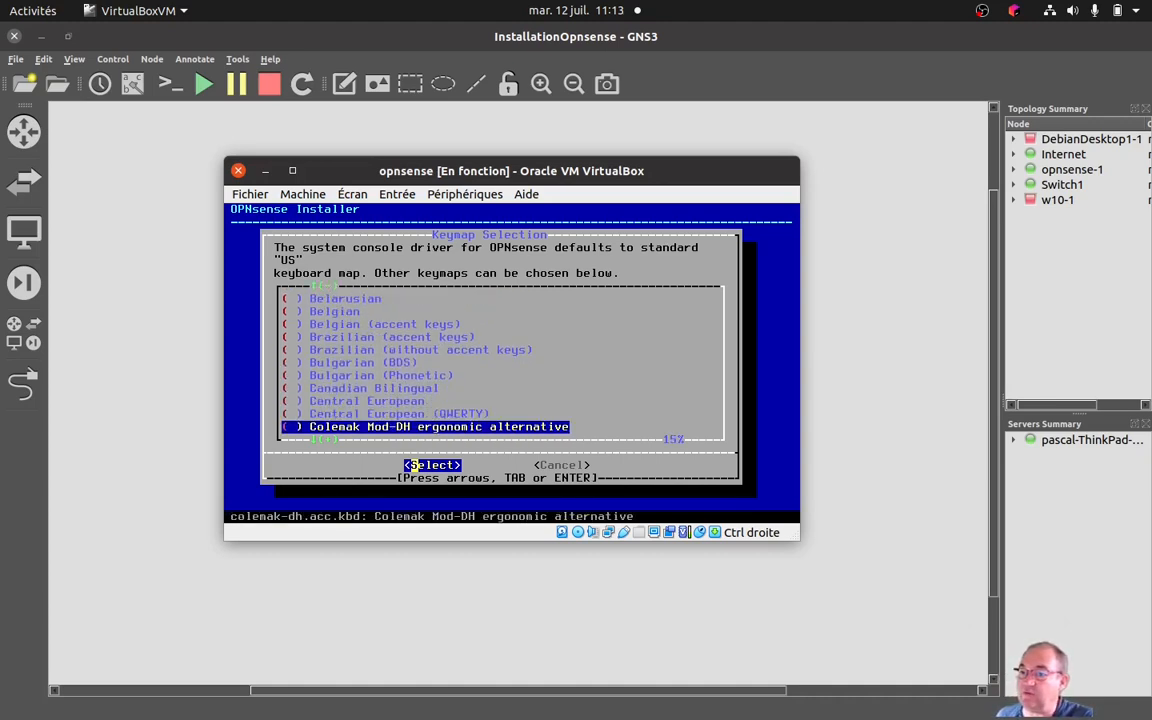
{"action": "key", "text": "Down"}
{"action": "key", "text": "Down"}
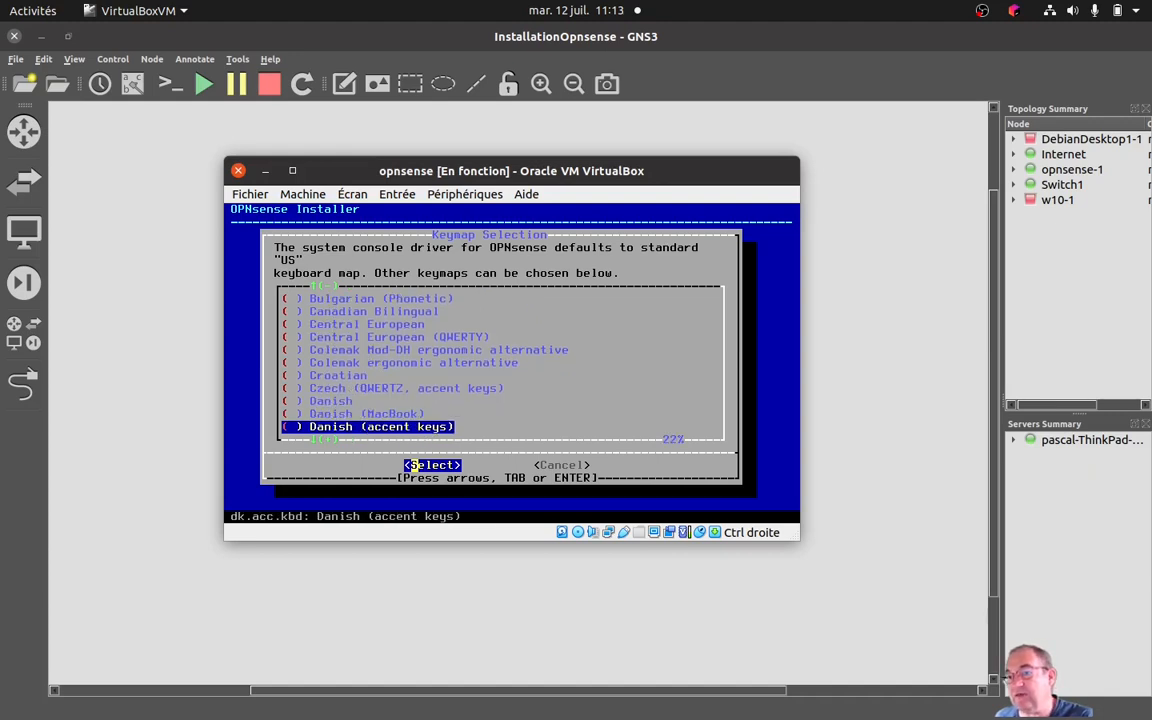
{"action": "key", "text": "Down"}
{"action": "key", "text": "Down"}
{"action": "key", "text": "Down"}
{"action": "key", "text": "Down"}
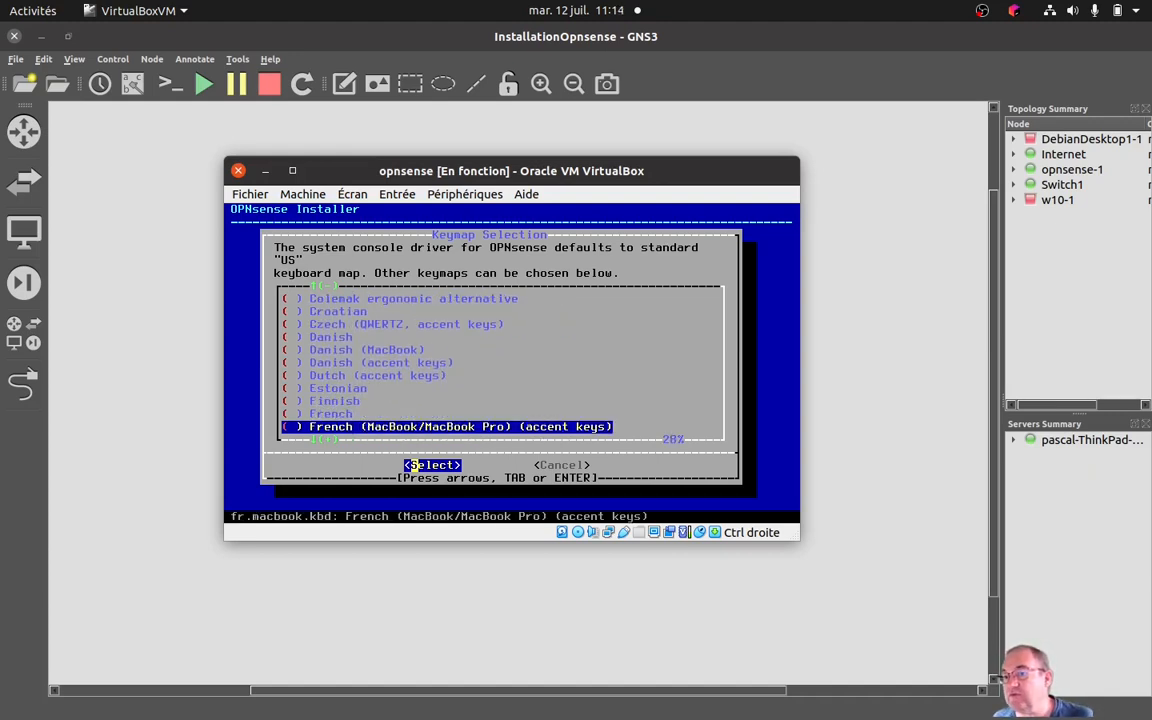
{"action": "key", "text": "Down"}
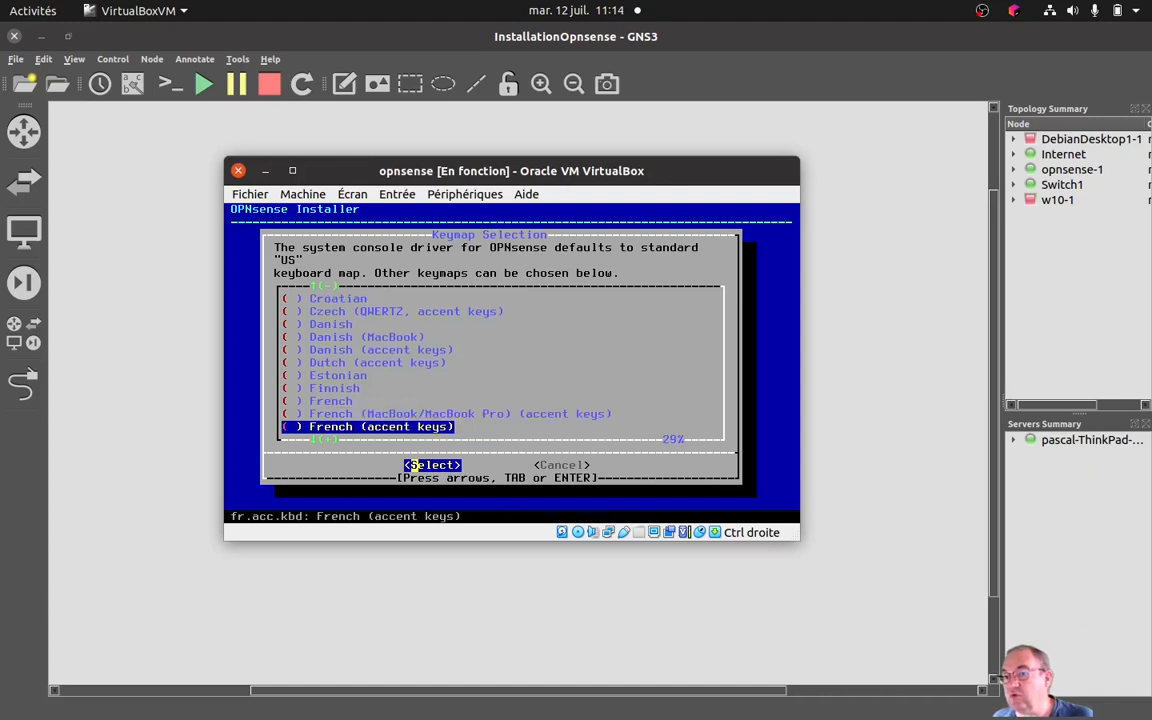
{"action": "key", "text": "Down"}
{"action": "key", "text": "Up"}
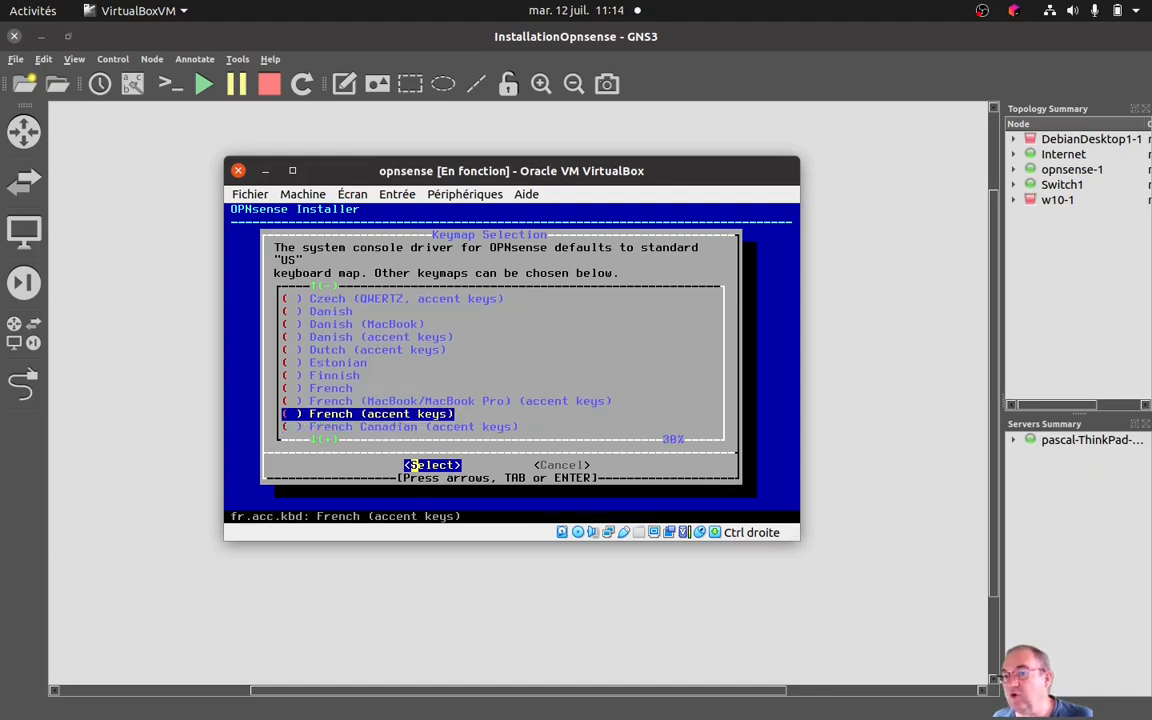
{"action": "key", "text": "Up"}
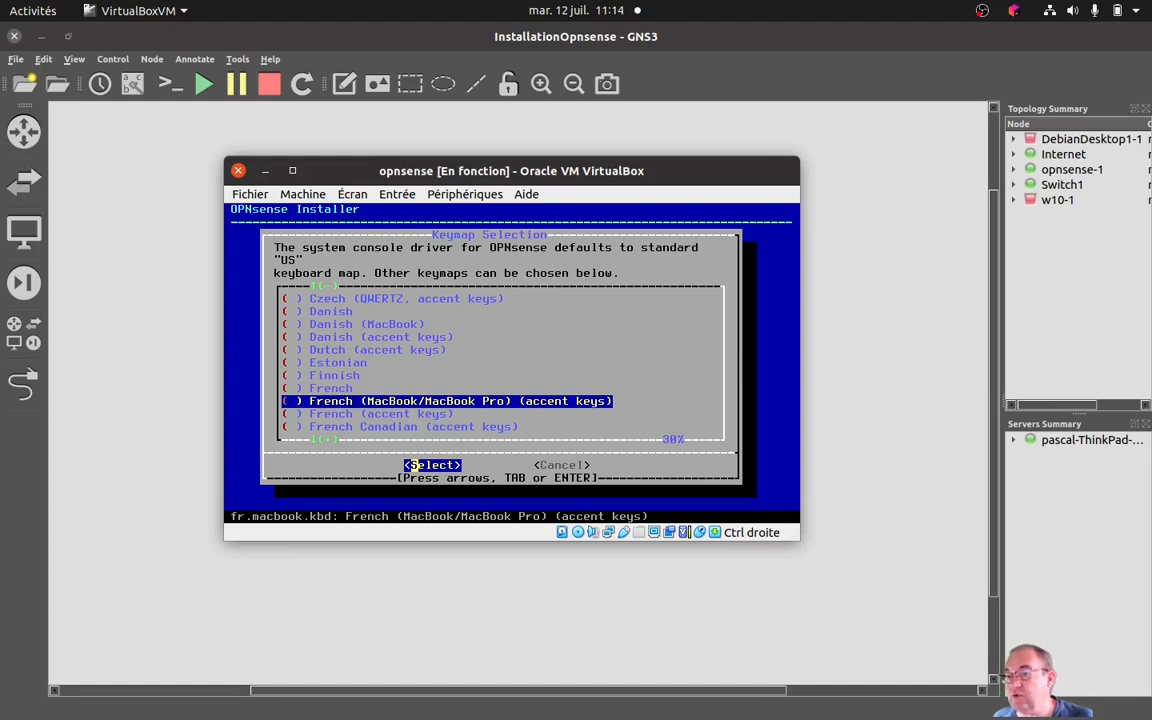
{"action": "key", "text": "Down"}
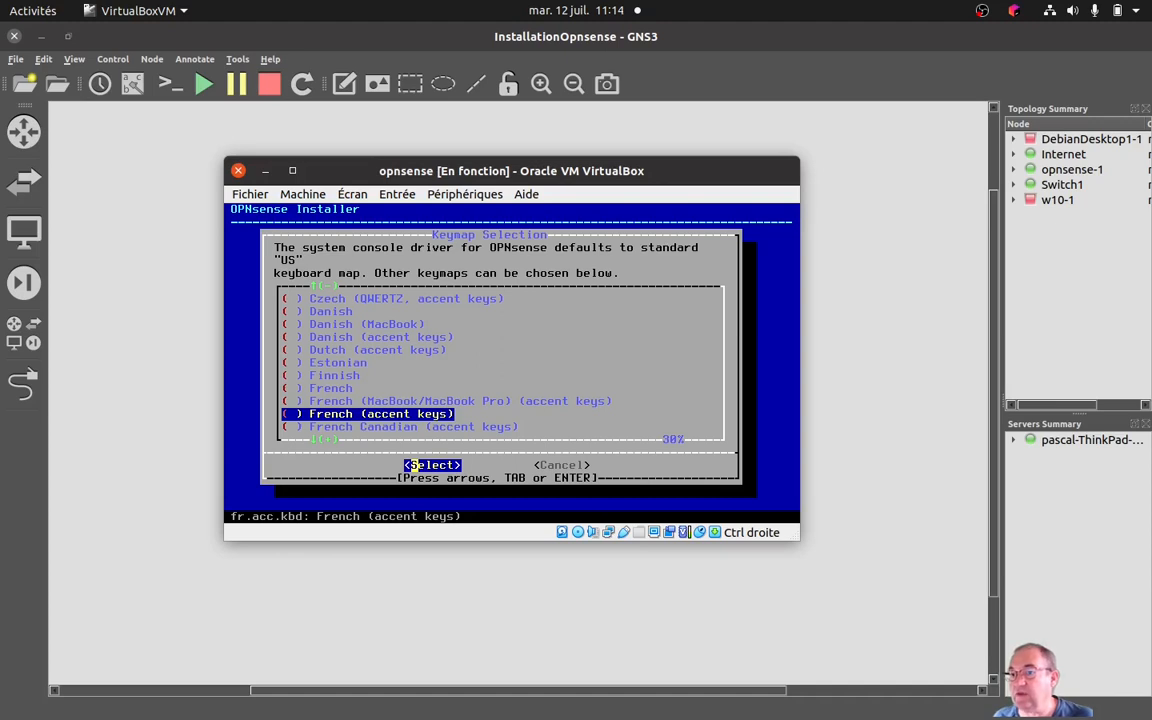
{"action": "key", "text": "Return"}
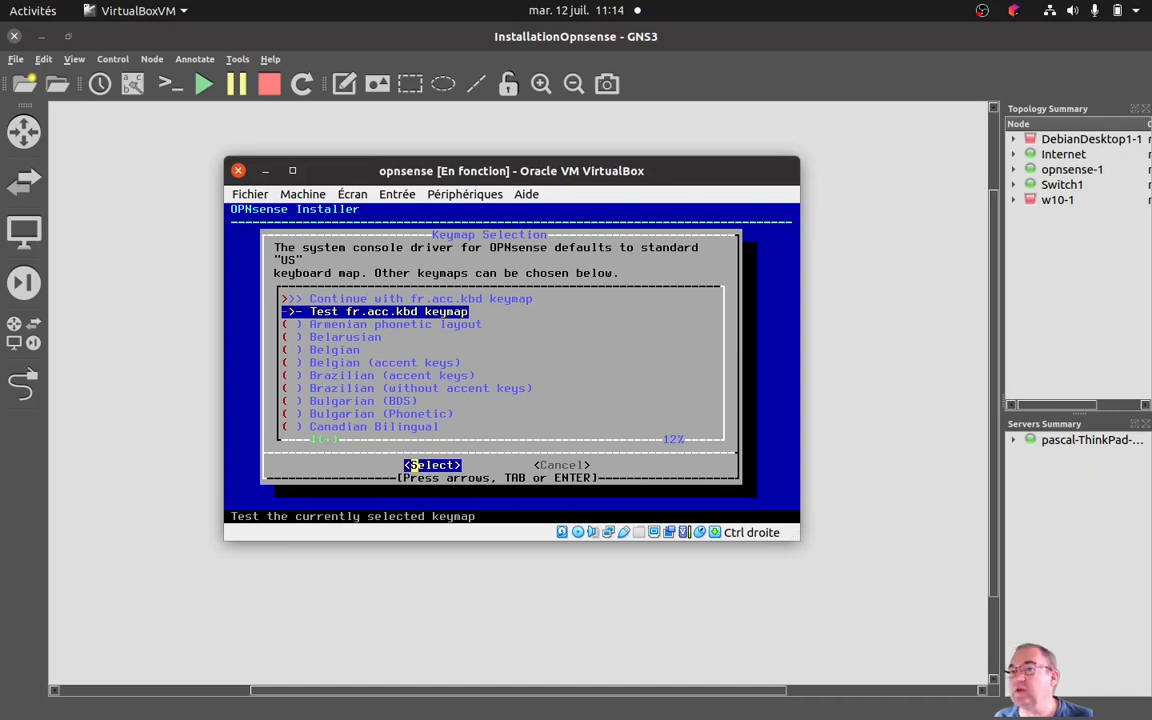
Test the fr.acc.kbd keymap by entering azererté, and end the test.
{"action": "key", "text": "Return"}
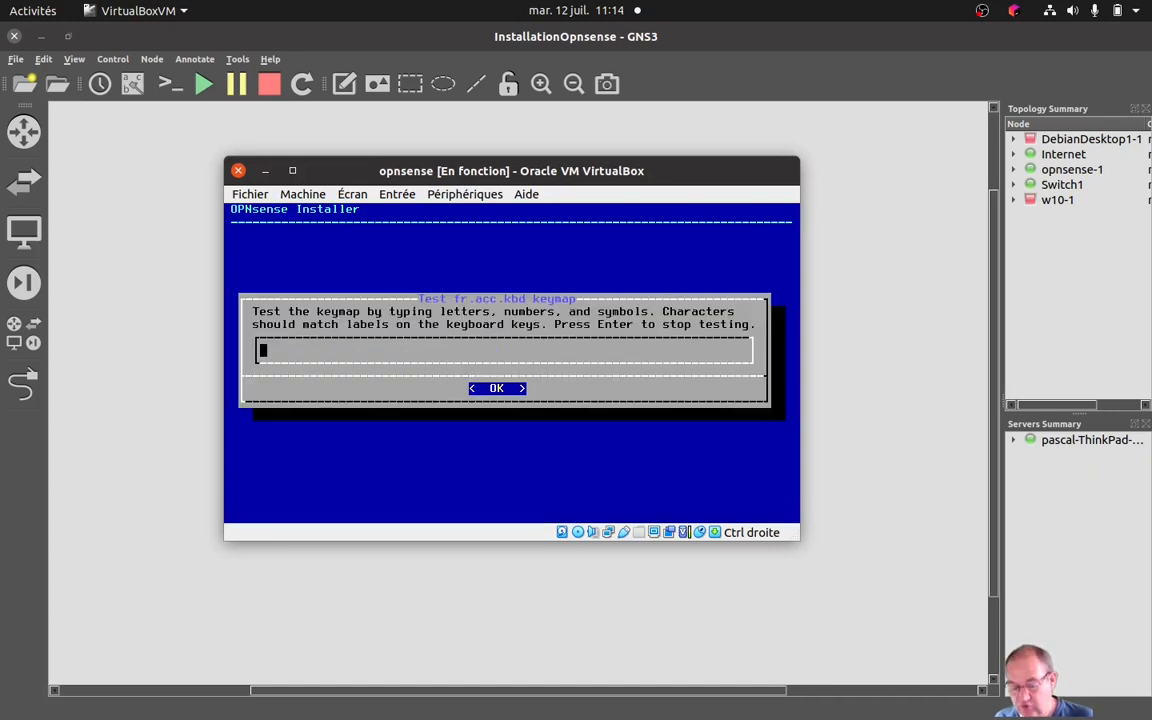
{"action": "type", "text": "z"}
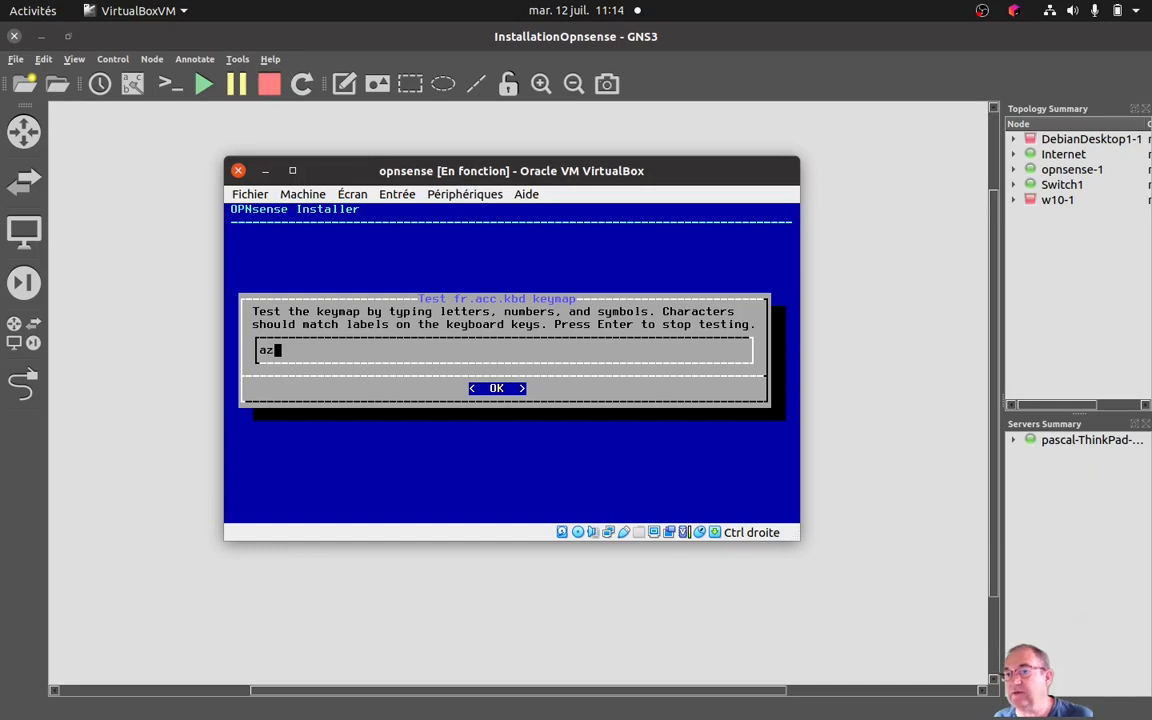
{"action": "type", "text": "erert"}
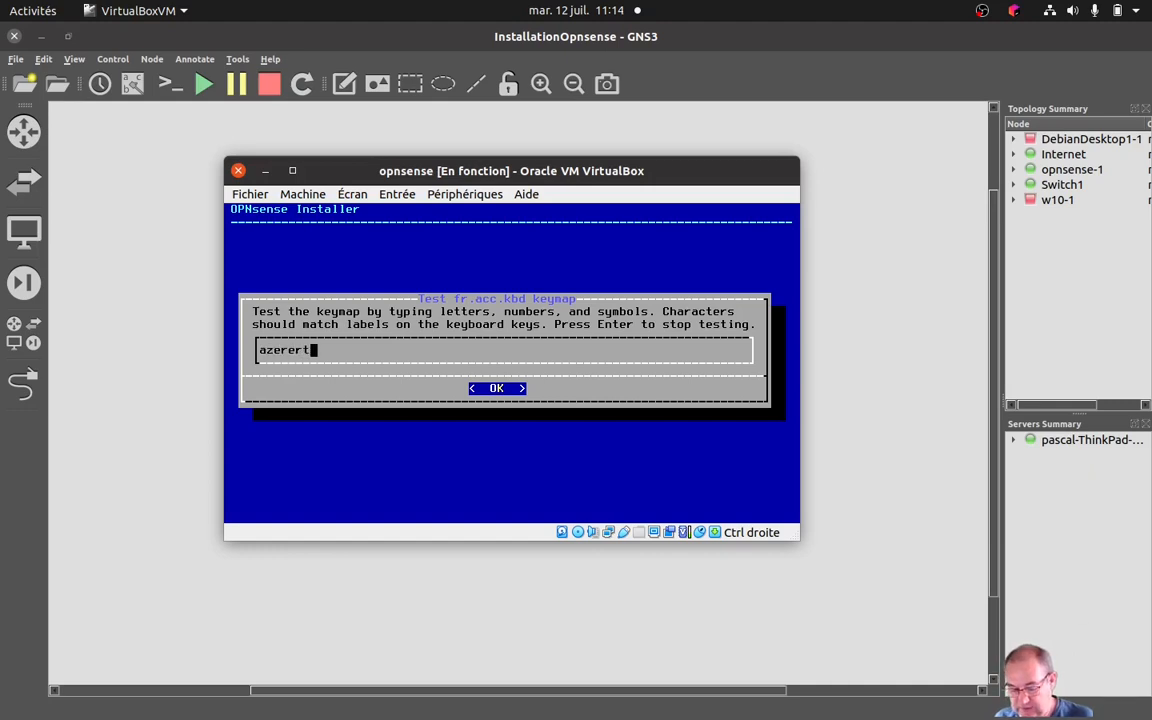
{"action": "type", "text": "é"}
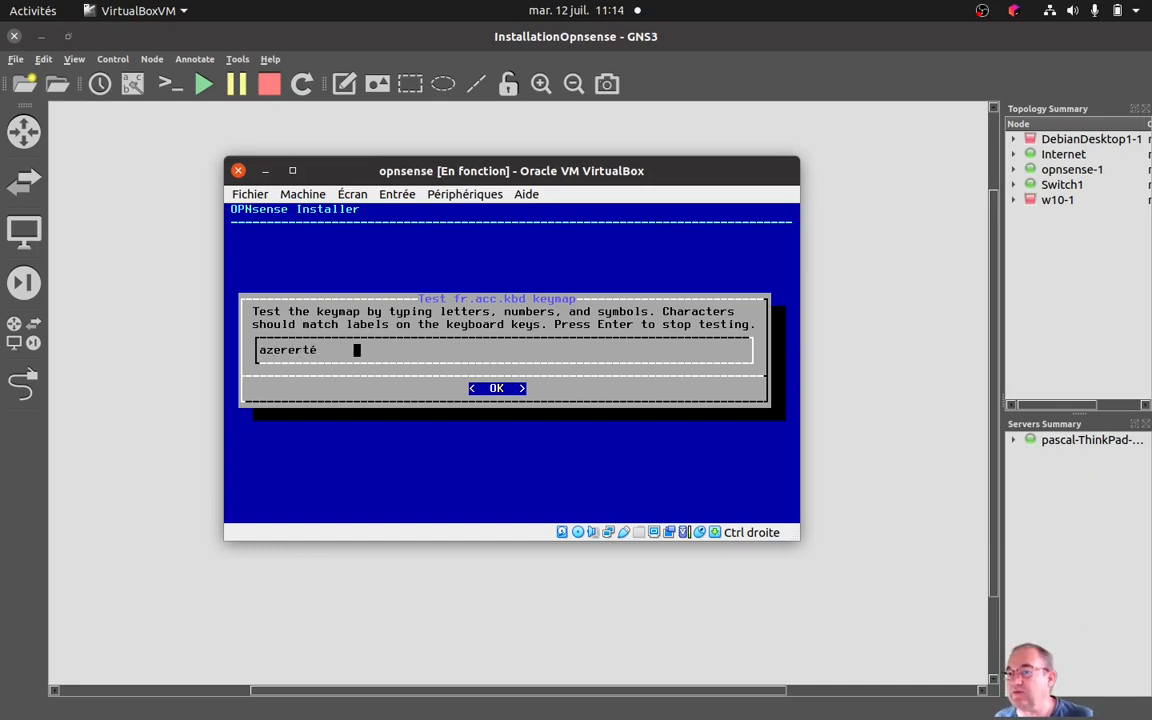
{"action": "key", "text": "Return"}
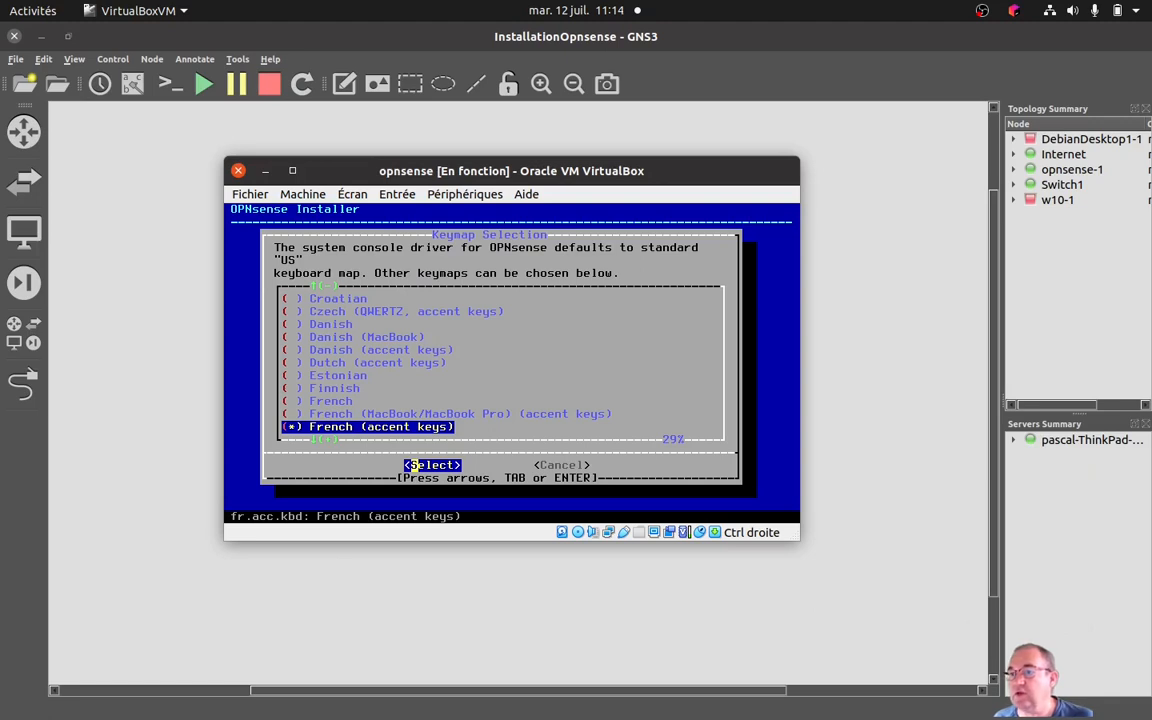
Continue the installation with the fr.acc.kbd keymap.
{"action": "key", "text": "Up"}
{"action": "key", "text": "Up"}
{"action": "key", "text": "Up"}
{"action": "key", "text": "Up"}
{"action": "key", "text": "Up"}
{"action": "key", "text": "Up"}
{"action": "key", "text": "Up"}
{"action": "key", "text": "Up"}
{"action": "key", "text": "Up"}
{"action": "key", "text": "Up"}
{"action": "key", "text": "Up"}
{"action": "key", "text": "Up"}
{"action": "key", "text": "Up"}
{"action": "key", "text": "Up"}
{"action": "key", "text": "Up"}
{"action": "key", "text": "Up"}
{"action": "key", "text": "Up"}
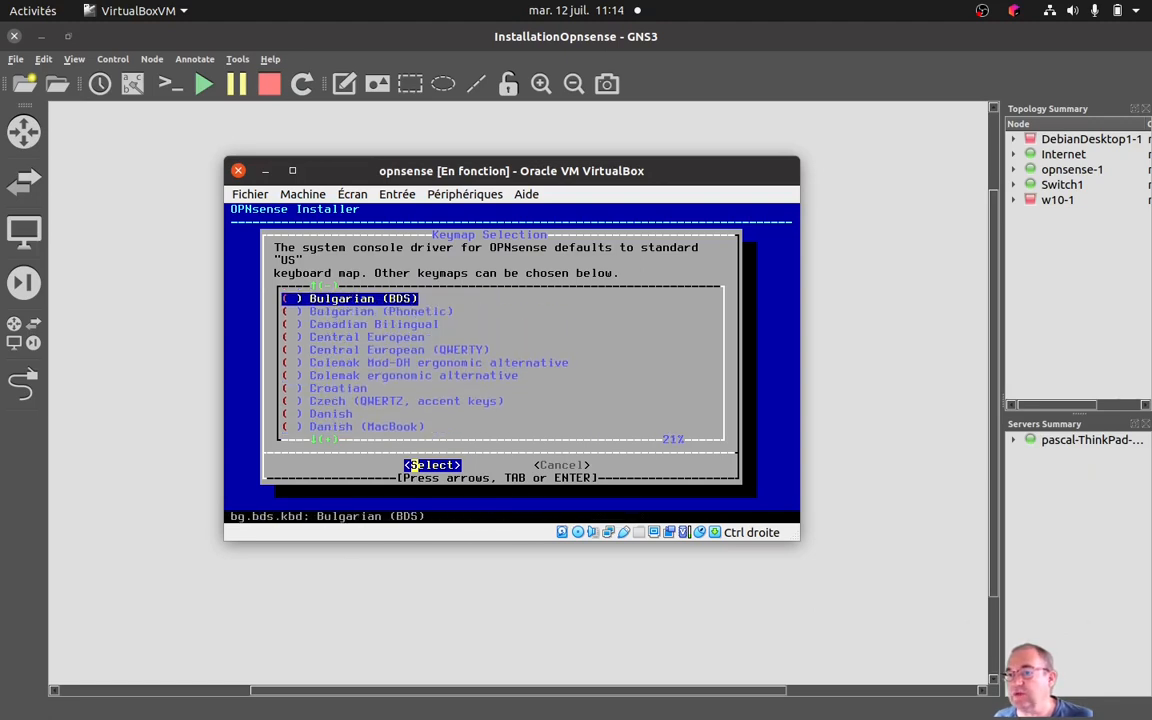
{"action": "key", "text": "Up"}
{"action": "key", "text": "Up"}
{"action": "key", "text": "Up"}
{"action": "key", "text": "Up"}
{"action": "key", "text": "Up"}
{"action": "key", "text": "Up"}
{"action": "key", "text": "Up"}
{"action": "key", "text": "Up"}
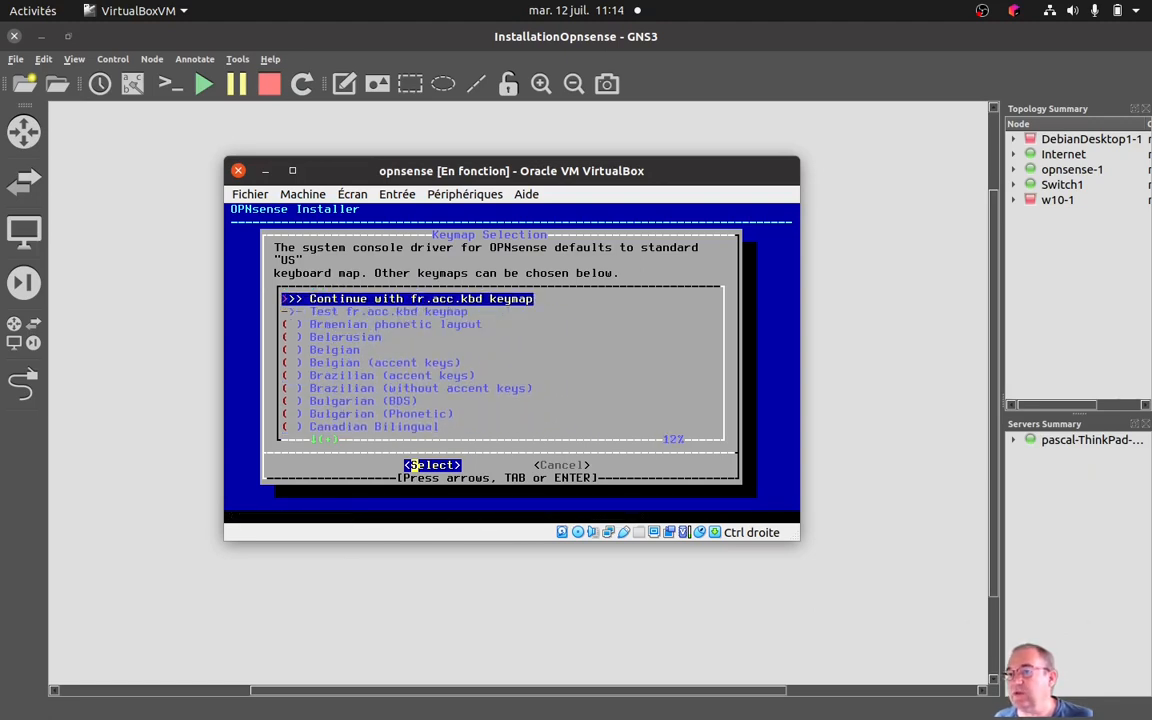
{"action": "key", "text": "Down"}
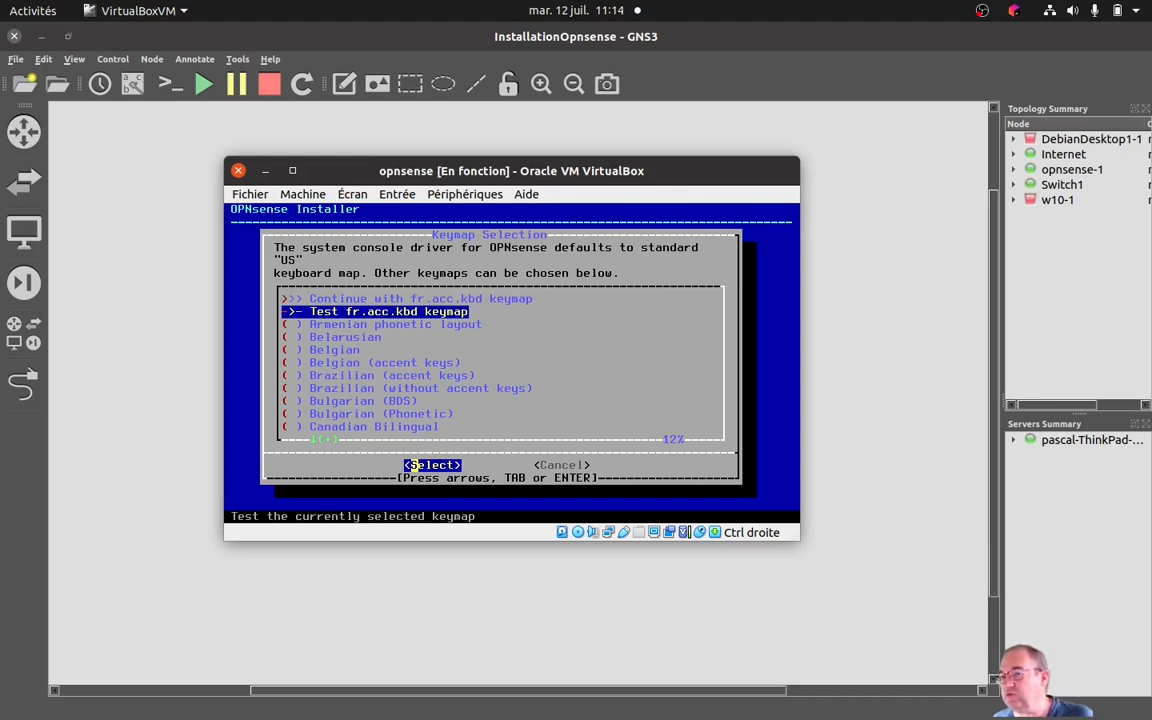
{"action": "key", "text": "Up"}
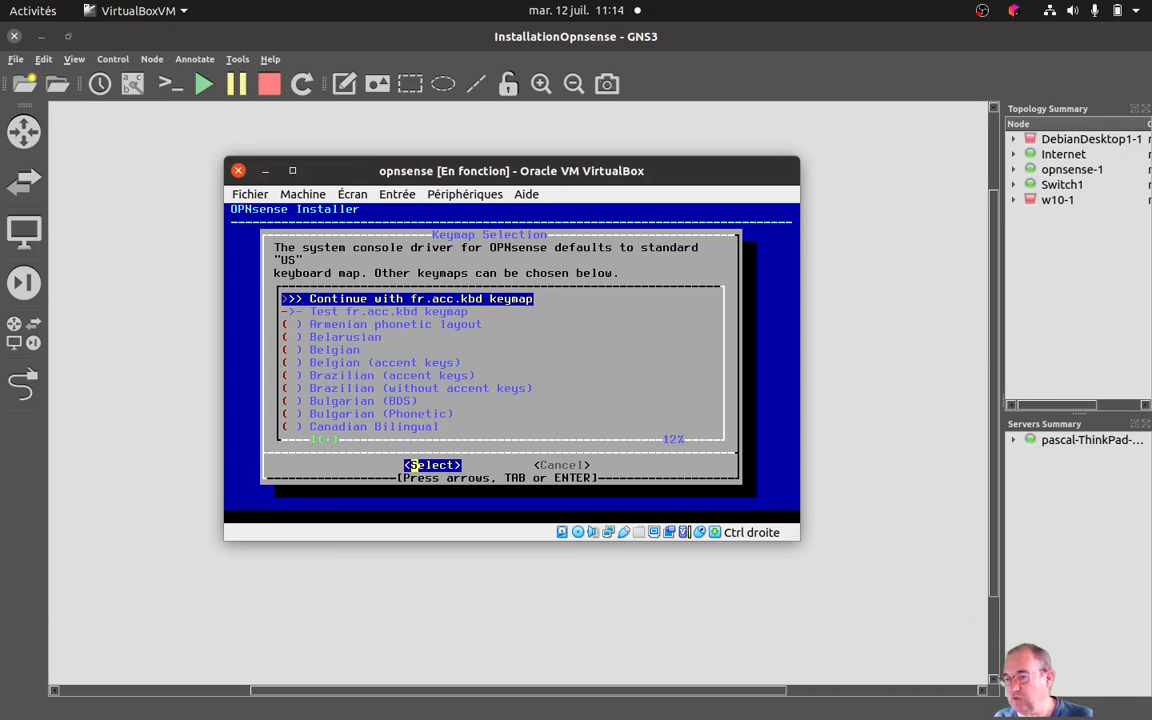
{"action": "key", "text": "Return"}
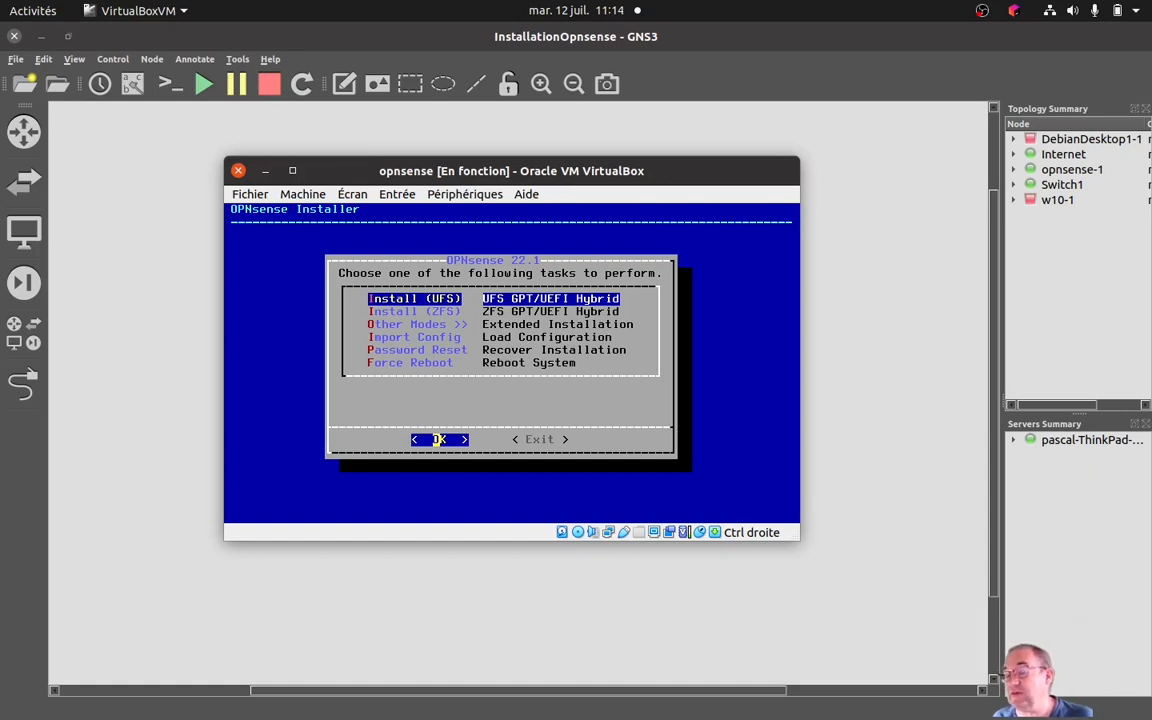
Compare the UFS and ZFS installation tasks and start Install (ZFS) with the GPT/UEFI Hybrid scheme.
{"action": "key", "text": "Down"}
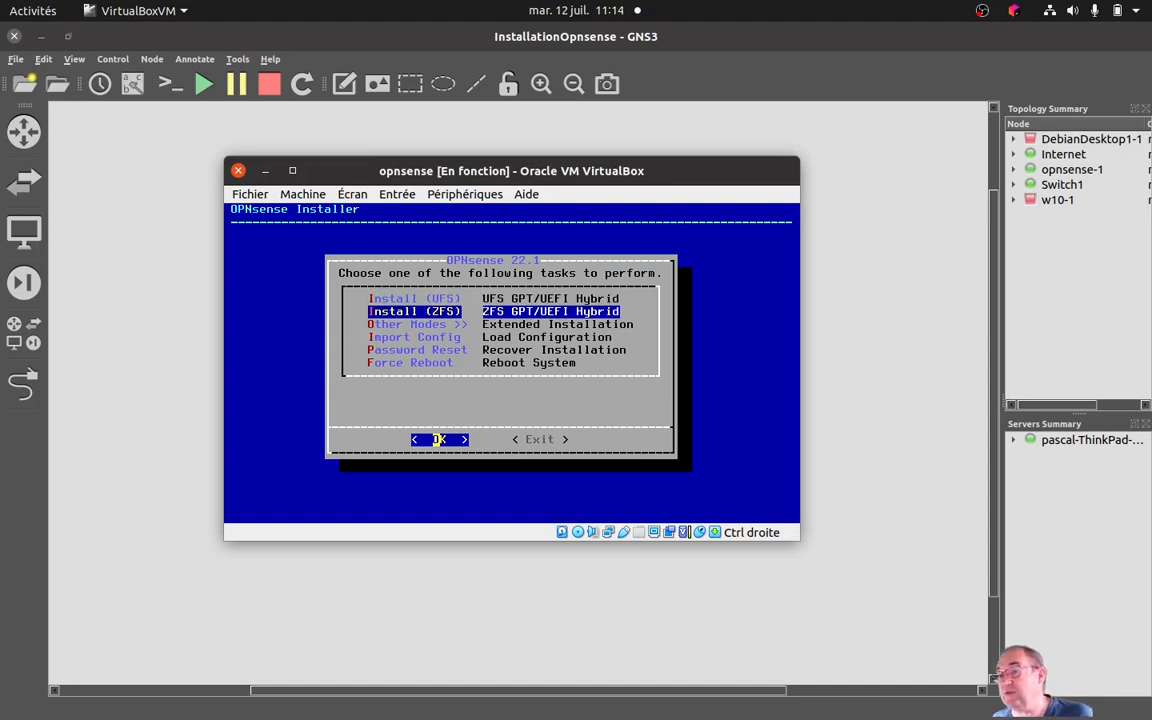
{"action": "key", "text": "Up"}
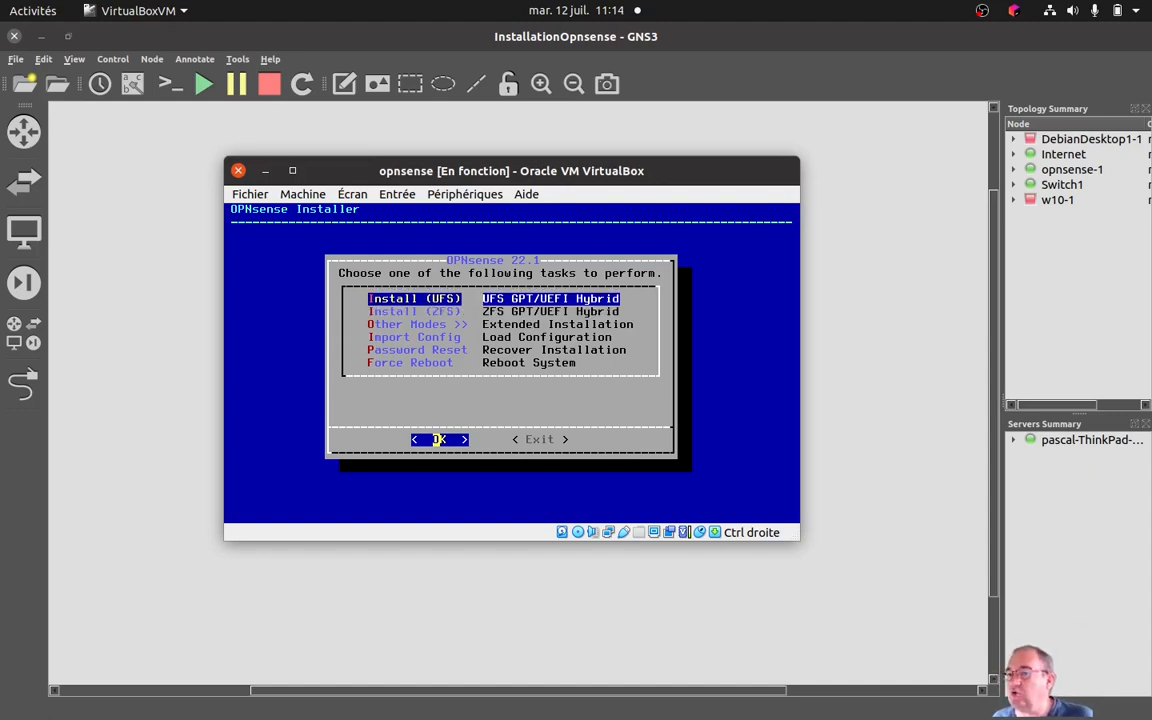
{"action": "key", "text": "Down"}
{"action": "key", "text": "Up"}
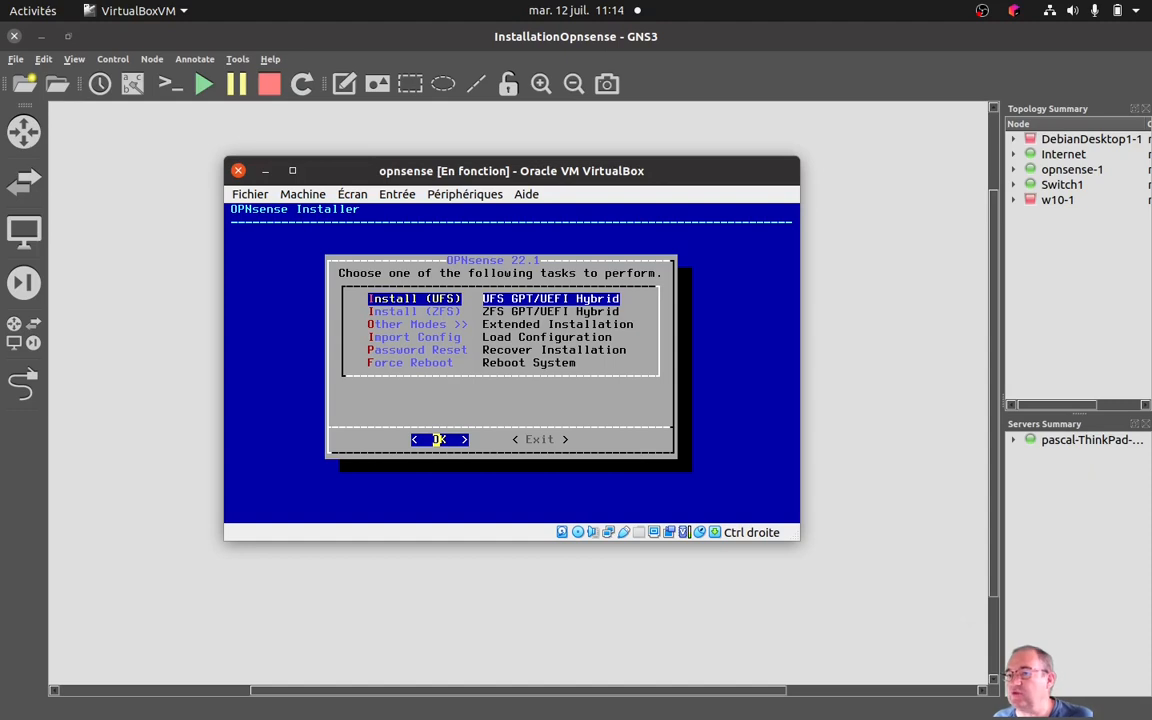
{"action": "key", "text": "Down"}
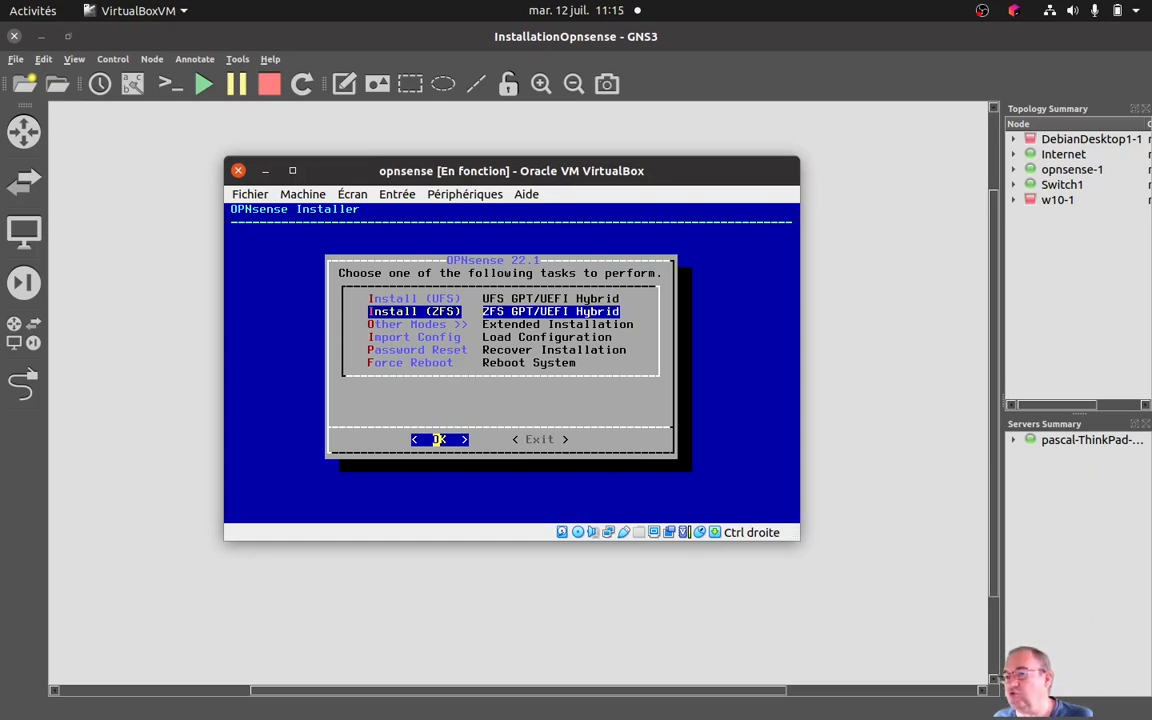
{"action": "key", "text": "Up"}
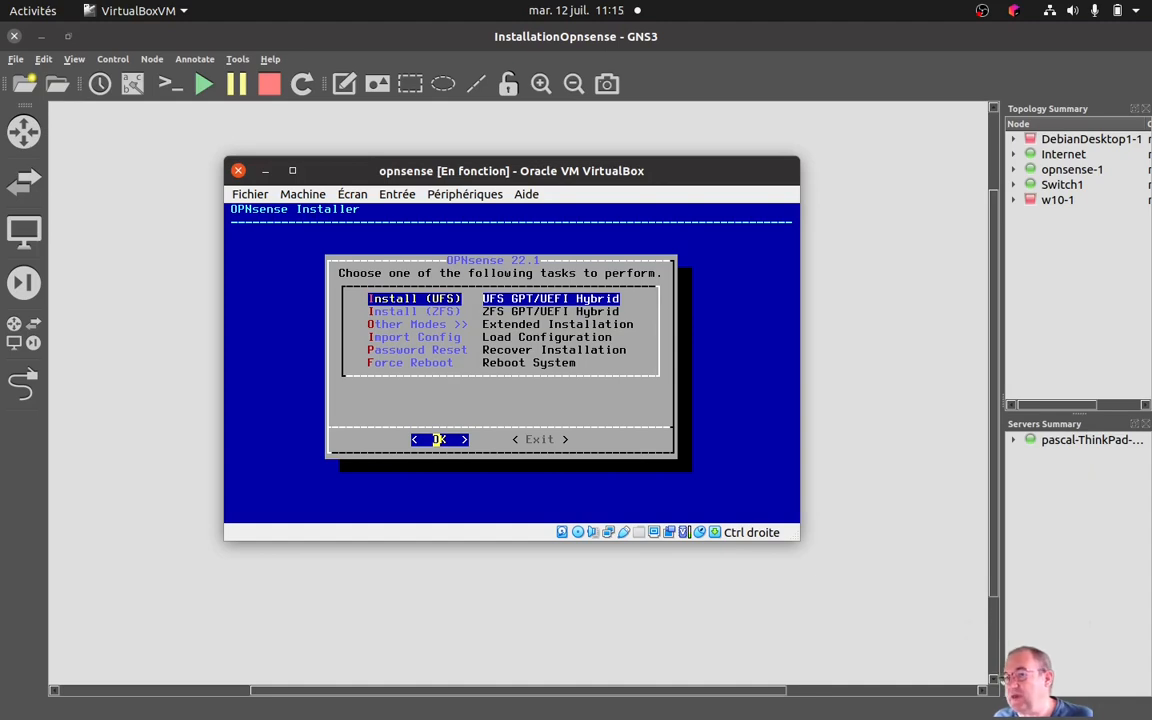
{"action": "key", "text": "Down"}
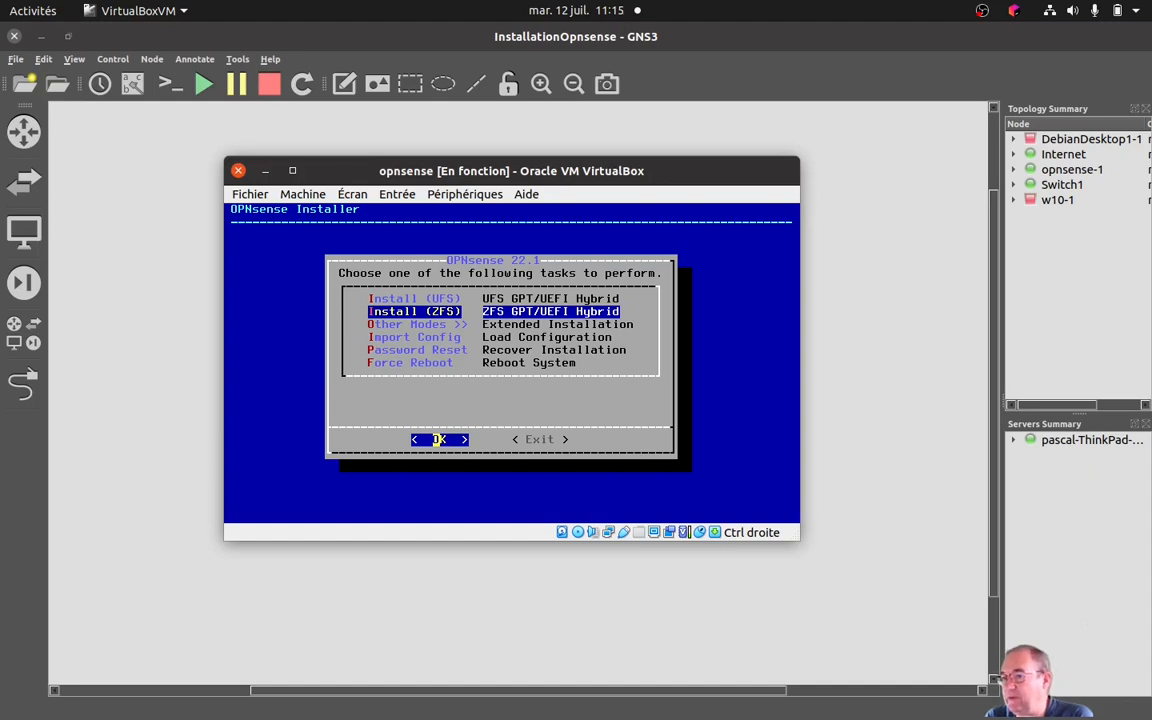
{"action": "key", "text": "Return"}
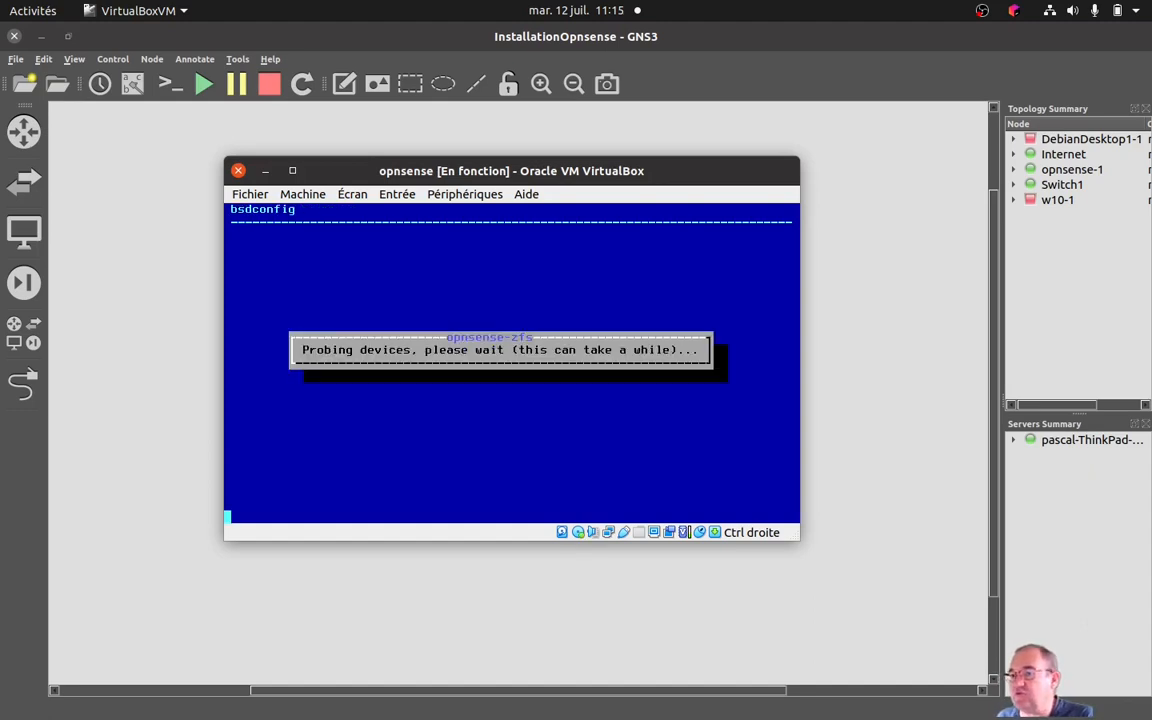
Cancel the ZFS configuration at the virtual device type selection and exit the installer.
{"action": "key", "text": "Down"}
{"action": "key", "text": "Down"}
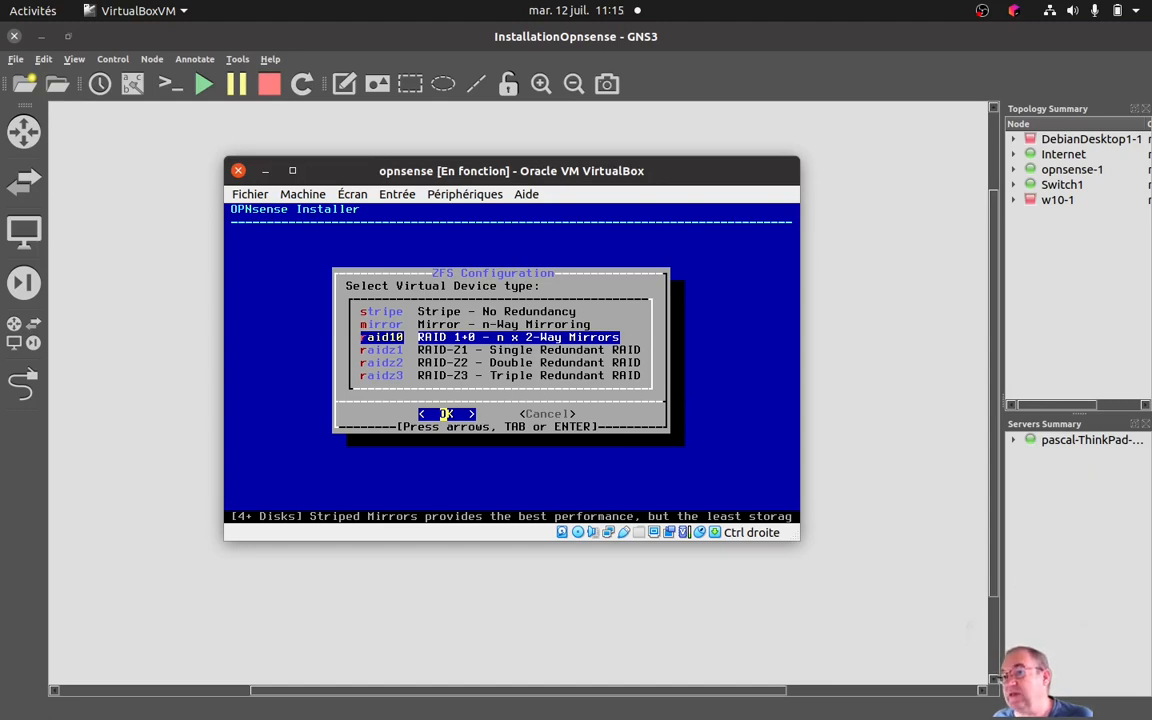
{"action": "key", "text": "Tab"}
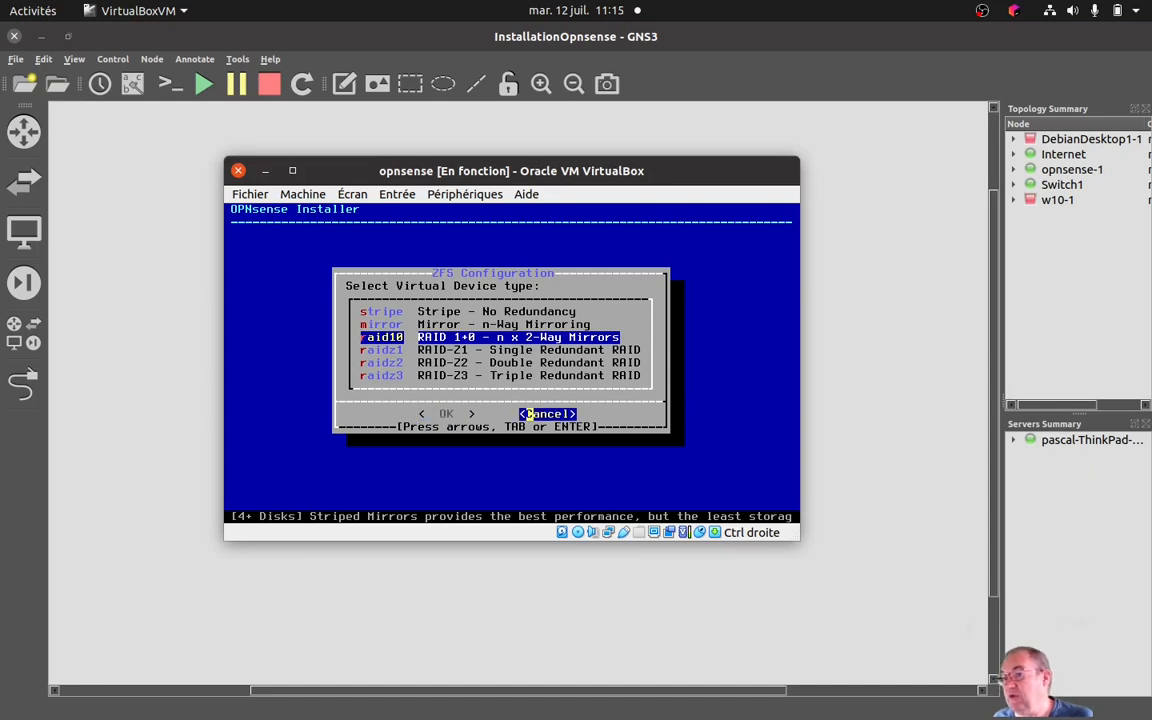
{"action": "key", "text": "Return"}
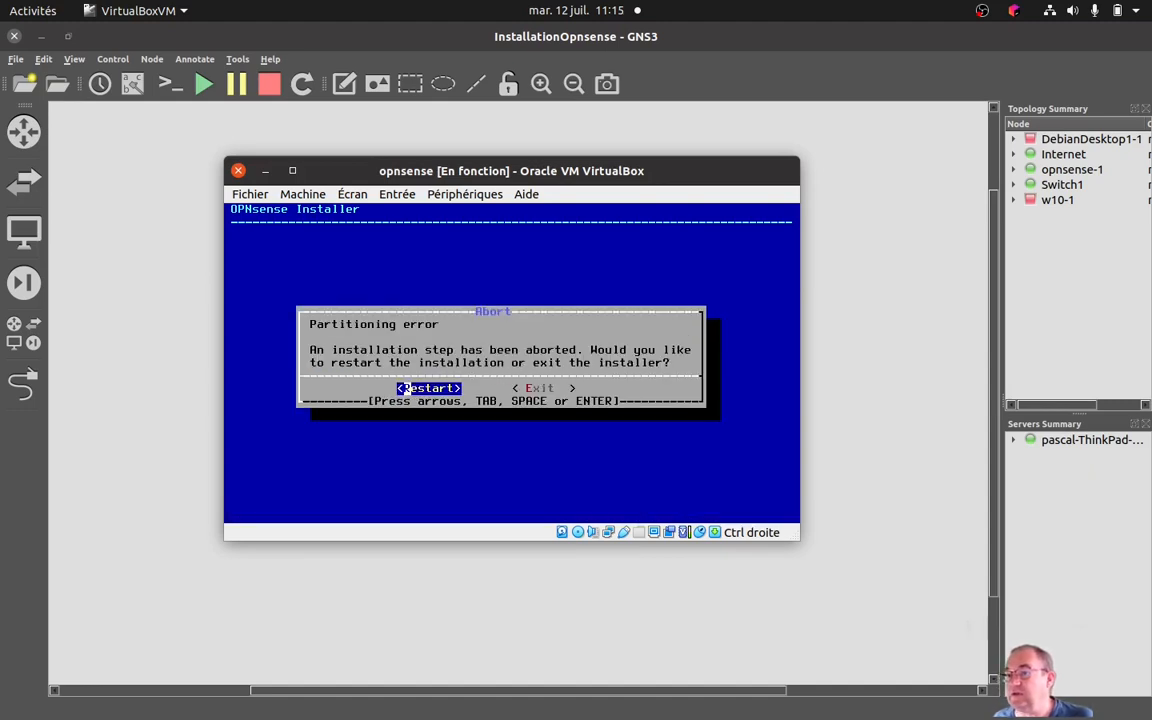
{"action": "key", "text": "Tab"}
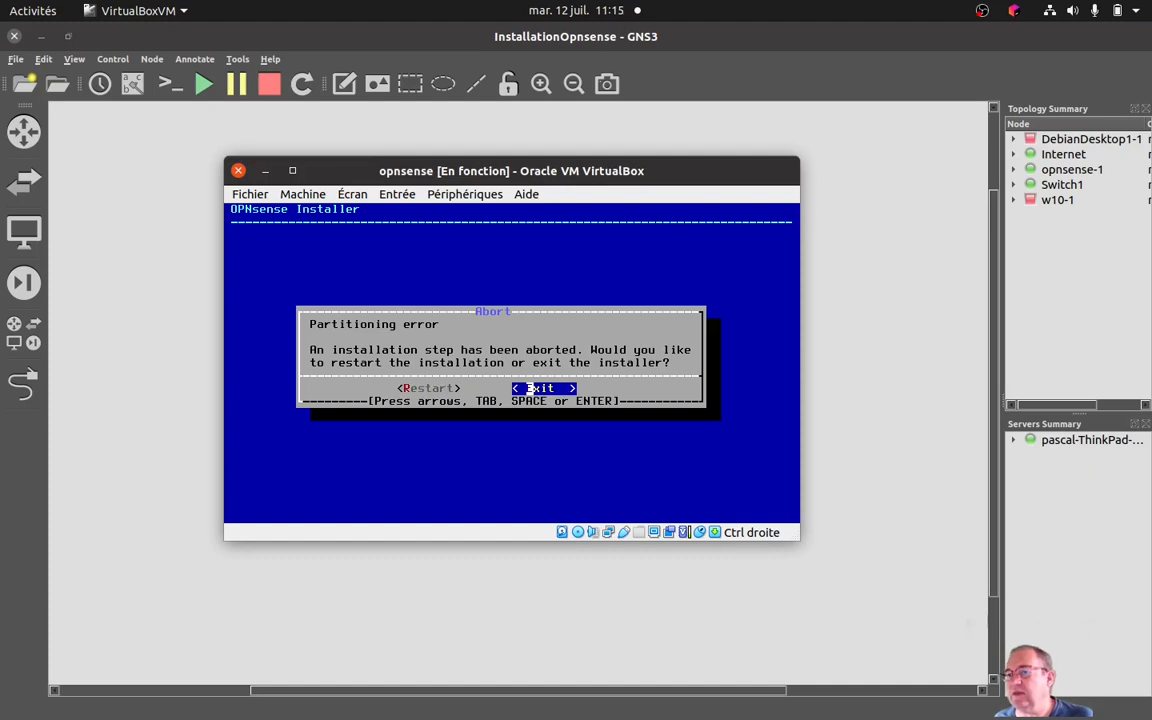
{"action": "key", "text": "Return"}
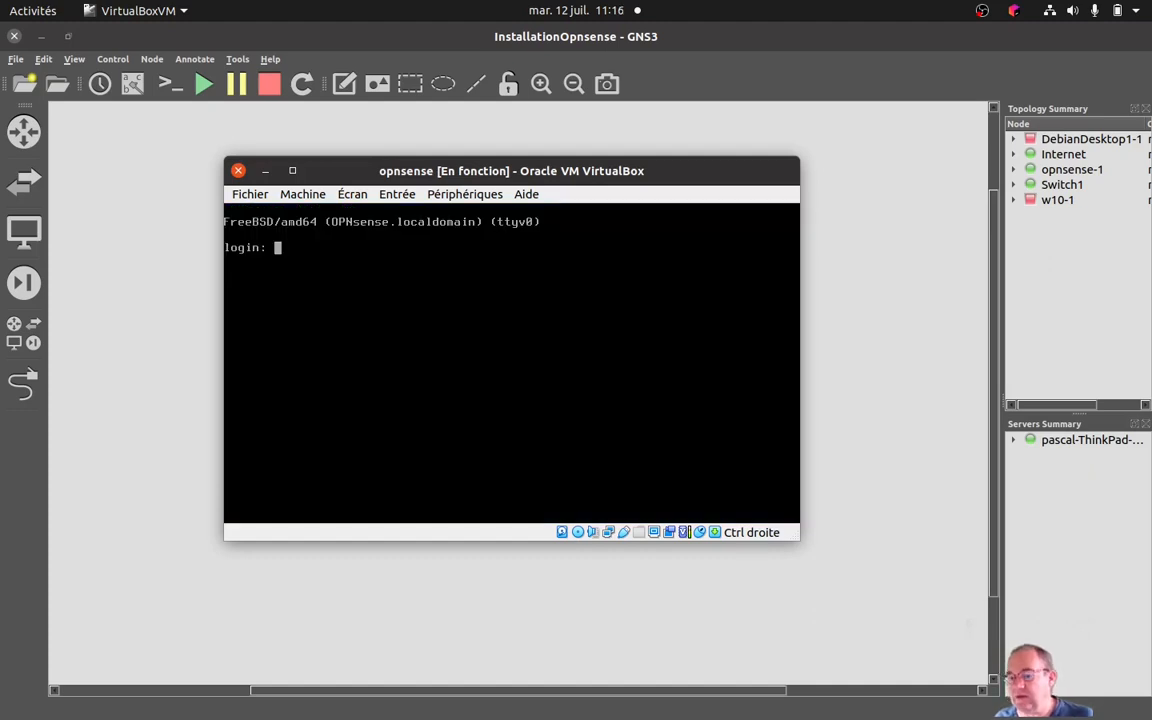
Log in again as installer with the account password to relaunch the OPNsense installer.
{"action": "type", "text": "instq"}
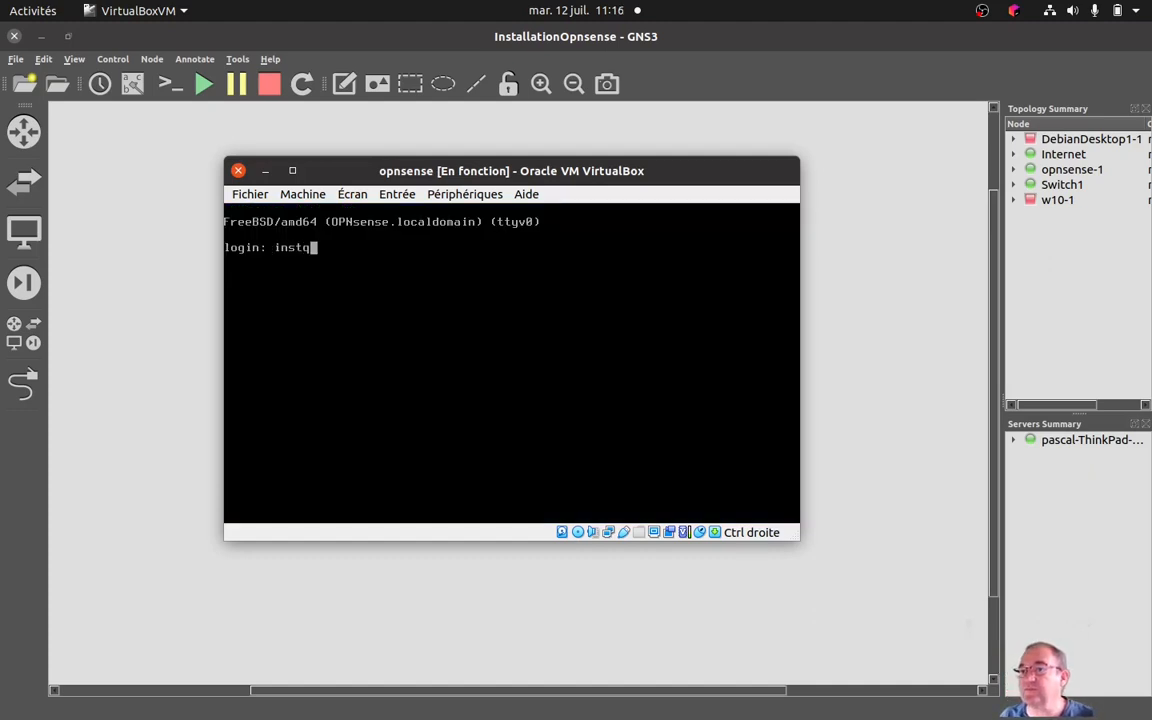
{"action": "key", "text": "BackSpace"}
{"action": "type", "text": "aller"}
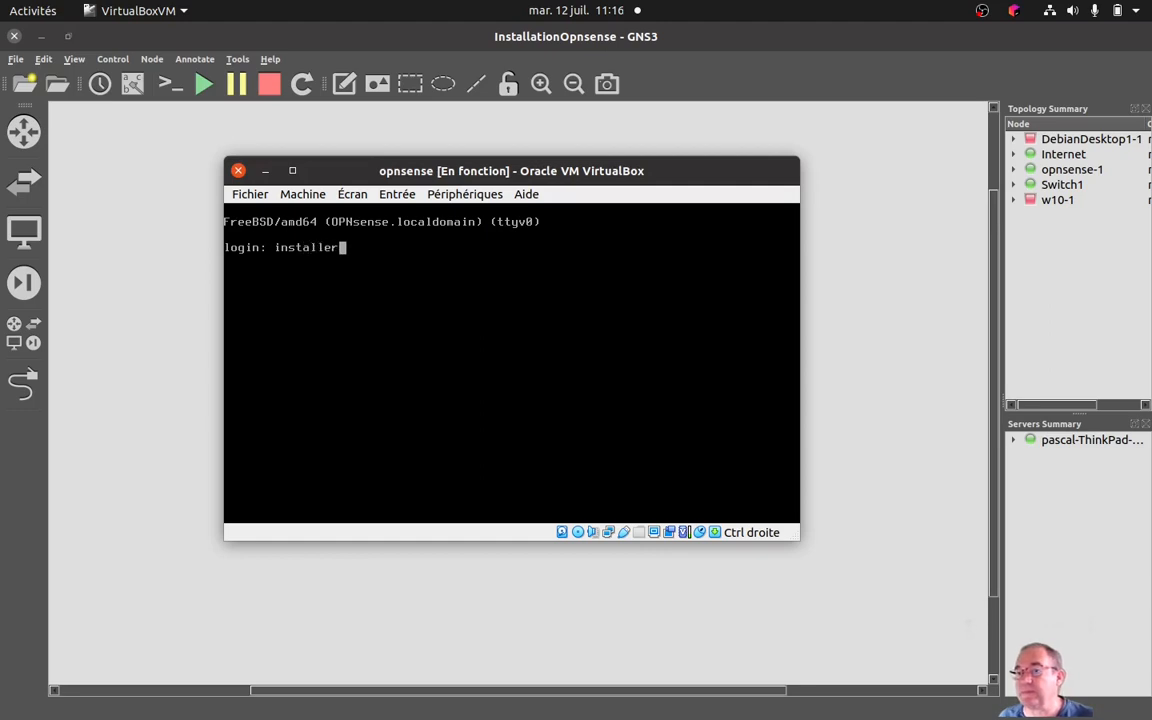
{"action": "key", "text": "Return"}
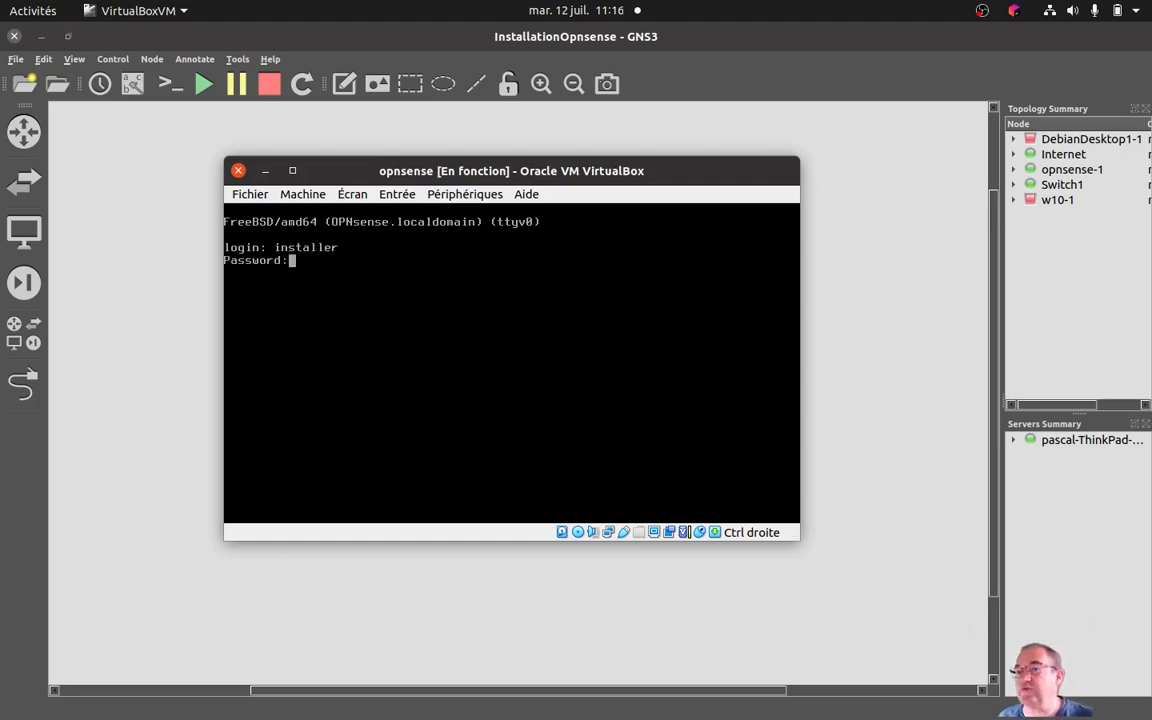
{"action": "key", "text": "Return"}
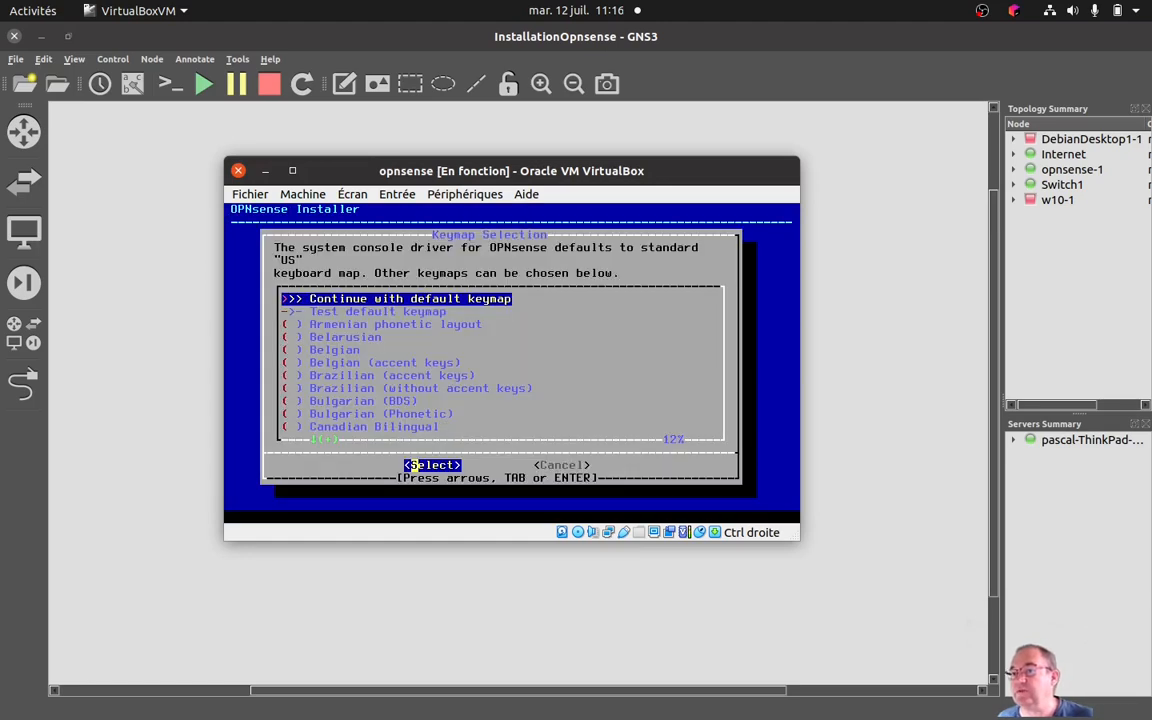
Select the French (accent keys) keymap and continue the installation with fr.acc.kbd.
{"action": "key", "text": "Down"}
{"action": "key", "text": "Down"}
{"action": "key", "text": "Down"}
{"action": "key", "text": "Down"}
{"action": "key", "text": "Down"}
{"action": "key", "text": "Down"}
{"action": "key", "text": "Down"}
{"action": "key", "text": "Down"}
{"action": "key", "text": "Down"}
{"action": "key", "text": "Down"}
{"action": "key", "text": "Down"}
{"action": "key", "text": "Down"}
{"action": "key", "text": "Down"}
{"action": "key", "text": "Down"}
{"action": "key", "text": "Down"}
{"action": "key", "text": "Down"}
{"action": "key", "text": "Down"}
{"action": "key", "text": "Down"}
{"action": "key", "text": "Down"}
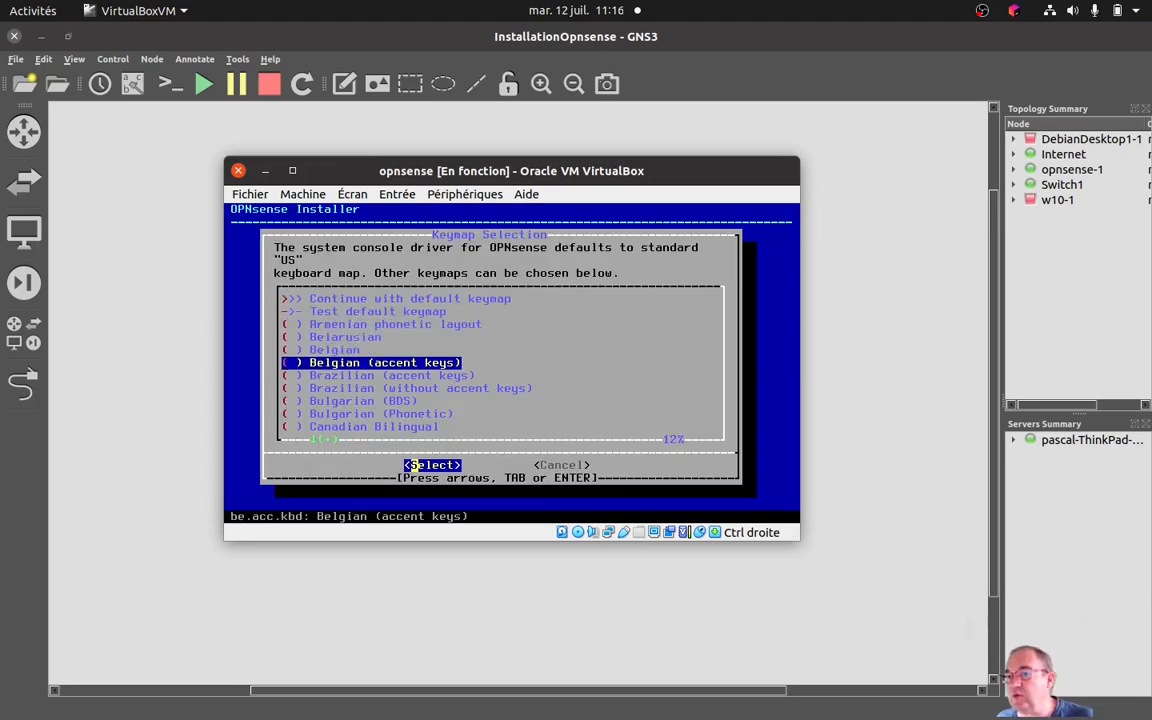
{"action": "key", "text": "Down"}
{"action": "key", "text": "Down"}
{"action": "key", "text": "Down"}
{"action": "key", "text": "Down"}
{"action": "key", "text": "Down"}
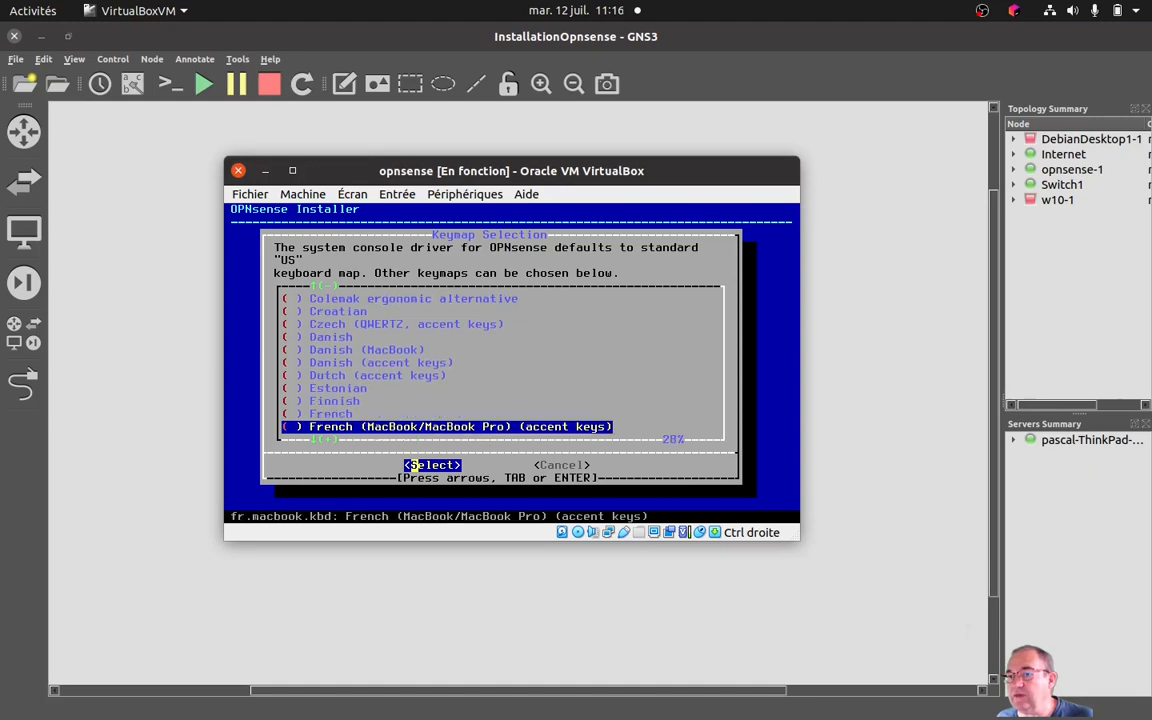
{"action": "key", "text": "Down"}
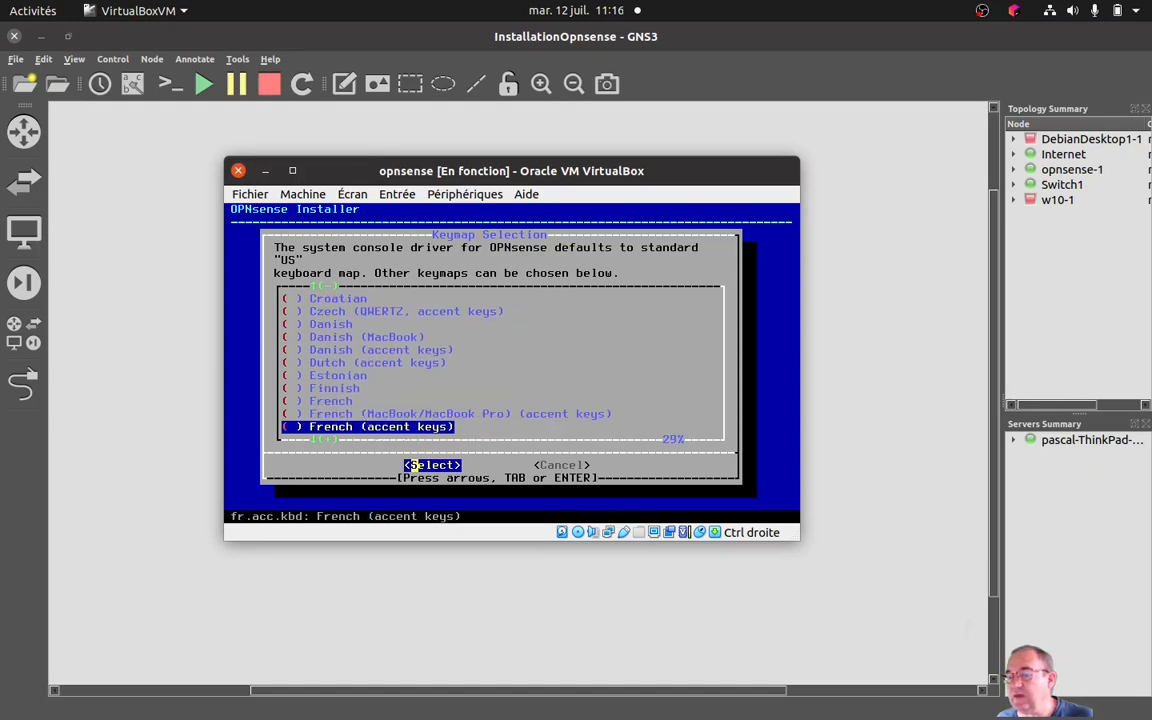
{"action": "key", "text": "Return"}
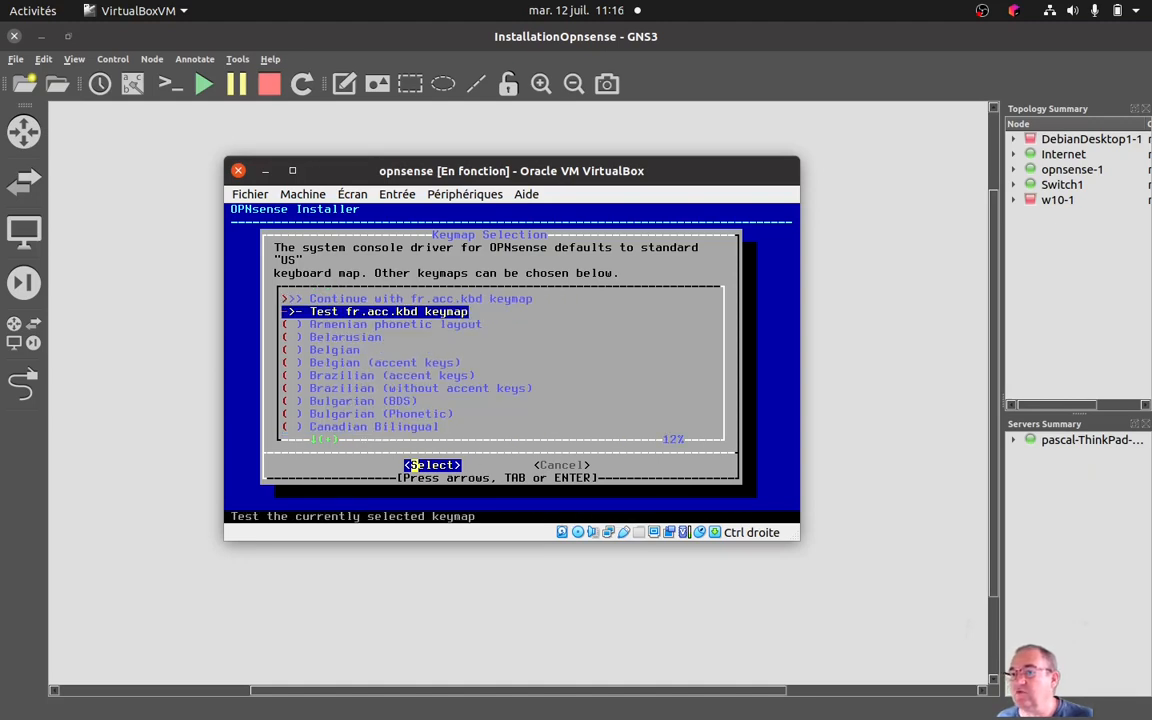
{"action": "key", "text": "Up"}
{"action": "key", "text": "Return"}
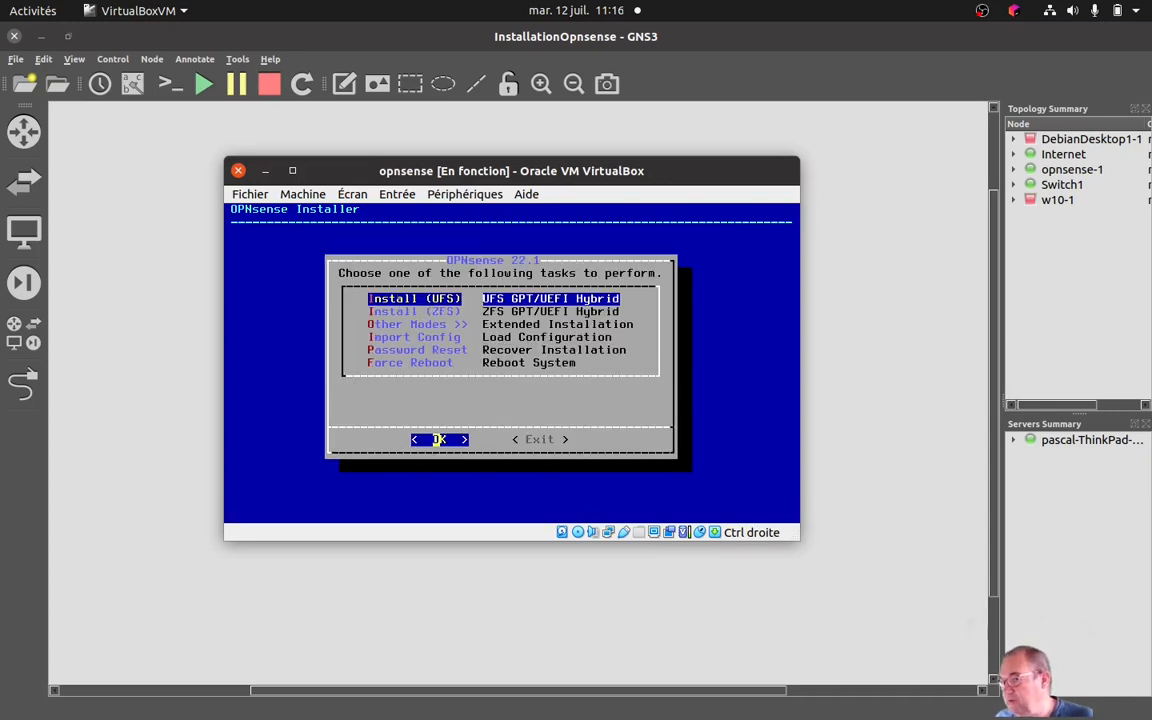
Examine the extended installation tasks under Other Modes and return to the main installer task list.
{"action": "key", "text": "Down"}
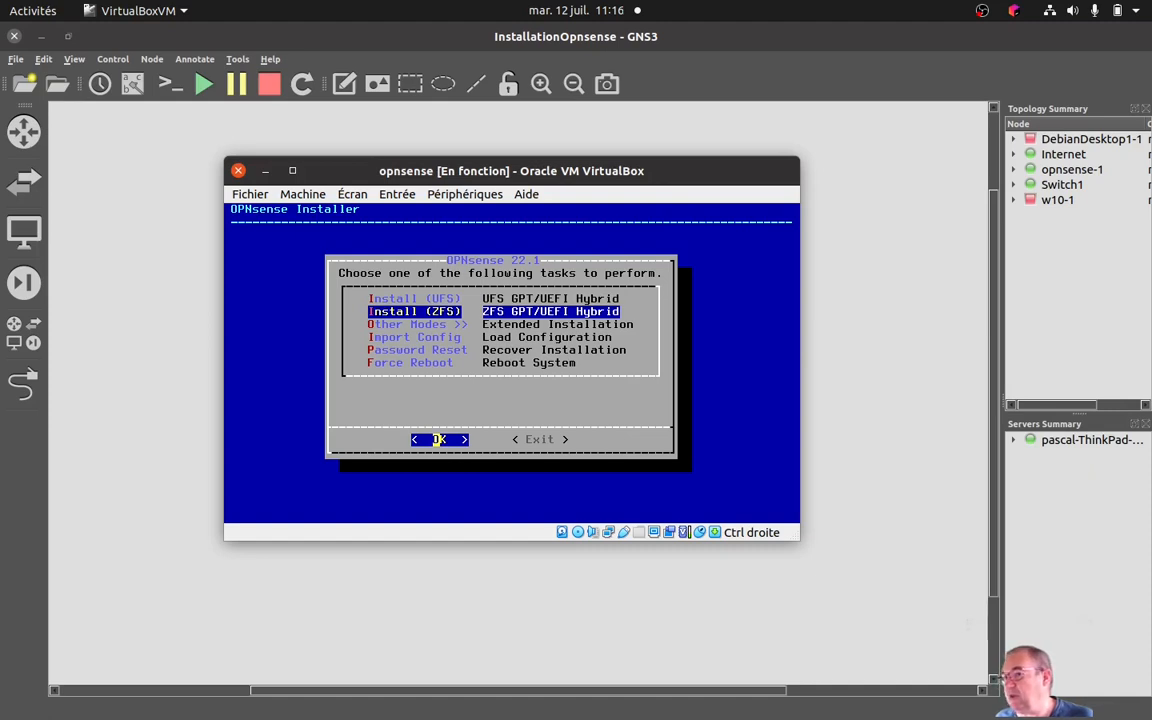
{"action": "key", "text": "Down"}
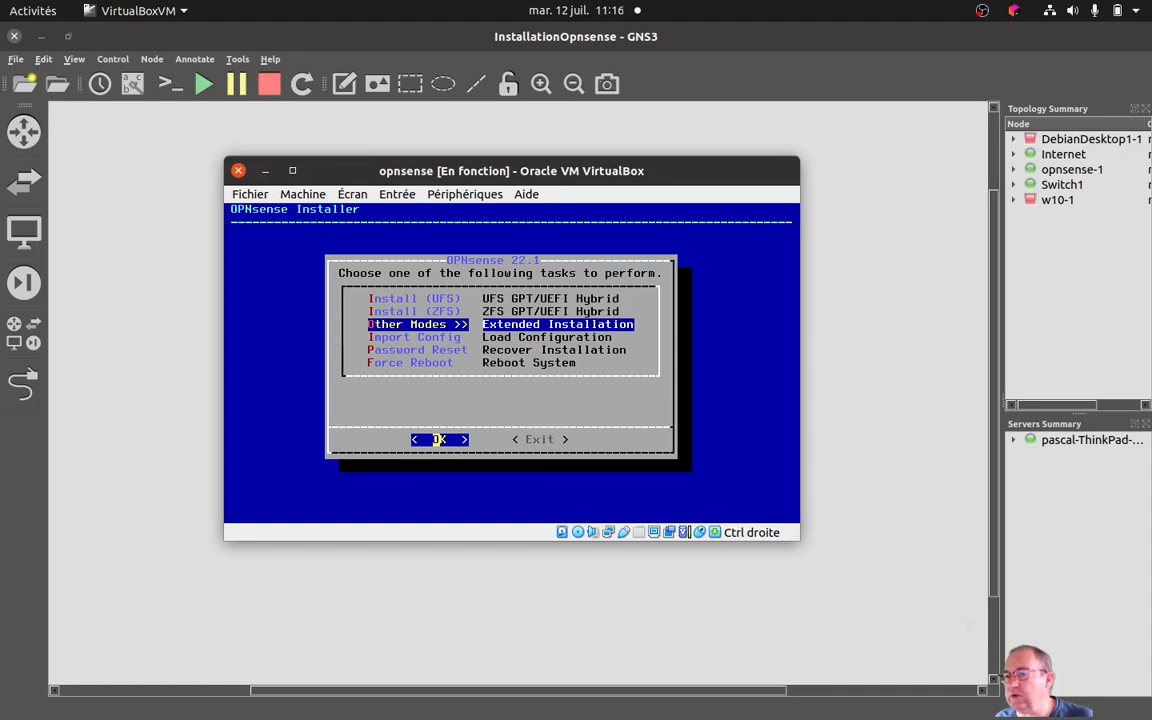
{"action": "key", "text": "Return"}
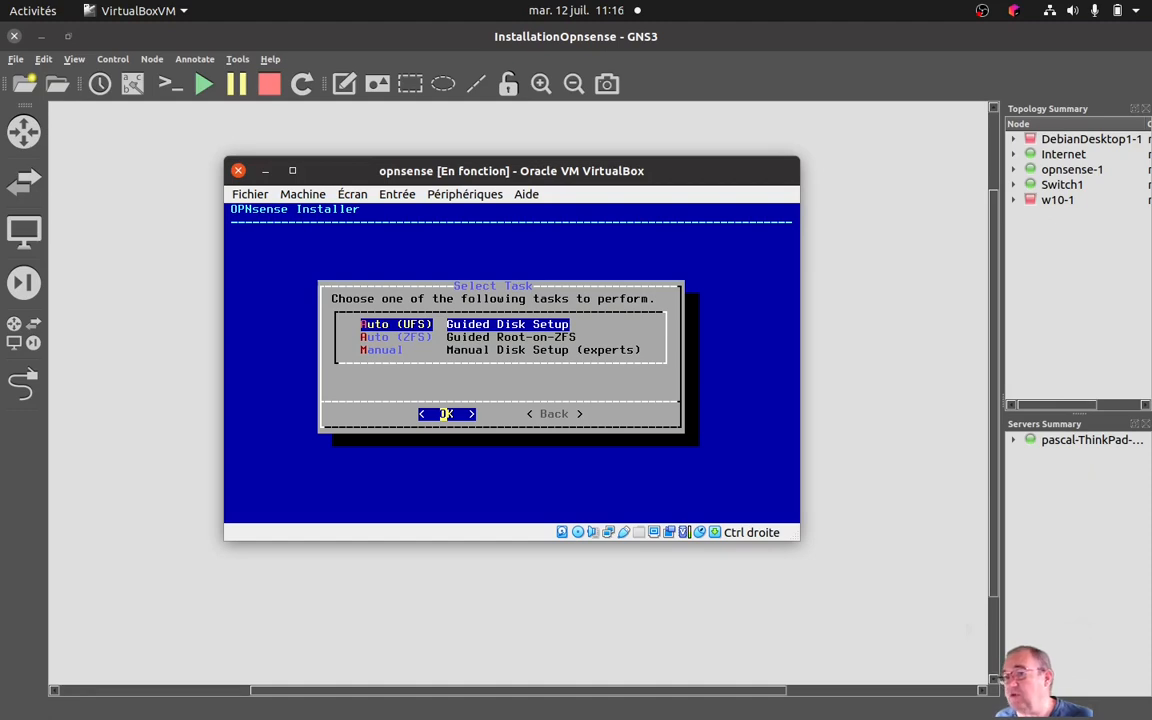
{"action": "key", "text": "Right"}
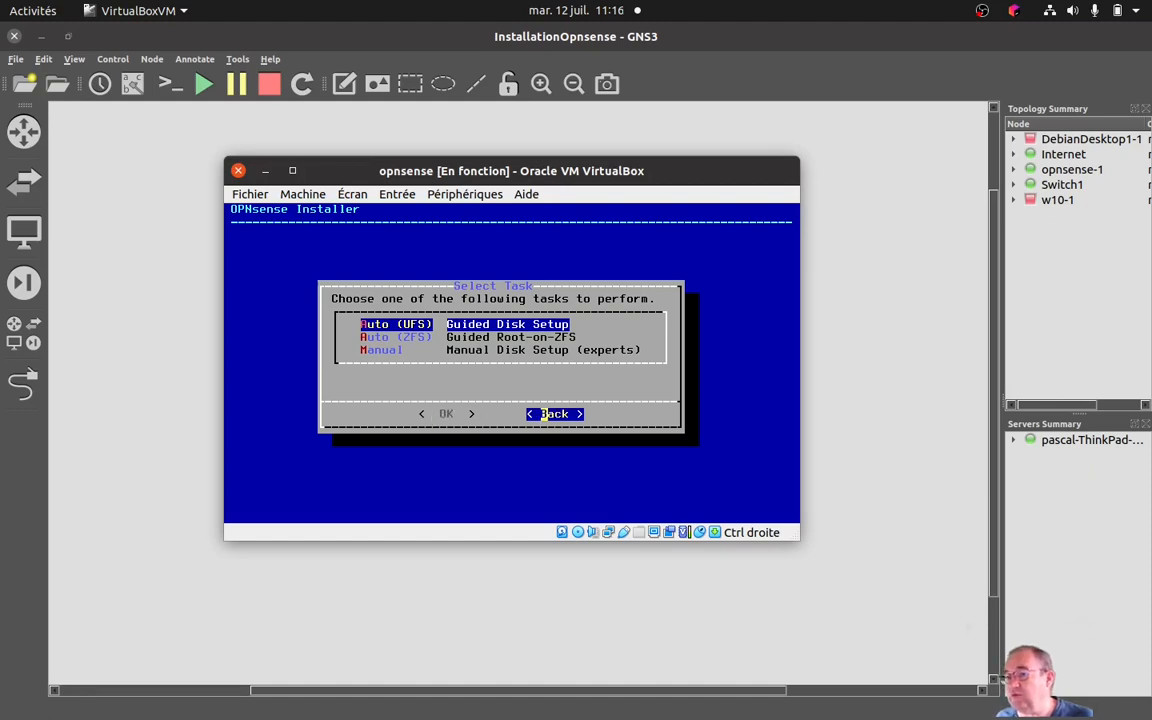
{"action": "key", "text": "Return"}
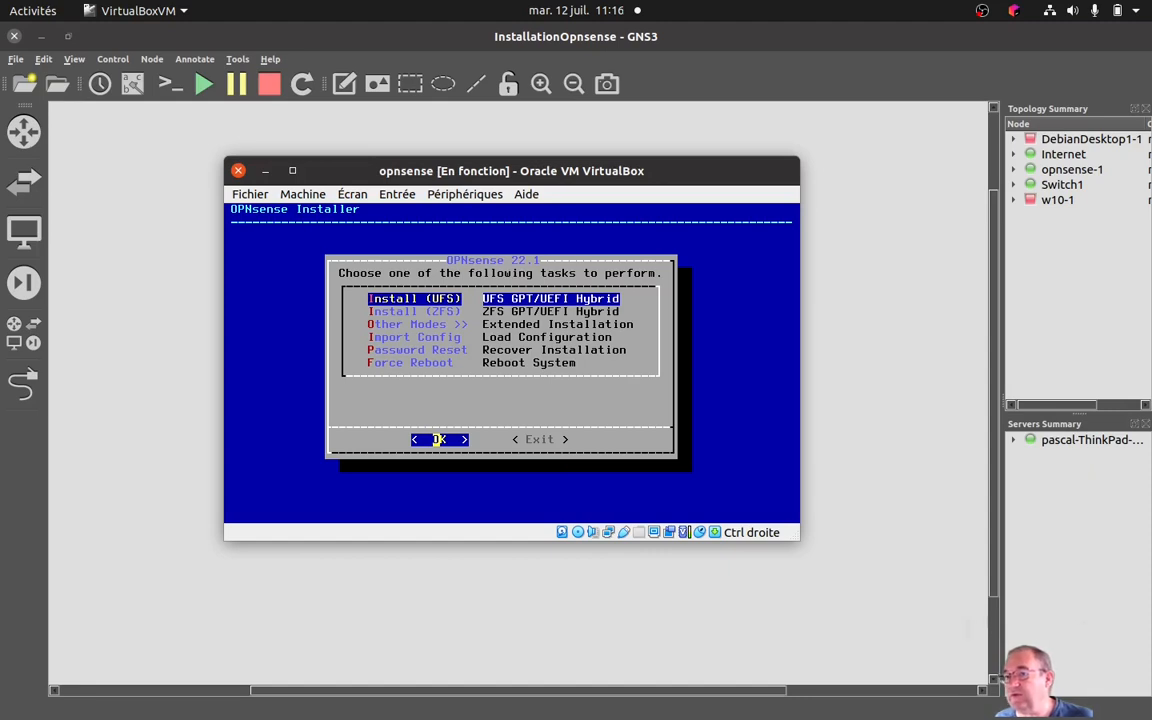
Look through the Import Config, Password Reset and Force Reboot tasks of the installer.
{"action": "key", "text": "Down"}
{"action": "key", "text": "Down"}
{"action": "key", "text": "Down"}
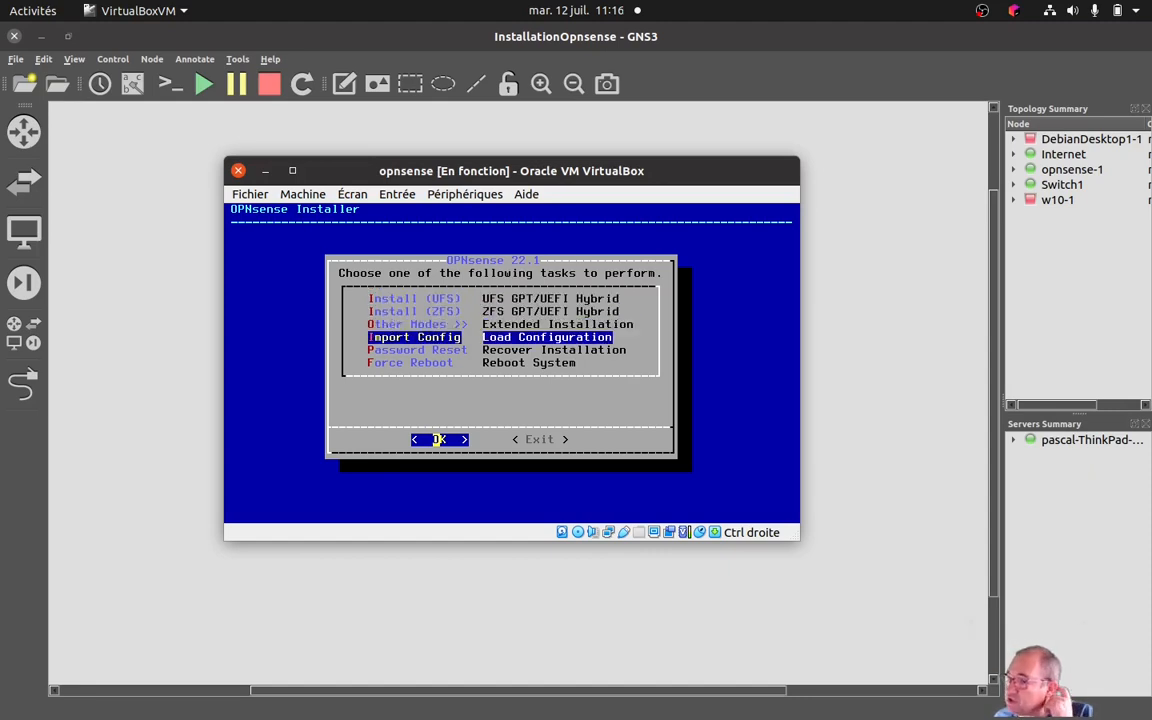
{"action": "key", "text": "Down"}
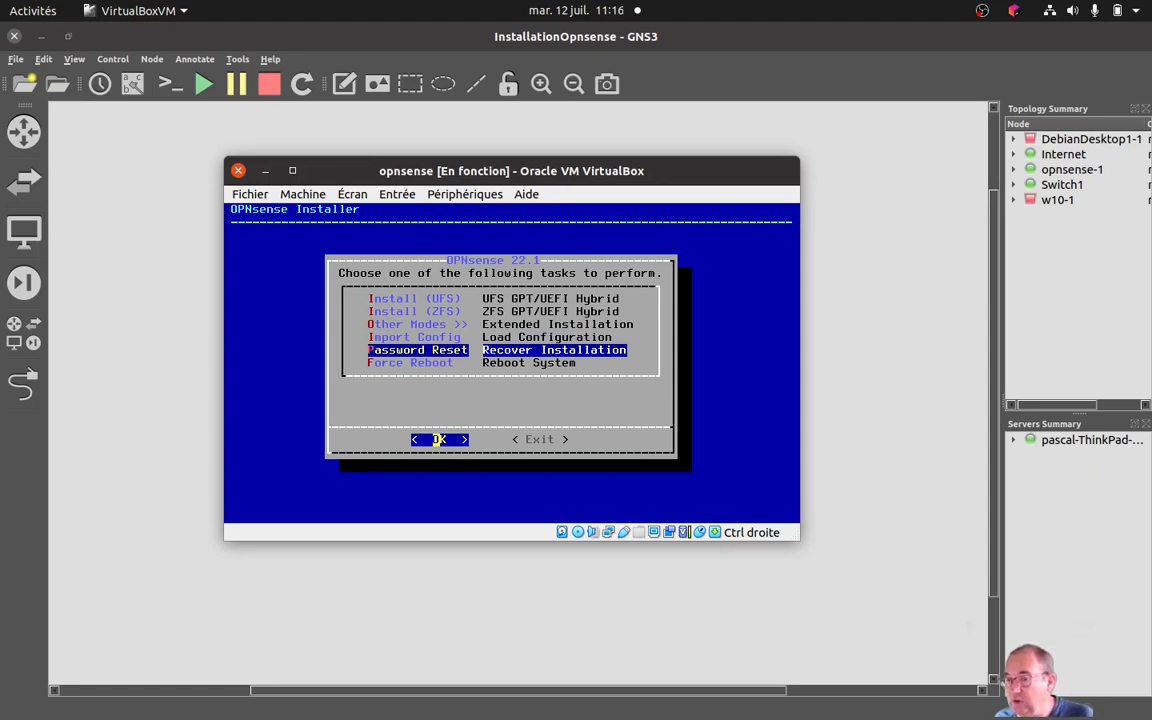
{"action": "key", "text": "Down"}
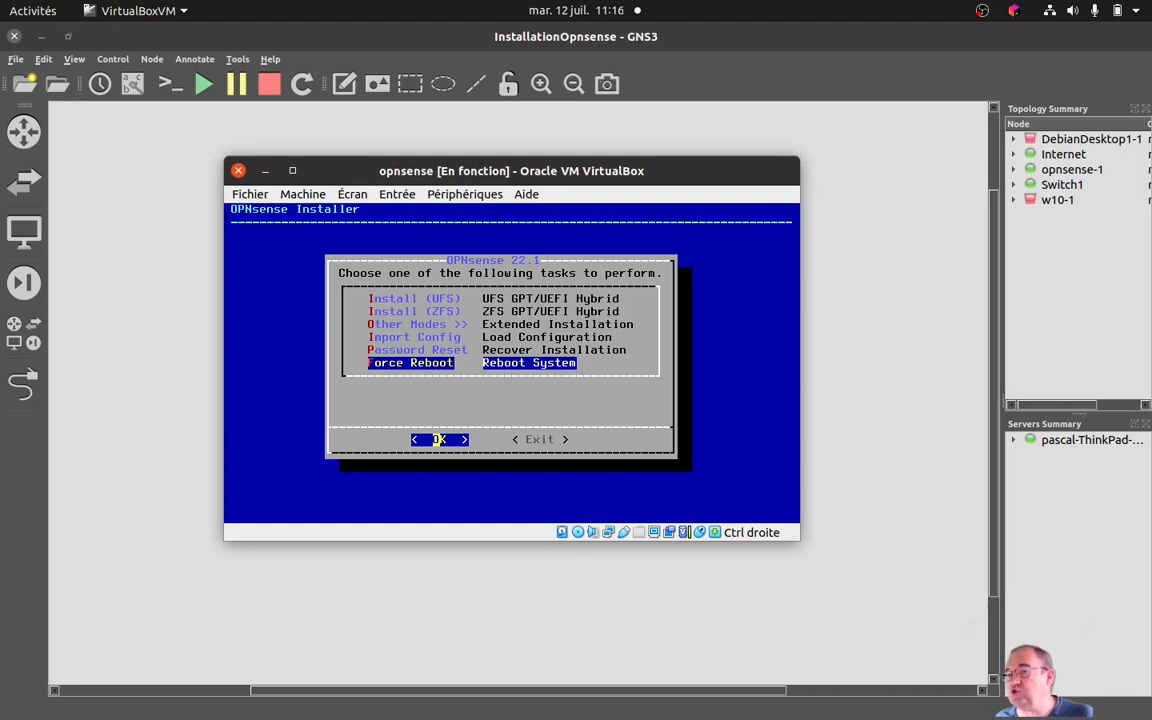
Run Install (UFS) with GPT/UEFI Hybrid on the 8 GB hard disk ada0 and agree to destroy its contents.
{"action": "key", "text": "Up"}
{"action": "key", "text": "Up"}
{"action": "key", "text": "Up"}
{"action": "key", "text": "Up"}
{"action": "key", "text": "Up"}
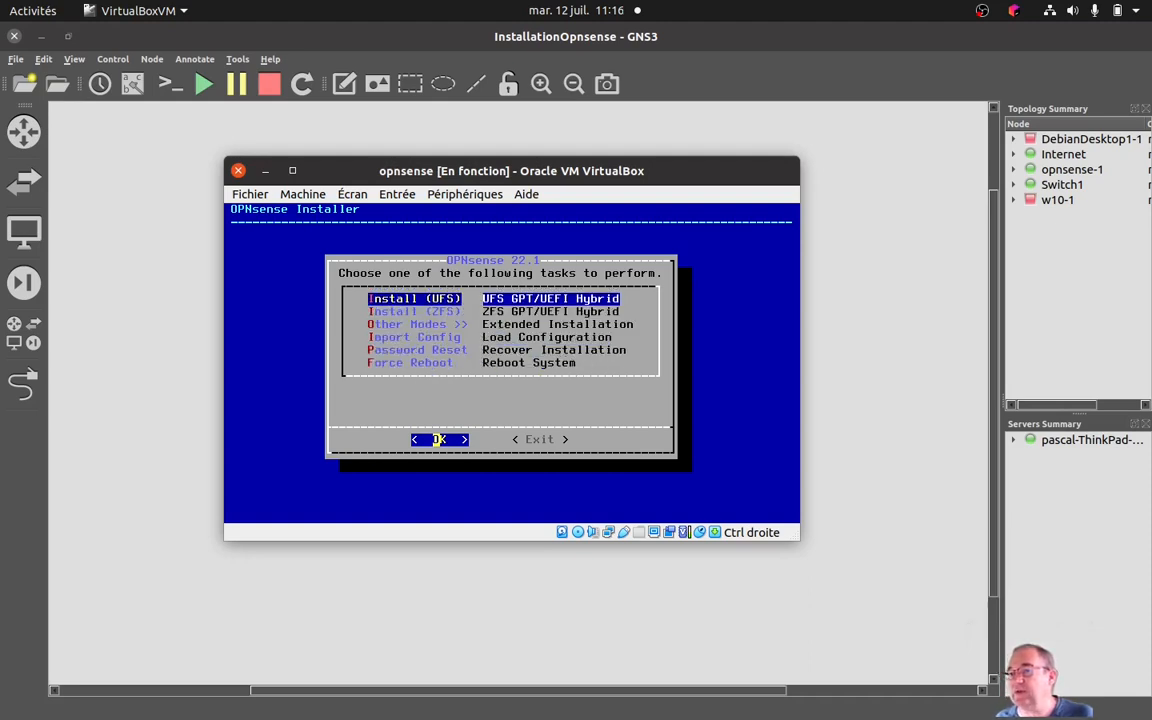
{"action": "key", "text": "Return"}
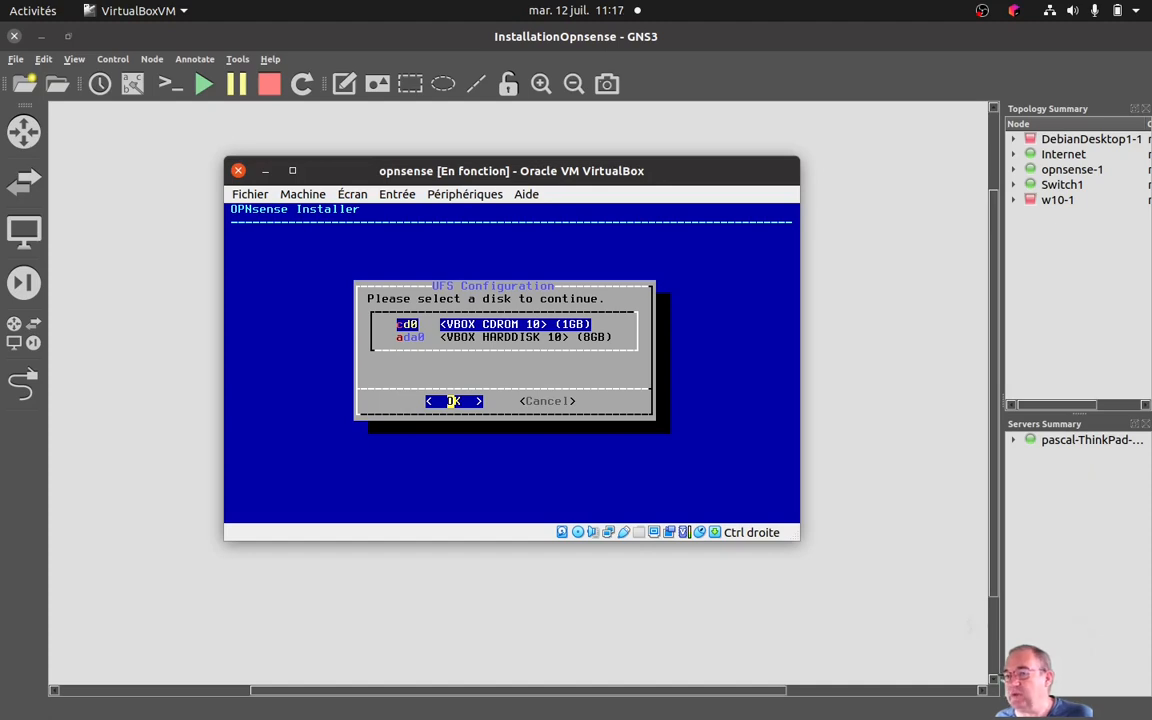
{"action": "key", "text": "Down"}
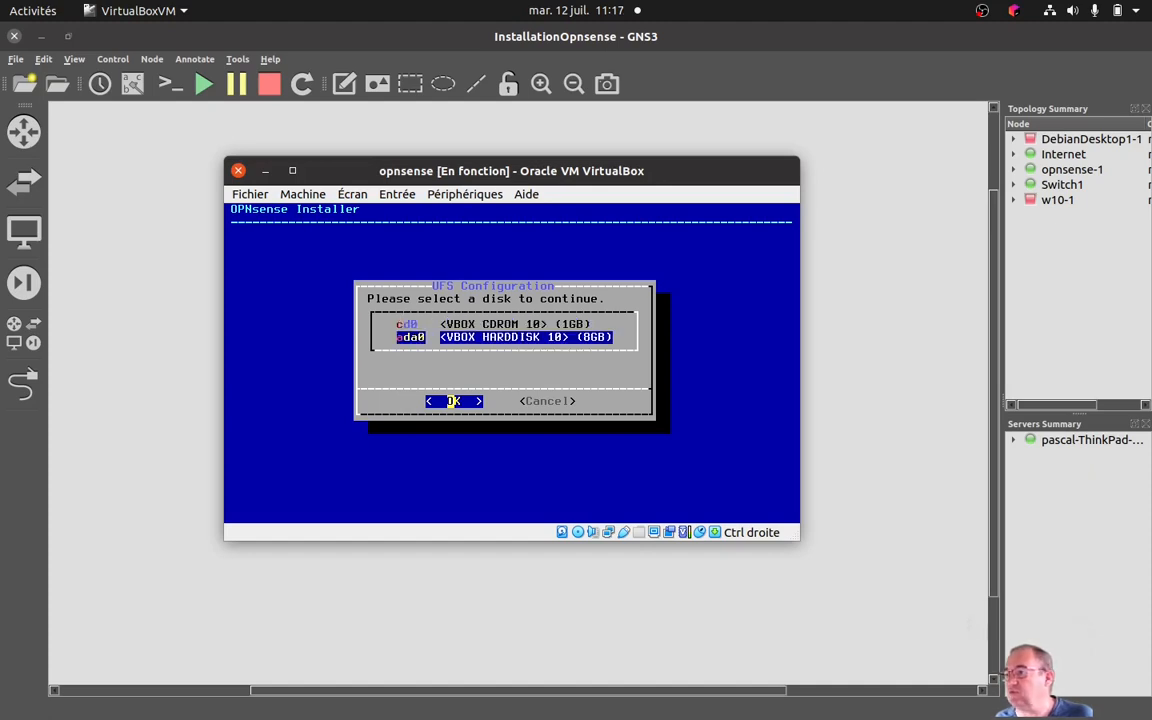
{"action": "key", "text": "Return"}
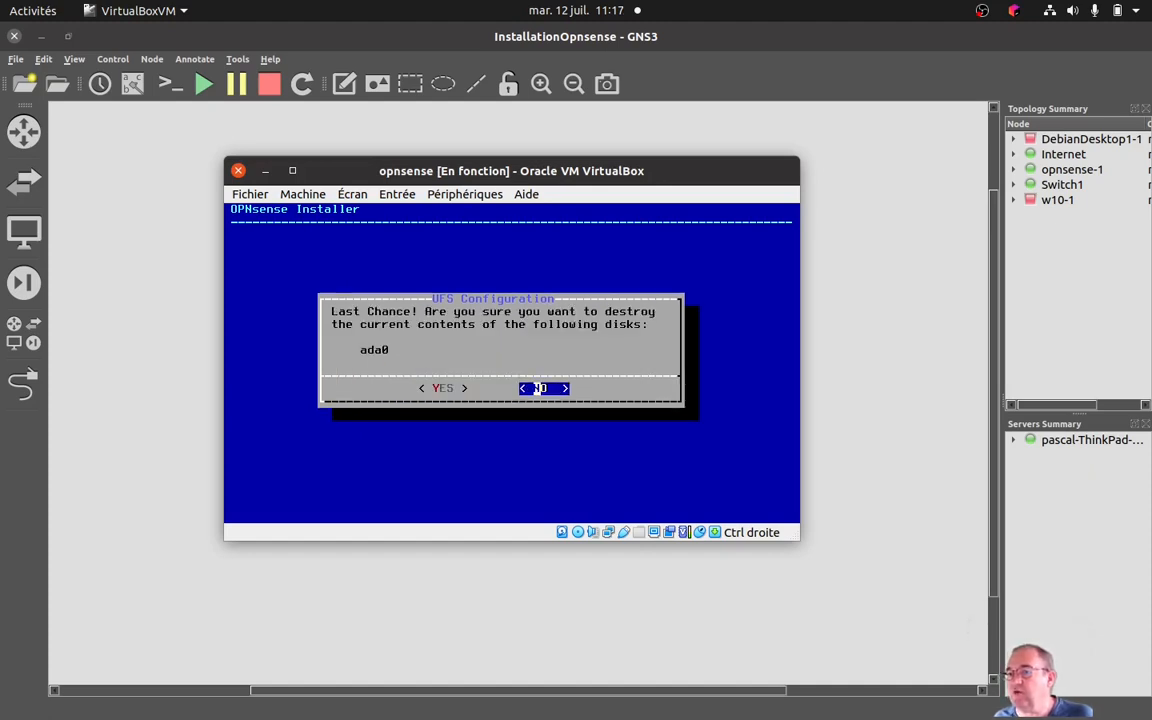
{"action": "key", "text": "Left"}
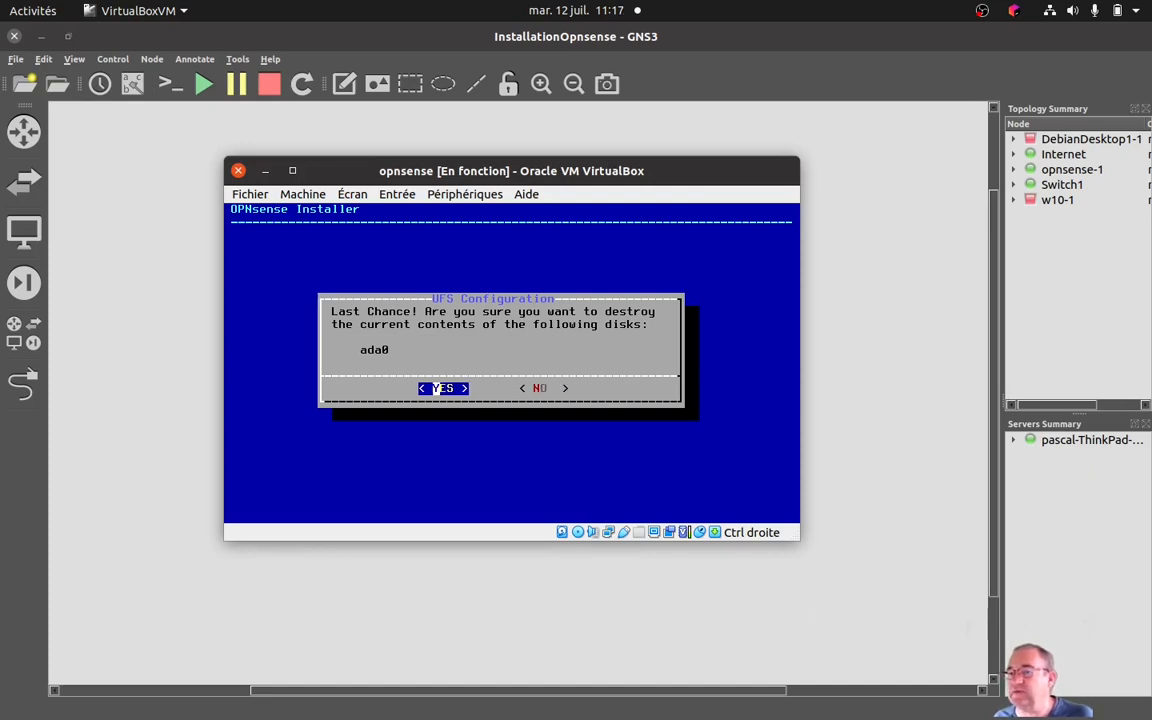
{"action": "key", "text": "Return"}
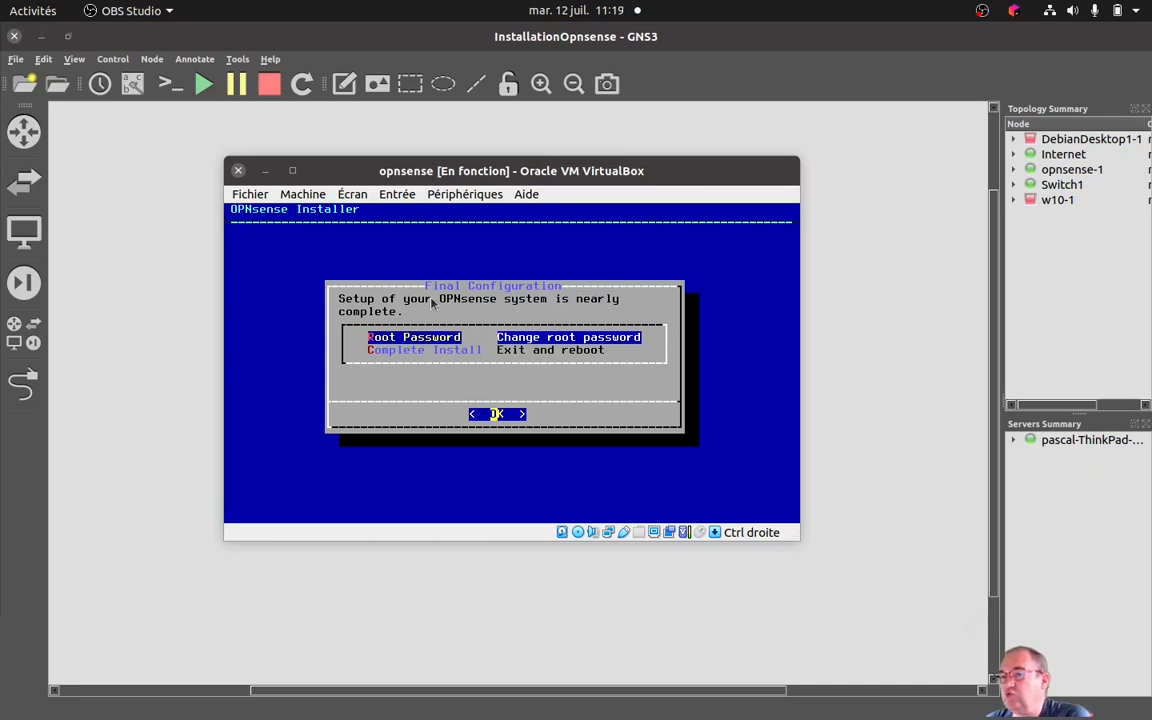
Capture input in the virtual machine and complete the install with an exit and reboot, keeping the root password.
{"action": "left_click", "coordinate": [450, 370]}
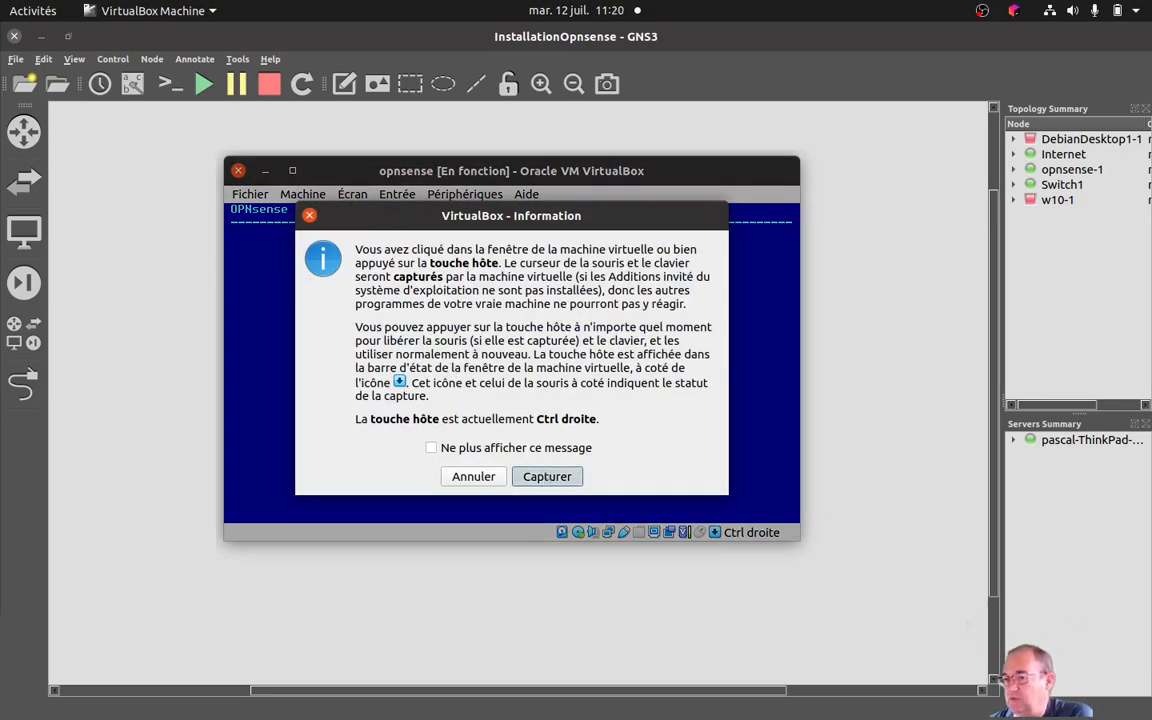
{"action": "left_click", "coordinate": [547, 476]}
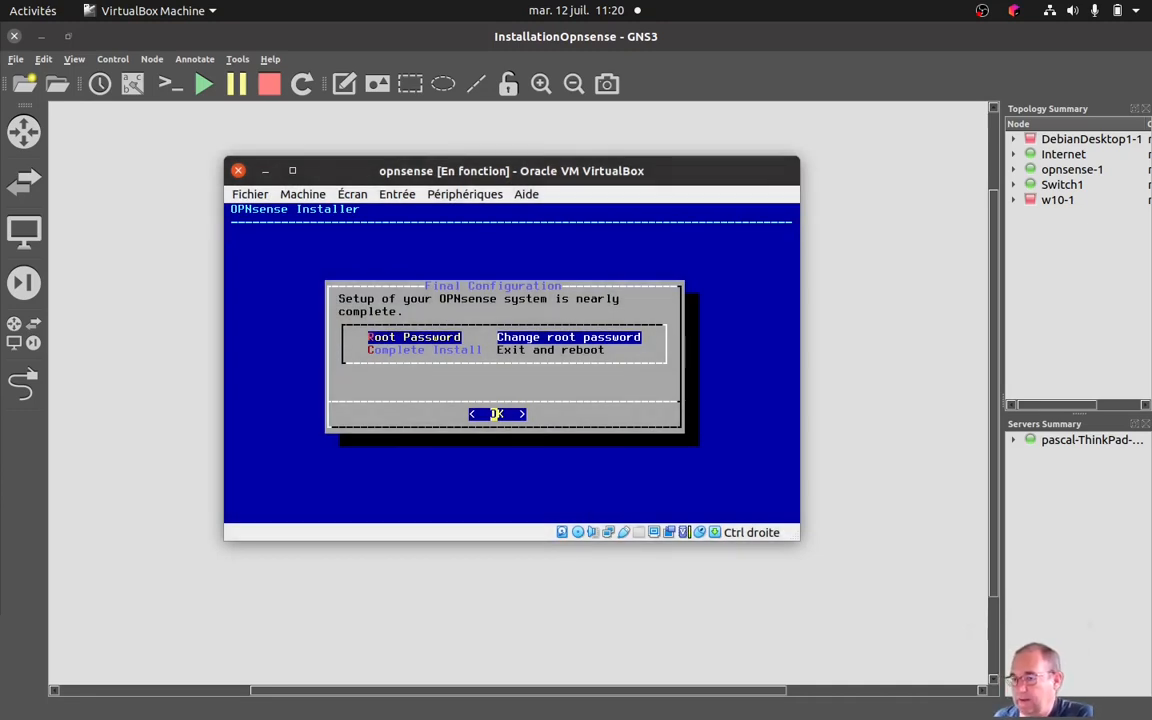
{"action": "key", "text": "Down"}
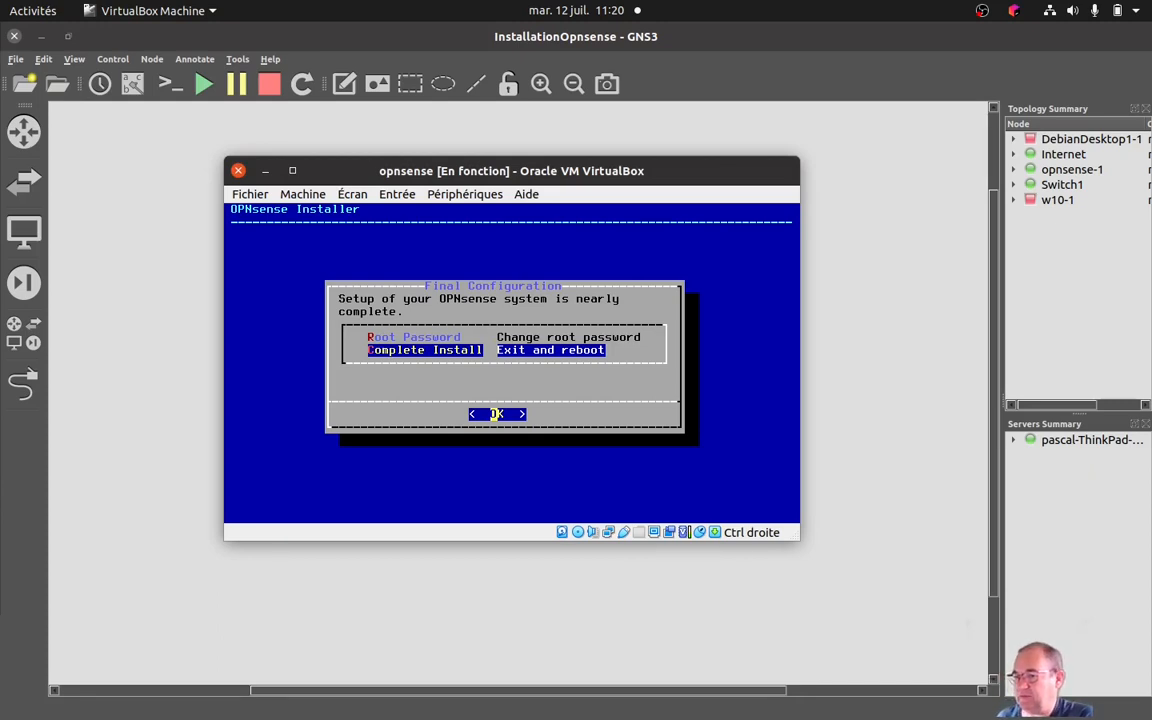
{"action": "key", "text": "Return"}
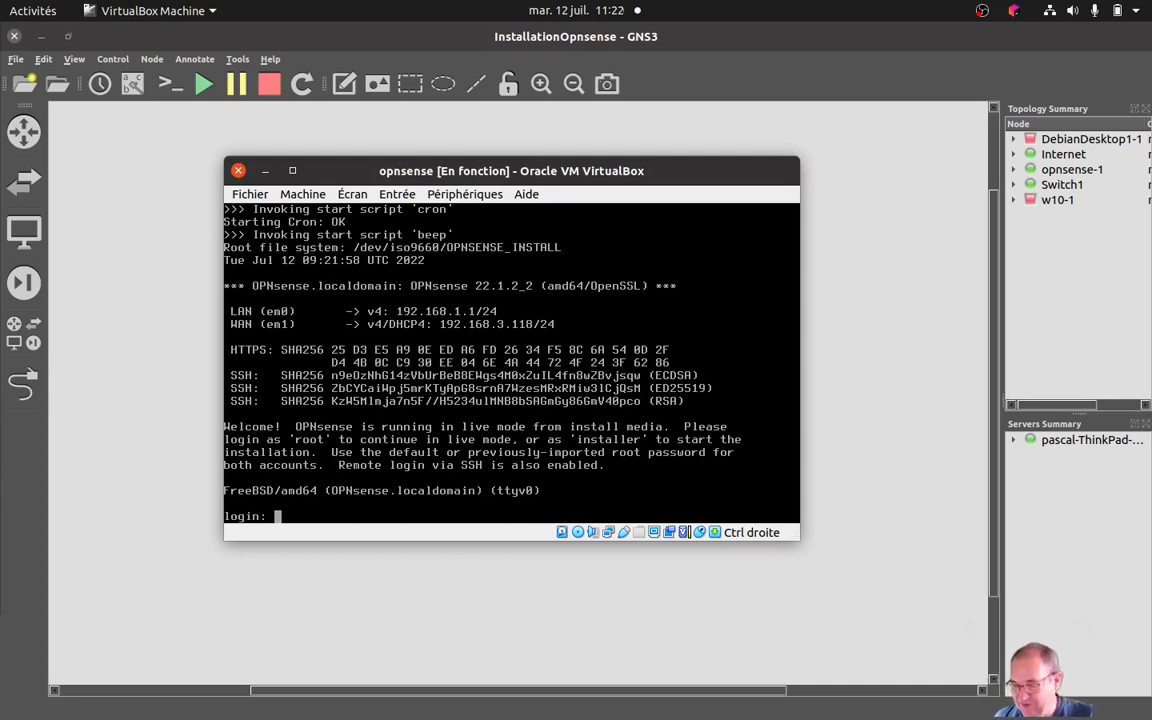
Log in to the OPNsense console as root with the account password.
{"action": "type", "text": "root"}
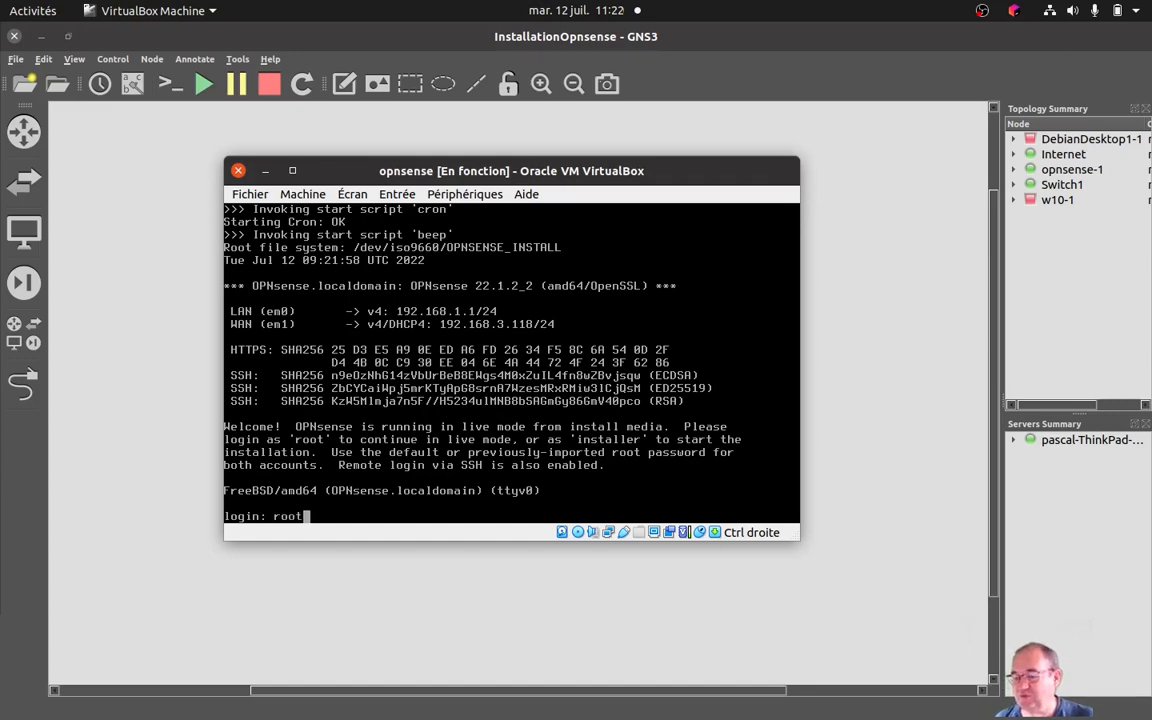
{"action": "key", "text": "Return"}
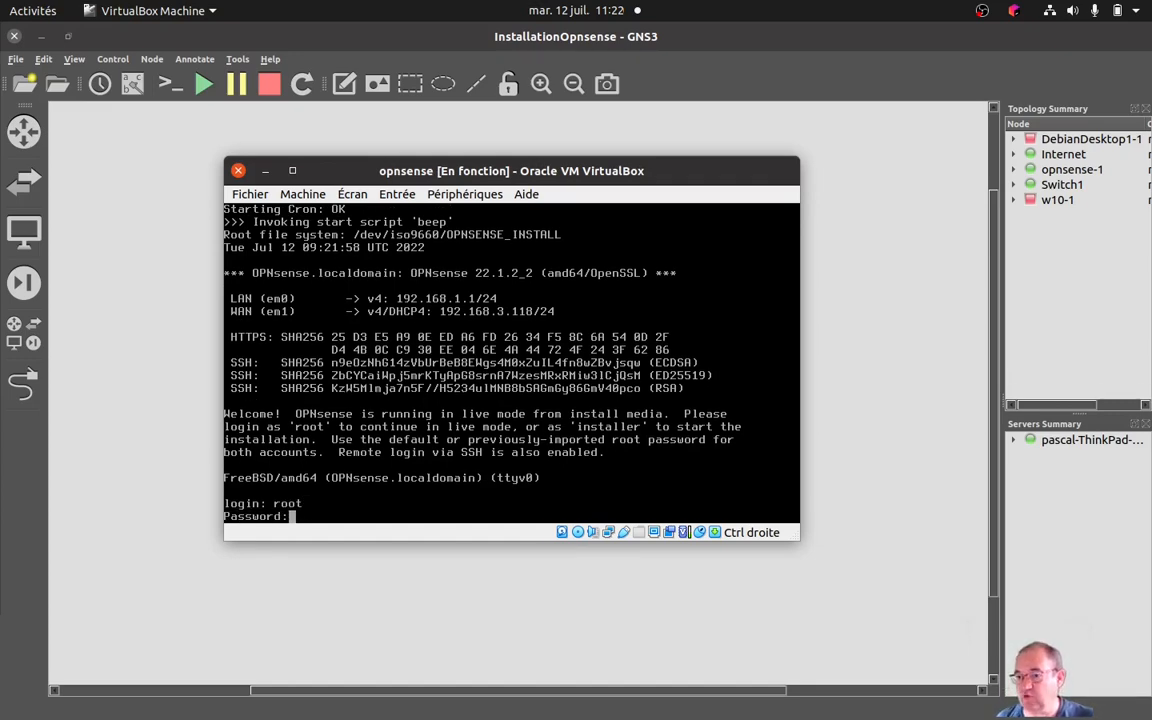
{"action": "key", "text": "Return"}
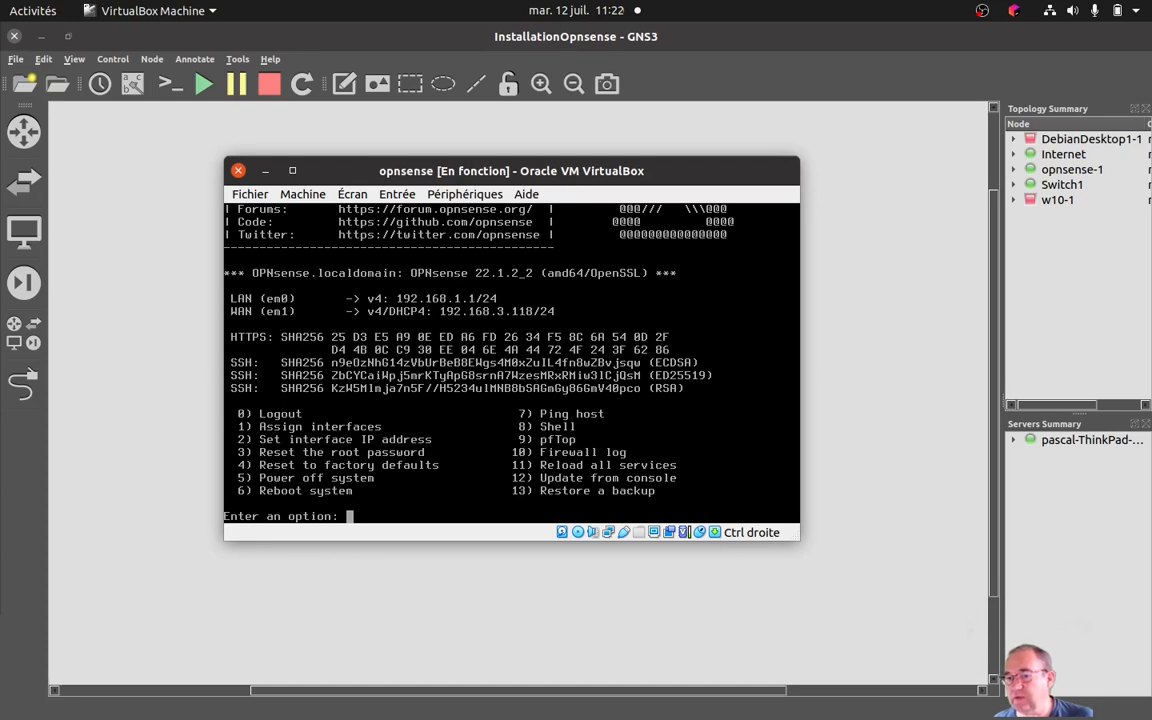
Power off the OPNsense system with console option 5 and agree to proceed.
{"action": "type", "text": "5"}
{"action": "key", "text": "Return"}
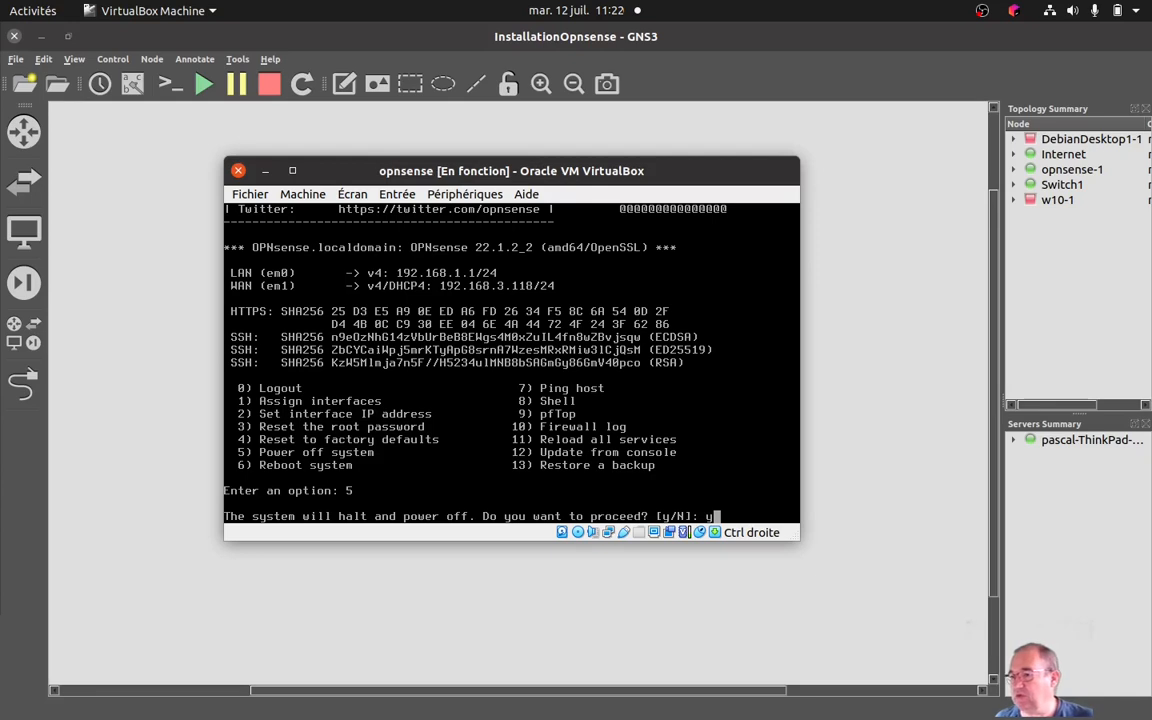
{"action": "type", "text": "y"}
{"action": "key", "text": "Return"}
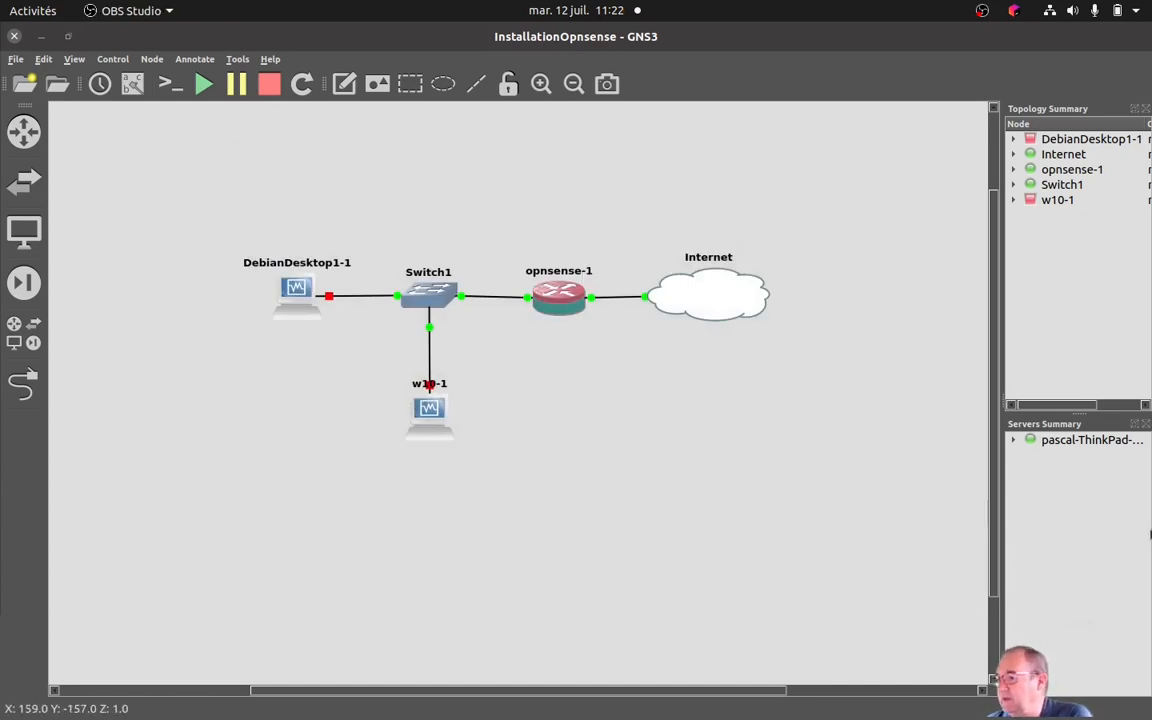
In VirtualBox Manager, remove the OPNsense-22.1.2-OpenSSL-dvd-amd64.iso disk from the opnsense machine's optical drive and start the machine.
{"action": "mouse_move", "coordinate": [1150, 535]}
{"action": "left_click", "coordinate": [1129, 584]}
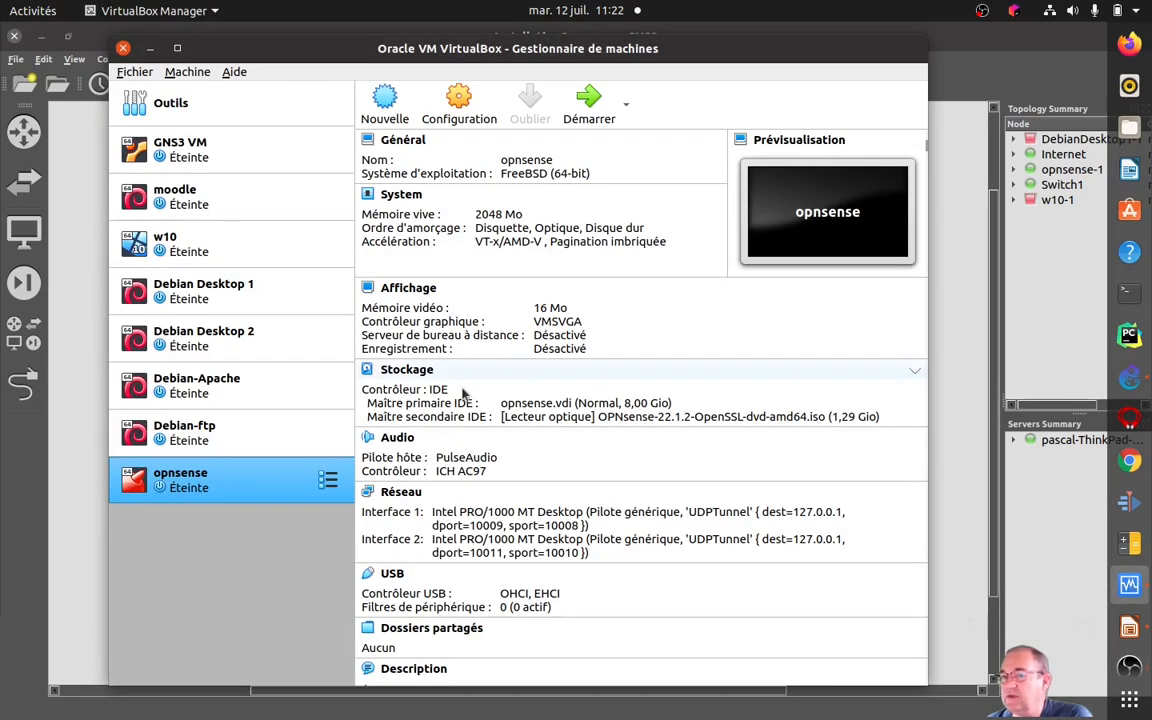
{"action": "left_click", "coordinate": [455, 110]}
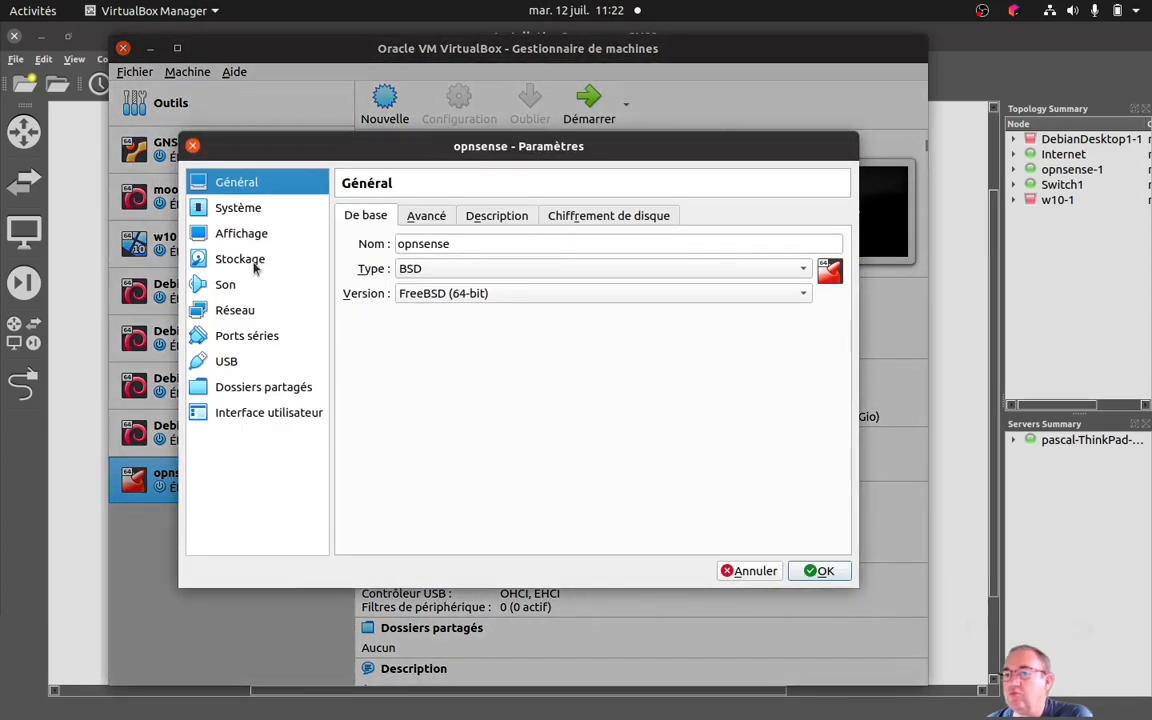
{"action": "left_click", "coordinate": [245, 260]}
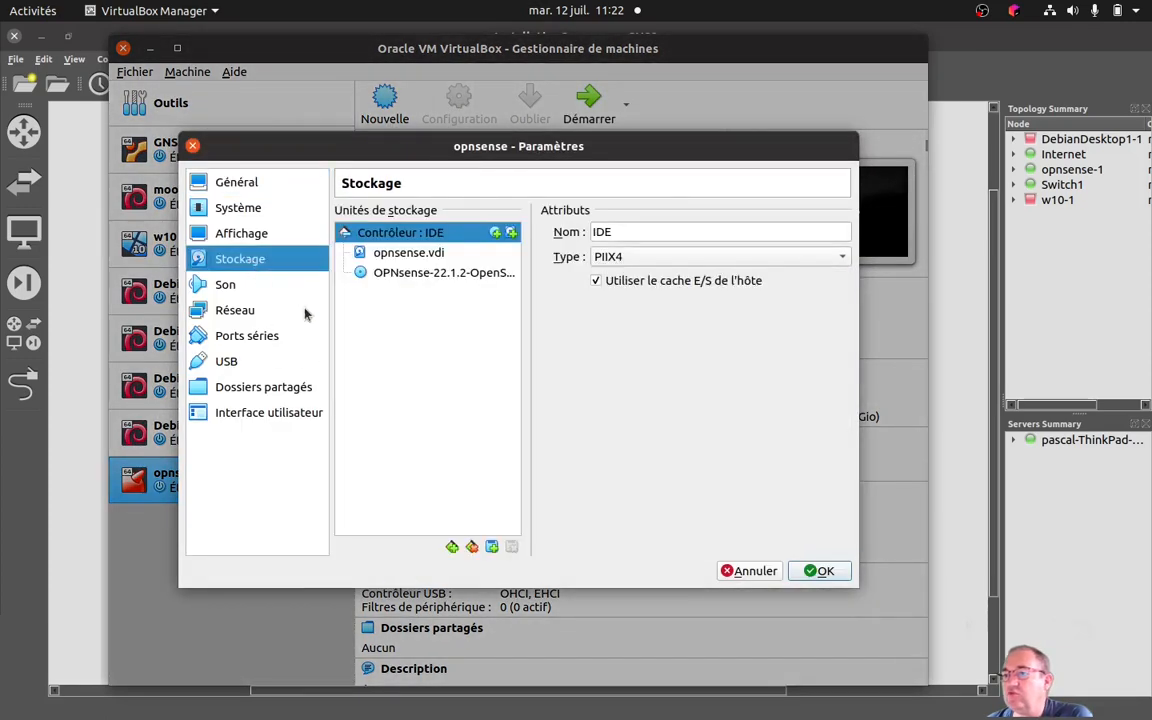
{"action": "left_click", "coordinate": [466, 276]}
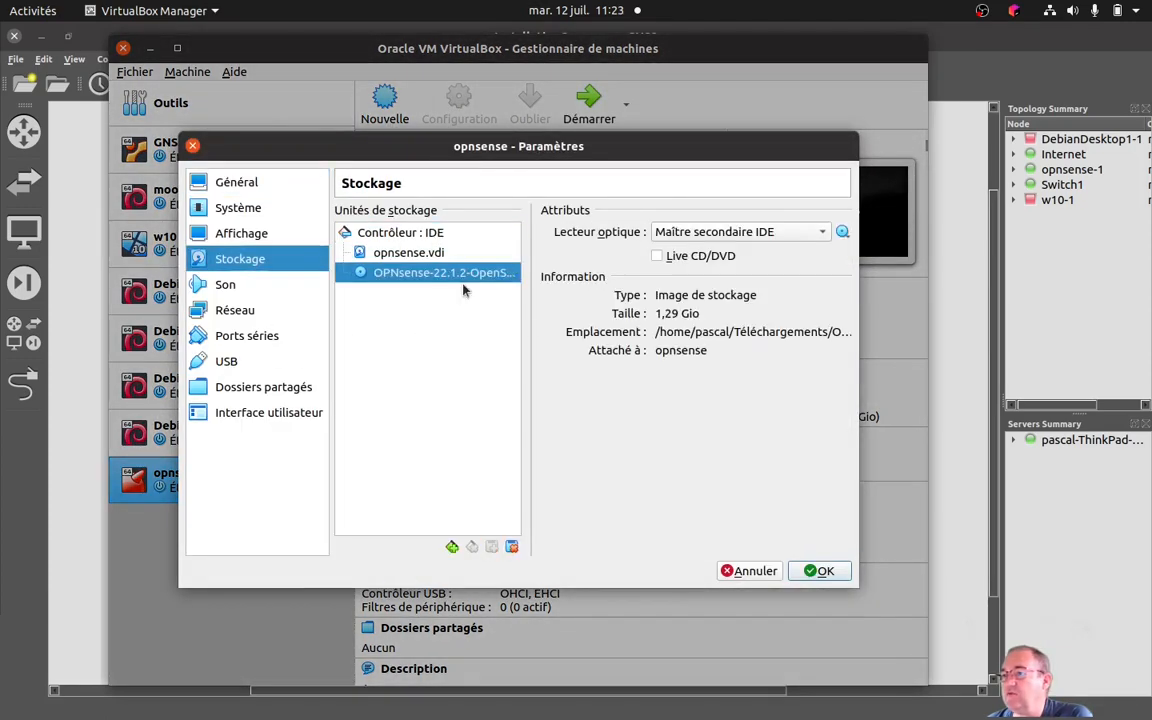
{"action": "left_click", "coordinate": [843, 233]}
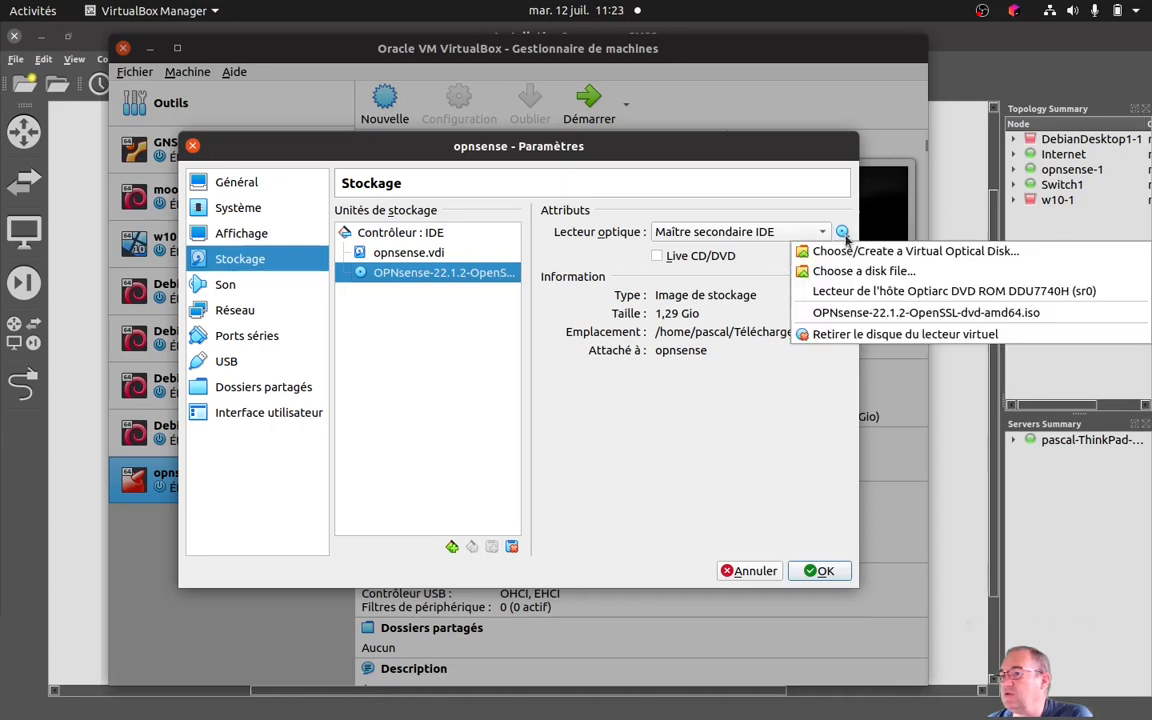
{"action": "left_click", "coordinate": [857, 336]}
{"action": "left_click", "coordinate": [816, 571]}
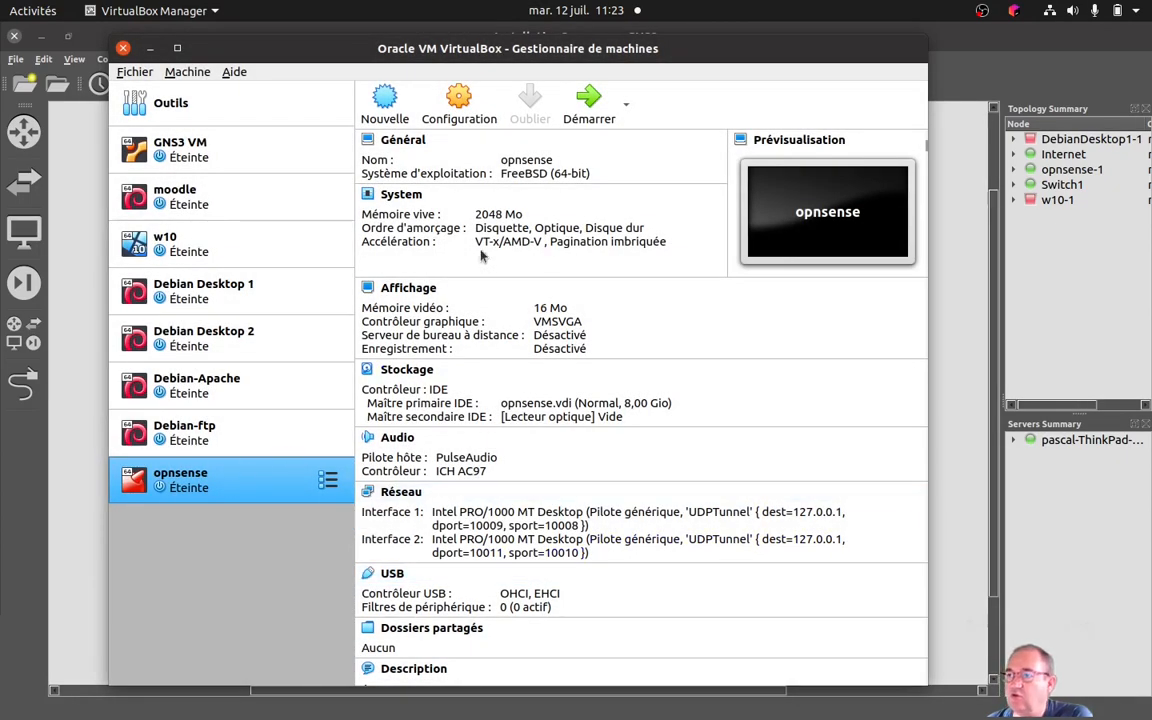
{"action": "left_click", "coordinate": [589, 102]}
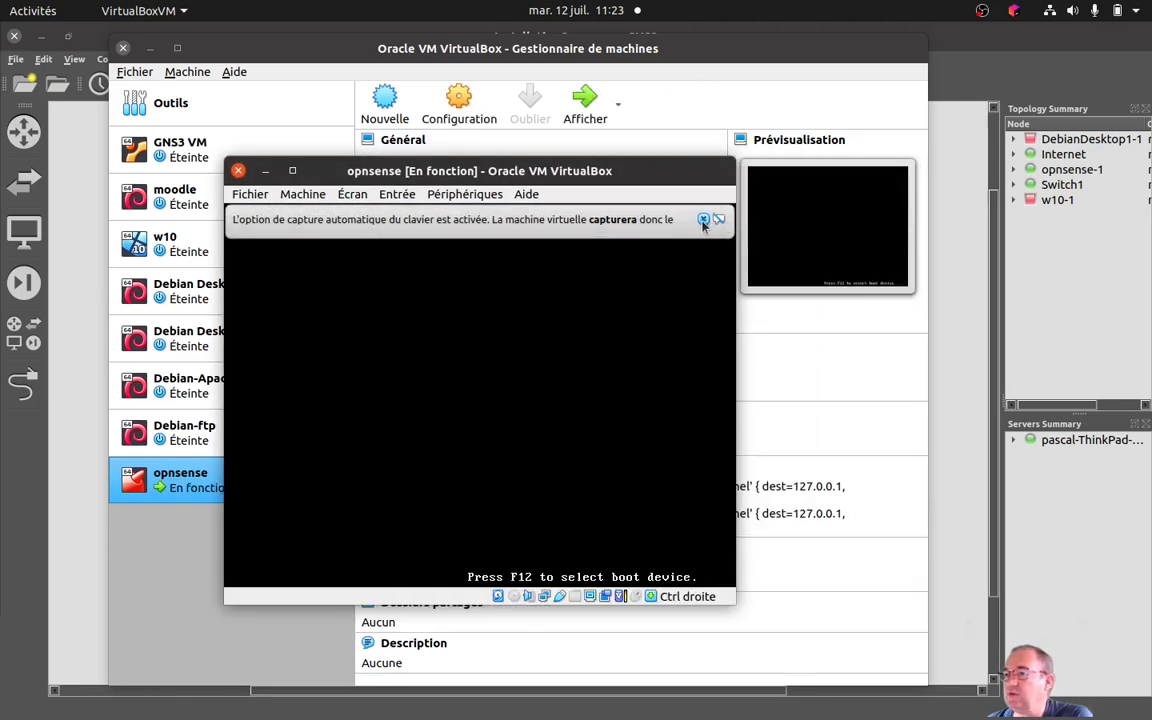
Dismiss the keyboard capture notice in the opnsense machine window and minimise the VirtualBox Manager window.
{"action": "left_click", "coordinate": [768, 219]}
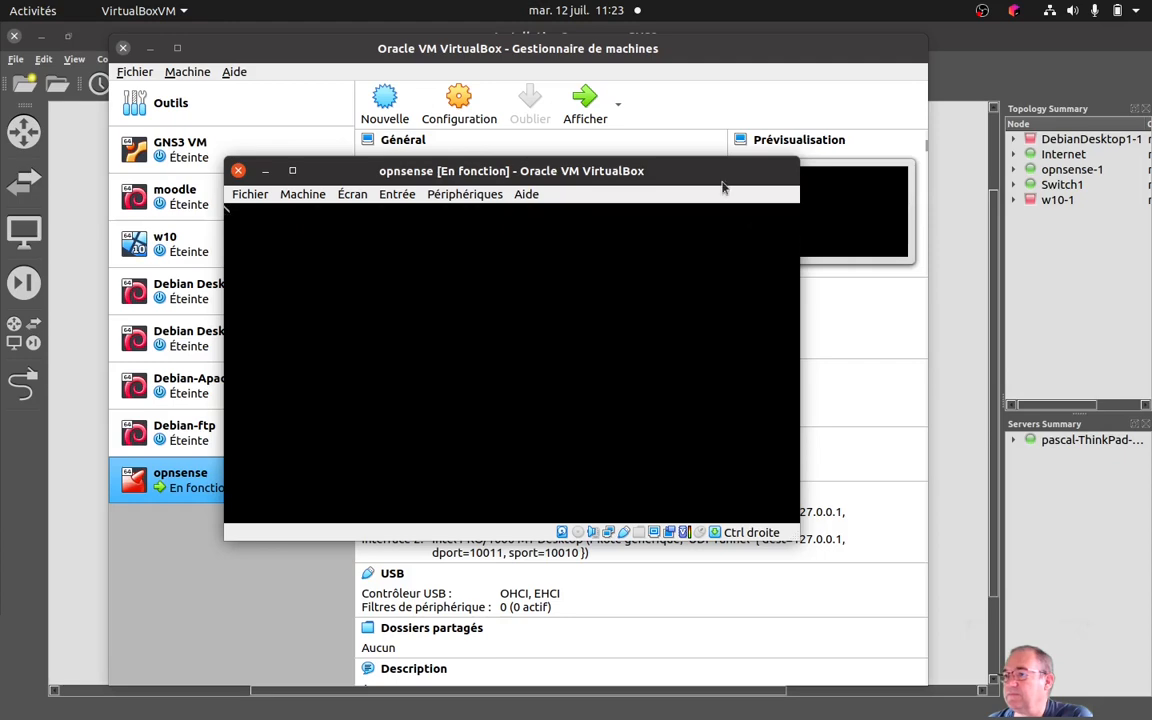
{"action": "left_click", "coordinate": [740, 50]}
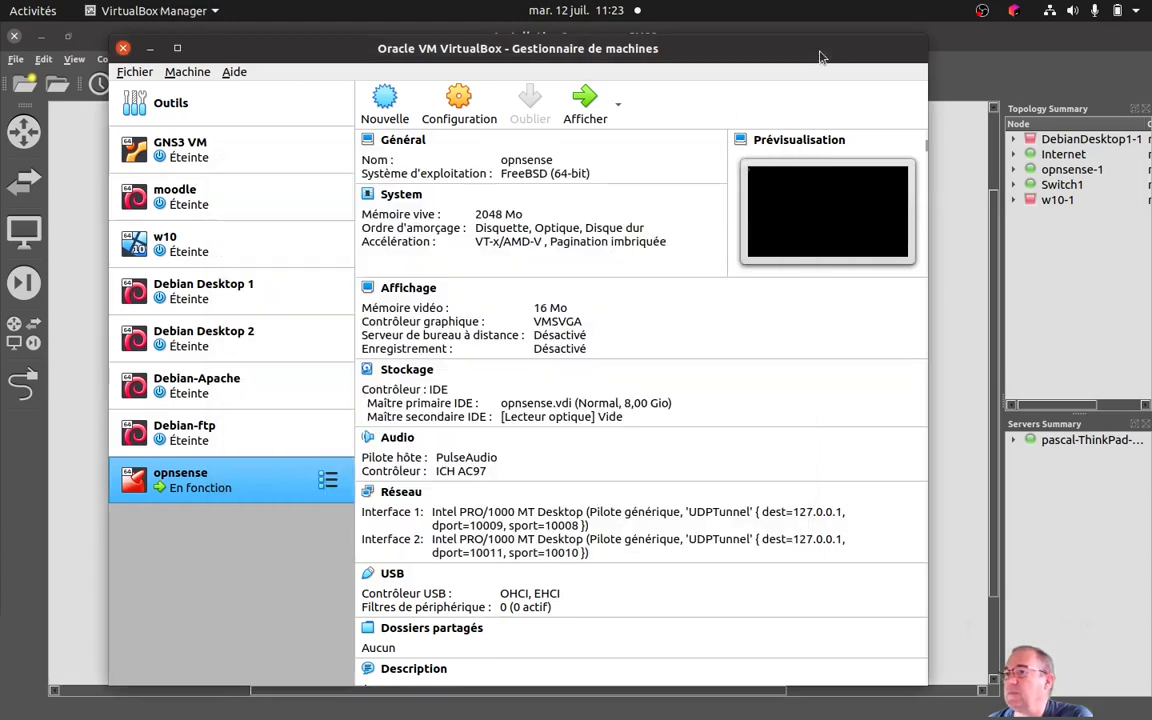
{"action": "left_click", "coordinate": [150, 48]}
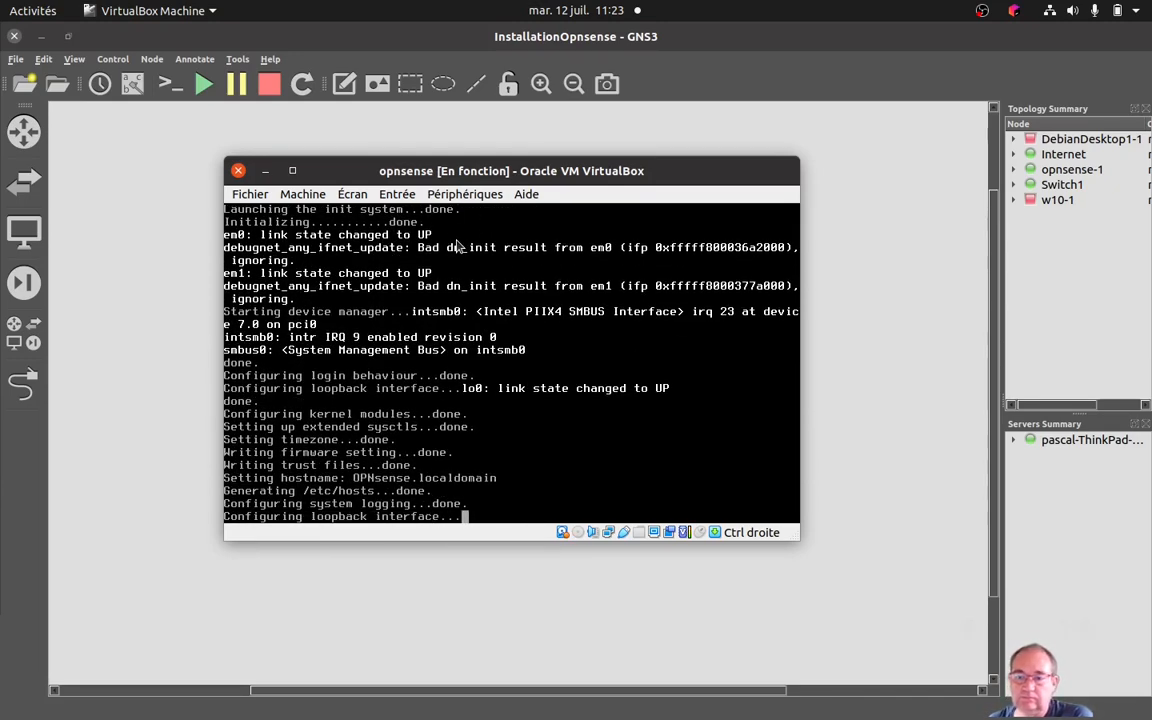
Reposition the opnsense console window around the GNS3 topology to examine the LAN (em0) and WAN (em1) addresses against the network links.
{"action": "key", "text": "alt+Tab"}
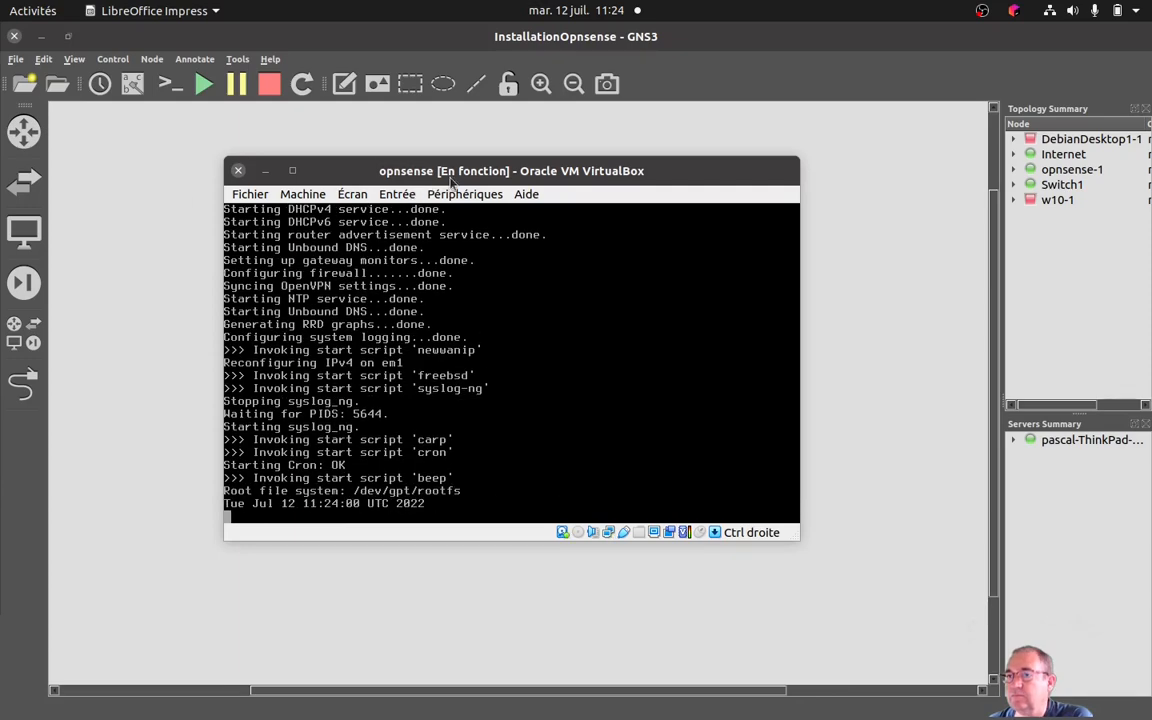
{"action": "left_click_drag", "start_coordinate": [463, 175], "coordinate": [549, 168]}
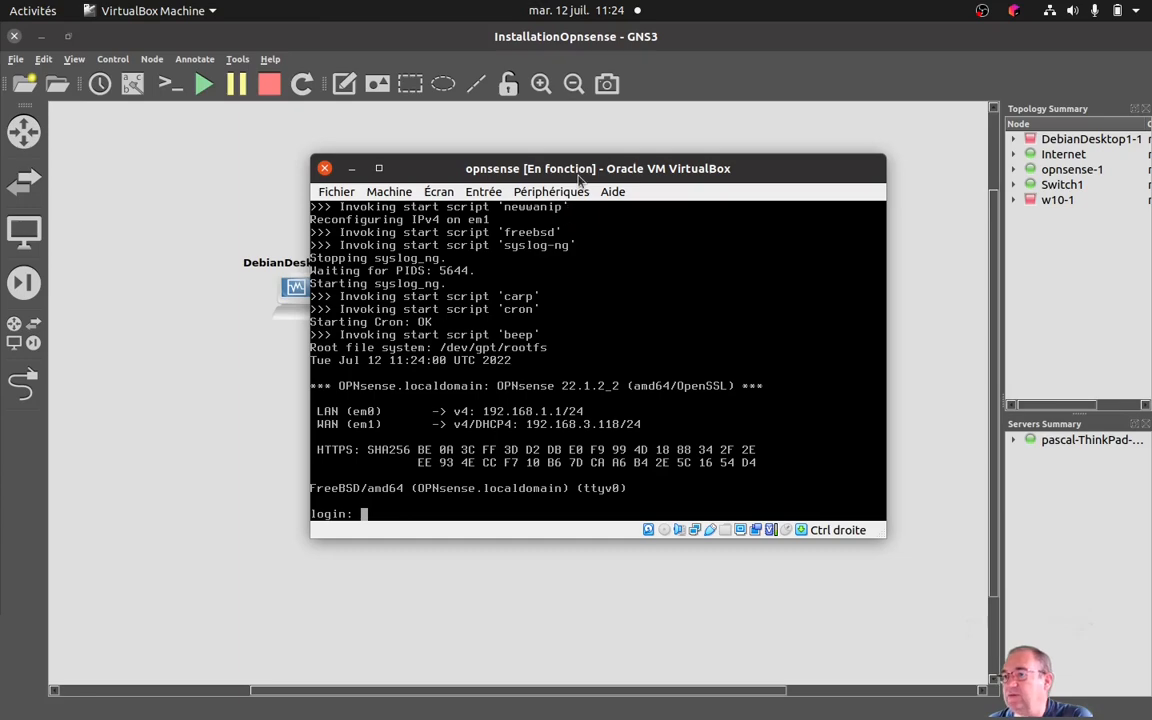
{"action": "left_click_drag", "start_coordinate": [580, 171], "coordinate": [886, 159]}
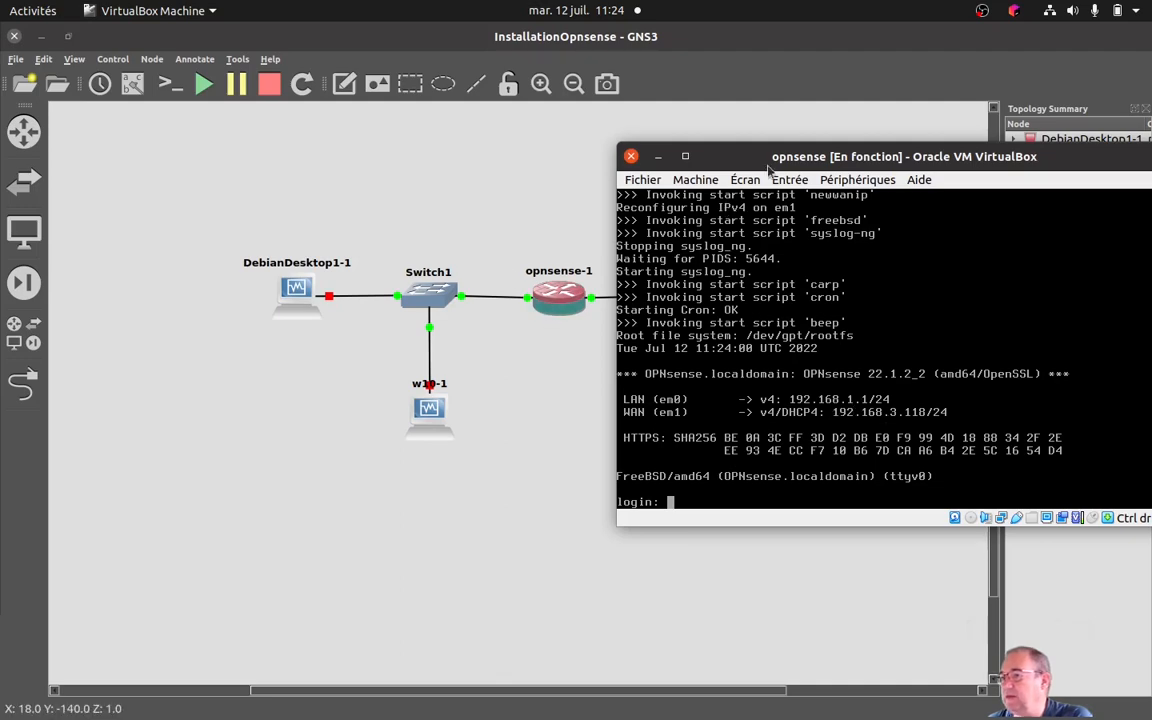
{"action": "left_click_drag", "start_coordinate": [767, 156], "coordinate": [713, 347]}
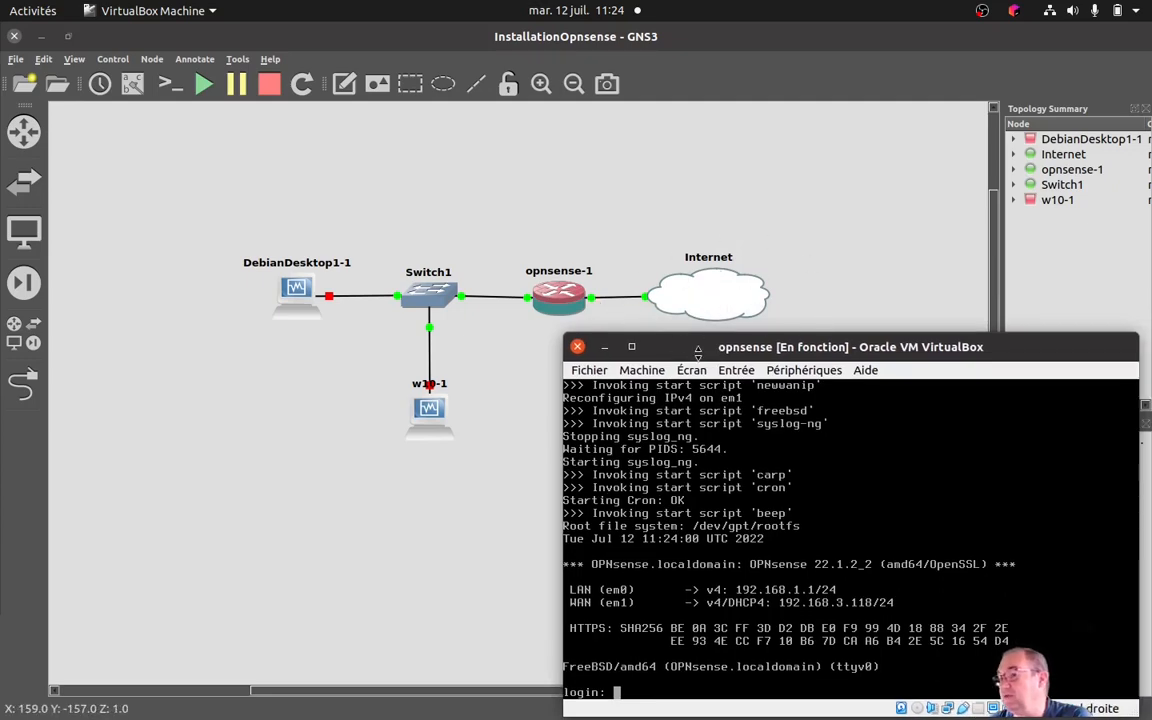
{"action": "left_click_drag", "start_coordinate": [751, 338], "coordinate": [744, 198]}
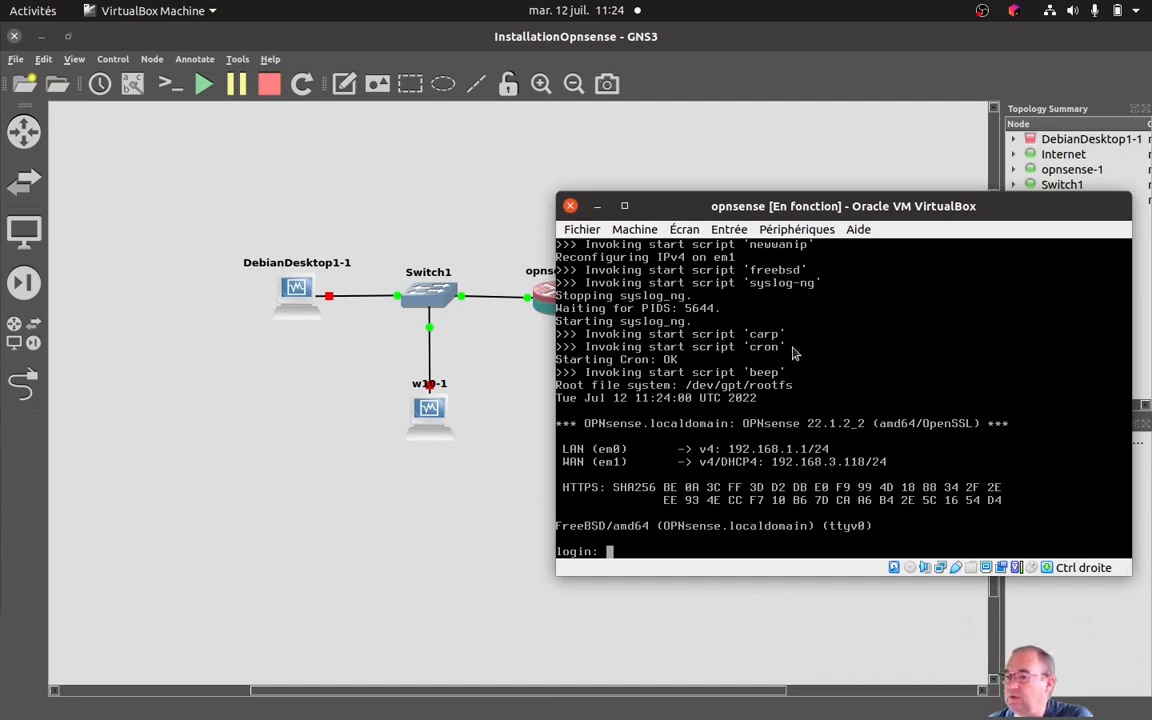
{"action": "left_click_drag", "start_coordinate": [720, 195], "coordinate": [740, 139]}
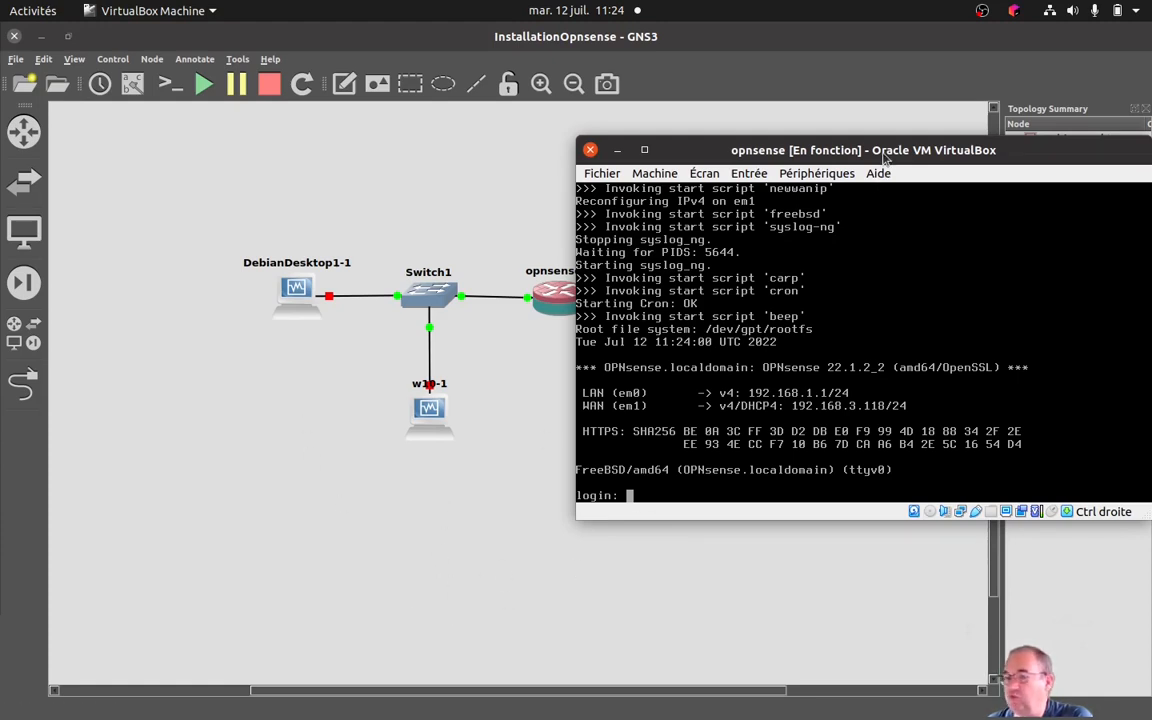
{"action": "left_click_drag", "start_coordinate": [883, 152], "coordinate": [697, 205]}
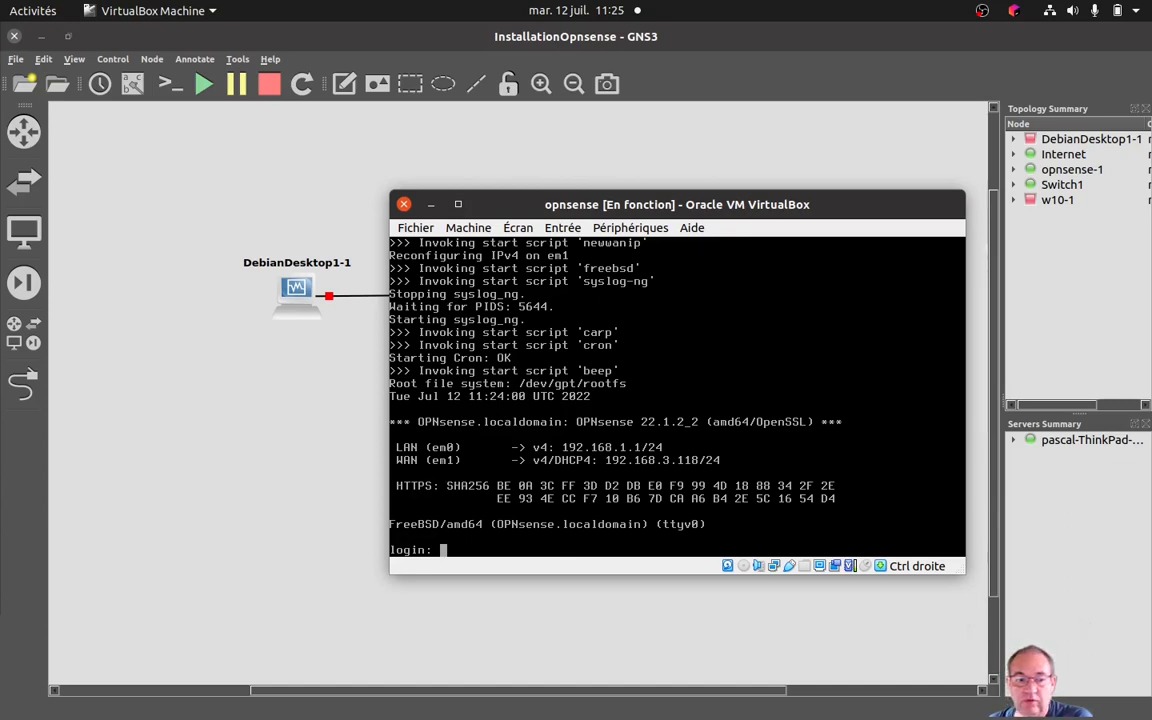
{"action": "key", "text": "alt+Tab"}
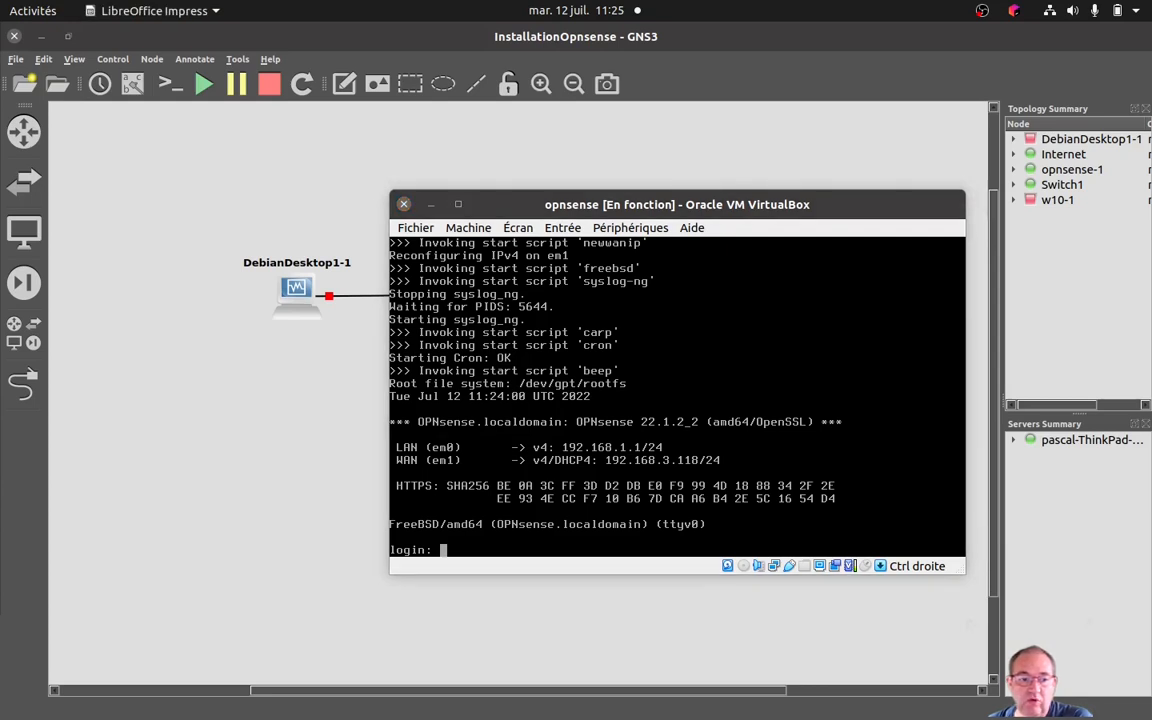
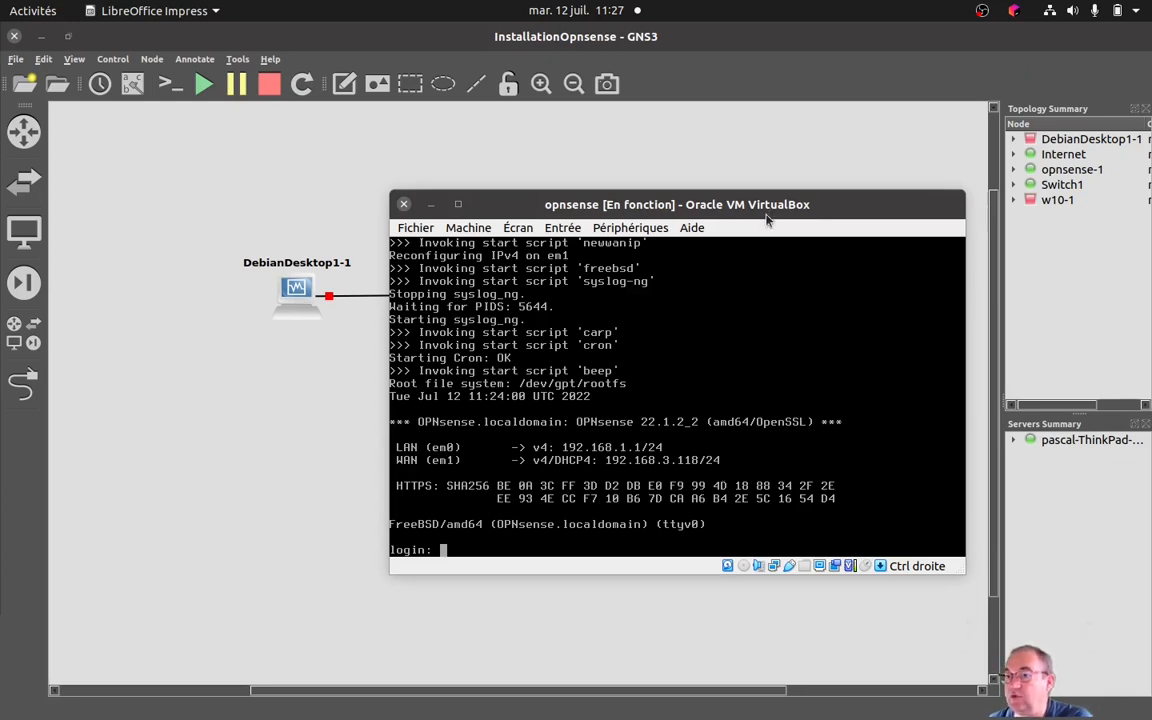
Start the DebianDesktop1-1 node, dismiss its keyboard capture notice and move the Debian Desktop 1 window clear of the w10-1 node.
{"action": "left_click_drag", "start_coordinate": [763, 219], "coordinate": [930, 330]}
{"action": "left_click", "coordinate": [290, 286]}
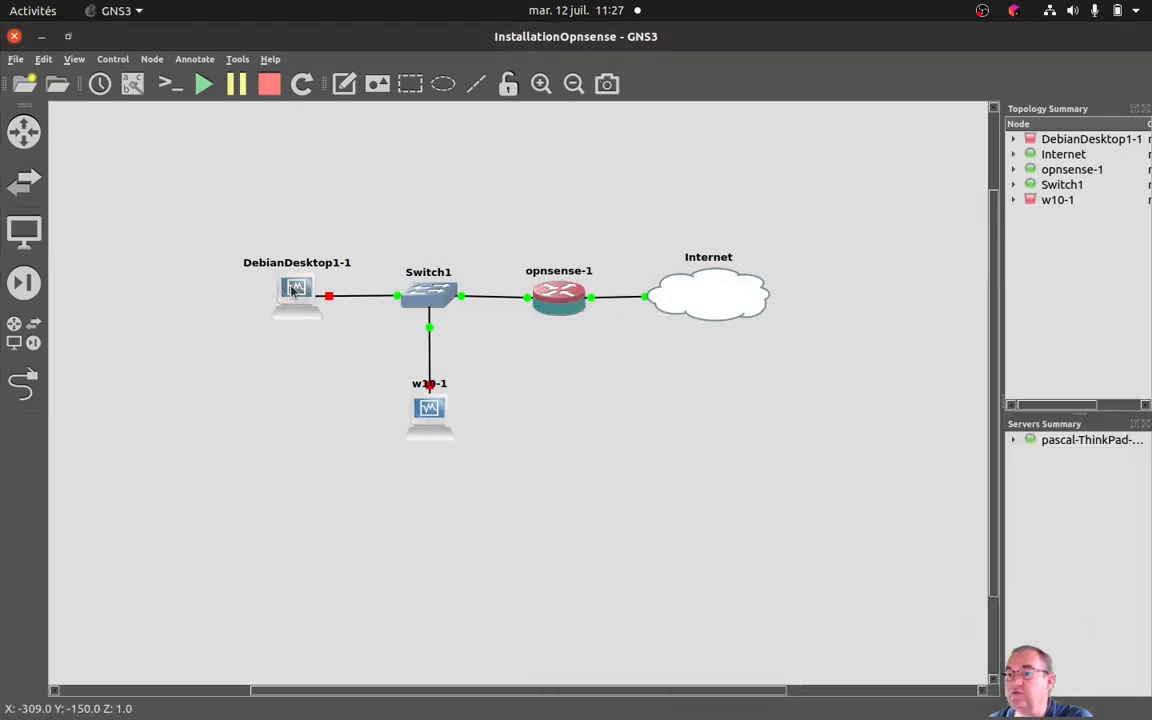
{"action": "right_click", "coordinate": [292, 289]}
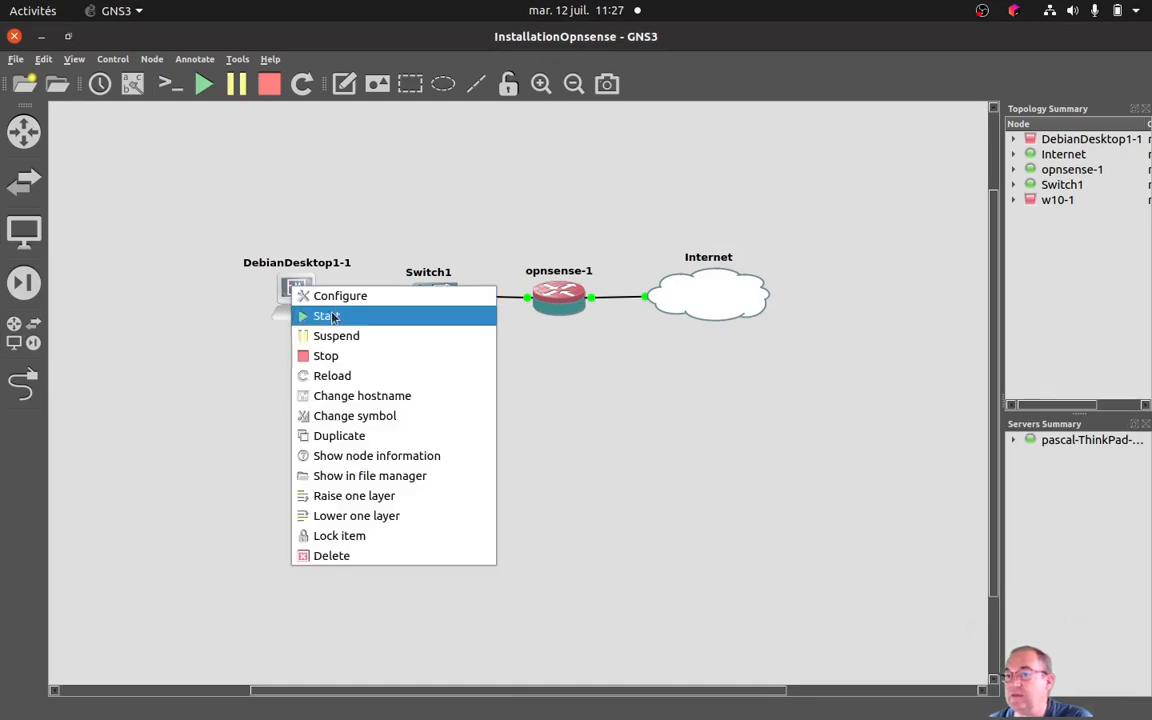
{"action": "left_click", "coordinate": [310, 315]}
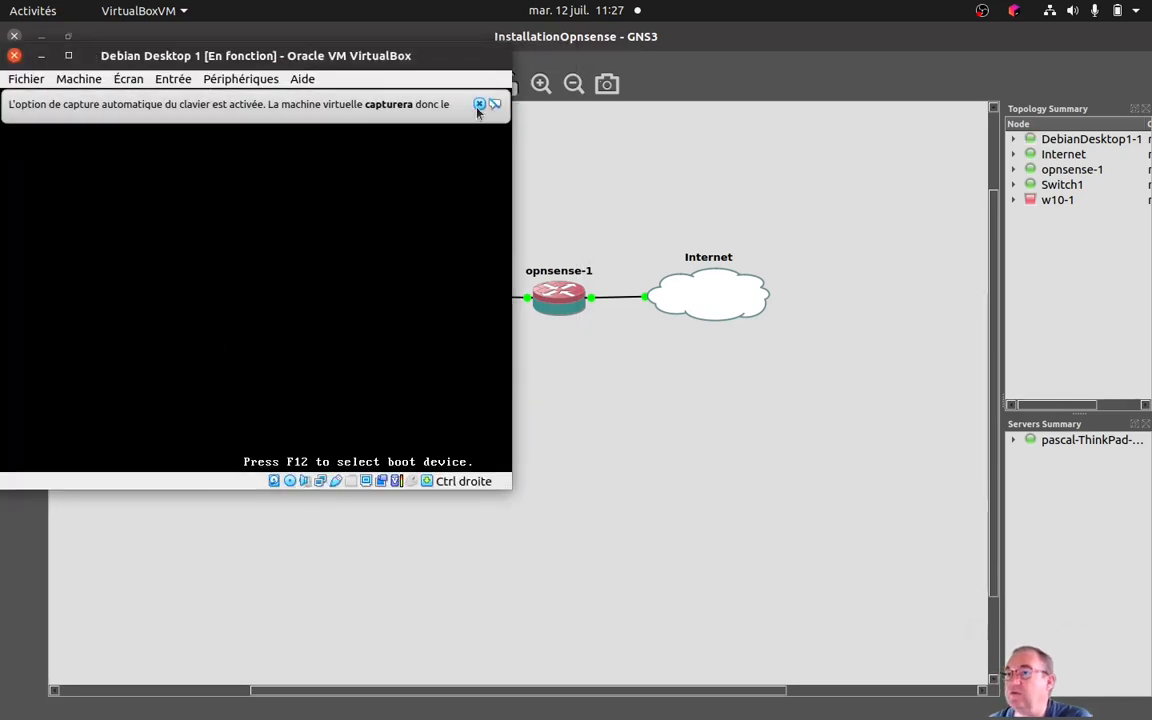
{"action": "left_click", "coordinate": [479, 104]}
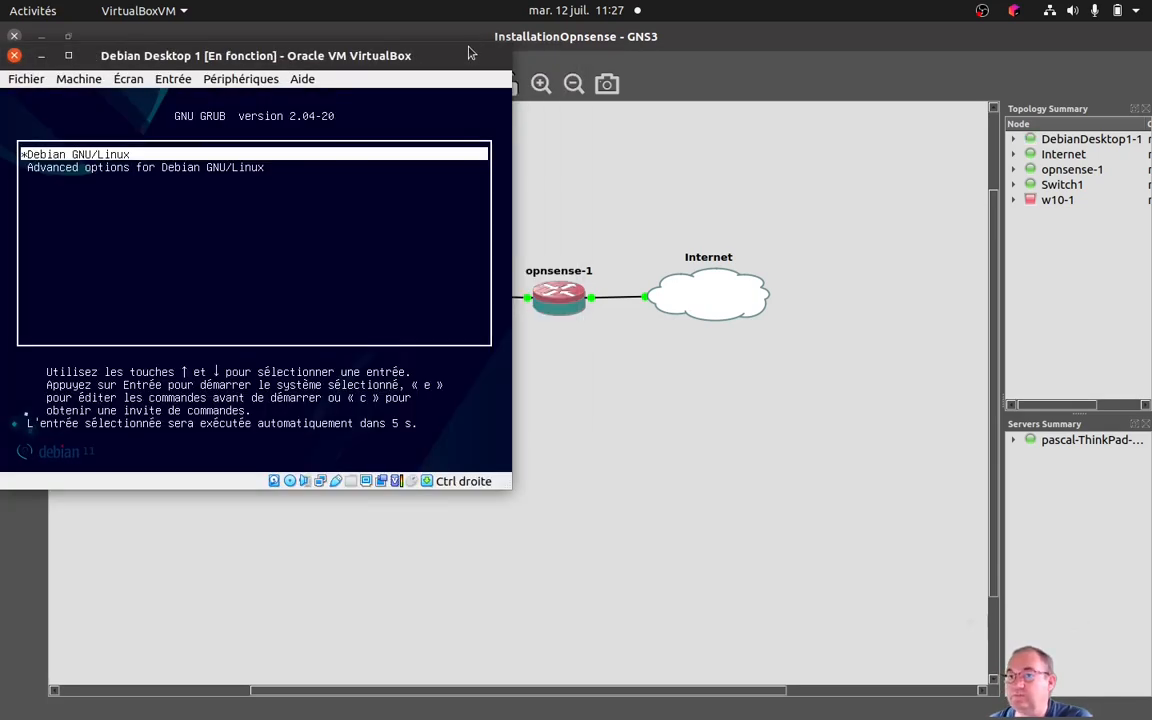
{"action": "left_click_drag", "start_coordinate": [470, 52], "coordinate": [501, 41]}
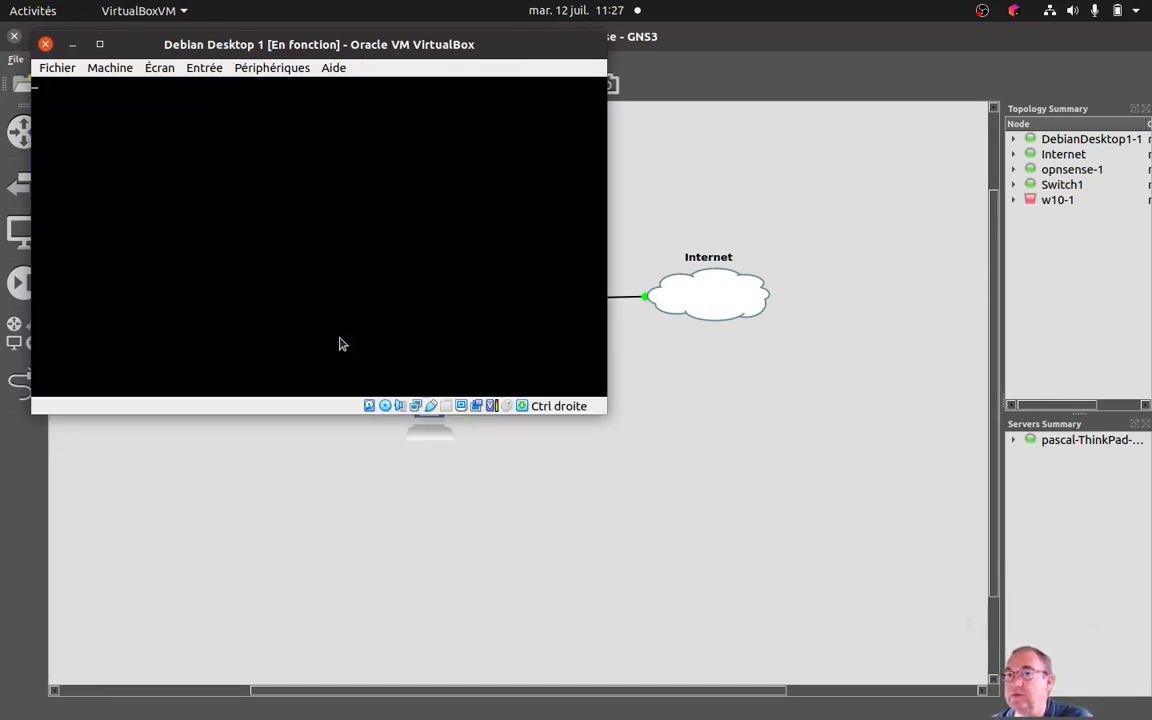
{"action": "left_click_drag", "start_coordinate": [476, 50], "coordinate": [908, 86]}
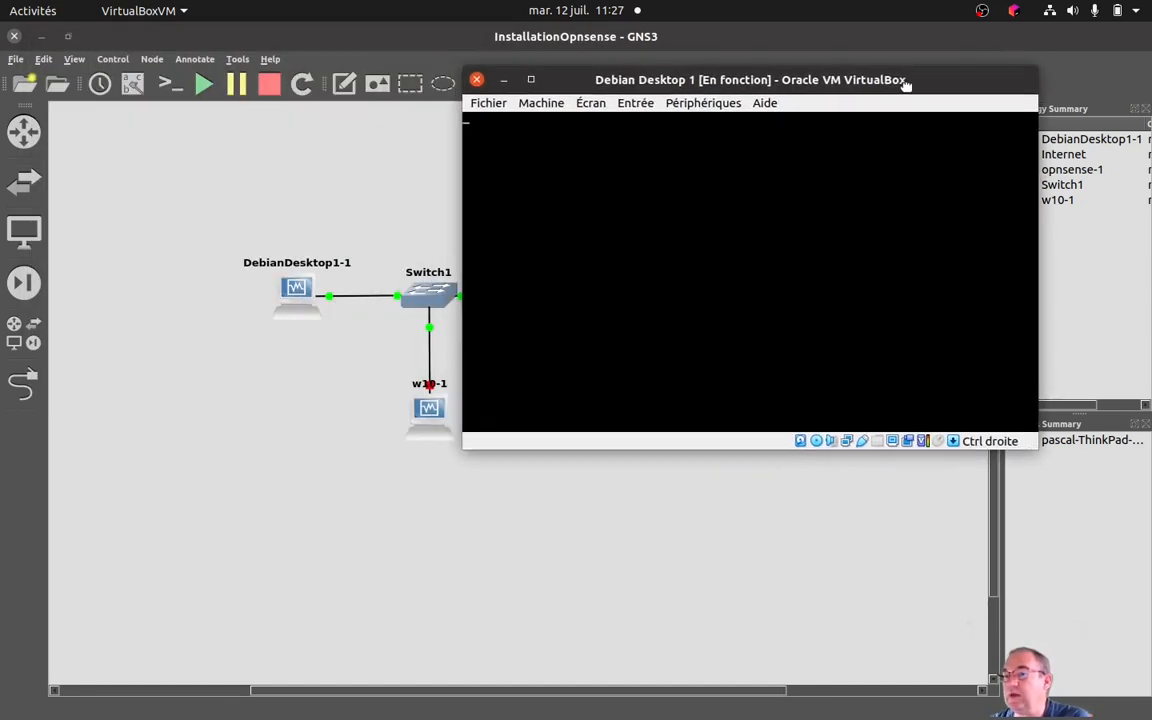
Start the w10-1 node and move the w10 machine window aside, off the topology.
{"action": "left_click", "coordinate": [433, 411]}
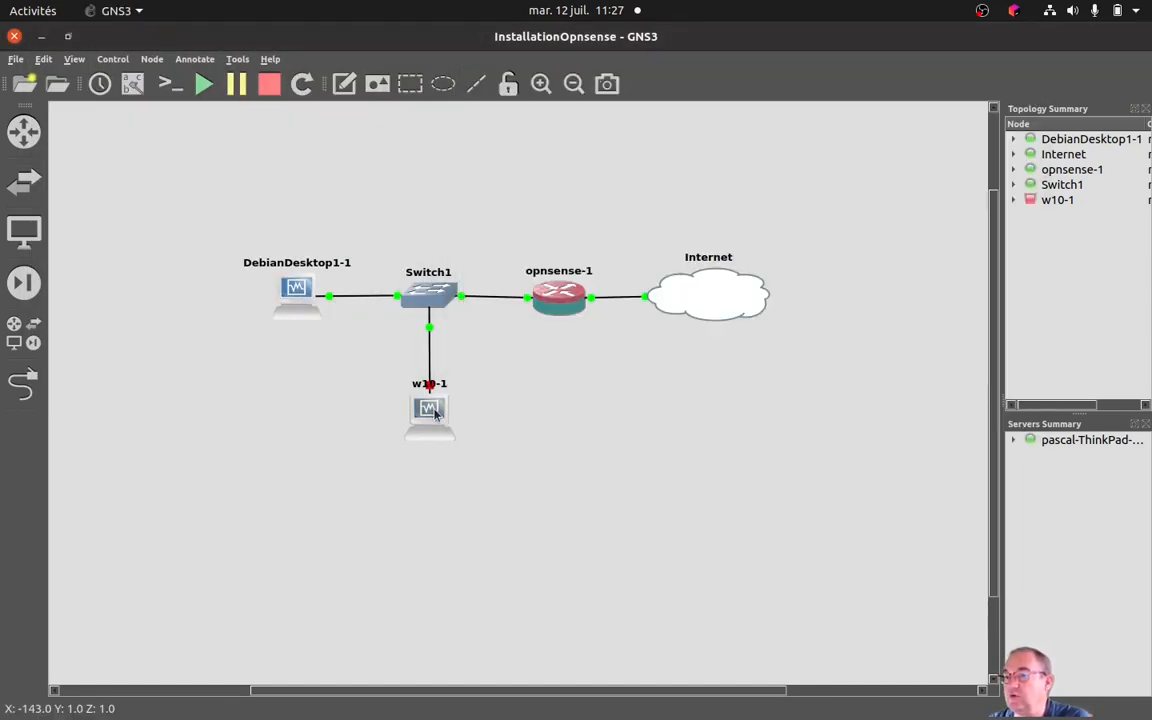
{"action": "right_click", "coordinate": [435, 413]}
{"action": "left_click", "coordinate": [458, 440]}
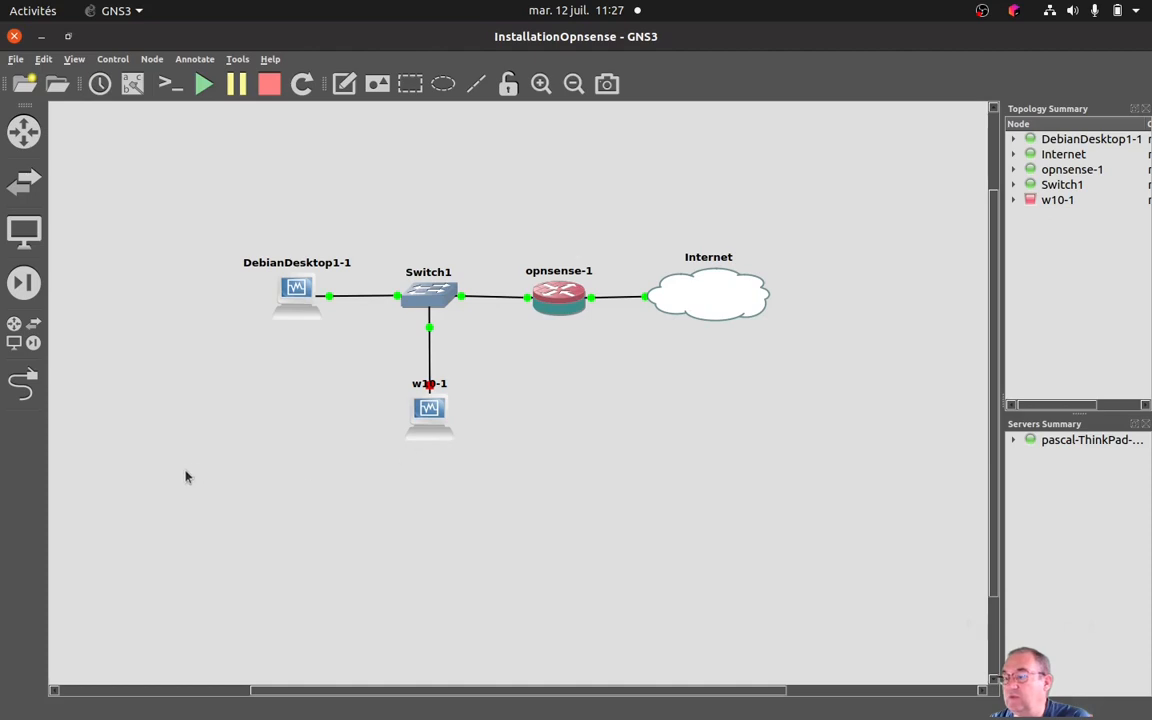
{"action": "mouse_move", "coordinate": [1138, 660]}
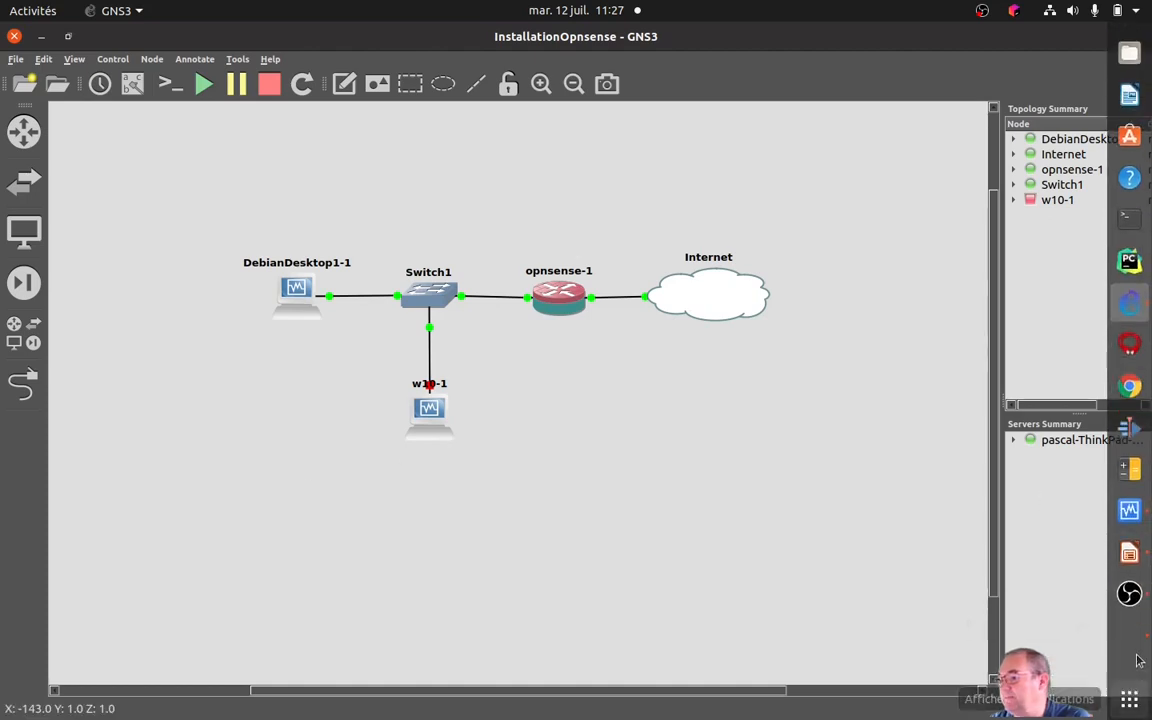
{"action": "left_click", "coordinate": [1133, 628]}
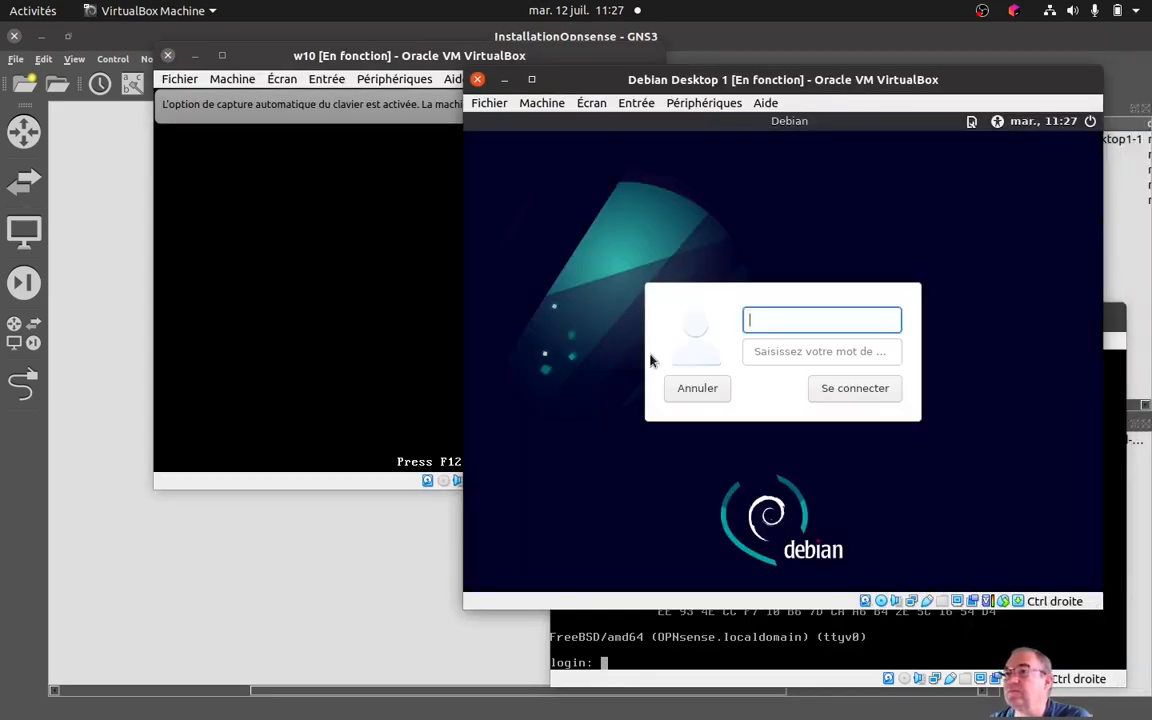
{"action": "left_click_drag", "start_coordinate": [338, 57], "coordinate": [0, 36]}
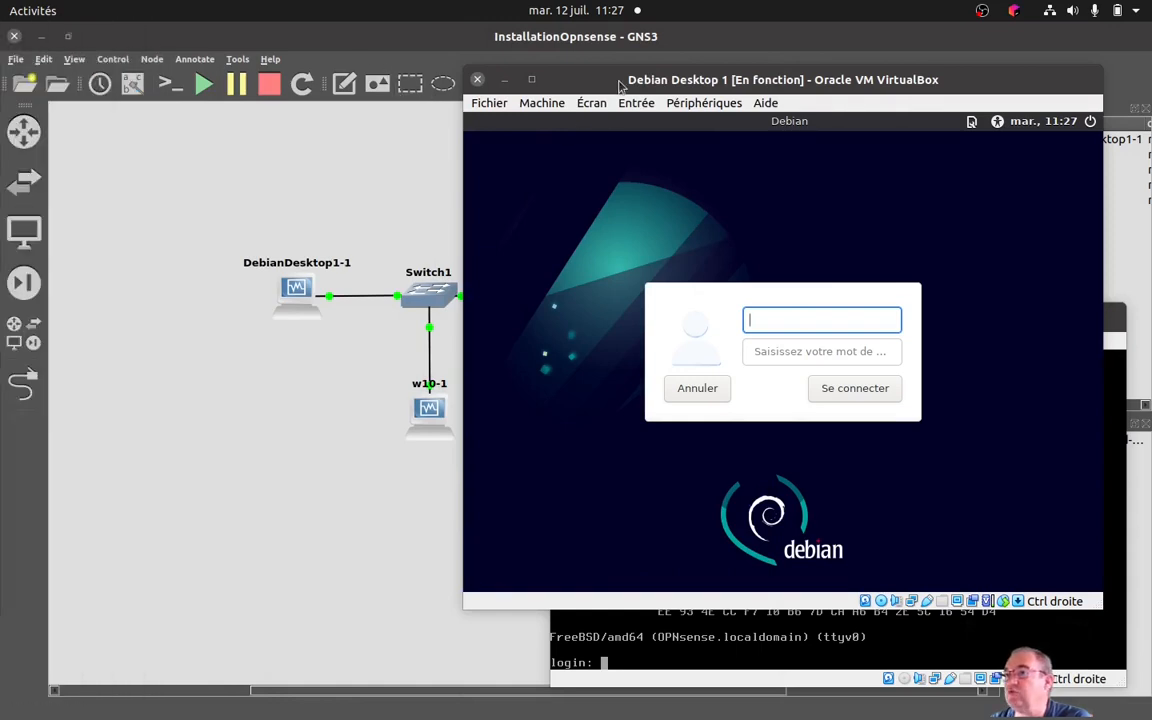
Log in to the Debian Desktop 1 machine as administrateur, entering the account password.
{"action": "left_click_drag", "start_coordinate": [575, 79], "coordinate": [413, 65]}
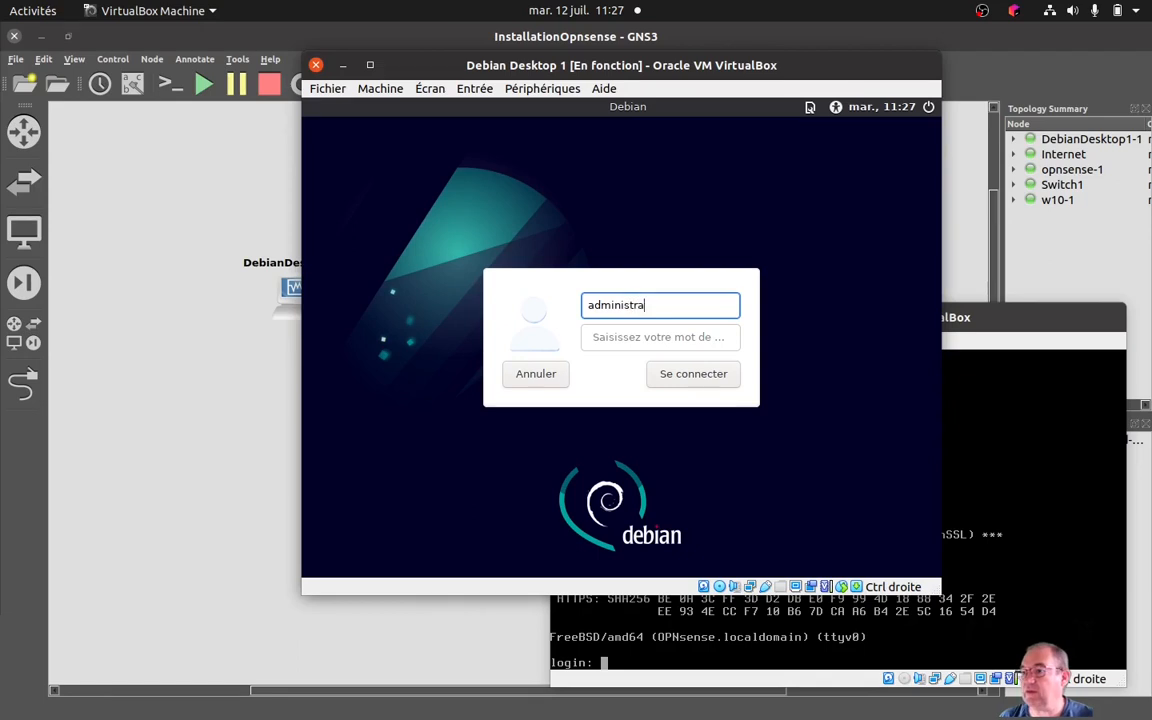
{"action": "key", "text": "Tab"}
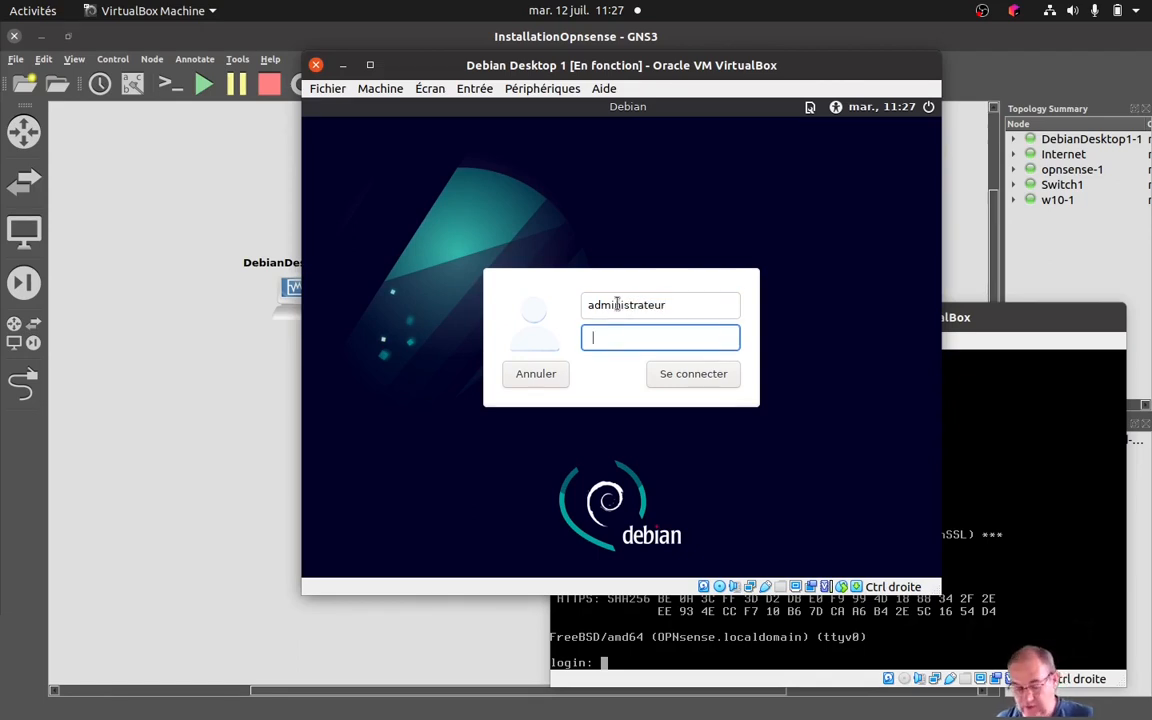
{"action": "type", "text": "••••••••"}
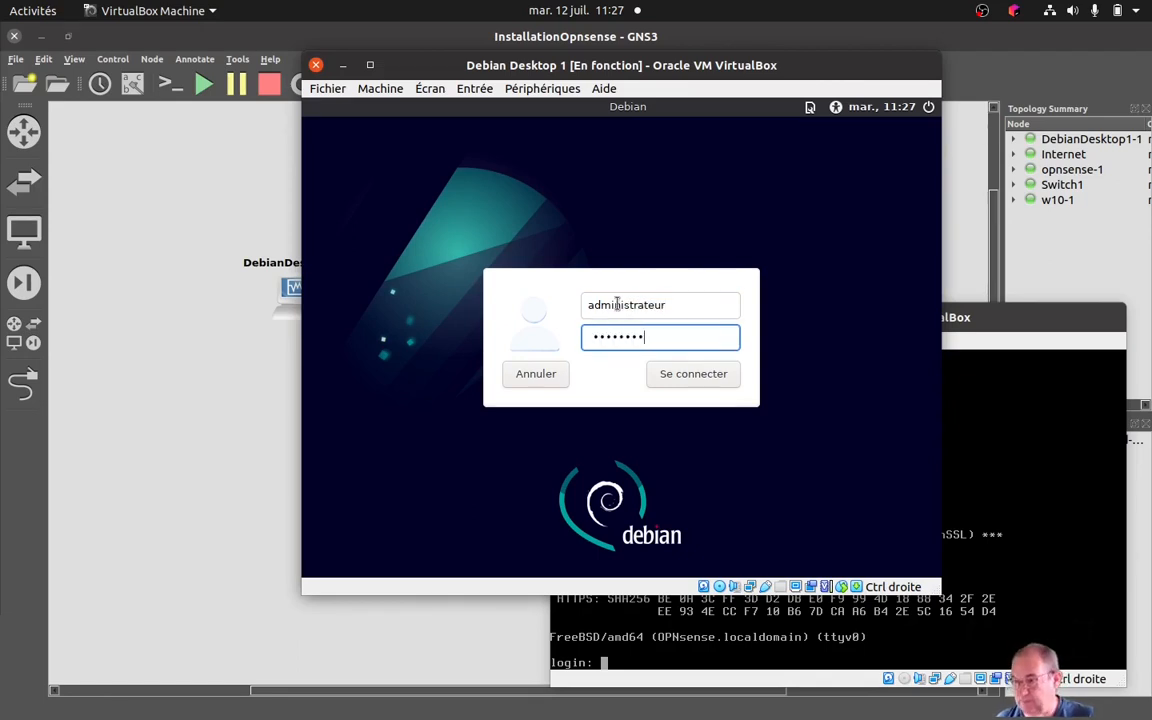
{"action": "type", "text": "•••"}
{"action": "key", "text": "Return"}
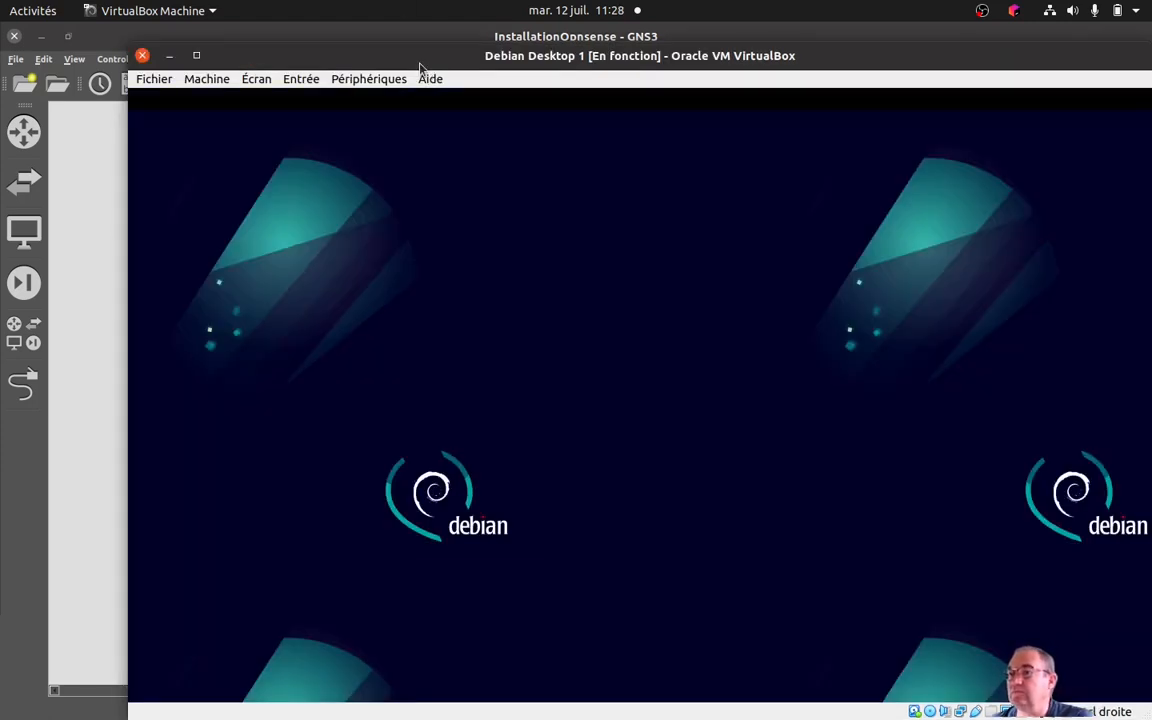
Display Debian's network connection information and examine the IPv4 address and broadcast address of Wired connection 1.
{"action": "left_click_drag", "start_coordinate": [416, 54], "coordinate": [361, 35]}
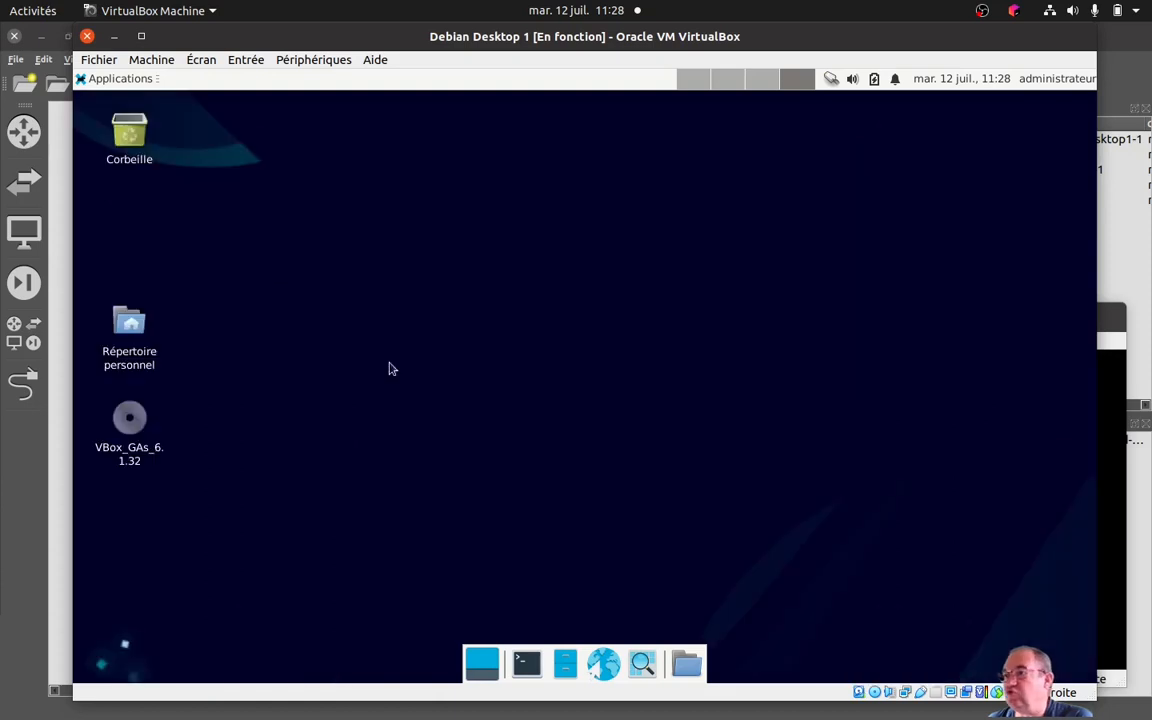
{"action": "right_click", "coordinate": [833, 81]}
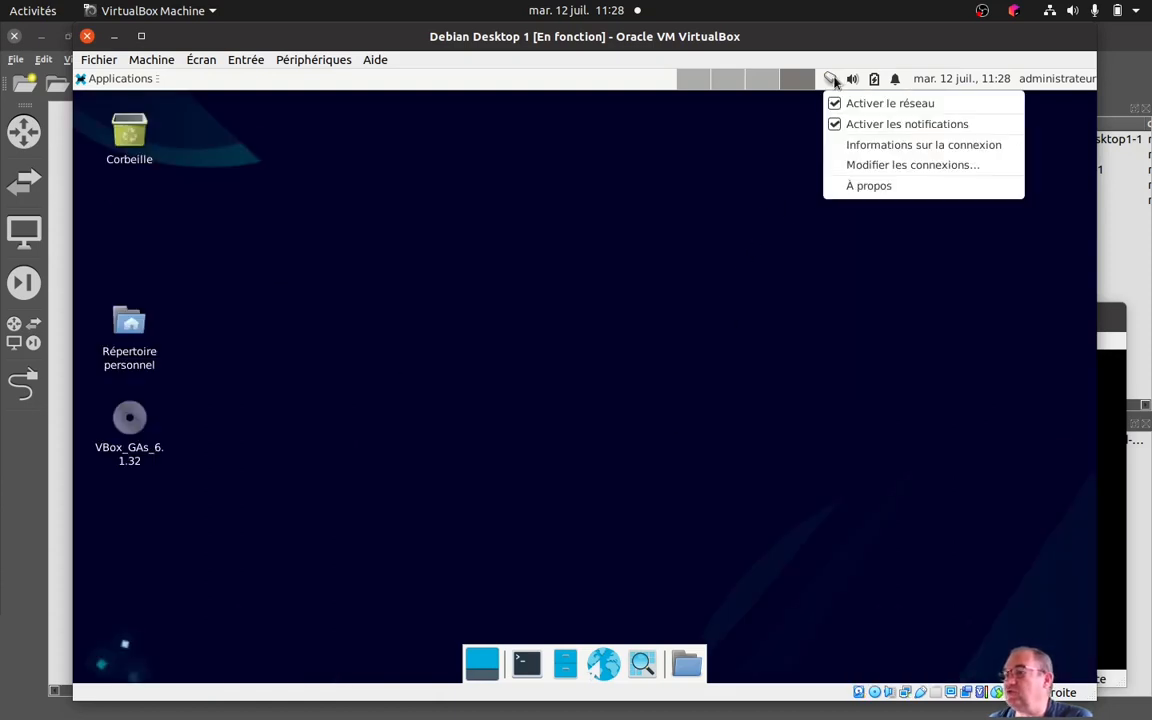
{"action": "left_click", "coordinate": [858, 150]}
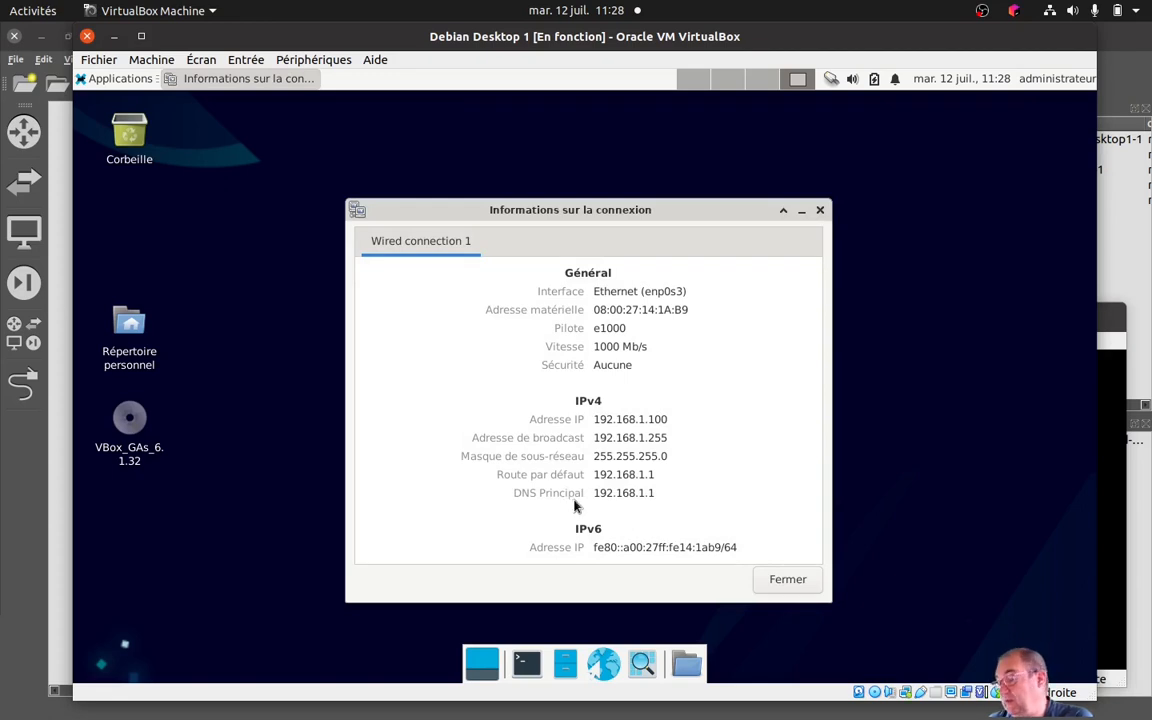
{"action": "left_click_drag", "start_coordinate": [568, 220], "coordinate": [558, 202]}
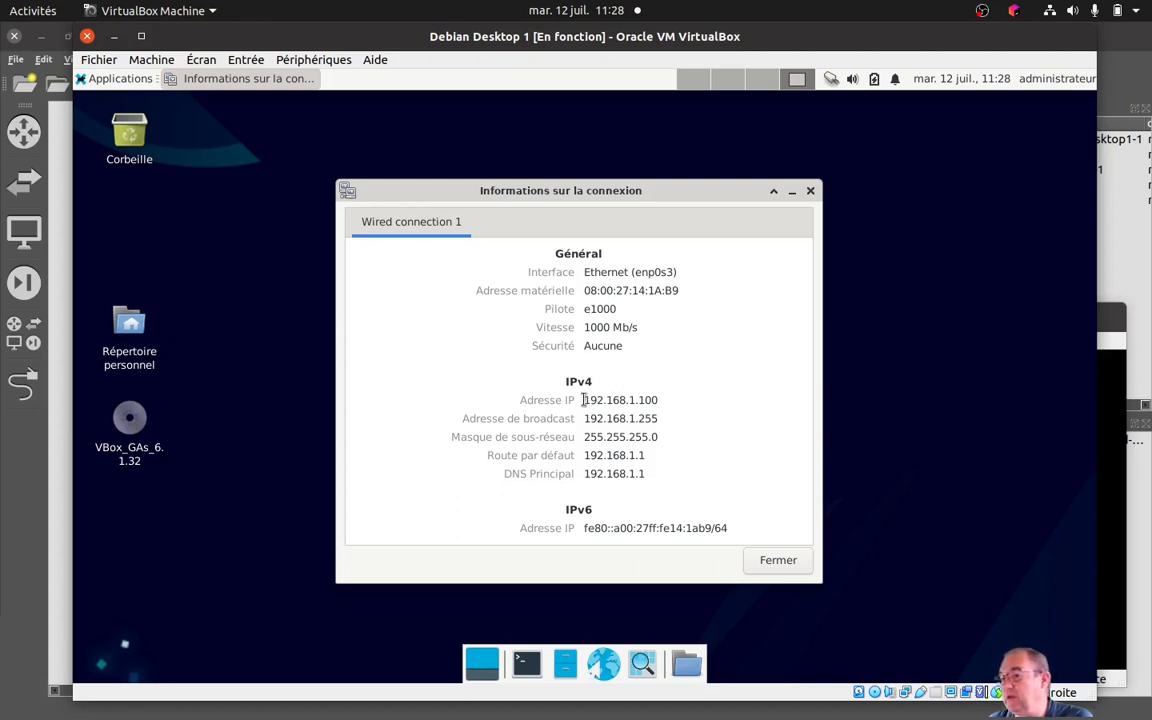
{"action": "left_click_drag", "start_coordinate": [583, 399], "coordinate": [664, 400]}
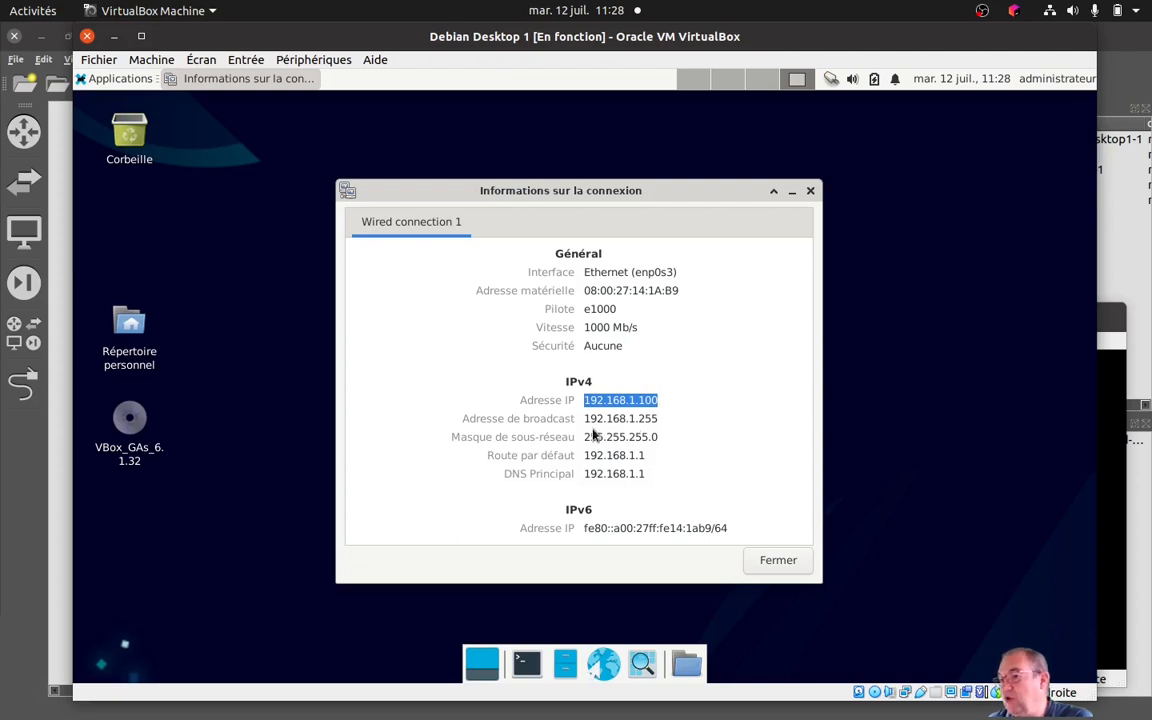
{"action": "left_click_drag", "start_coordinate": [585, 419], "coordinate": [646, 421]}
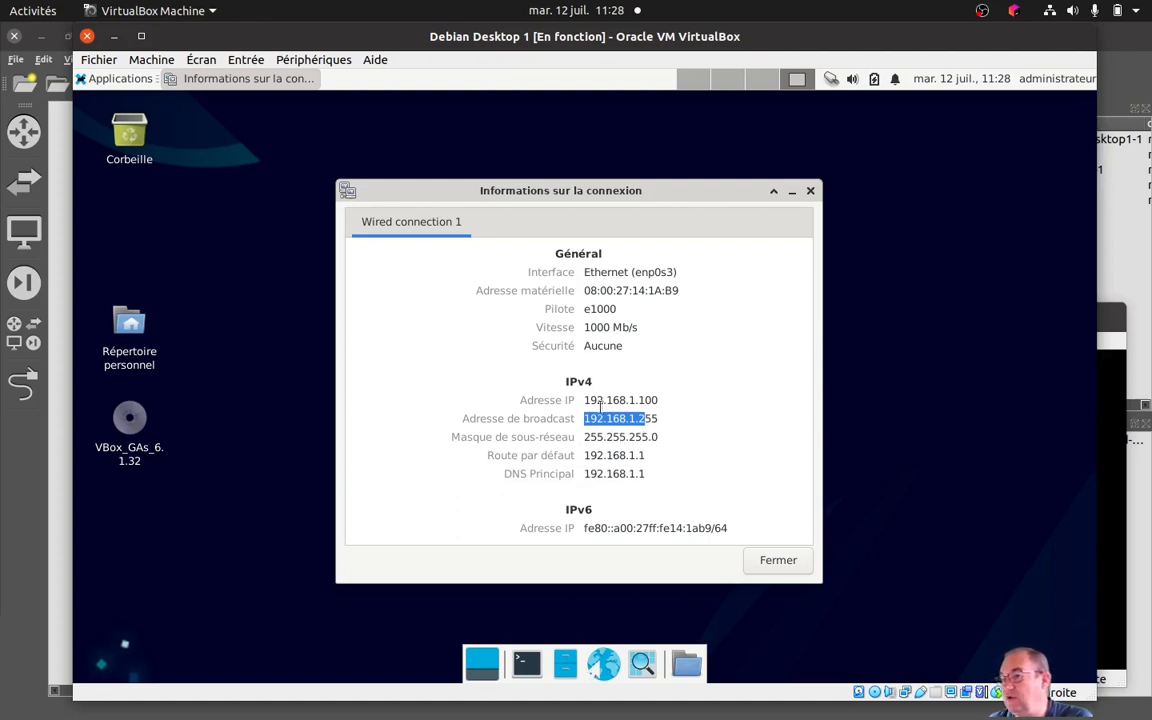
Reposition the Debian and opnsense windows to compare the client's IPv4 settings with the OPNsense LAN address, and close the connection information.
{"action": "left_click_drag", "start_coordinate": [525, 45], "coordinate": [555, 372]}
{"action": "left_click_drag", "start_coordinate": [644, 319], "coordinate": [863, 286]}
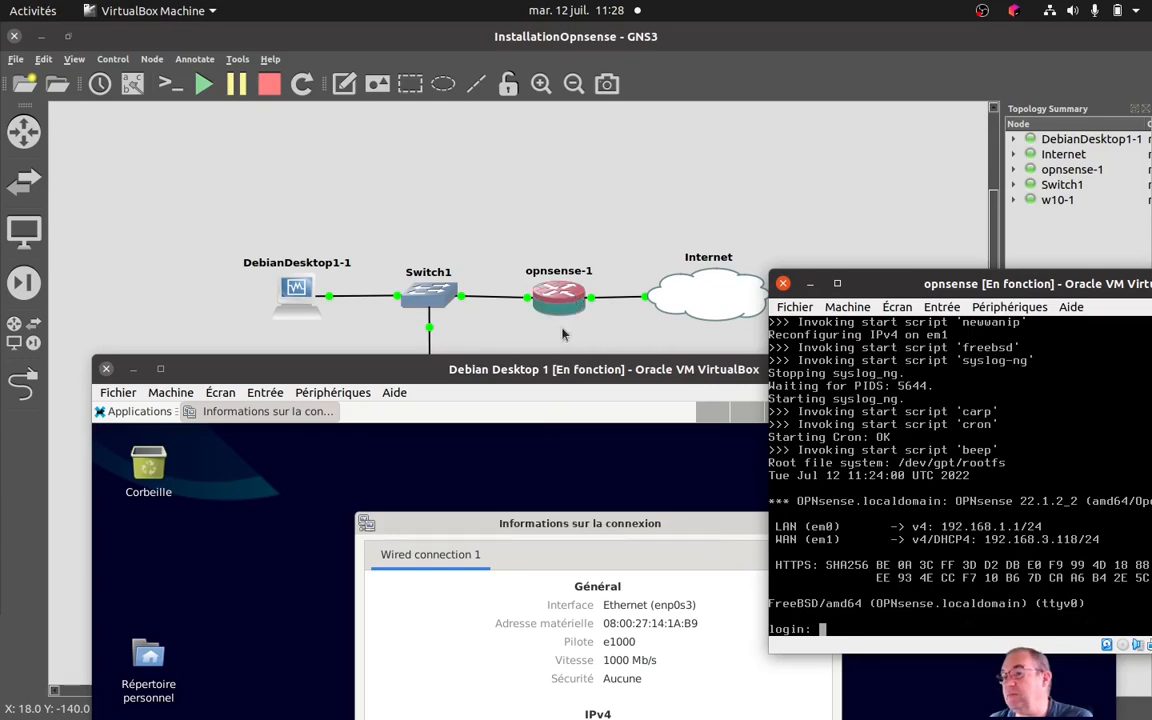
{"action": "left_click_drag", "start_coordinate": [565, 378], "coordinate": [518, 138]}
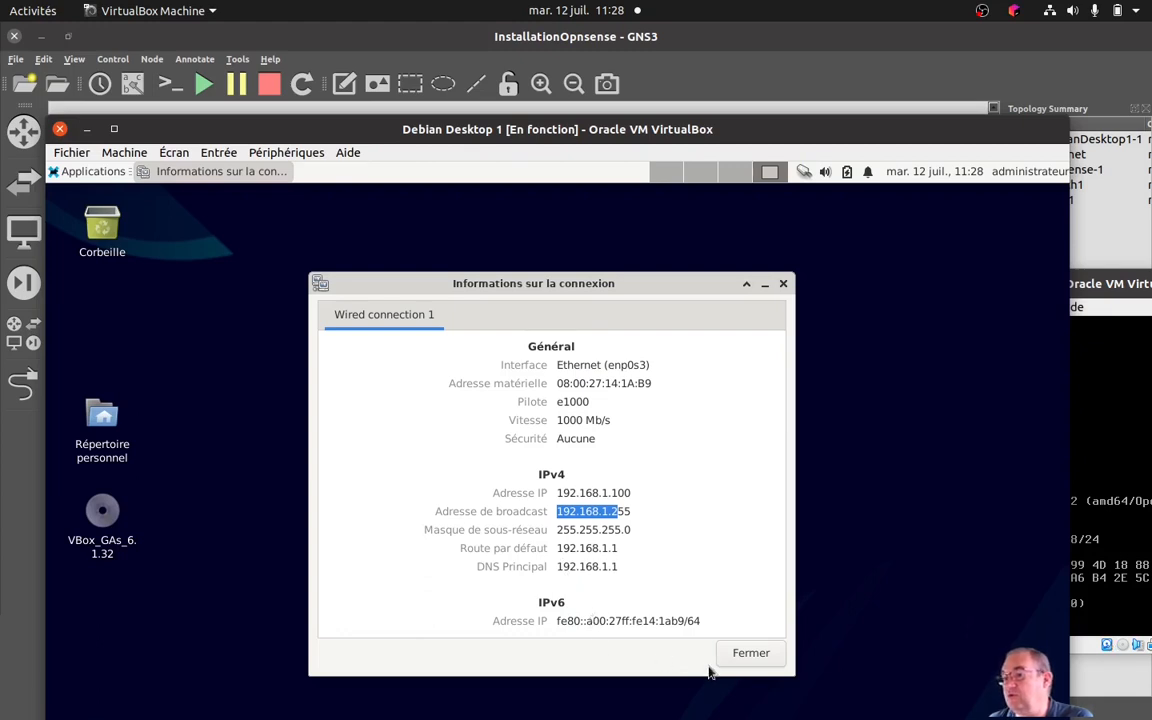
{"action": "left_click", "coordinate": [752, 658]}
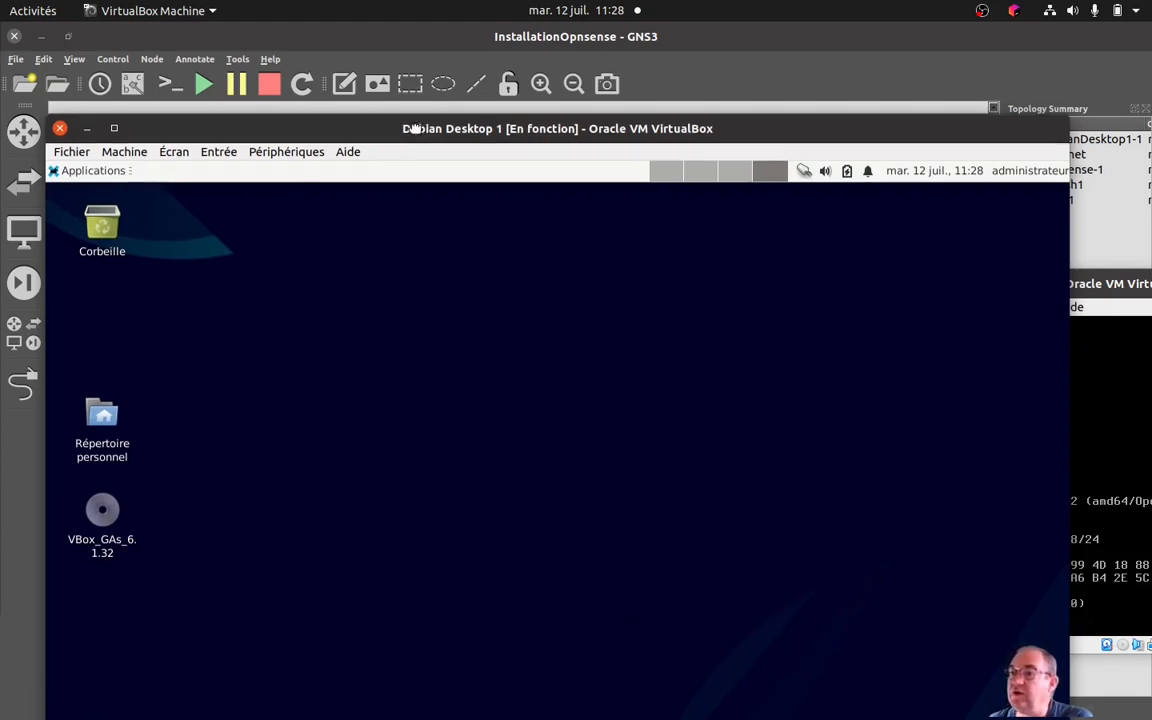
Test Debian's Internet access by loading YouTube in Firefox and viewing the consent notice through to its end.
{"action": "left_click_drag", "start_coordinate": [380, 129], "coordinate": [384, 63]}
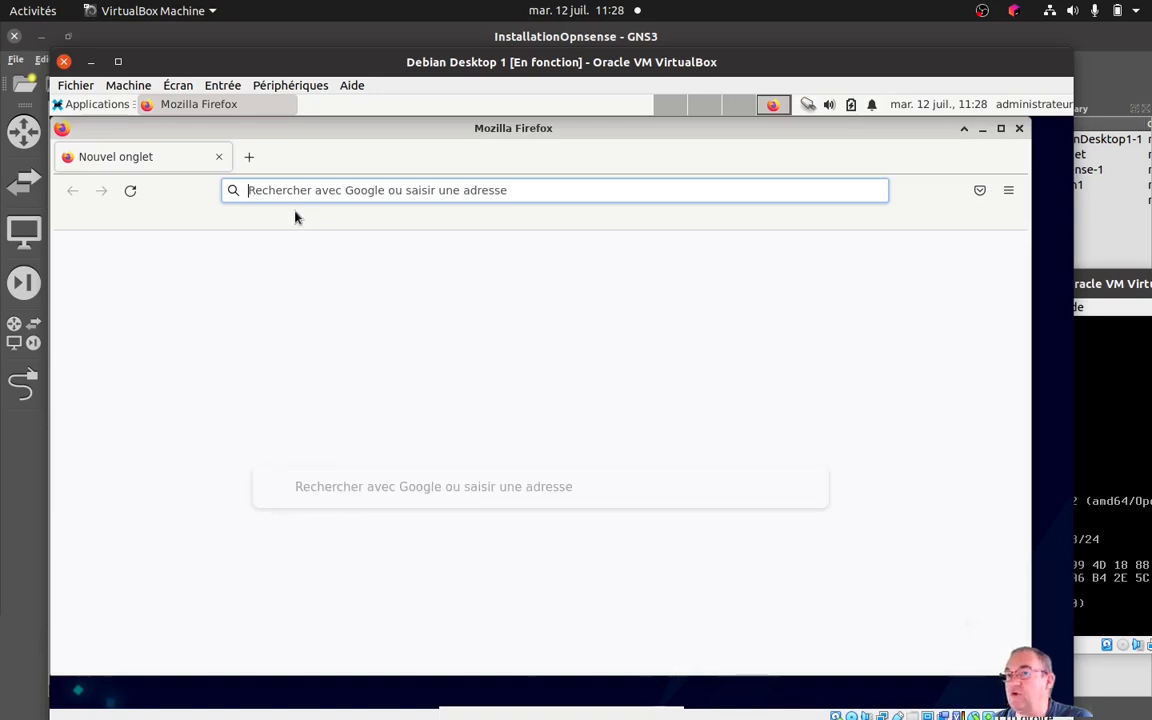
{"action": "left_click", "coordinate": [268, 190]}
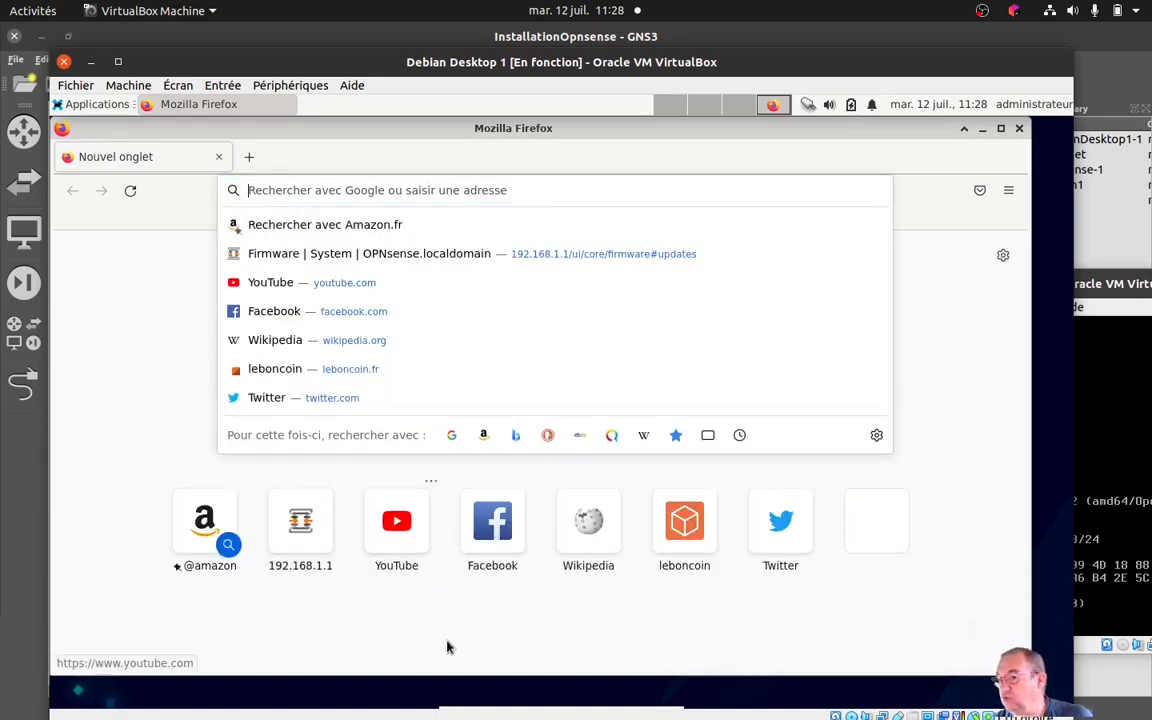
{"action": "left_click", "coordinate": [399, 544]}
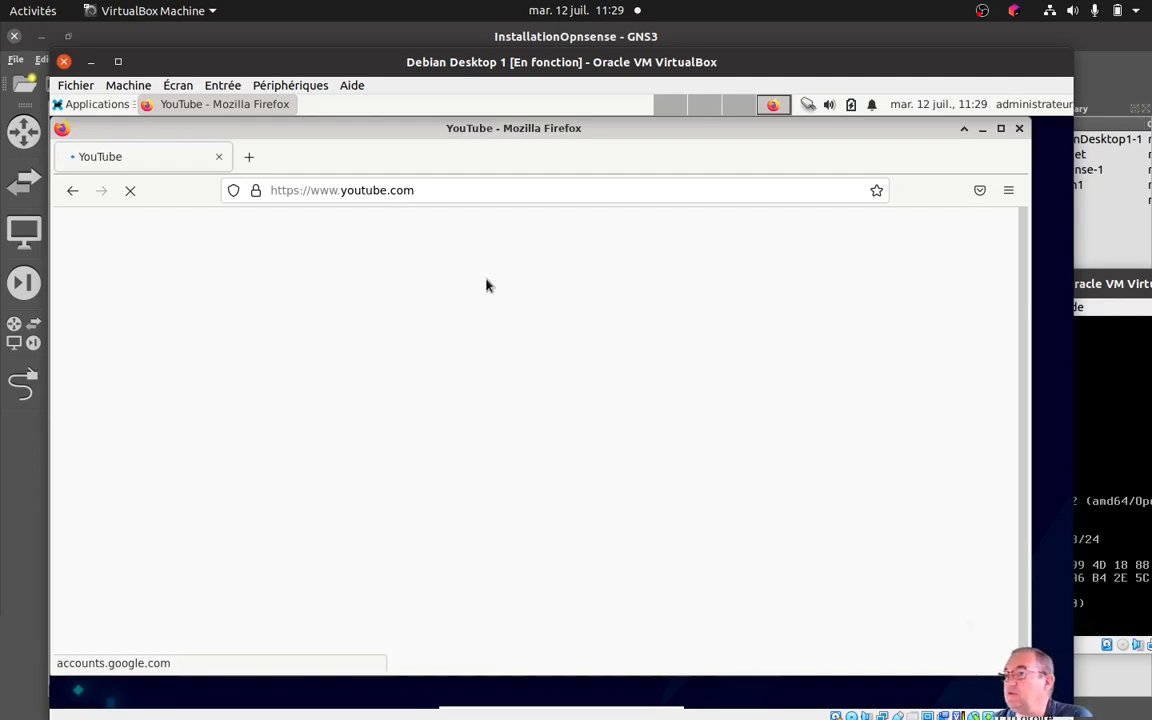
{"action": "left_click_drag", "start_coordinate": [433, 140], "coordinate": [456, 153]}
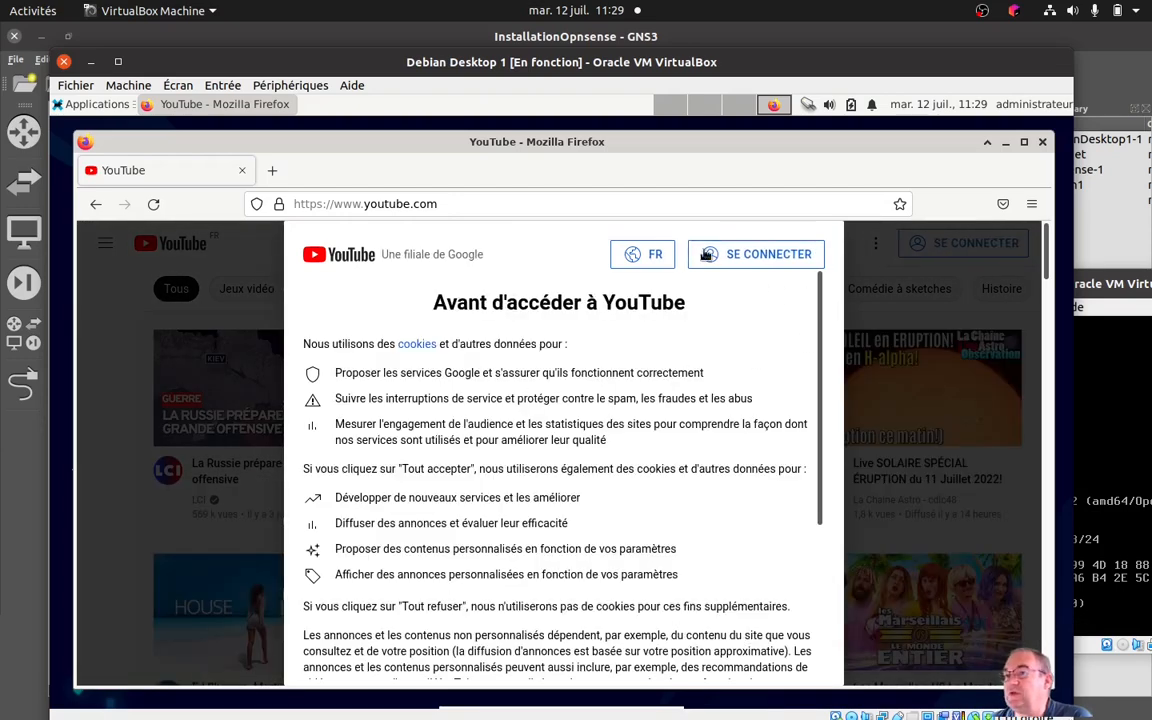
{"action": "scroll", "coordinate": [628, 447], "scroll_direction": "down", "scroll_amount": 2}
{"action": "scroll", "coordinate": [628, 447], "scroll_direction": "down", "scroll_amount": 3}
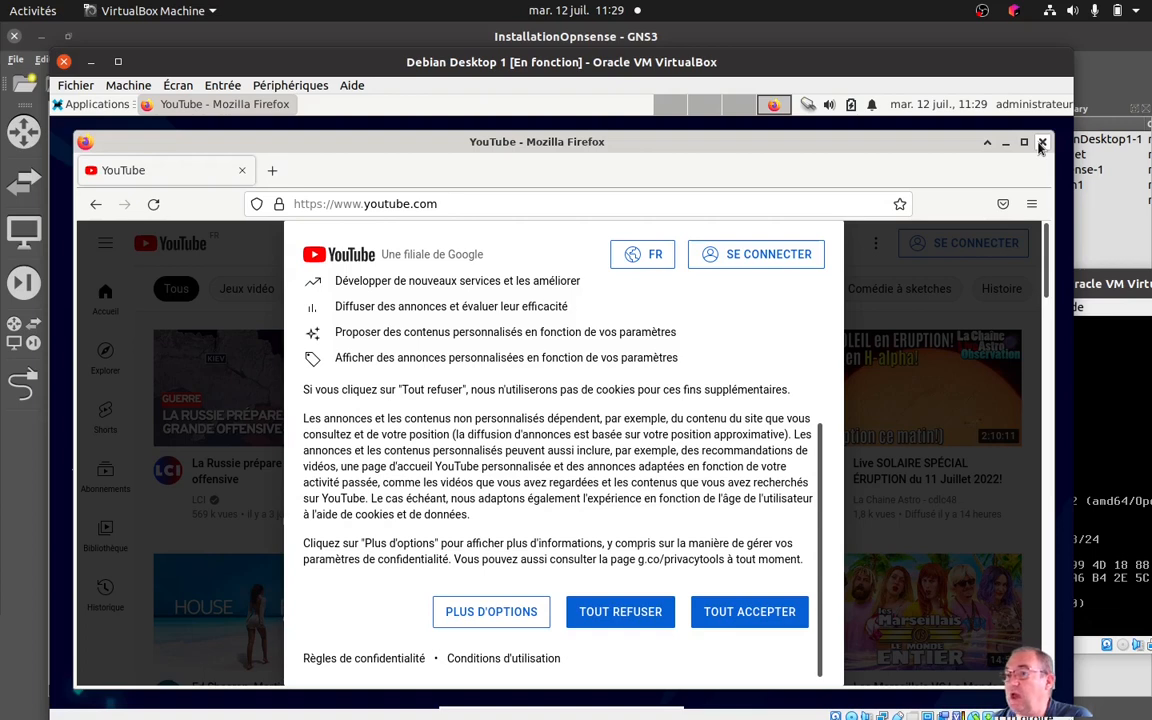
Recheck the IPv4 settings in Debian's connection information and close the dialog.
{"action": "left_click", "coordinate": [810, 107]}
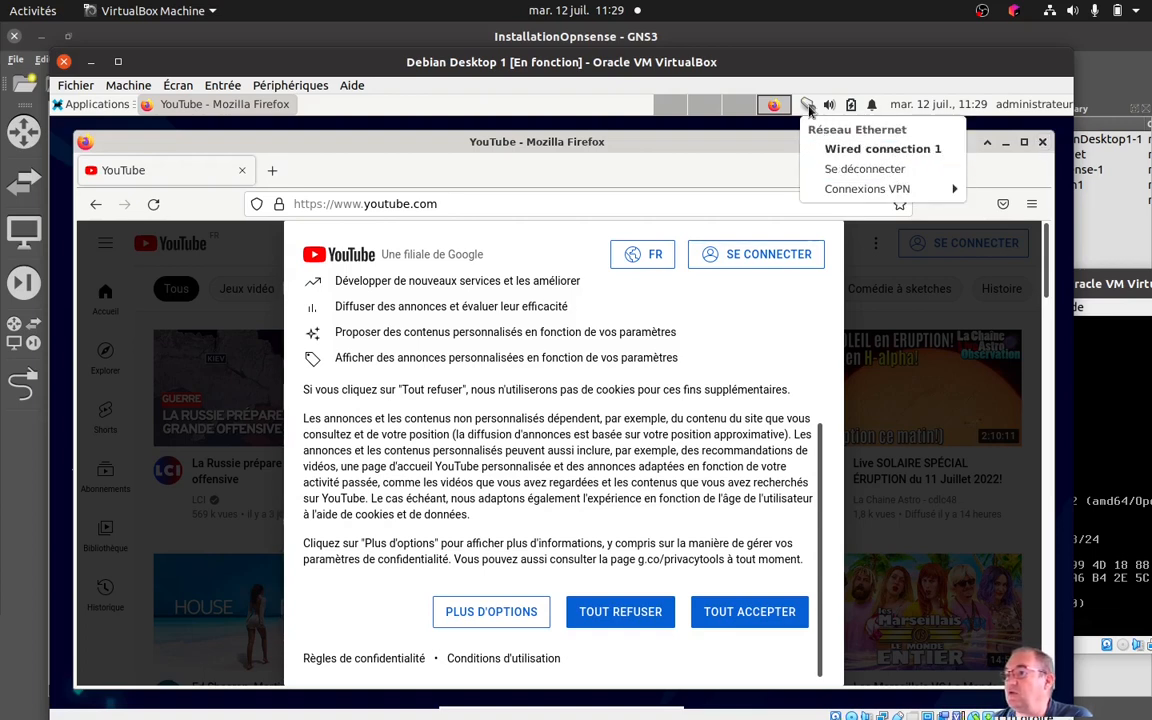
{"action": "left_click", "coordinate": [810, 107]}
{"action": "right_click", "coordinate": [810, 107]}
{"action": "left_click", "coordinate": [842, 172]}
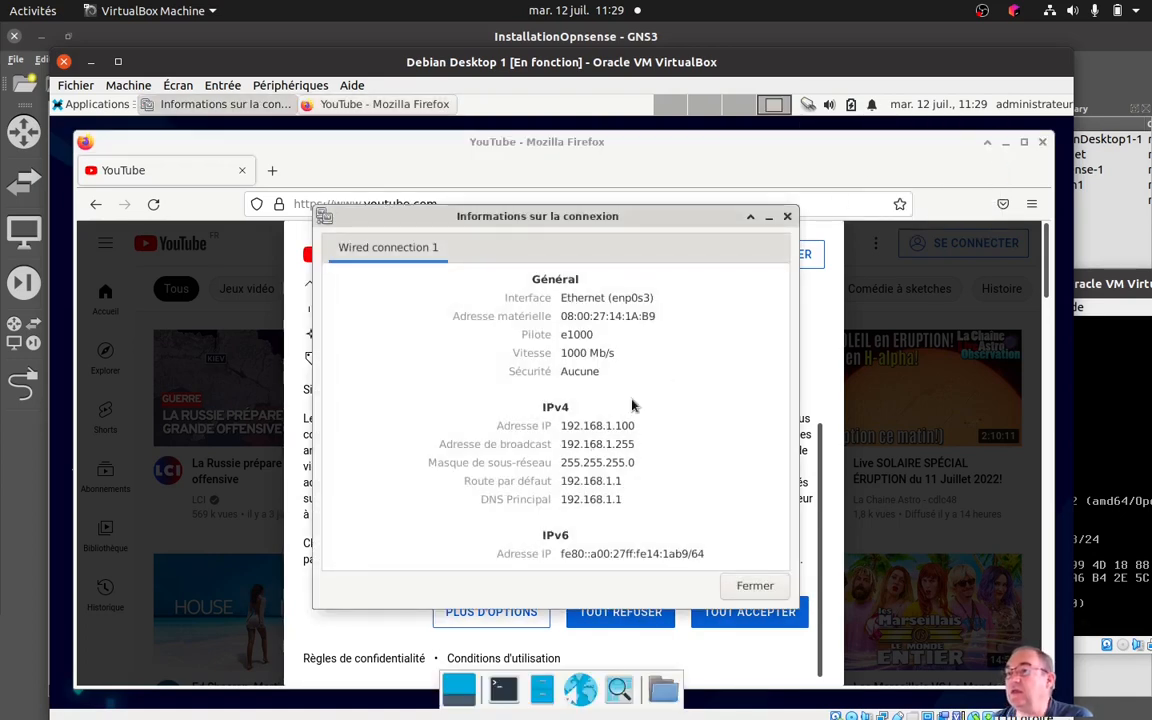
{"action": "left_click", "coordinate": [787, 218]}
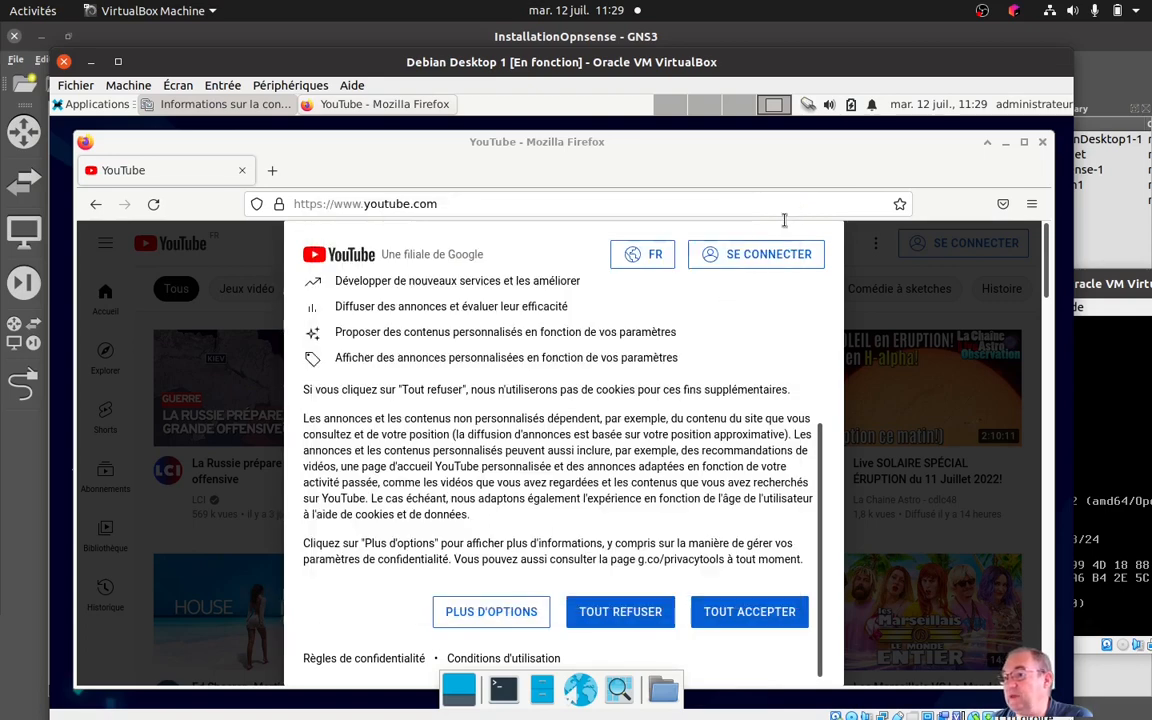
Minimise the YouTube browser window, launch Firefox again in Debian and bring the w10 machine window into full view.
{"action": "left_click", "coordinate": [1005, 145]}
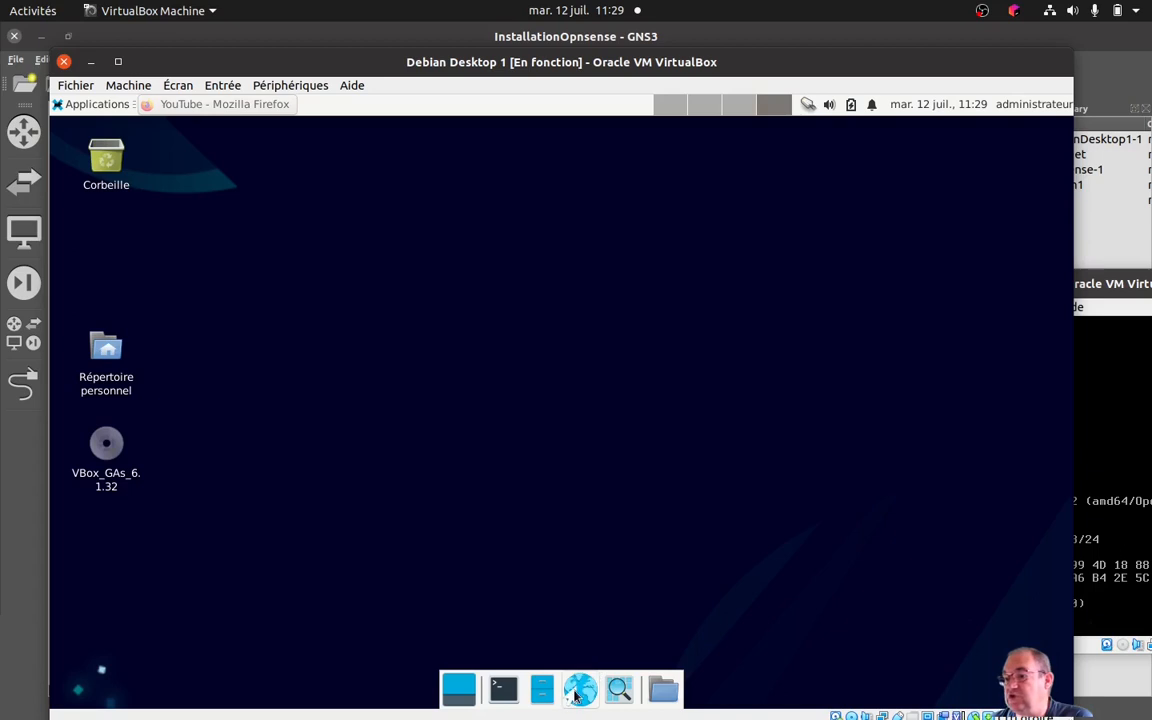
{"action": "left_click", "coordinate": [578, 696]}
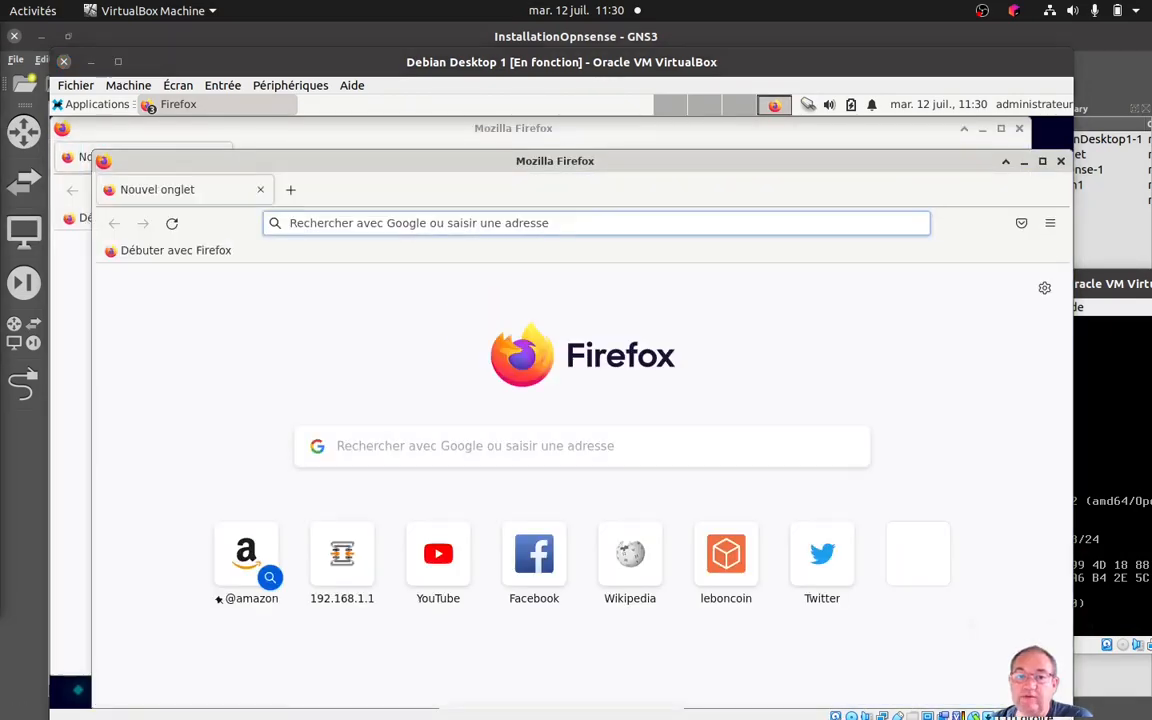
{"action": "left_click_drag", "start_coordinate": [0, 62], "coordinate": [768, 99]}
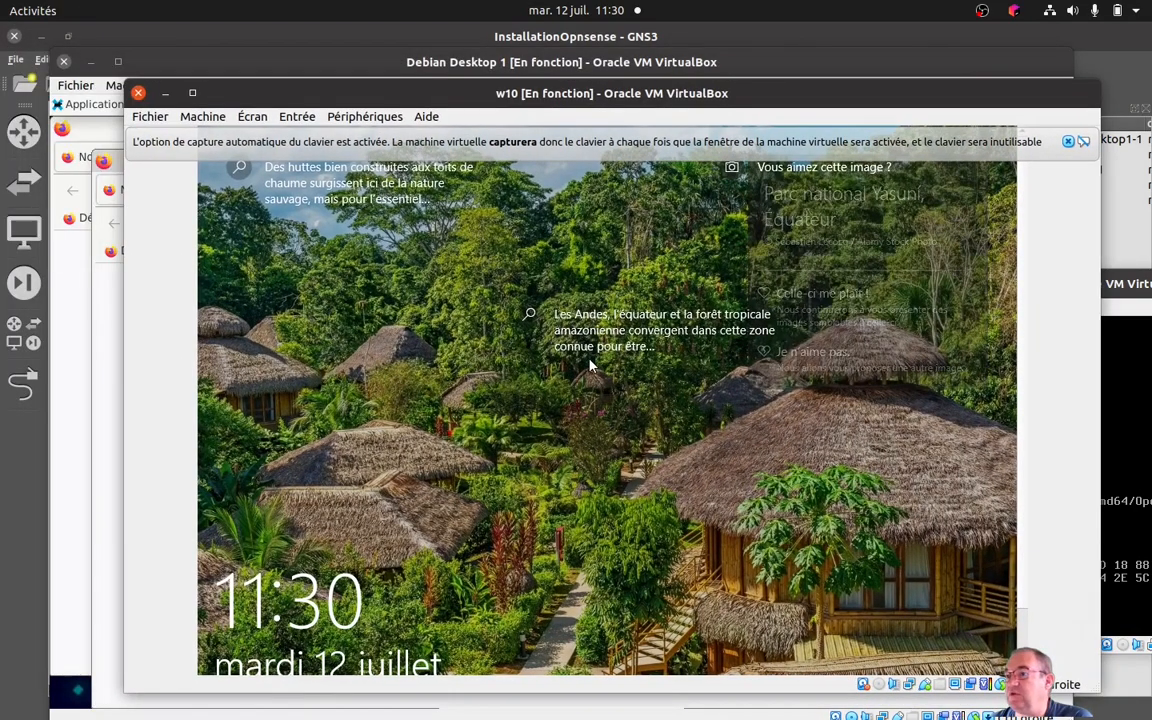
Sign in to the Windows 10 machine with the account password, dismiss the keyboard-capture notice and maximise its window.
{"action": "left_click", "coordinate": [600, 400]}
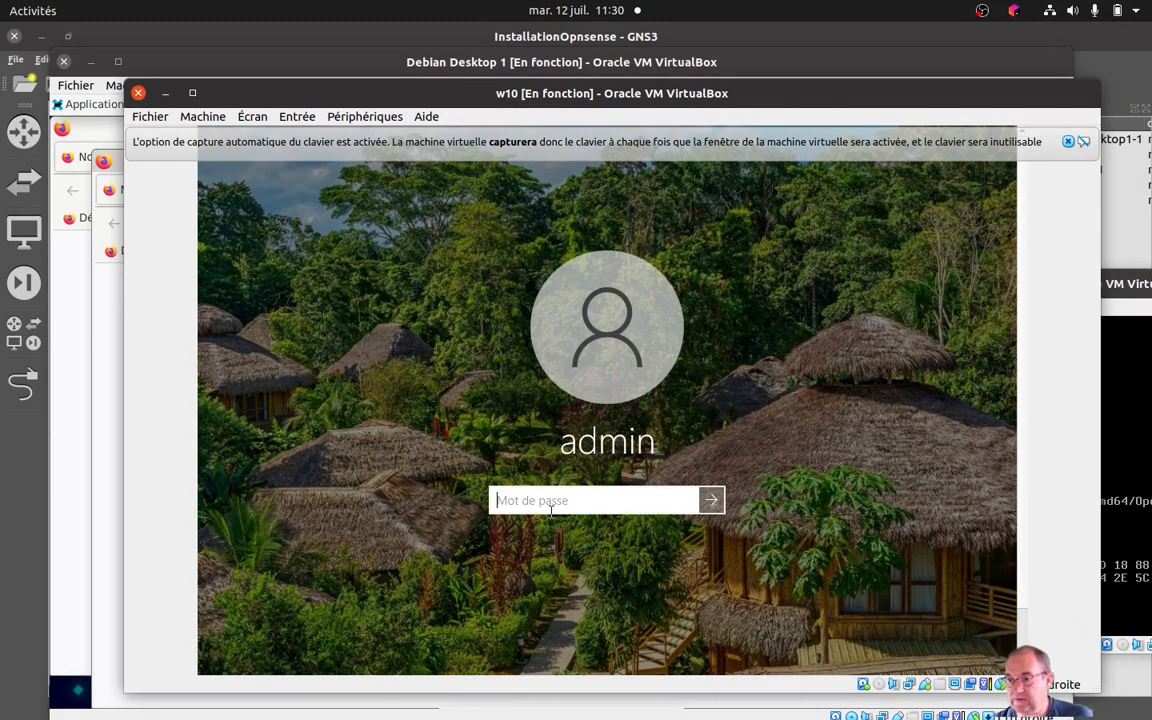
{"action": "type", "text": "•••••"}
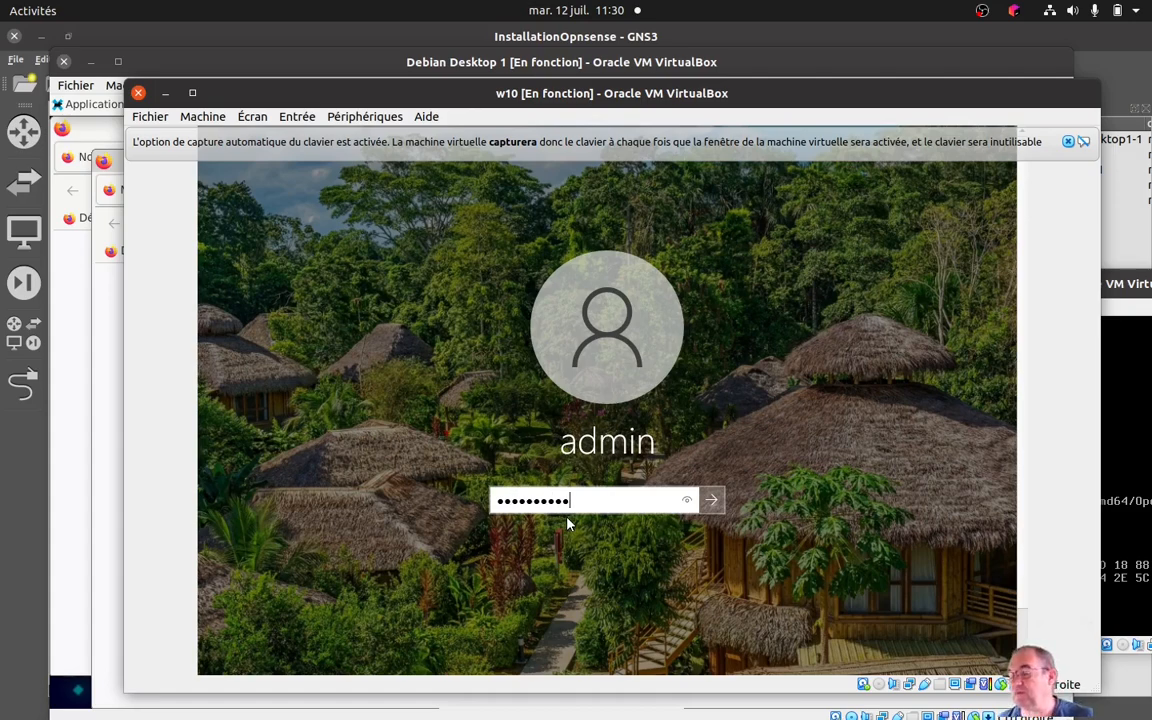
{"action": "key", "text": "Return"}
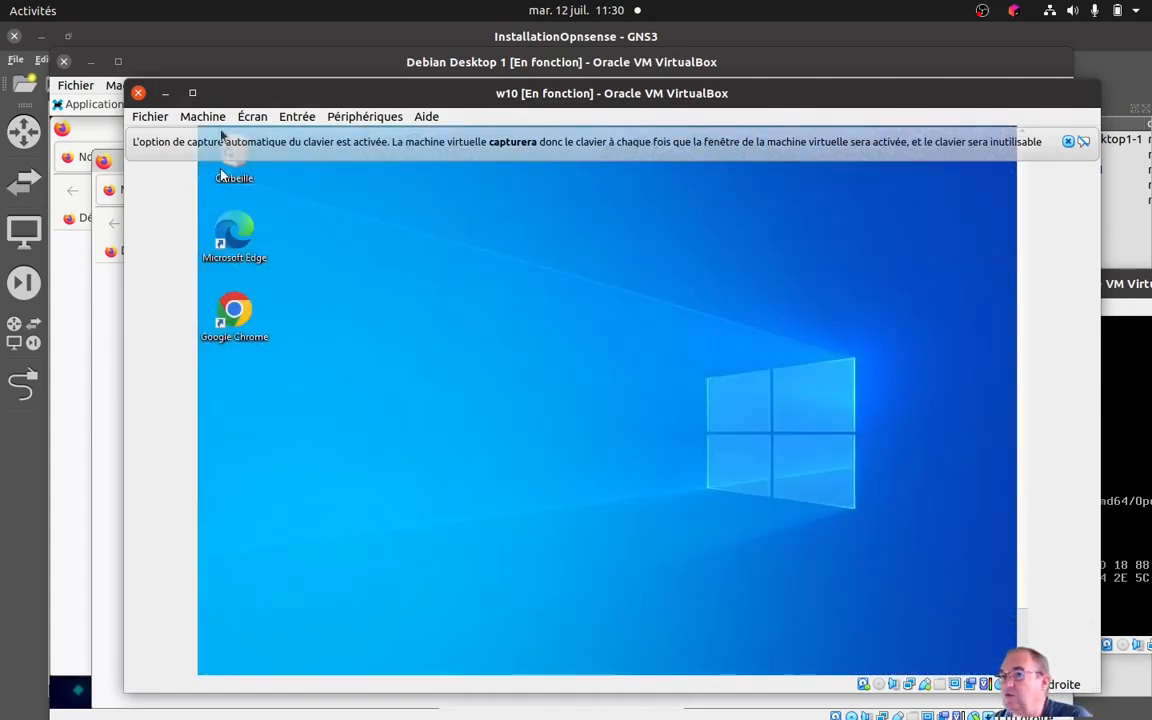
{"action": "left_click", "coordinate": [1068, 142]}
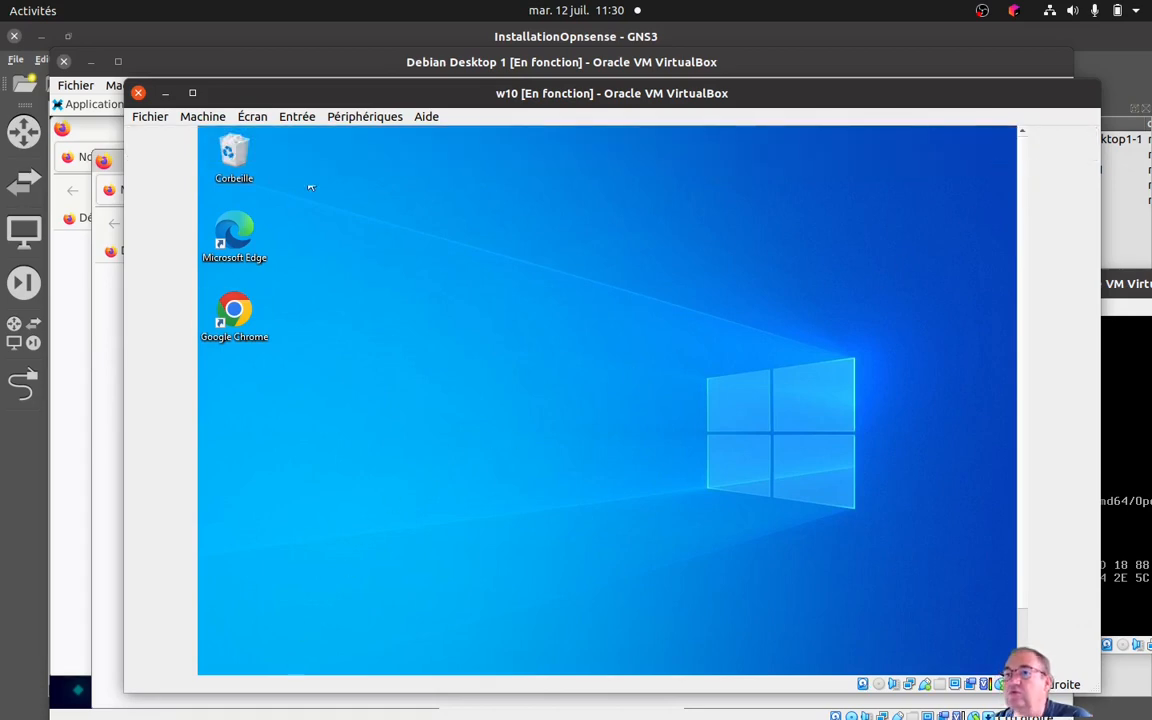
{"action": "double_click", "coordinate": [366, 98]}
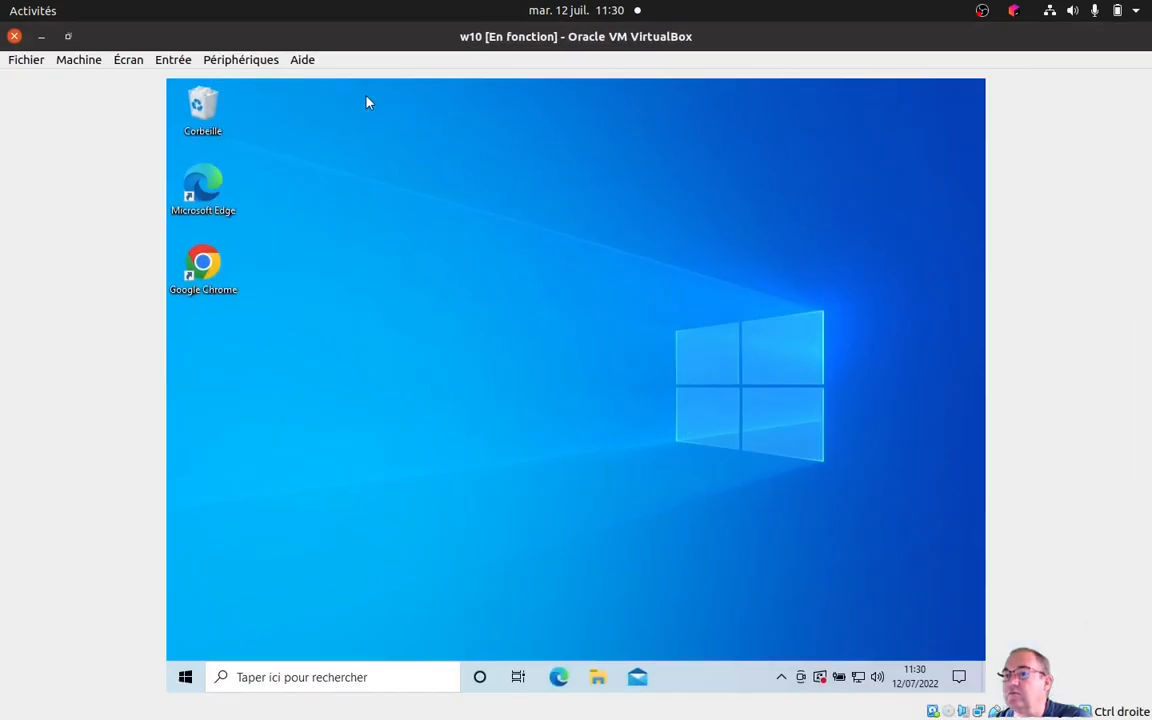
Examine the Windows 10 hardware and connection properties in the network settings, highlight the IPv4 address, and close the settings.
{"action": "left_click", "coordinate": [858, 678]}
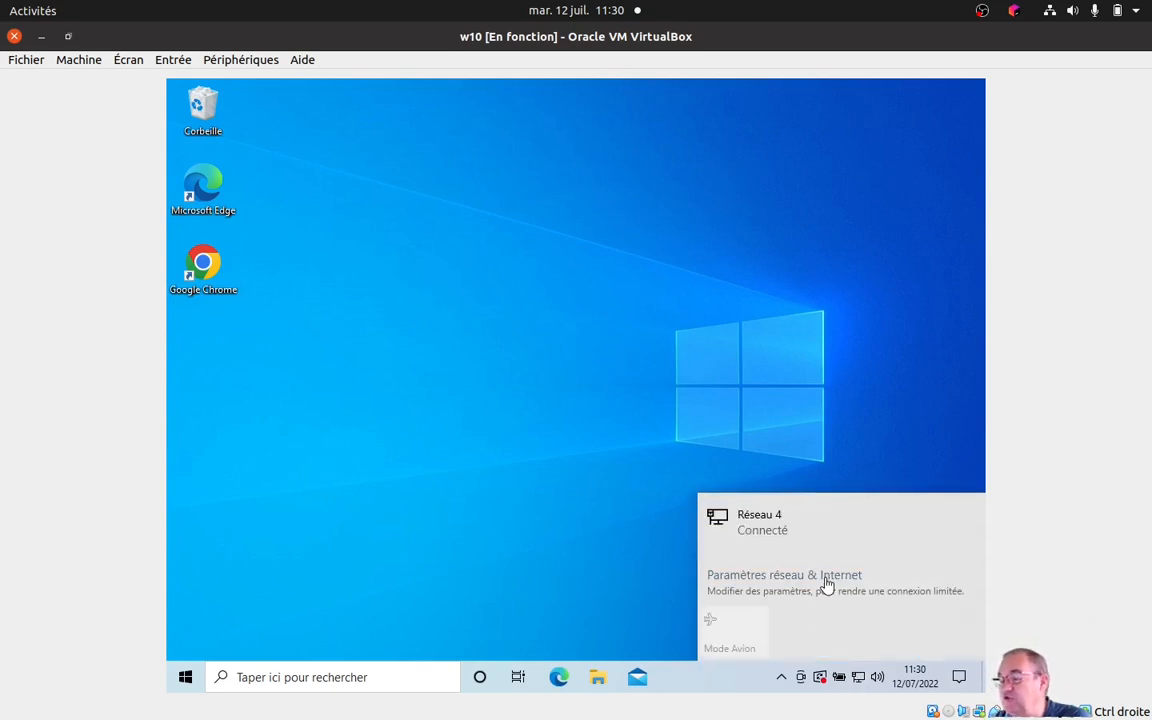
{"action": "left_click", "coordinate": [826, 579]}
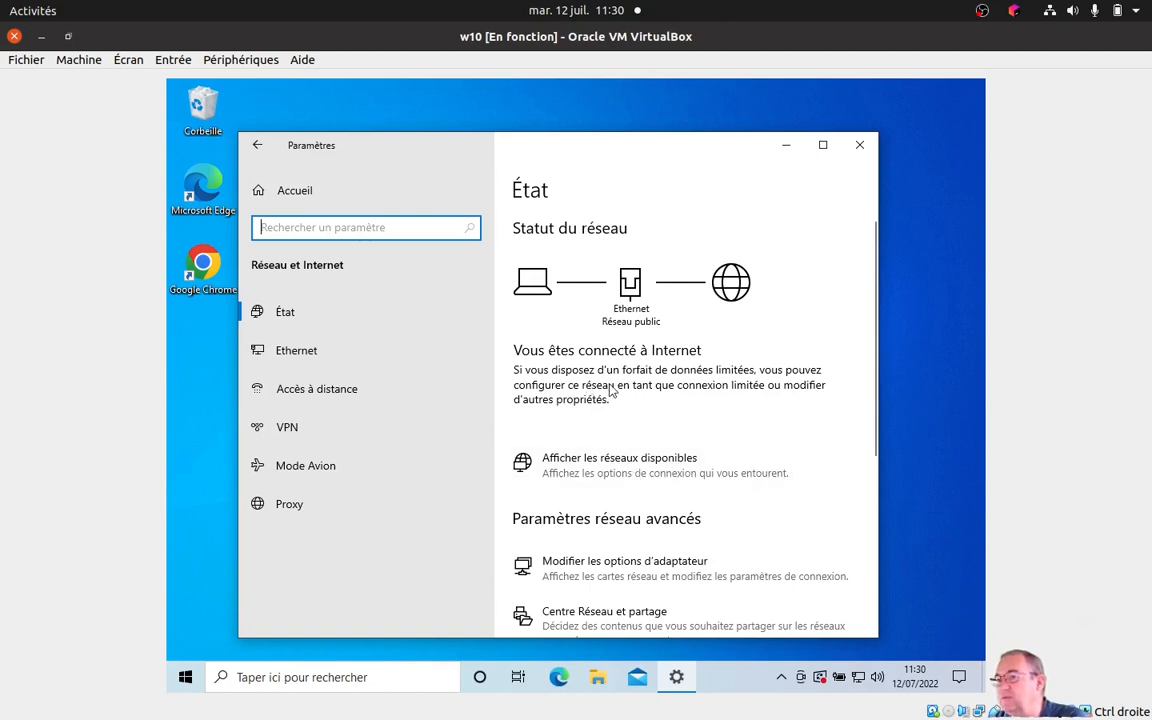
{"action": "scroll", "coordinate": [612, 390], "scroll_direction": "down", "scroll_amount": 3}
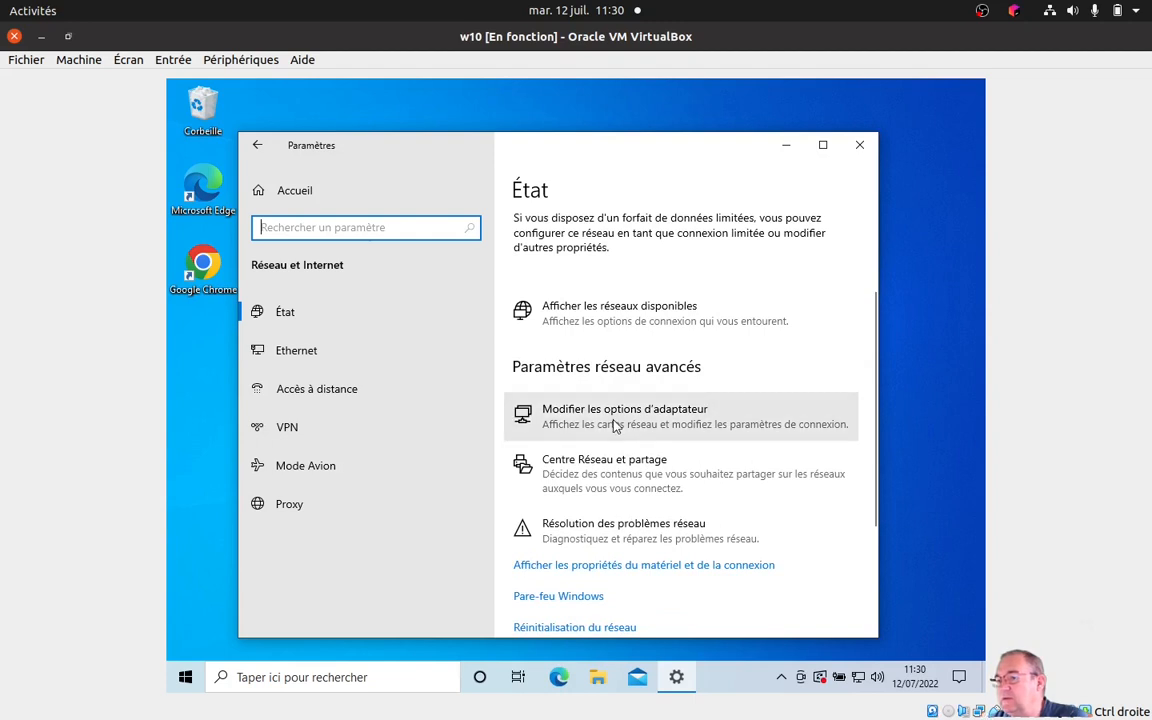
{"action": "left_click", "coordinate": [645, 566]}
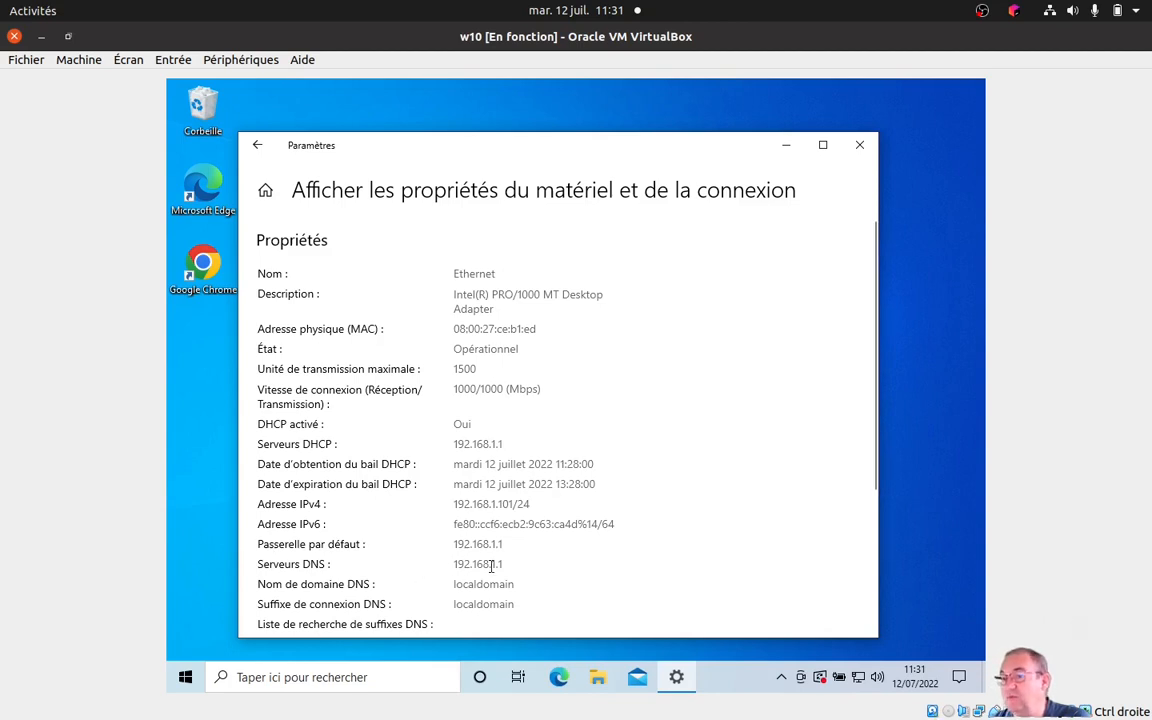
{"action": "scroll", "coordinate": [491, 566], "scroll_direction": "down", "scroll_amount": 1}
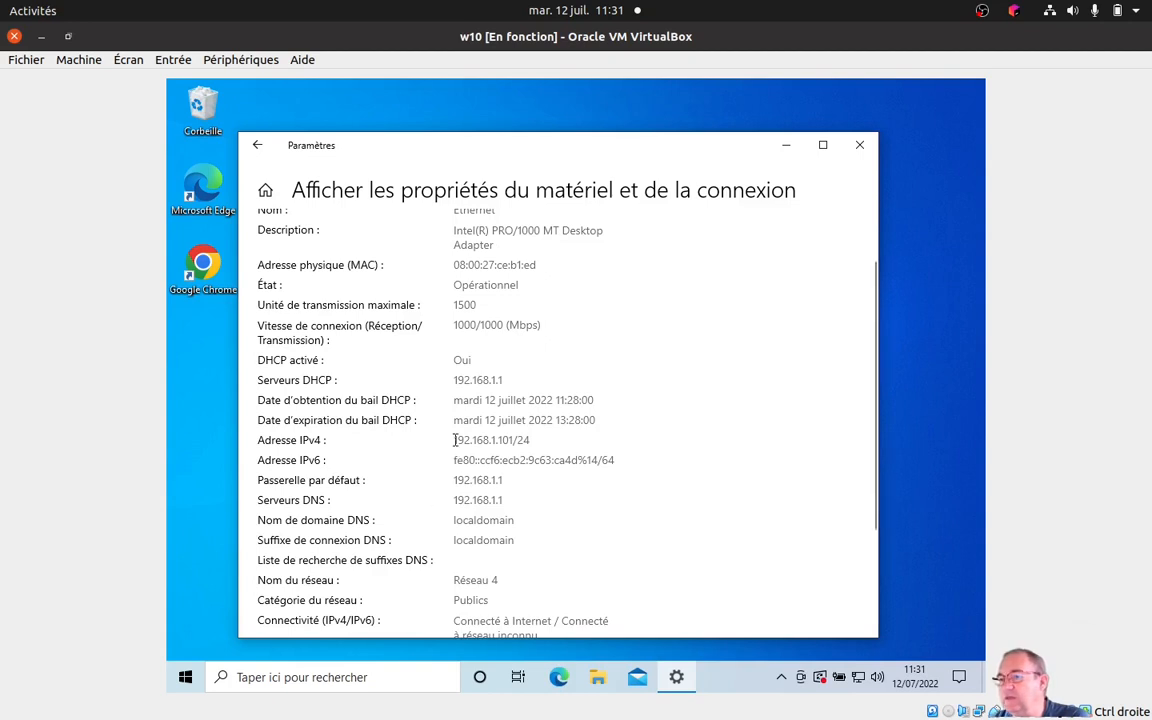
{"action": "left_click_drag", "start_coordinate": [452, 440], "coordinate": [527, 442]}
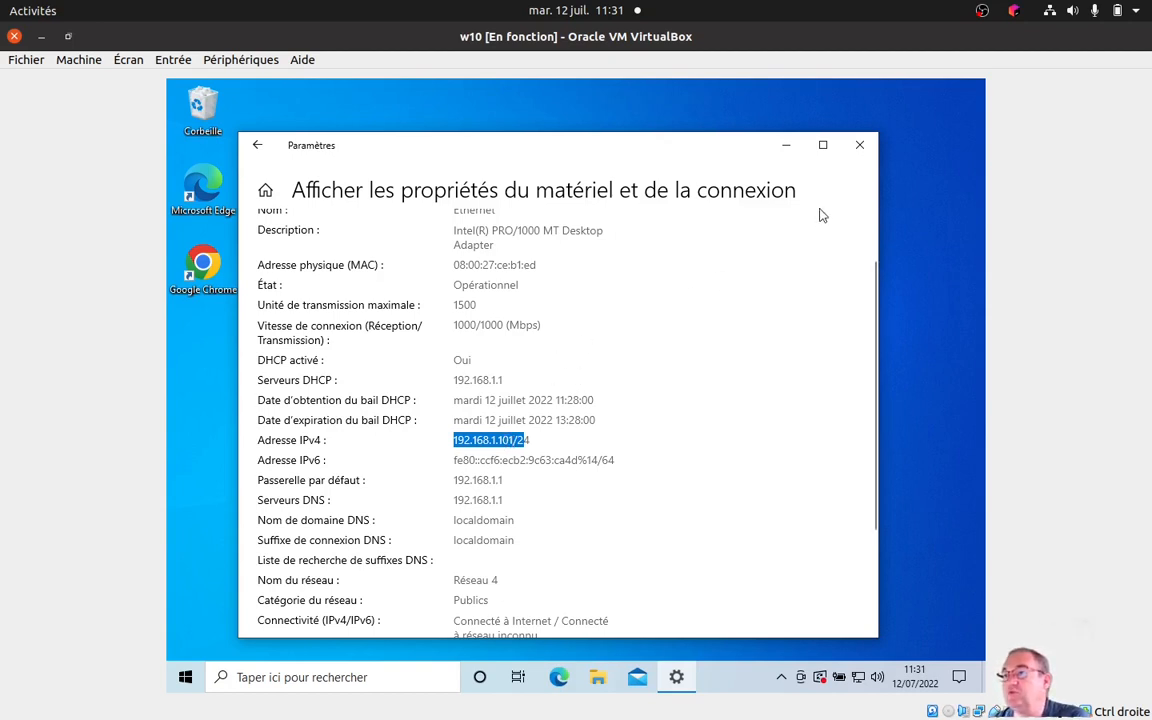
{"action": "left_click", "coordinate": [860, 146]}
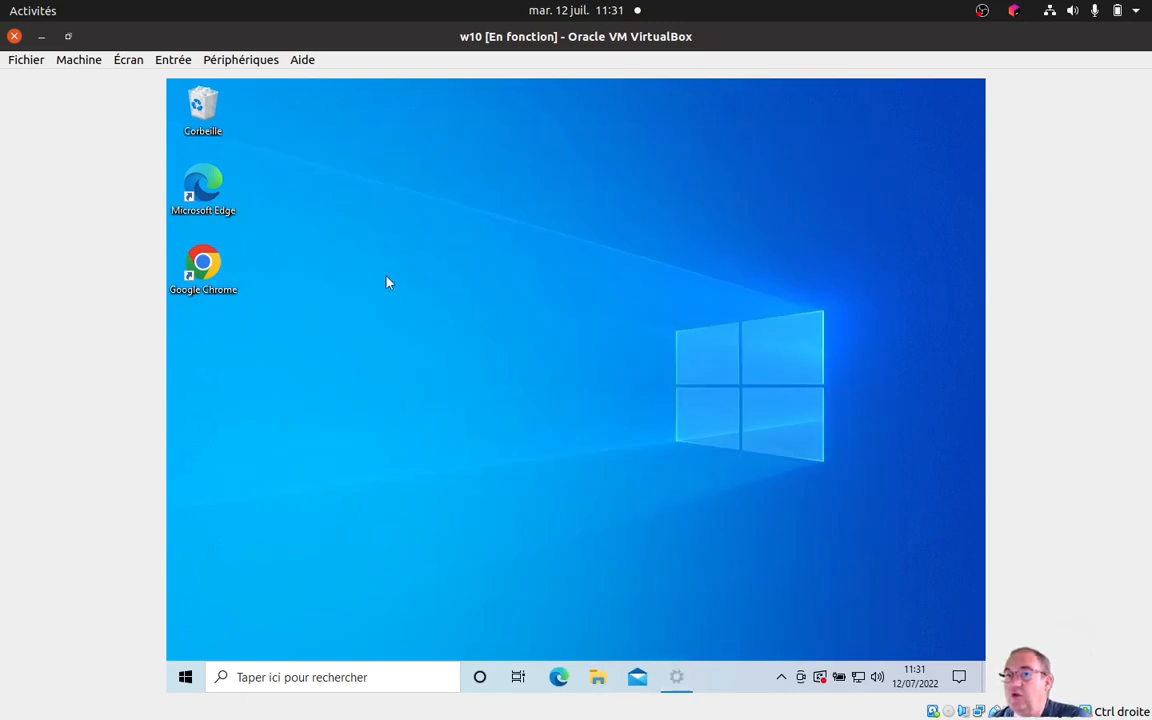
Restore the w10 window to its smaller size, move it off the Debian desktop and reposition Debian's new Firefox window.
{"action": "double_click", "coordinate": [201, 41]}
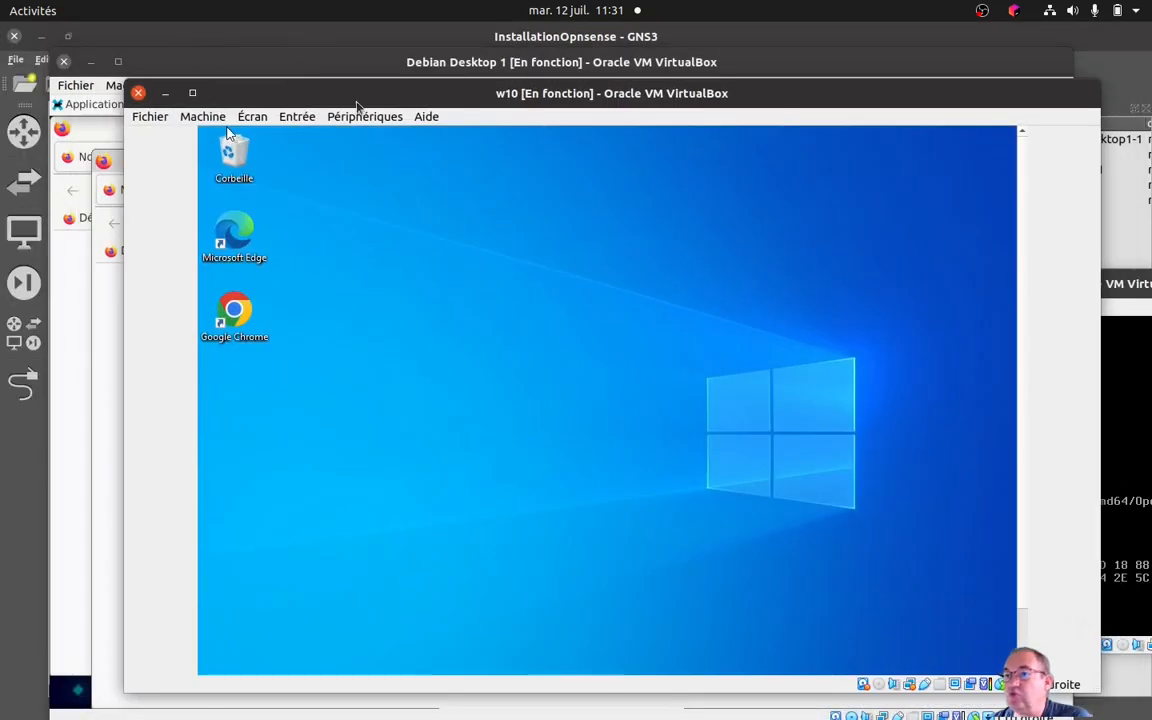
{"action": "left_click_drag", "start_coordinate": [372, 98], "coordinate": [0, 100]}
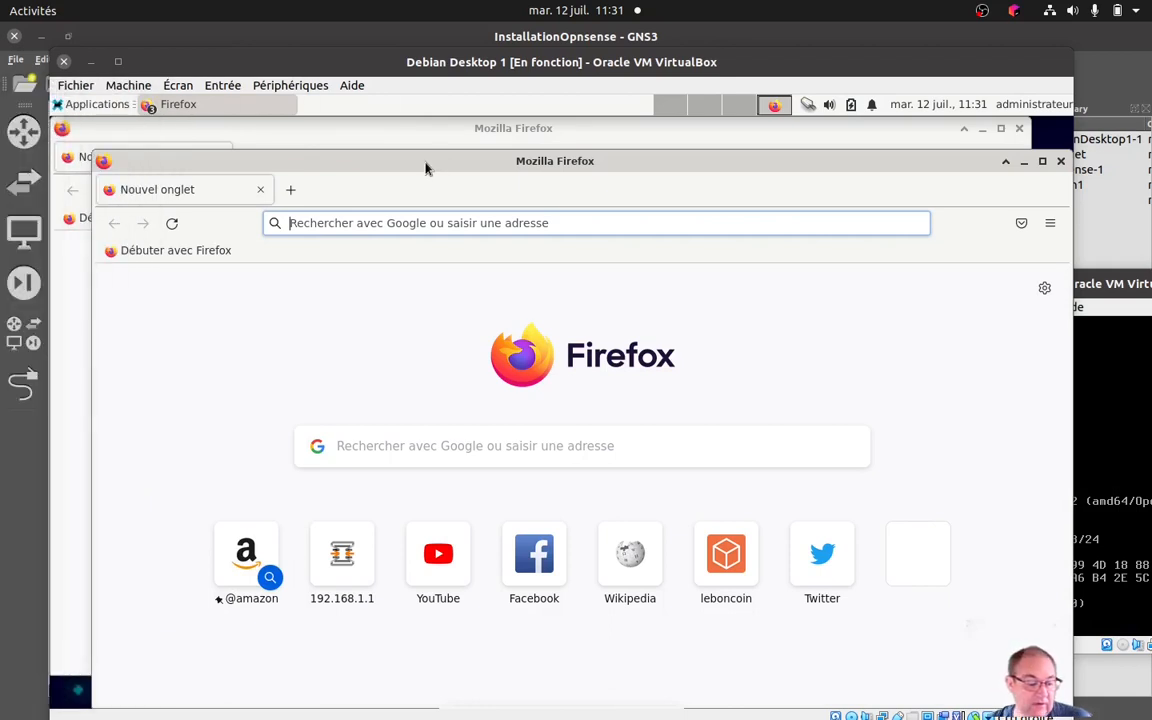
{"action": "left_click_drag", "start_coordinate": [425, 168], "coordinate": [455, 143]}
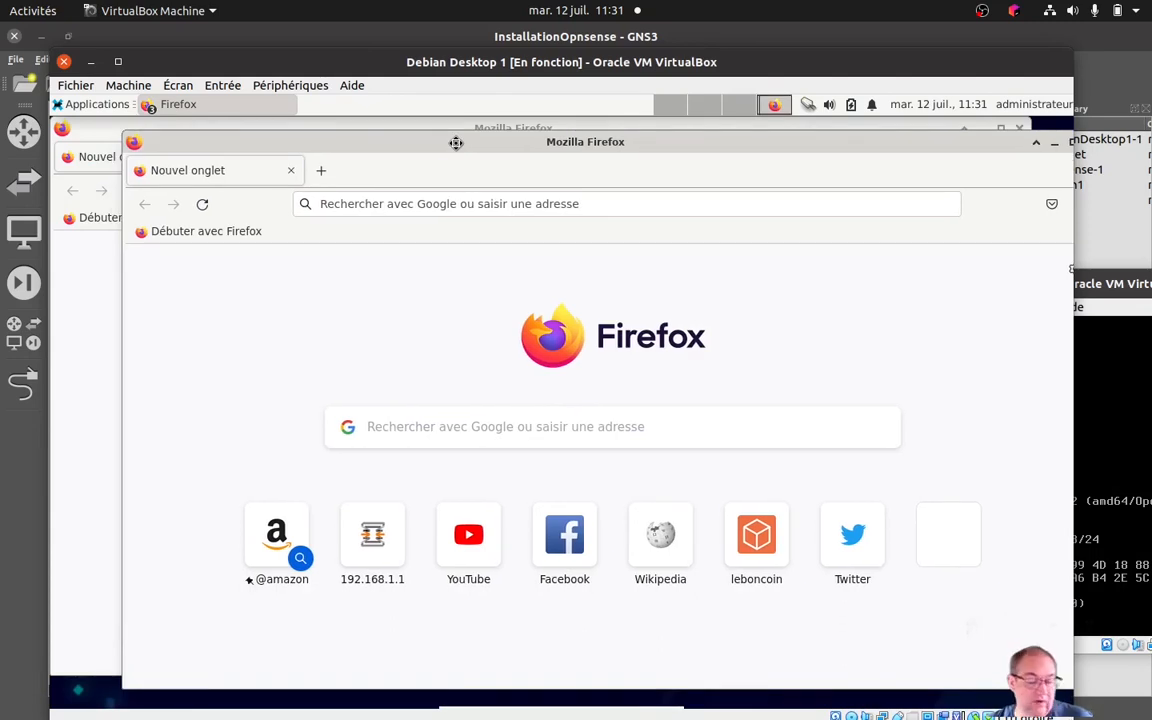
Load 192.168.1.1 in Debian's Firefox and accept the self-signed certificate risk to reach the OPNsense login page.
{"action": "left_click", "coordinate": [320, 203]}
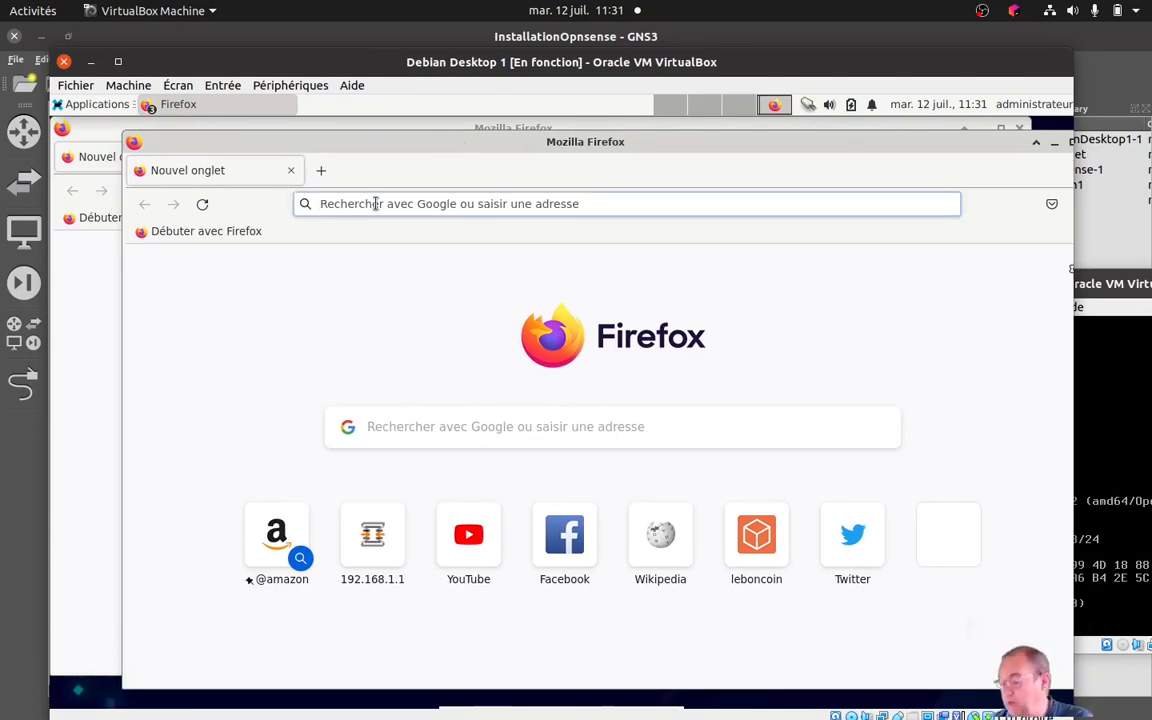
{"action": "type", "text": "192.168"}
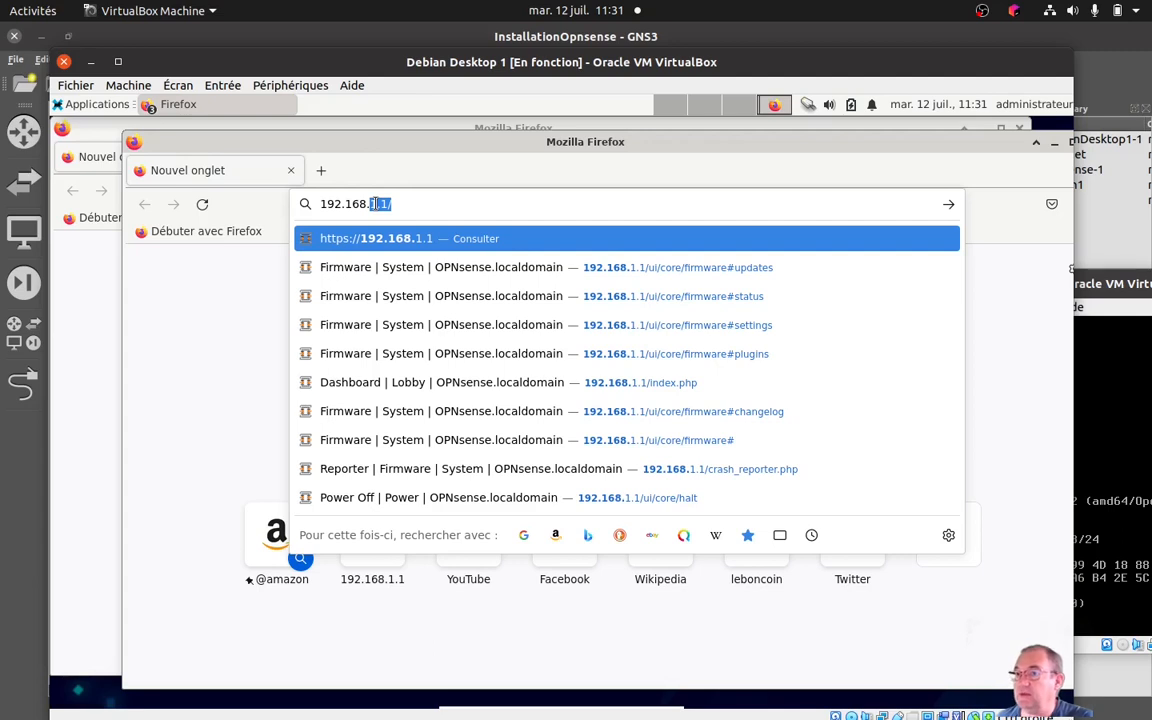
{"action": "type", "text": "1."}
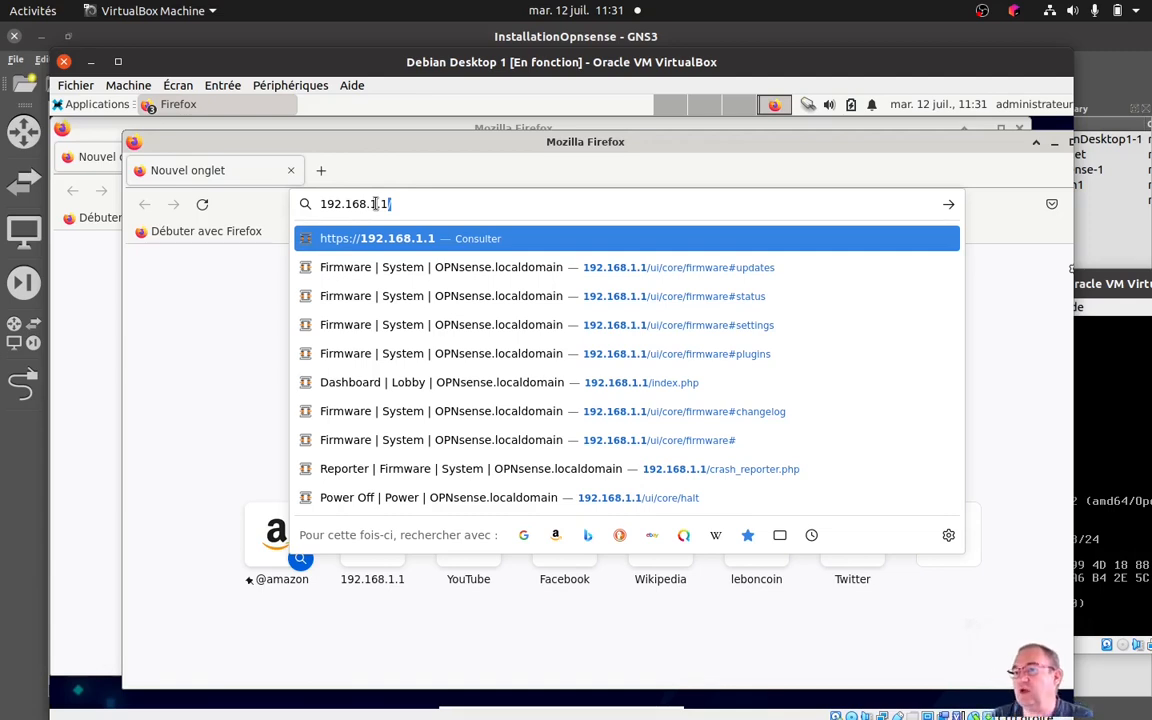
{"action": "key", "text": "Return"}
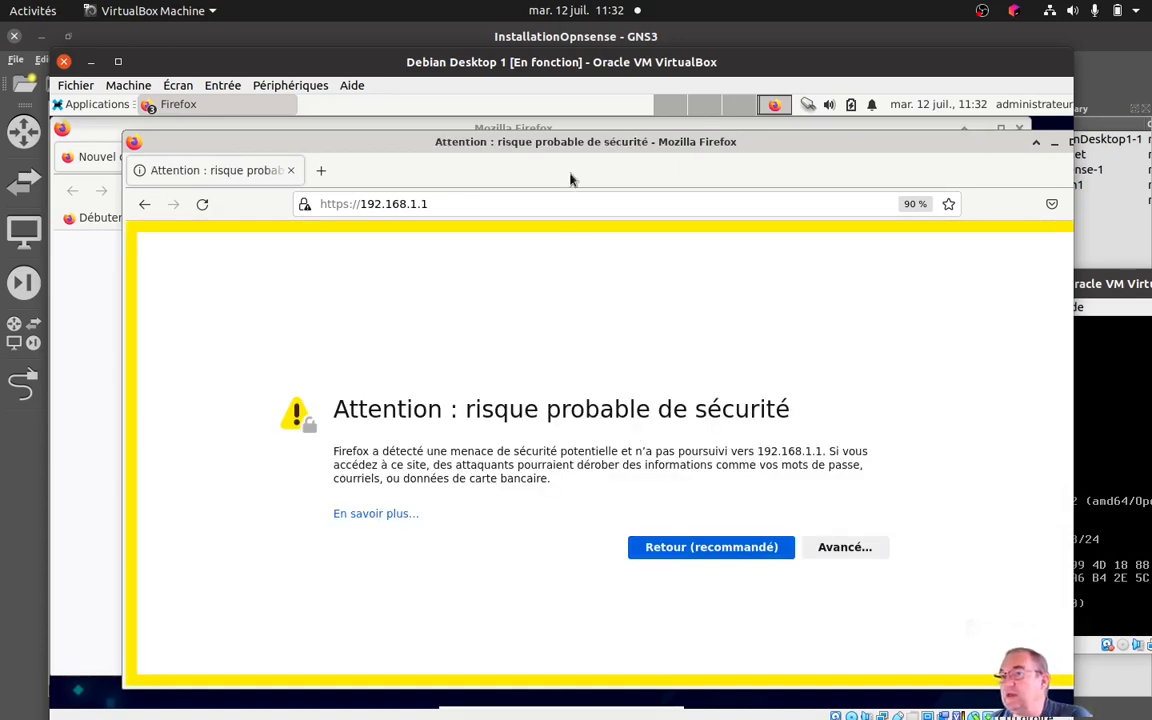
{"action": "left_click_drag", "start_coordinate": [563, 148], "coordinate": [522, 133]}
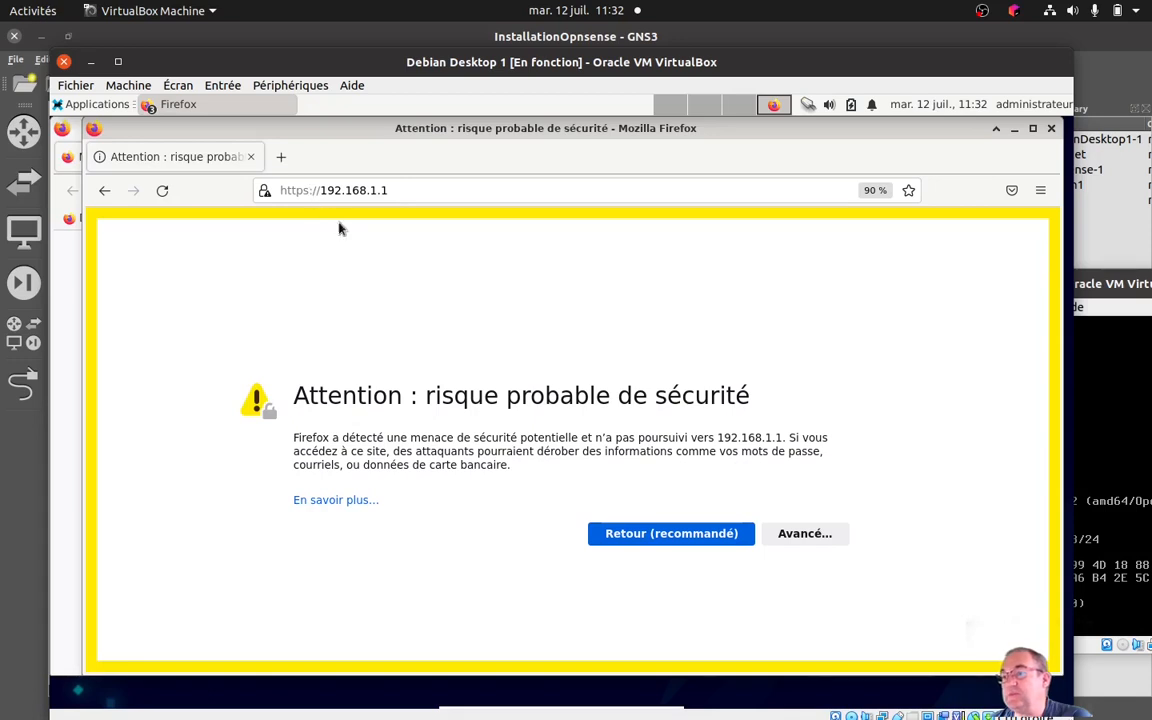
{"action": "left_click", "coordinate": [804, 533]}
{"action": "scroll", "coordinate": [800, 540], "scroll_direction": "down", "scroll_amount": 3}
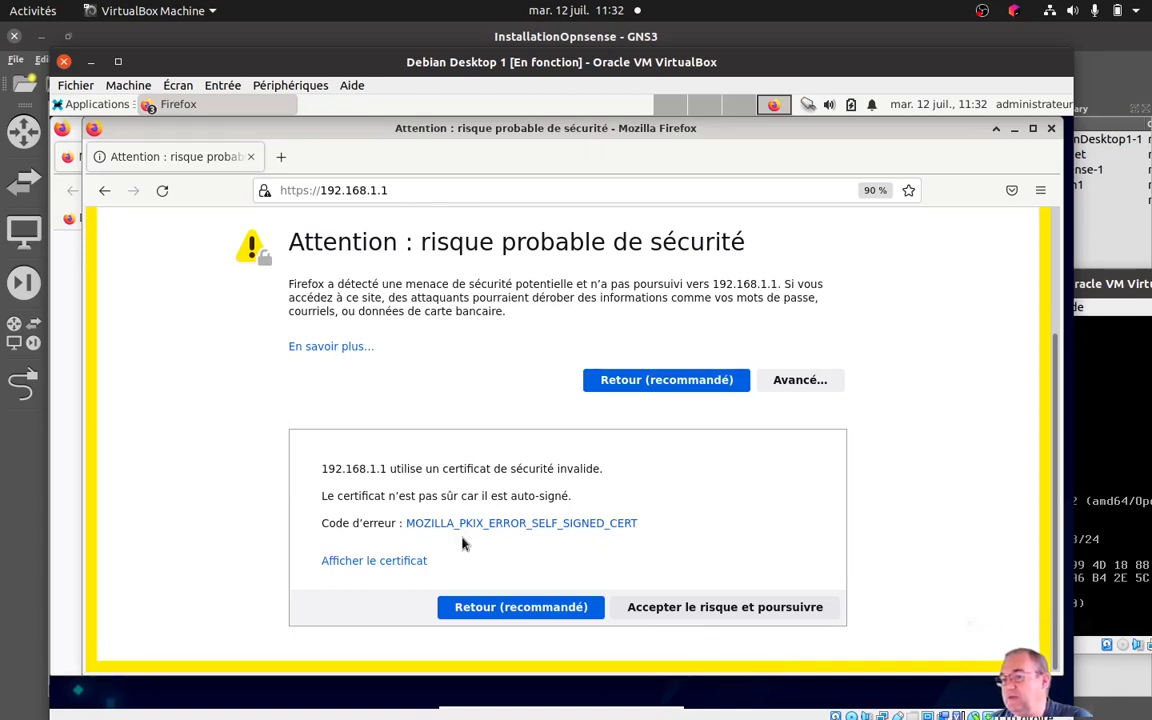
{"action": "left_click", "coordinate": [727, 610]}
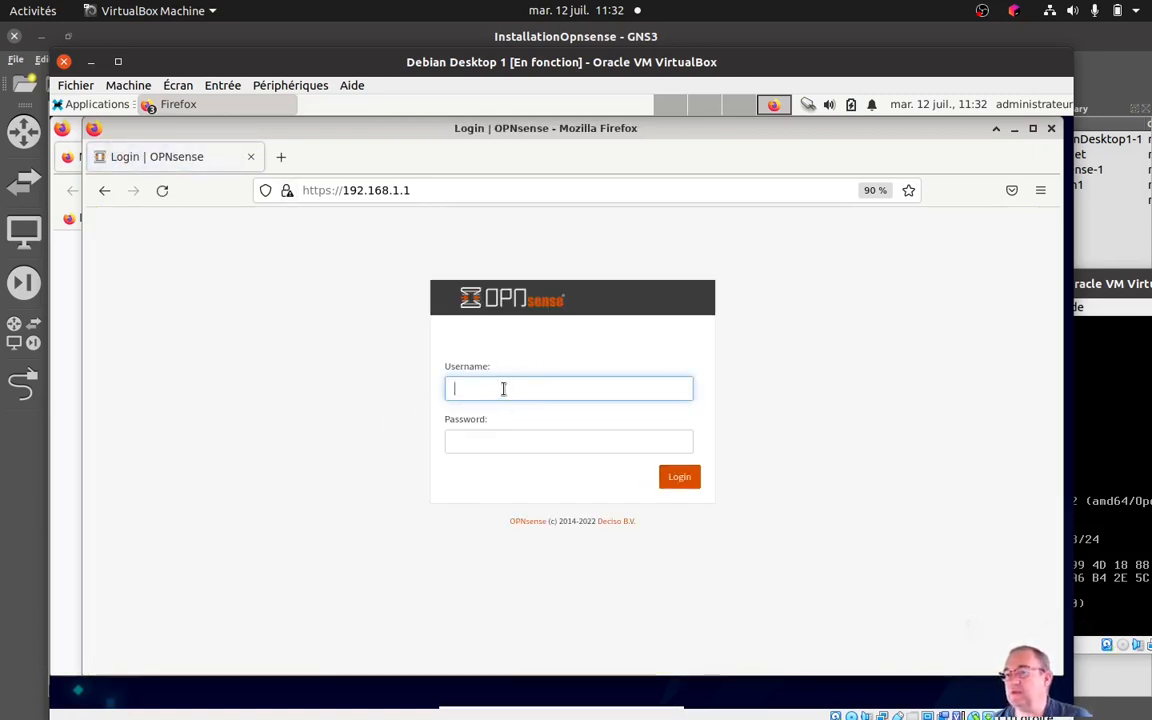
Log in to the OPNsense web interface as root with the account password, and decline saving the credentials in Firefox.
{"action": "type", "text": "root"}
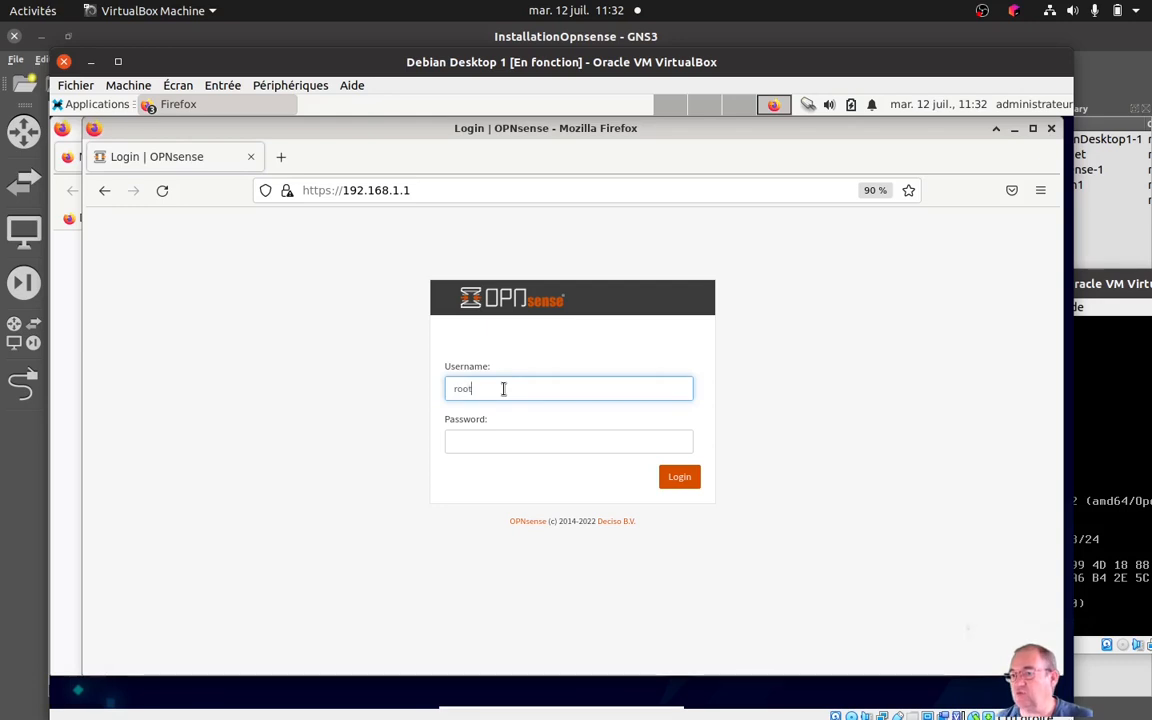
{"action": "key", "text": "Tab"}
{"action": "type", "text": "******"}
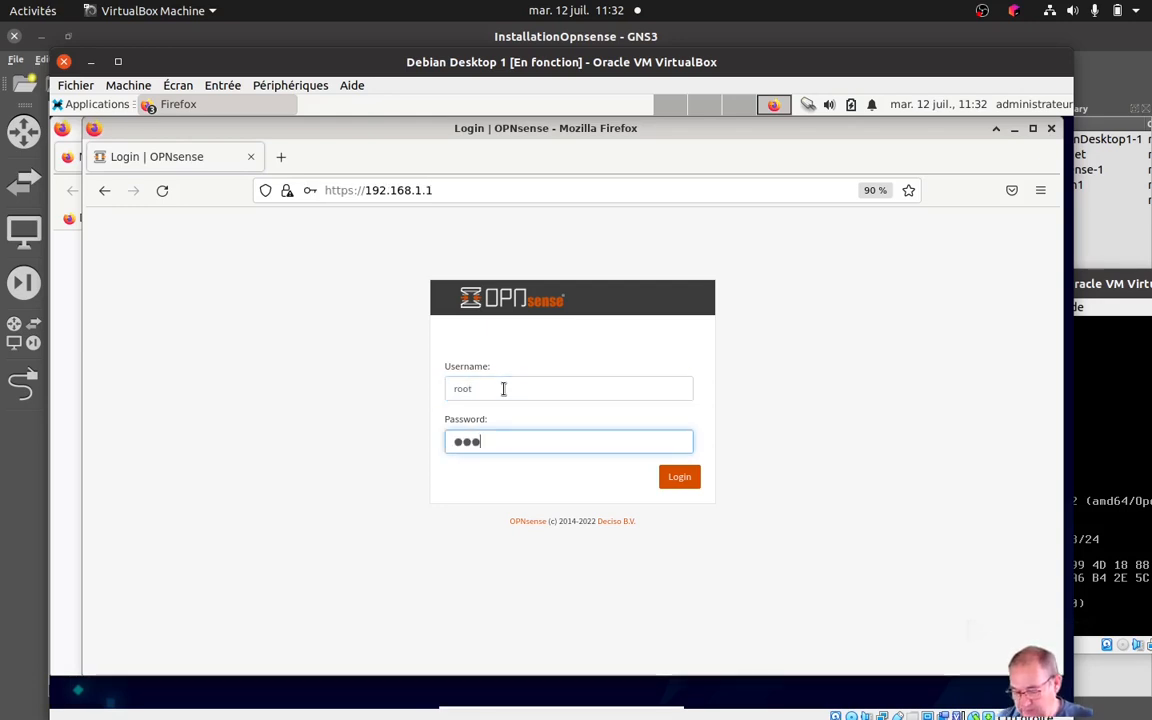
{"action": "type", "text": "**"}
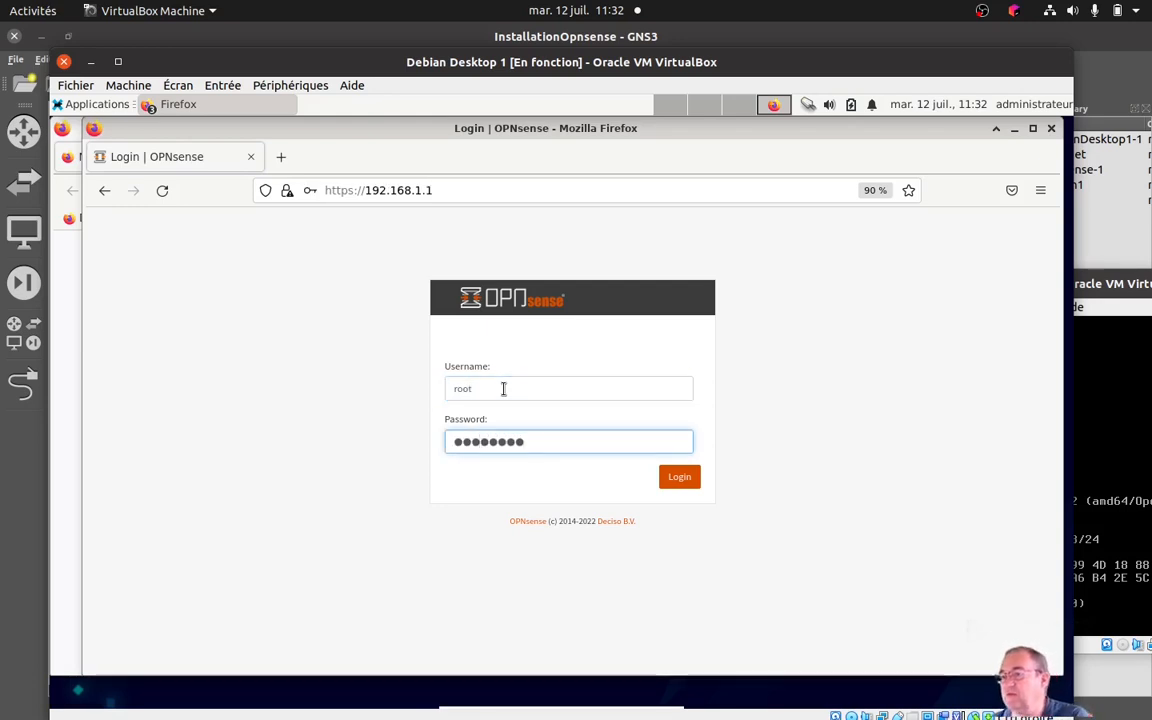
{"action": "left_click", "coordinate": [678, 479]}
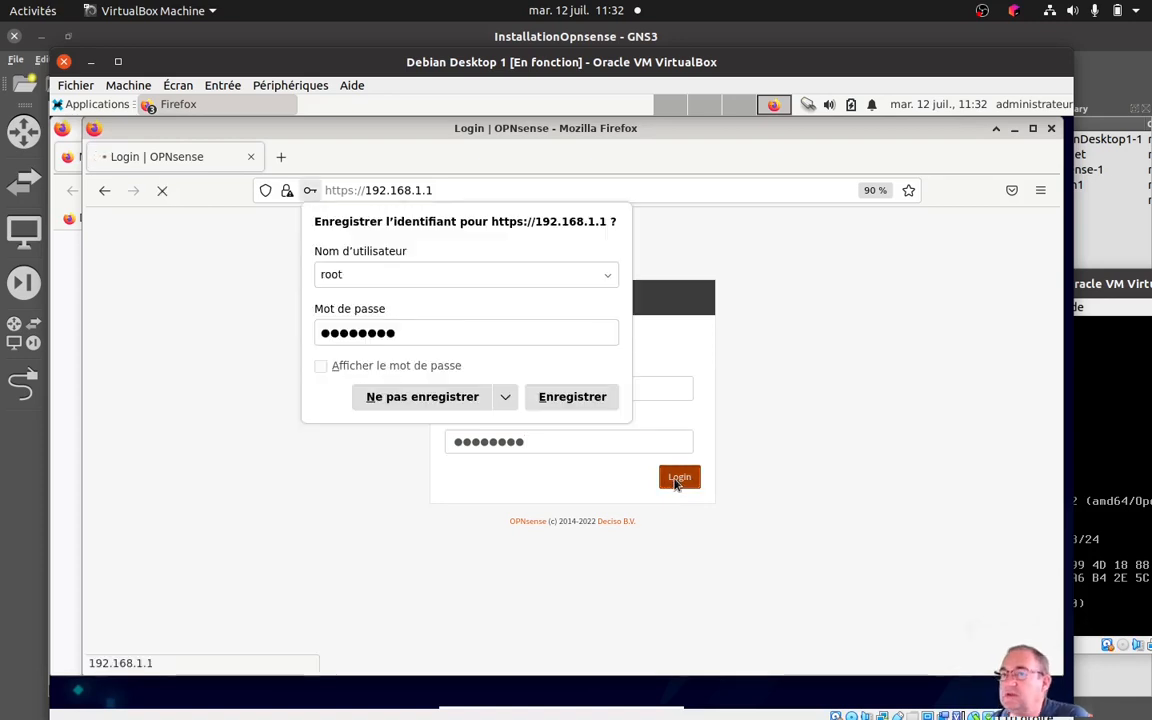
{"action": "left_click", "coordinate": [453, 399]}
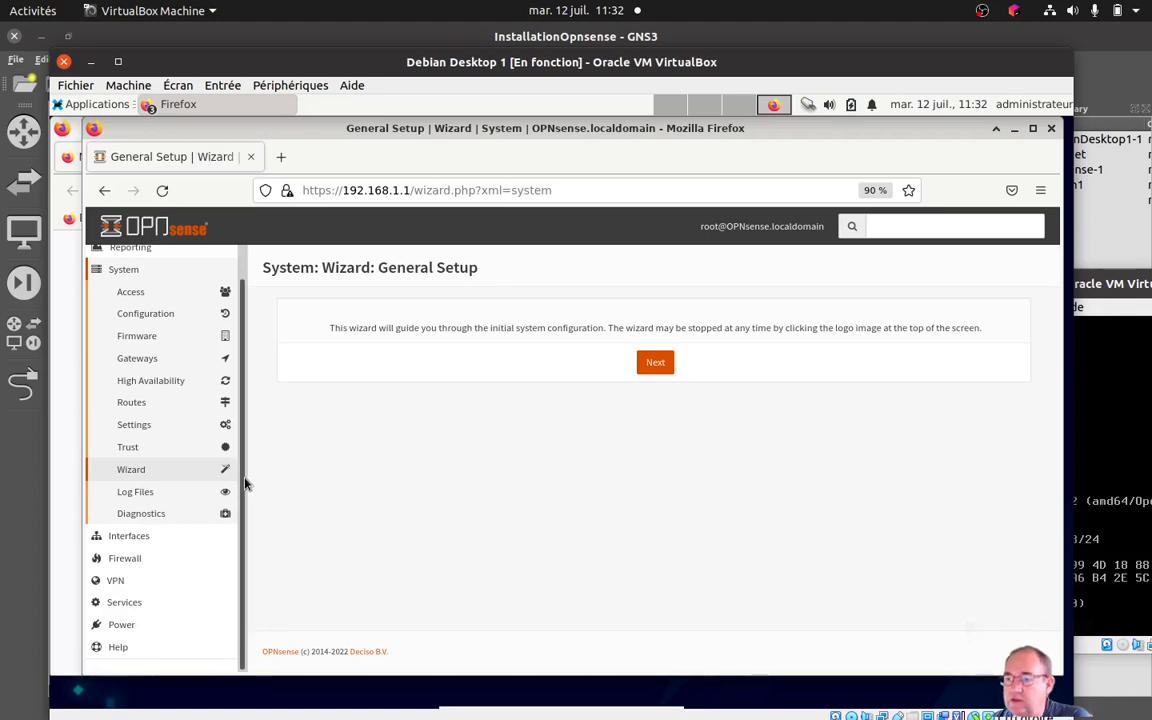
Look over the OPNsense navigation beside the General Setup wizard, and switch to the LibreOffice Impress slideshow at the "Bilan : Installation" slide.
{"action": "left_click_drag", "start_coordinate": [243, 484], "coordinate": [240, 445]}
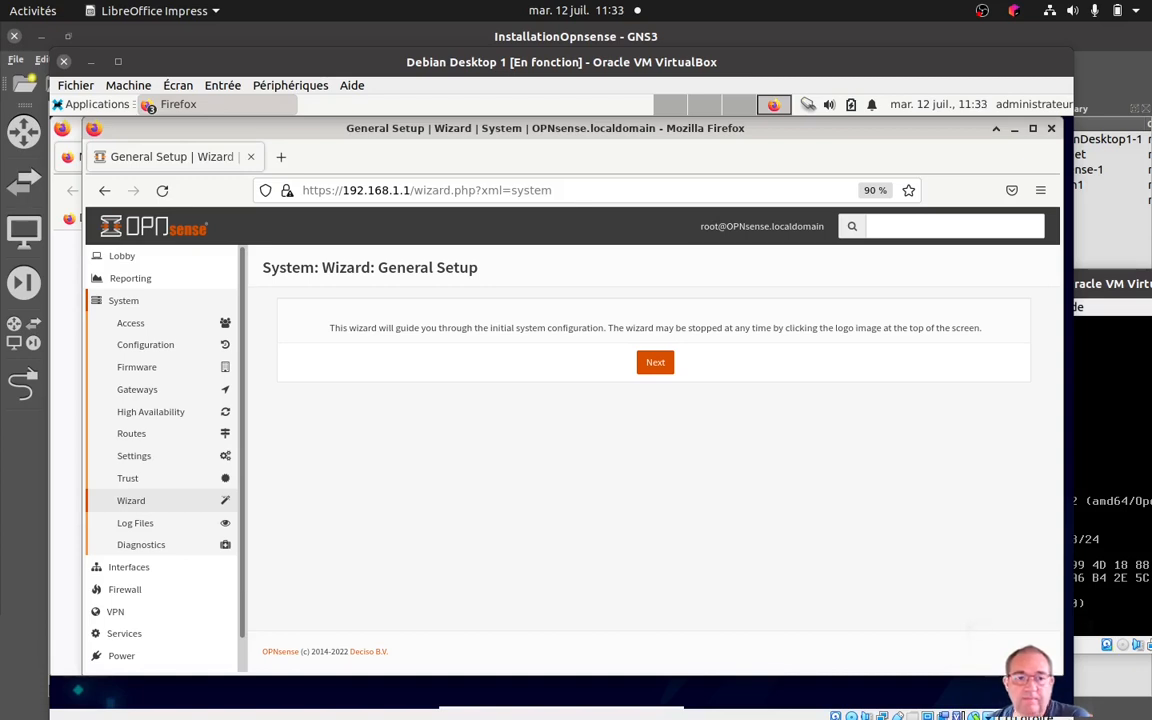
{"action": "key", "text": "shift+F5"}
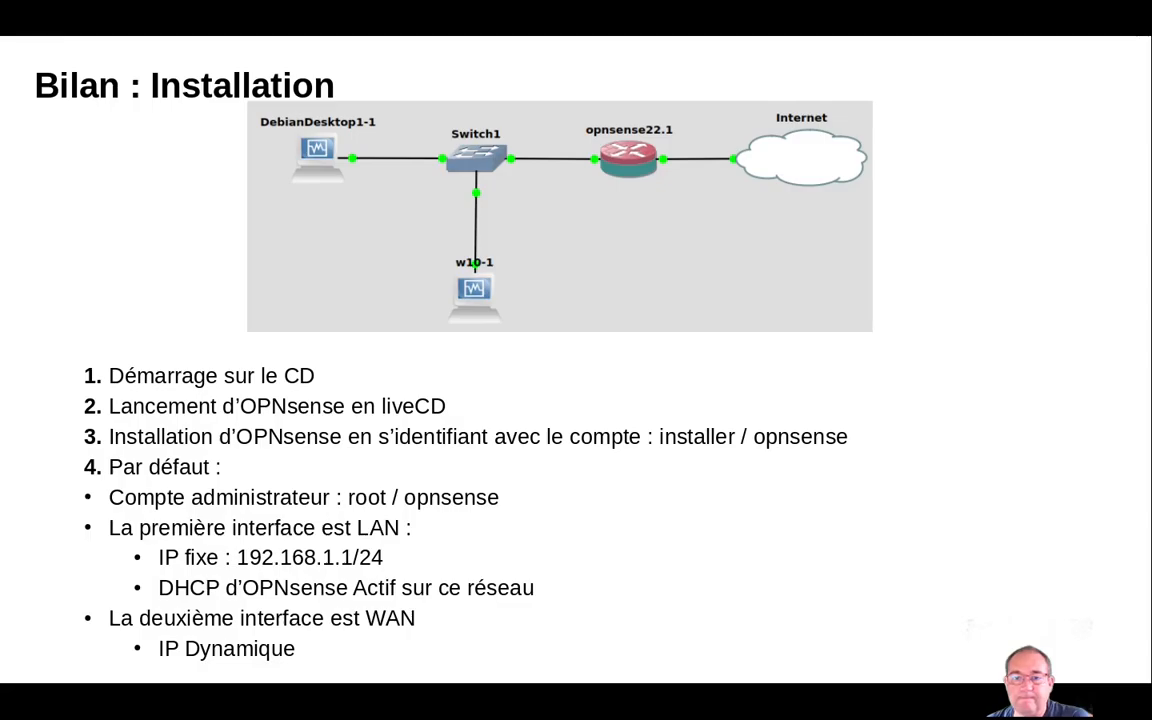